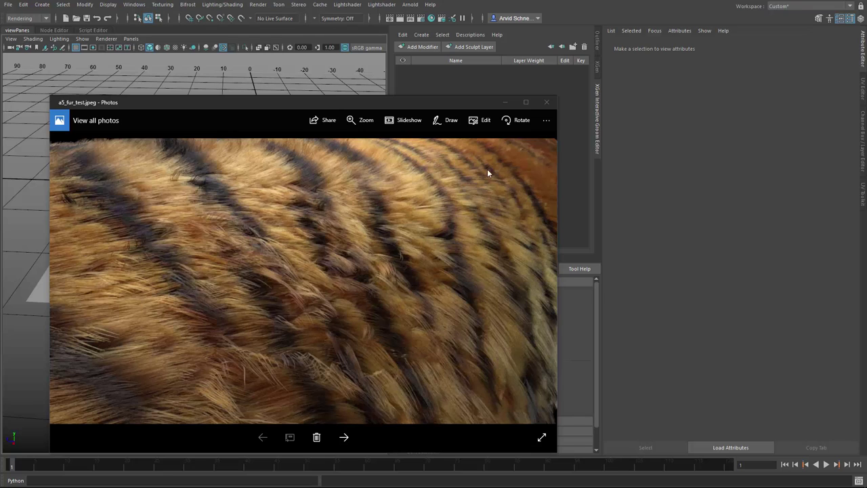
Minimize the fur reference photo and delete the existing sphere and flat ground plane from the scene
{"action": "left_click", "coordinate": [506, 103]}
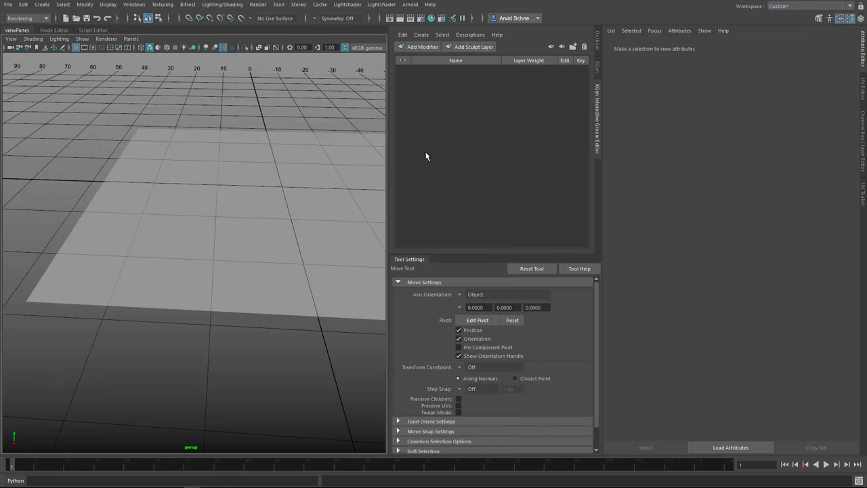
{"action": "right_click_drag", "start_coordinate": [300, 178], "coordinate": [201, 223], "text": "alt"}
{"action": "middle_click_drag", "start_coordinate": [261, 197], "coordinate": [159, 214], "text": "alt"}
{"action": "left_click_drag", "start_coordinate": [193, 225], "coordinate": [226, 209], "text": "alt"}
{"action": "right_click_drag", "start_coordinate": [252, 211], "coordinate": [201, 246], "text": "alt"}
{"action": "left_click", "coordinate": [274, 260]}
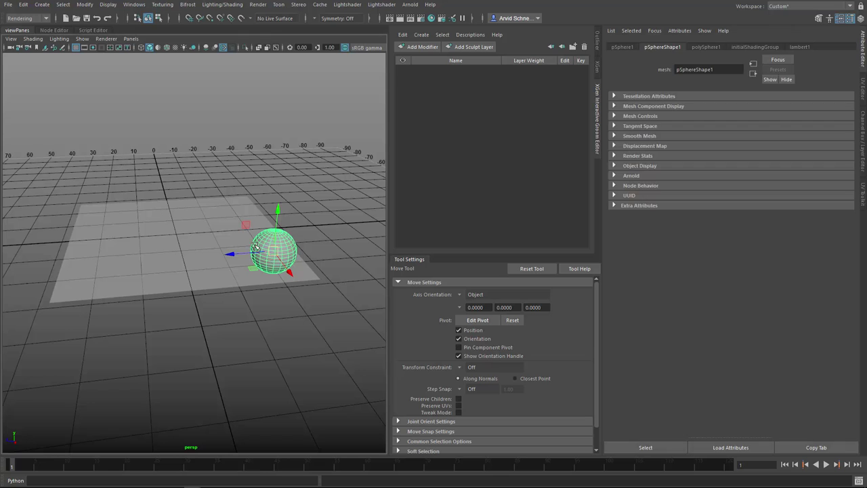
{"action": "key", "text": "Delete"}
{"action": "left_click", "coordinate": [223, 246]}
{"action": "key", "text": "Delete"}
{"action": "key", "text": "a"}
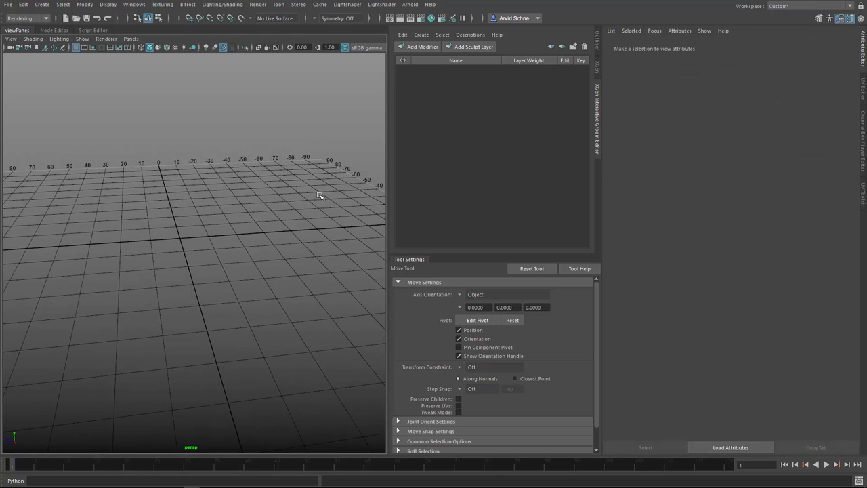
Create a new polygon plane and scale it up uniformly in the viewport
{"action": "left_click", "coordinate": [596, 41]}
{"action": "left_click_drag", "start_coordinate": [251, 239], "coordinate": [271, 212], "text": "alt"}
{"action": "right_click_drag", "start_coordinate": [259, 207], "coordinate": [229, 194], "text": "shift"}
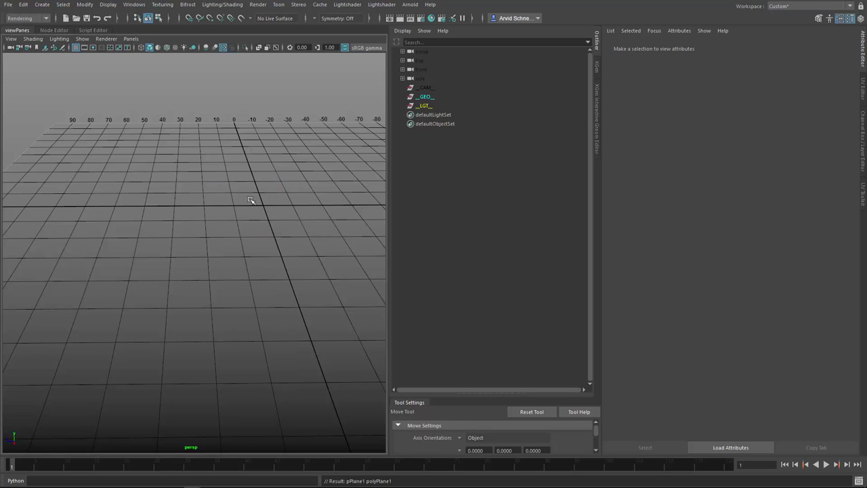
{"action": "middle_click_drag", "start_coordinate": [271, 205], "coordinate": [234, 219], "text": "alt"}
{"action": "key", "text": "r"}
{"action": "left_click_drag", "start_coordinate": [210, 218], "coordinate": [273, 210]}
{"action": "left_click_drag", "start_coordinate": [223, 238], "coordinate": [238, 235], "text": "alt"}
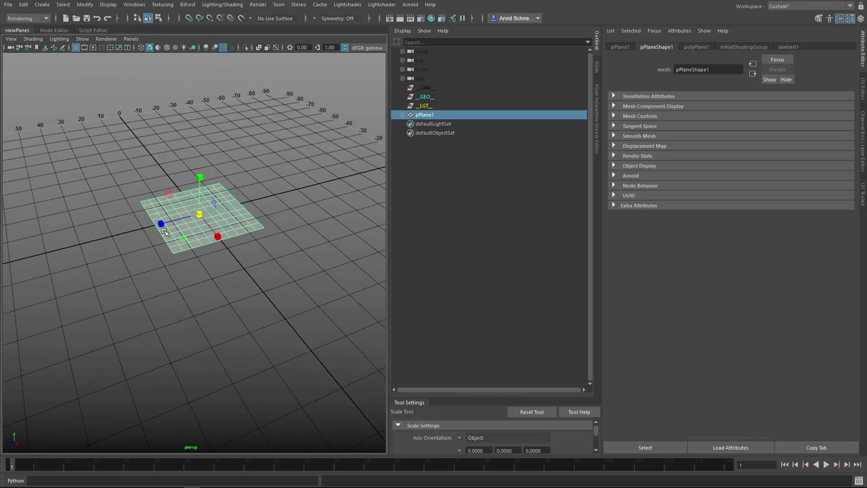
{"action": "left_click_drag", "start_coordinate": [164, 232], "coordinate": [266, 221], "text": "alt"}
{"action": "left_click", "coordinate": [256, 262]}
{"action": "left_click", "coordinate": [230, 241]}
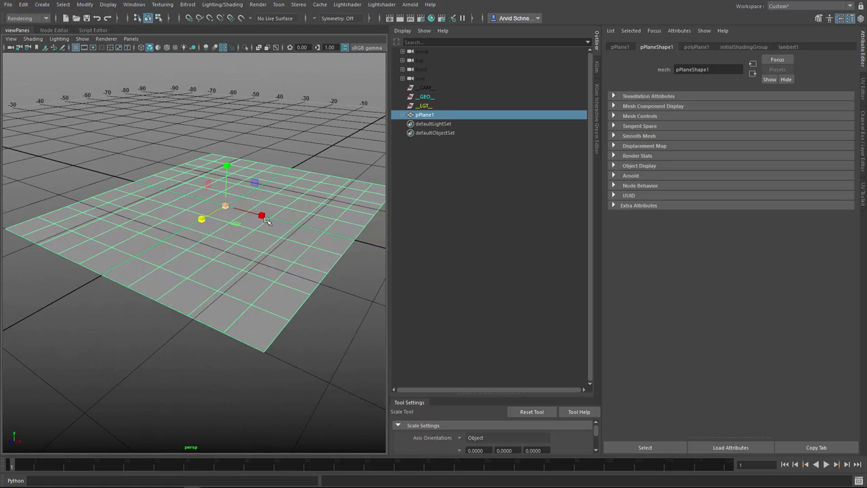
Add a nonlinear Bend deformer to the plane and set its curvature to 98.940
{"action": "mouse_move", "coordinate": [277, 180]}
{"action": "left_mouse_down", "text": "alt"}
{"action": "mouse_move", "coordinate": [261, 148]}
{"action": "mouse_move", "coordinate": [270, 169]}
{"action": "left_mouse_up", "text": "alt"}
{"action": "left_click_drag", "start_coordinate": [277, 217], "coordinate": [280, 171], "text": "alt"}
{"action": "key", "text": "space"}
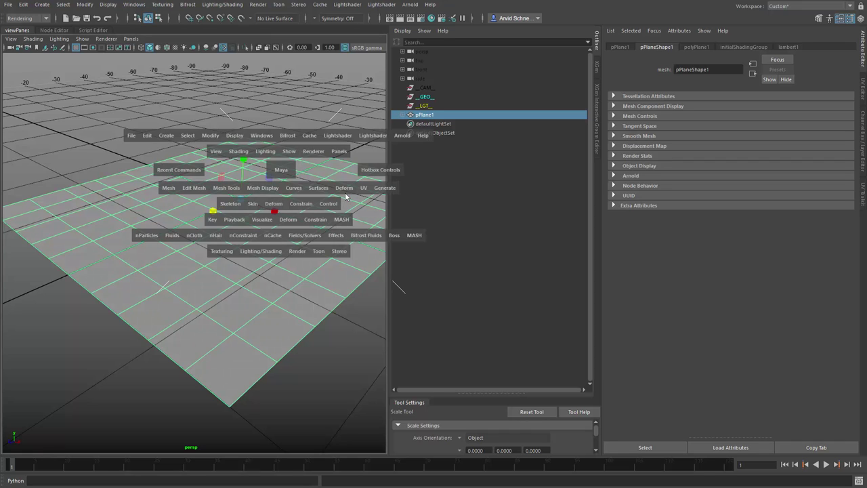
{"action": "left_click_drag", "start_coordinate": [344, 193], "coordinate": [474, 198]}
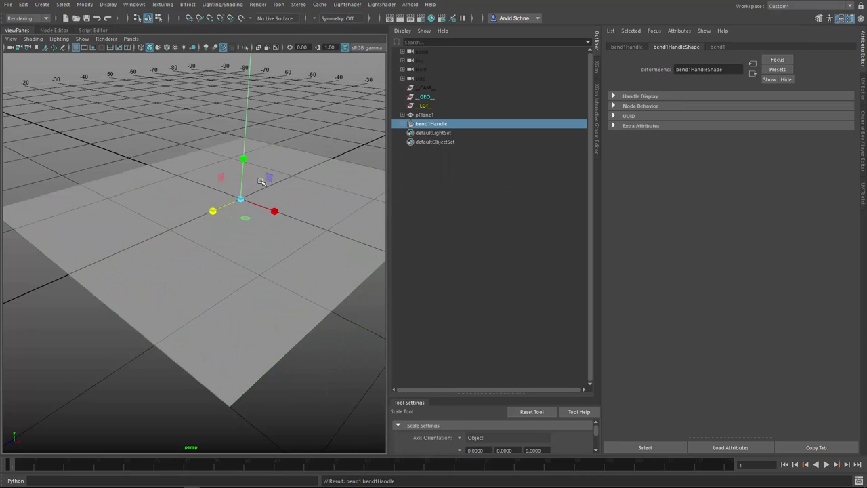
{"action": "left_click", "coordinate": [718, 47]}
{"action": "left_click_drag", "start_coordinate": [787, 107], "coordinate": [810, 118]}
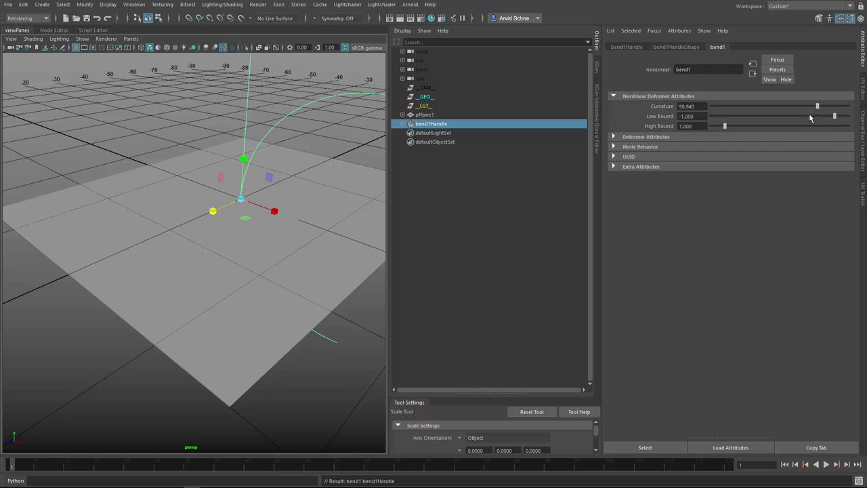
Rotate the bend handle so it lies flat and arches the plane into a half-tube shape
{"action": "left_click_drag", "start_coordinate": [199, 160], "coordinate": [267, 214], "text": "alt"}
{"action": "key", "text": "e"}
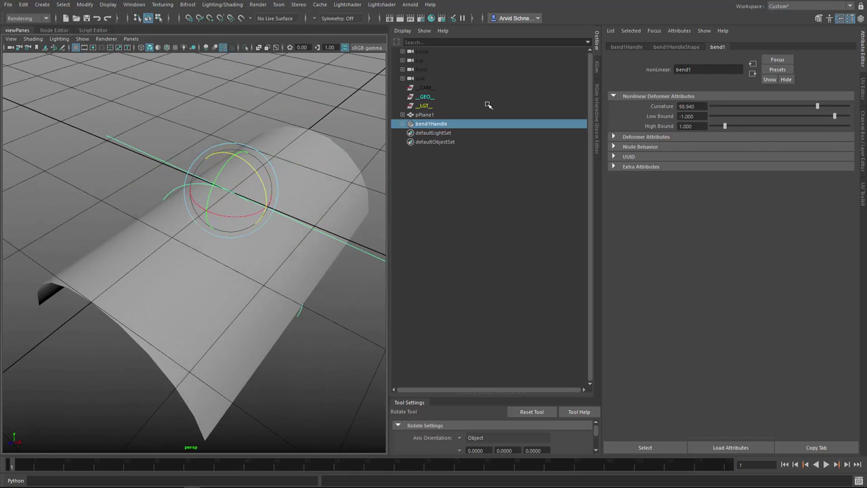
{"action": "left_click_drag", "start_coordinate": [284, 250], "coordinate": [330, 306], "text": "alt"}
Add a second nonlinear Bend deformer to the arched plane with a curvature of 57.218
{"action": "key", "text": "q"}
{"action": "left_click", "coordinate": [315, 273]}
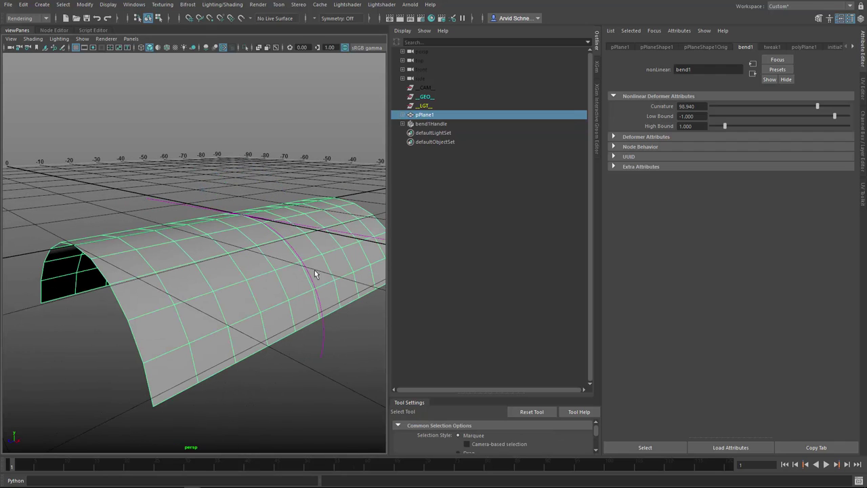
{"action": "key", "text": "space"}
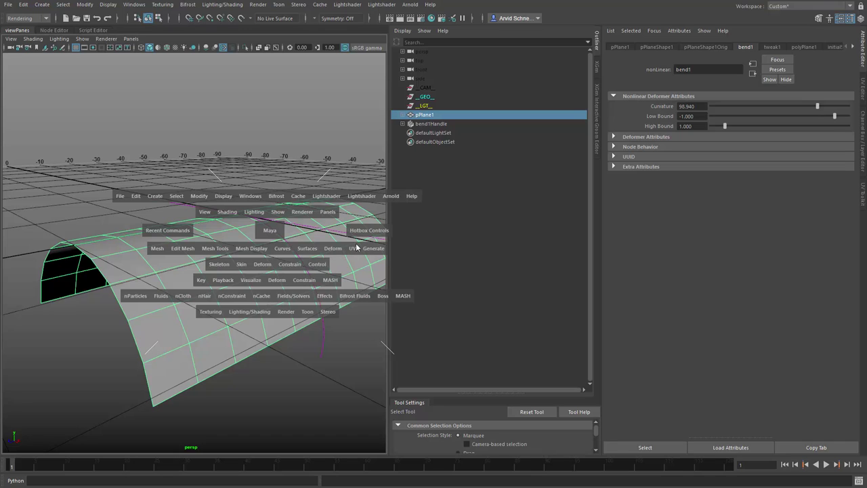
{"action": "left_click", "coordinate": [331, 248]}
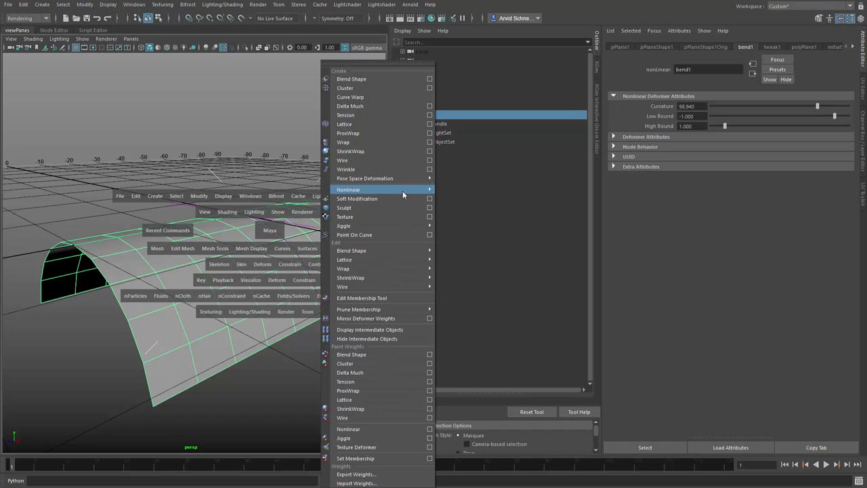
{"action": "mouse_move", "coordinate": [403, 190]}
{"action": "left_click", "coordinate": [463, 199]}
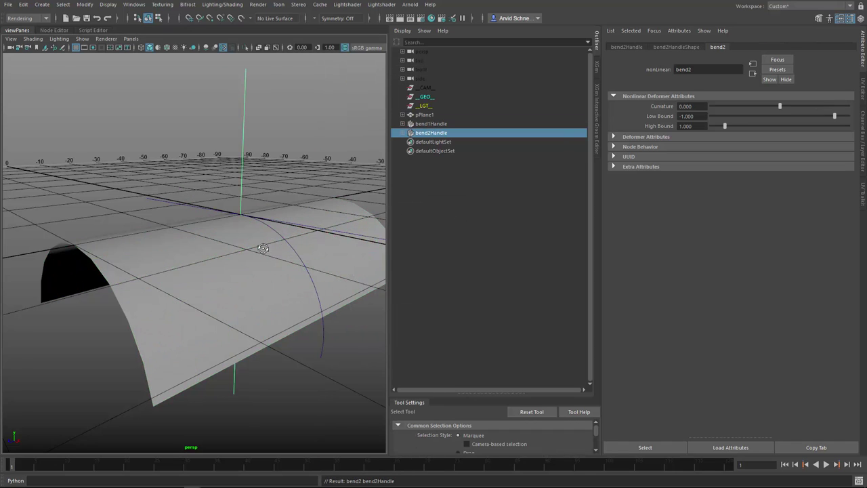
{"action": "key", "text": "f"}
{"action": "key", "text": "e"}
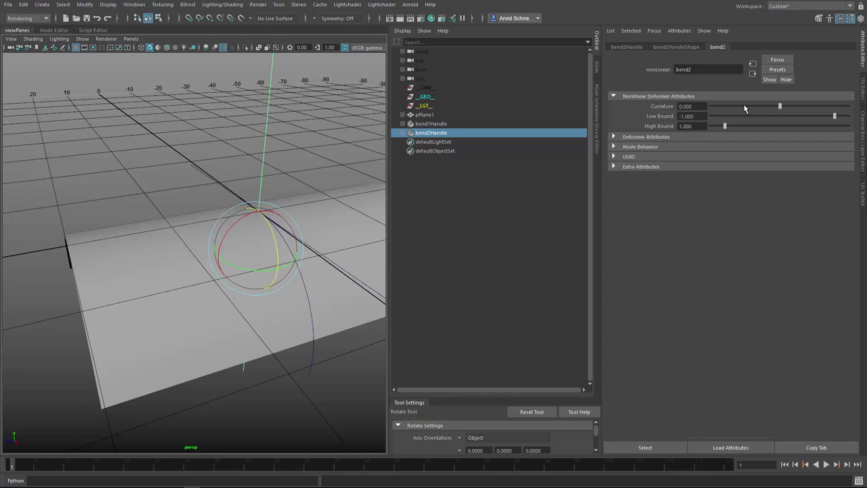
{"action": "left_click_drag", "start_coordinate": [781, 107], "coordinate": [804, 115]}
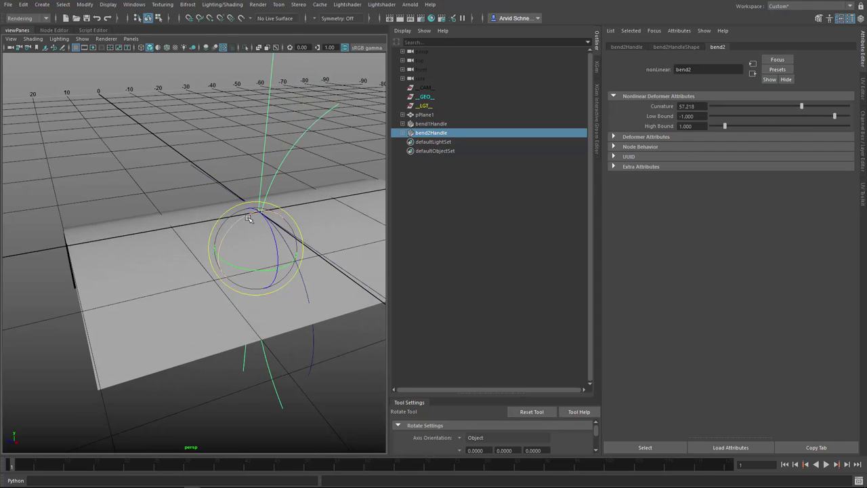
Rotate the second bend handle along the plane's length and set its curvature to -9.536
{"action": "left_click_drag", "start_coordinate": [242, 217], "coordinate": [280, 271]}
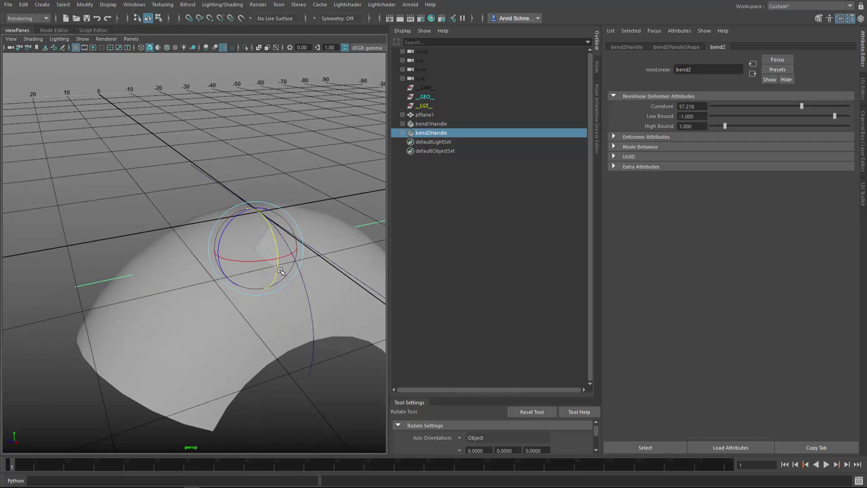
{"action": "left_click_drag", "start_coordinate": [213, 193], "coordinate": [233, 233], "text": "alt"}
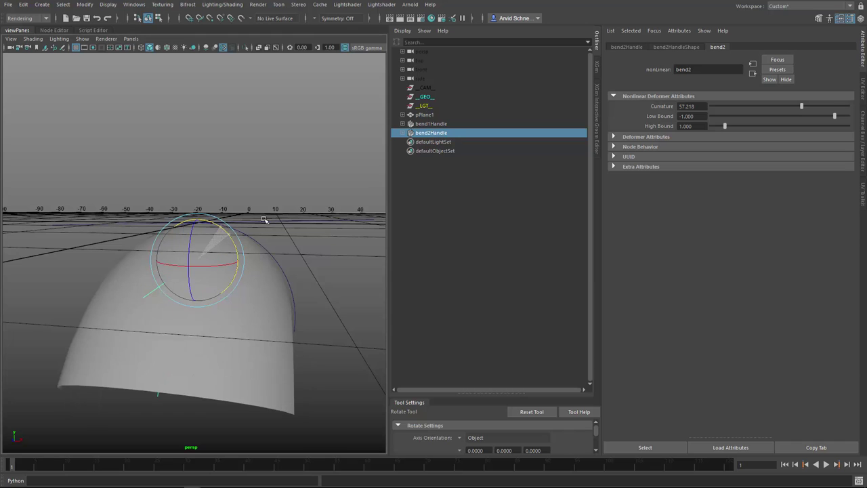
{"action": "left_click_drag", "start_coordinate": [246, 196], "coordinate": [222, 214], "text": "alt"}
{"action": "scroll", "coordinate": [222, 214], "scroll_direction": "down", "scroll_amount": 2}
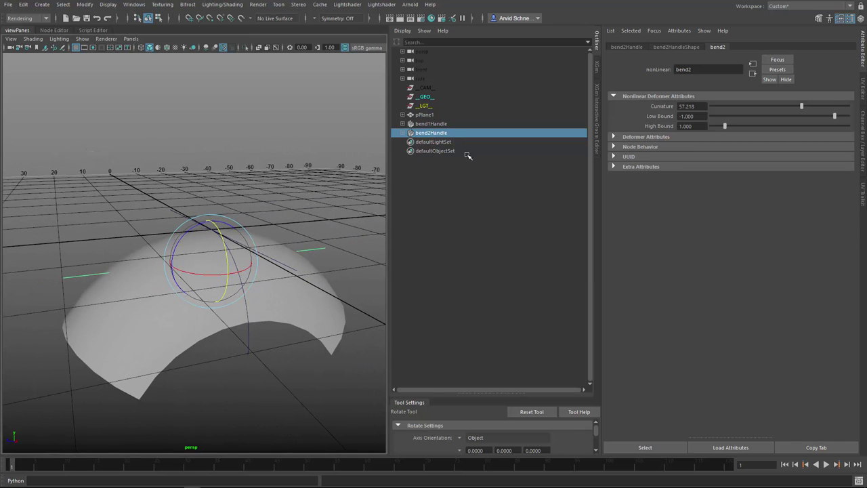
{"action": "left_click_drag", "start_coordinate": [806, 111], "coordinate": [774, 109]}
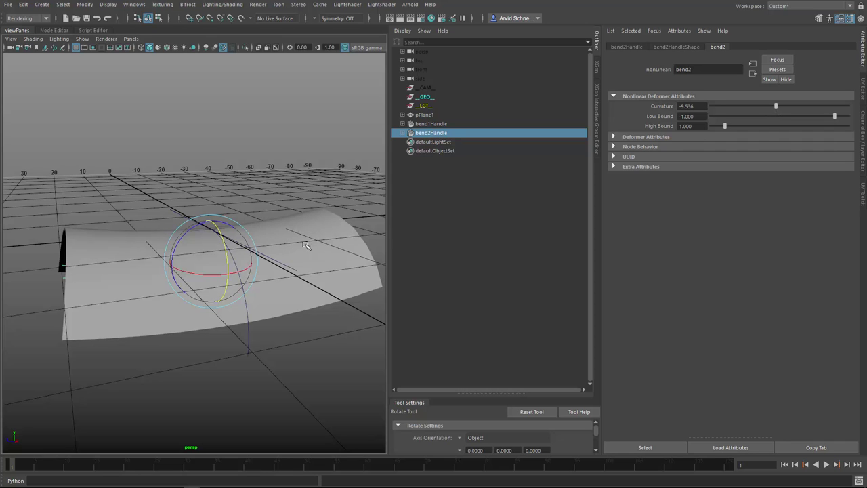
{"action": "left_click_drag", "start_coordinate": [306, 245], "coordinate": [306, 271], "text": "alt"}
Add a third nonlinear Bend deformer to the plane and set its curvature to 57.218
{"action": "key", "text": "q"}
{"action": "left_click", "coordinate": [316, 215]}
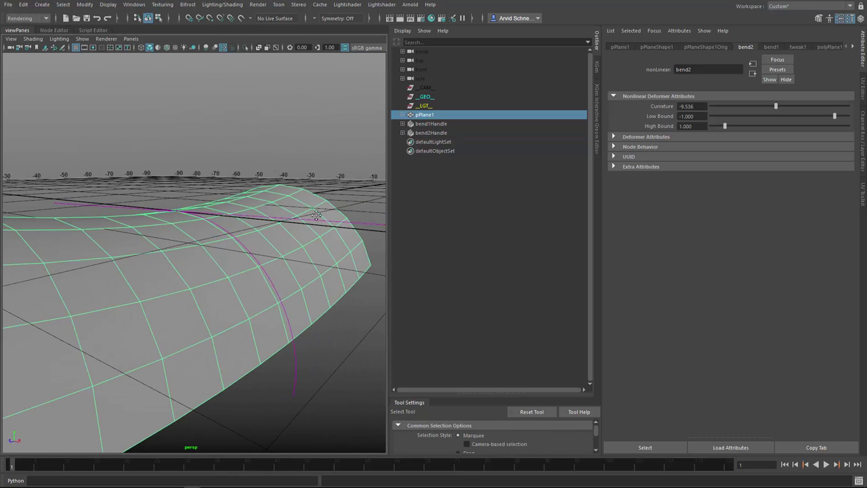
{"action": "left_click_drag", "start_coordinate": [317, 214], "coordinate": [196, 231], "text": "alt"}
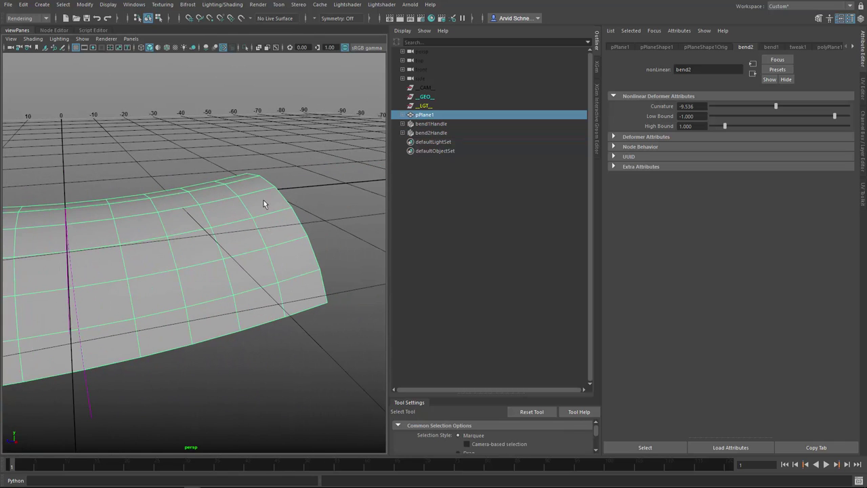
{"action": "mouse_move", "coordinate": [286, 219]}
{"action": "left_mouse_down", "text": "alt"}
{"action": "mouse_move", "coordinate": [300, 211]}
{"action": "mouse_move", "coordinate": [263, 207]}
{"action": "mouse_move", "coordinate": [290, 215]}
{"action": "left_mouse_up", "text": "alt"}
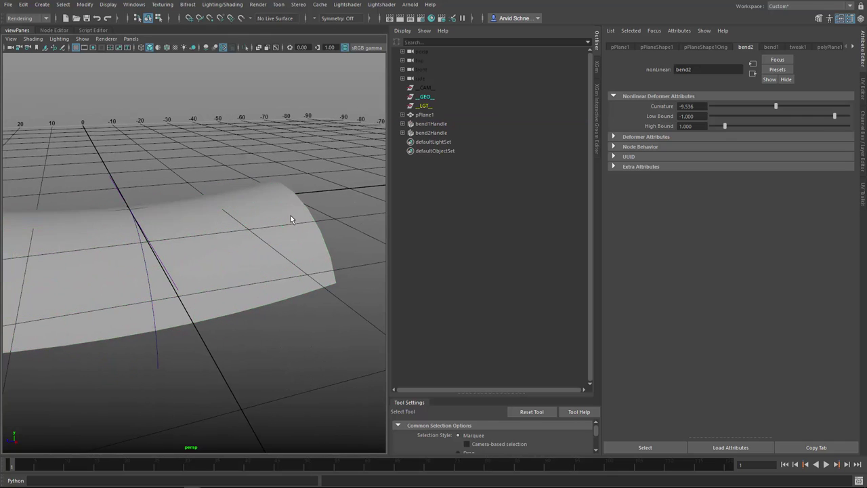
{"action": "key", "text": "space"}
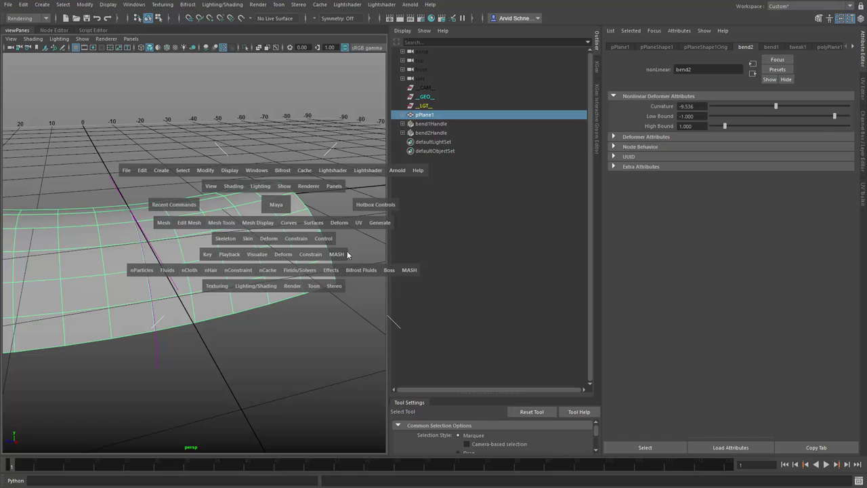
{"action": "left_click", "coordinate": [340, 225]}
{"action": "mouse_move", "coordinate": [435, 191]}
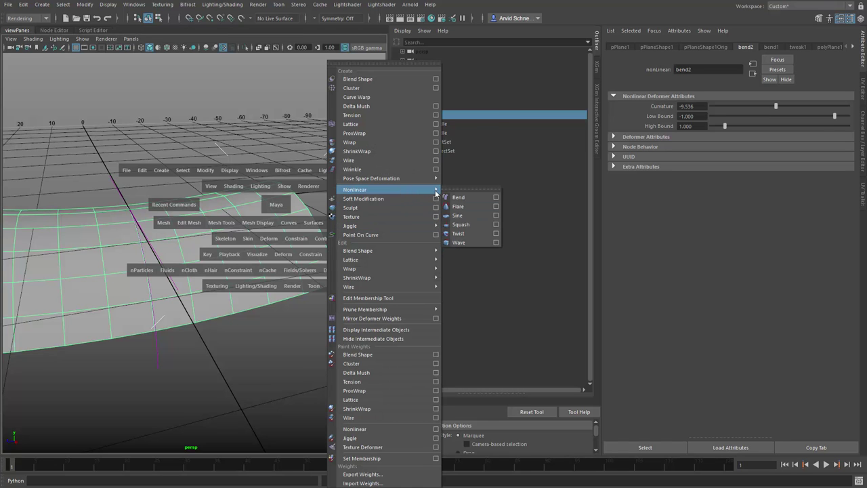
{"action": "left_click", "coordinate": [472, 197]}
{"action": "right_click_drag", "start_coordinate": [214, 239], "coordinate": [185, 240], "text": "alt"}
{"action": "middle_click_drag", "start_coordinate": [185, 239], "coordinate": [218, 234], "text": "alt"}
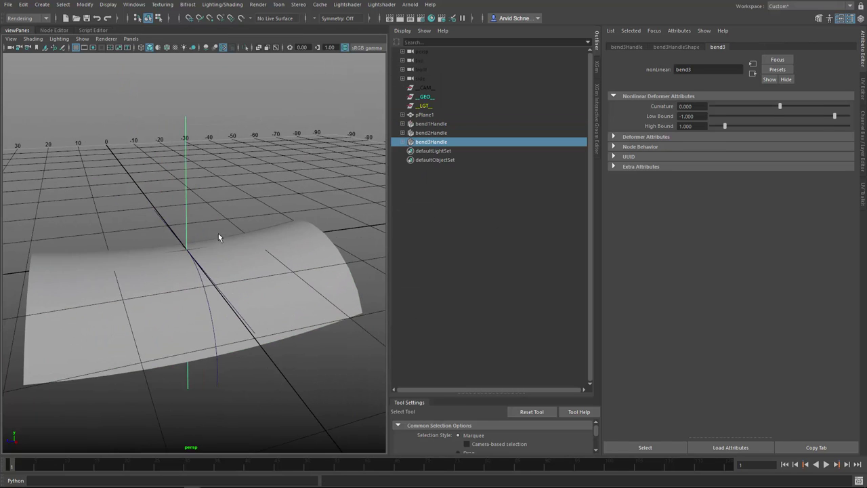
{"action": "key", "text": "w"}
{"action": "left_click_drag", "start_coordinate": [780, 107], "coordinate": [802, 106]}
Rotate the third bend handle along the plane's length and move it towards one end of the surface
{"action": "key", "text": "e"}
{"action": "key", "text": "r"}
{"action": "key", "text": "e"}
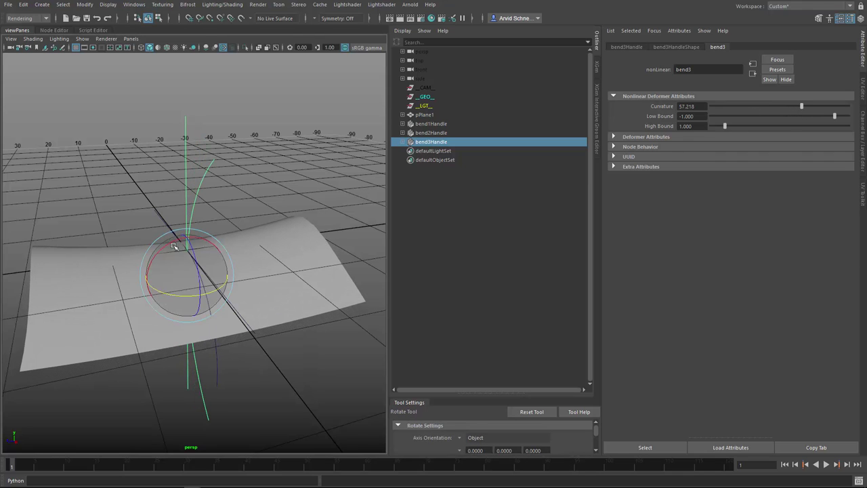
{"action": "left_click_drag", "start_coordinate": [181, 246], "coordinate": [201, 291]}
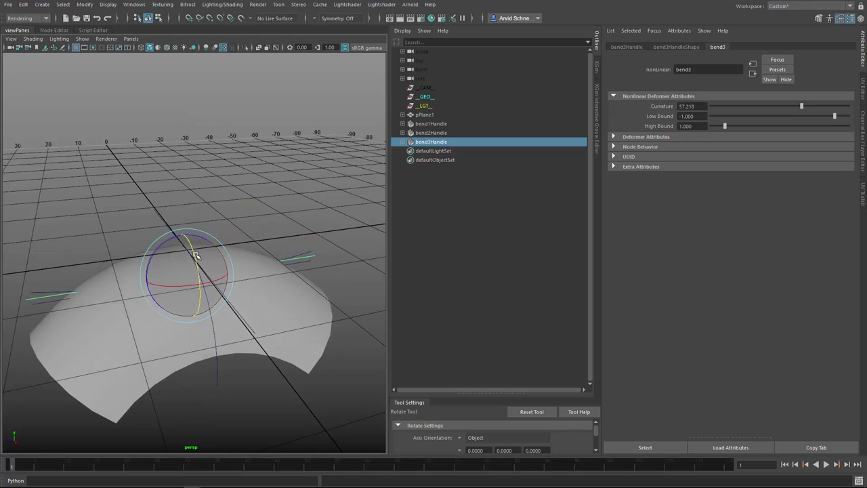
{"action": "left_click_drag", "start_coordinate": [195, 255], "coordinate": [177, 262], "text": "alt"}
{"action": "left_click_drag", "start_coordinate": [240, 237], "coordinate": [188, 257], "text": "alt"}
{"action": "left_click_drag", "start_coordinate": [187, 203], "coordinate": [161, 225], "text": "alt"}
{"action": "key", "text": "w"}
{"action": "left_click_drag", "start_coordinate": [224, 232], "coordinate": [318, 225]}
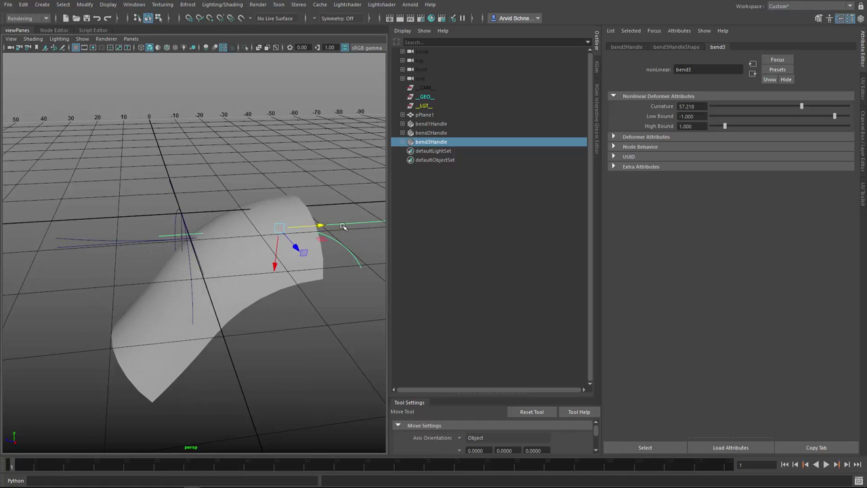
Set the third bend's low bound to 0 and its high bound to 1.954
{"action": "key", "text": "e"}
{"action": "left_click_drag", "start_coordinate": [279, 193], "coordinate": [235, 196]}
{"action": "left_click_drag", "start_coordinate": [820, 116], "coordinate": [862, 126]}
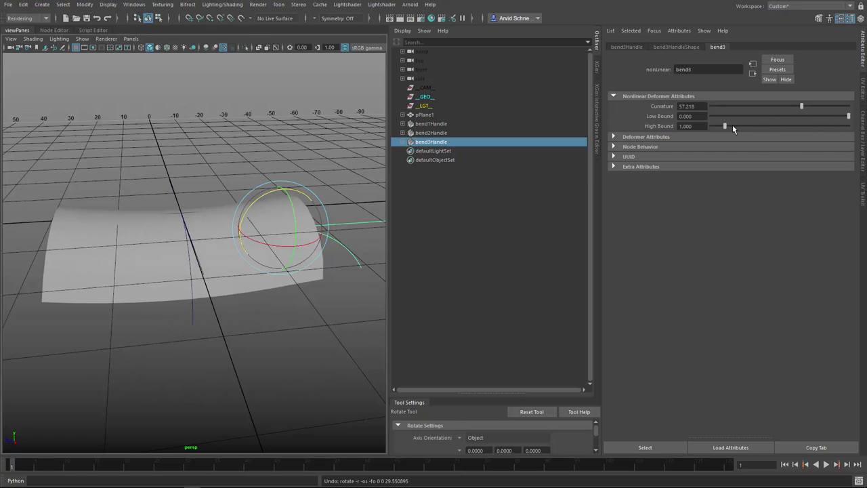
{"action": "left_click_drag", "start_coordinate": [732, 127], "coordinate": [742, 126]}
Move the third bend handle back inward along the plane so the end section curves downward
{"action": "key", "text": "w"}
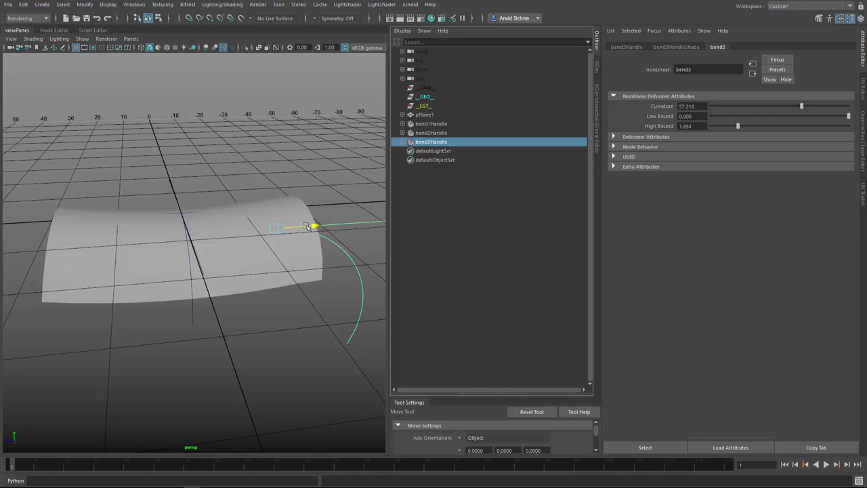
{"action": "left_click_drag", "start_coordinate": [307, 225], "coordinate": [249, 228]}
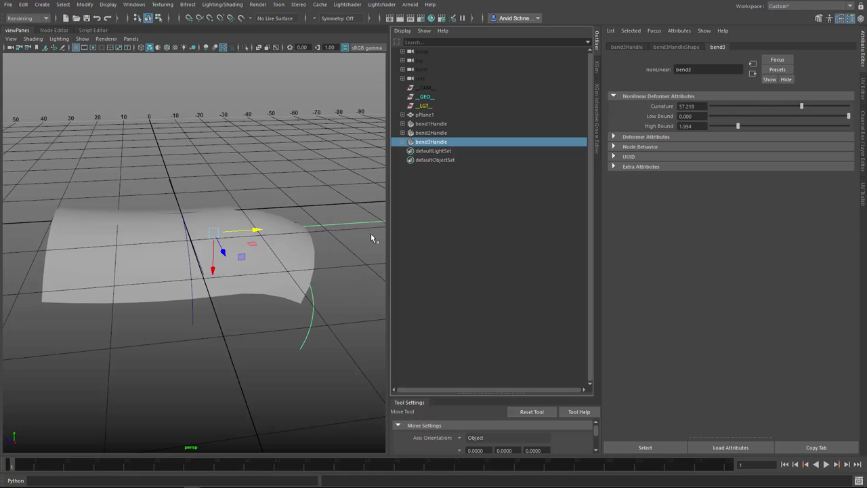
{"action": "left_click_drag", "start_coordinate": [371, 238], "coordinate": [101, 271], "text": "alt"}
{"action": "key", "text": "r"}
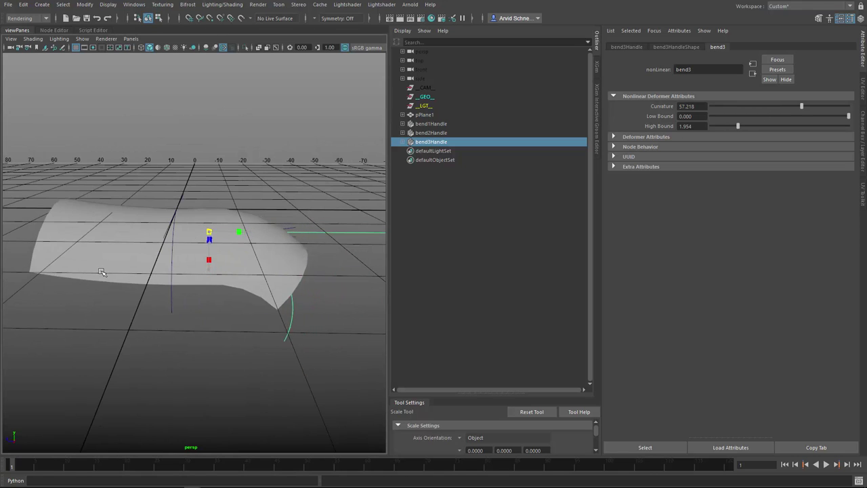
{"action": "middle_click_drag", "start_coordinate": [102, 272], "coordinate": [31, 307]}
{"action": "key", "text": "w"}
{"action": "mouse_move", "coordinate": [245, 233]}
{"action": "left_mouse_down"}
{"action": "mouse_move", "coordinate": [305, 239]}
{"action": "mouse_move", "coordinate": [238, 242]}
{"action": "mouse_move", "coordinate": [251, 237]}
{"action": "left_mouse_up"}
Select the second bend handle and lower the third bend's curvature to 38.146
{"action": "left_click", "coordinate": [433, 132]}
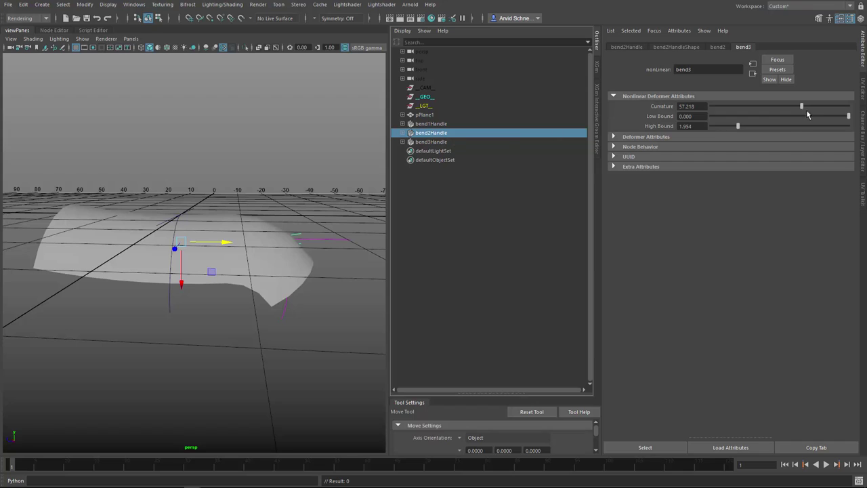
{"action": "mouse_move", "coordinate": [802, 107]}
{"action": "left_mouse_down"}
{"action": "mouse_move", "coordinate": [784, 107]}
{"action": "mouse_move", "coordinate": [794, 111]}
{"action": "left_mouse_up"}
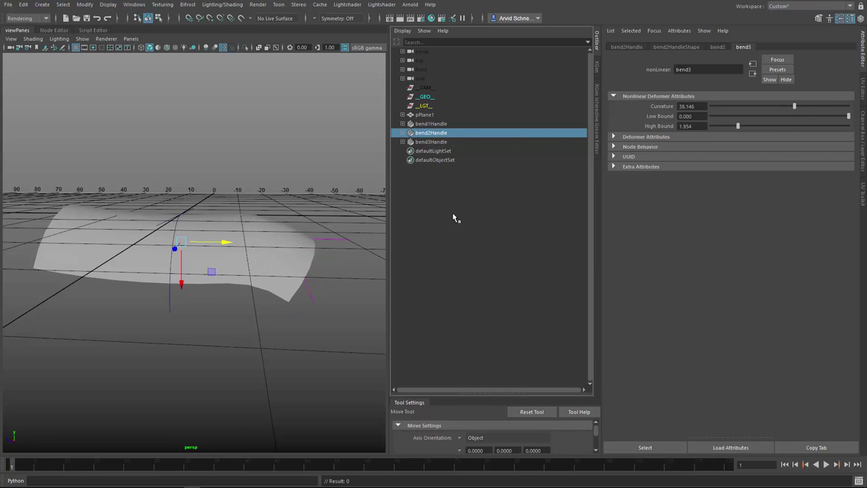
Delete the bent plane's construction history to bake the bend deformers into the mesh and remove their handles
{"action": "left_click_drag", "start_coordinate": [227, 278], "coordinate": [258, 273], "text": "alt"}
{"action": "left_click", "coordinate": [256, 272]}
{"action": "left_click", "coordinate": [249, 255]}
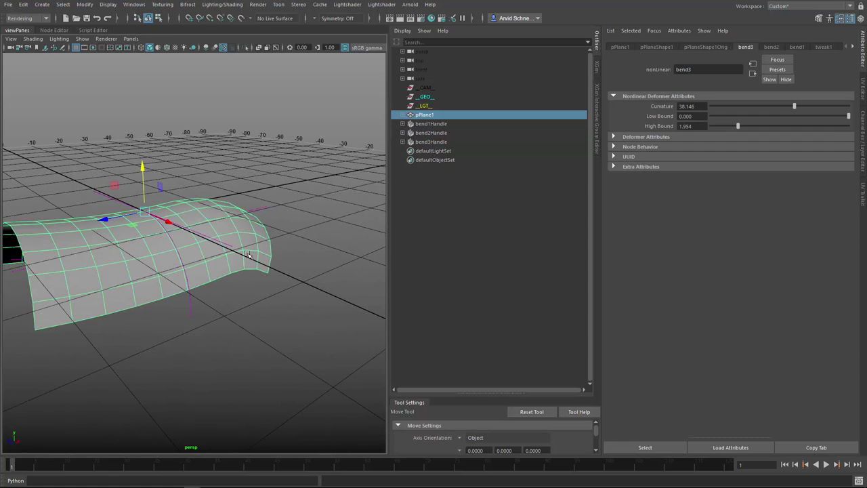
{"action": "left_click_drag", "start_coordinate": [294, 242], "coordinate": [266, 239], "text": "alt"}
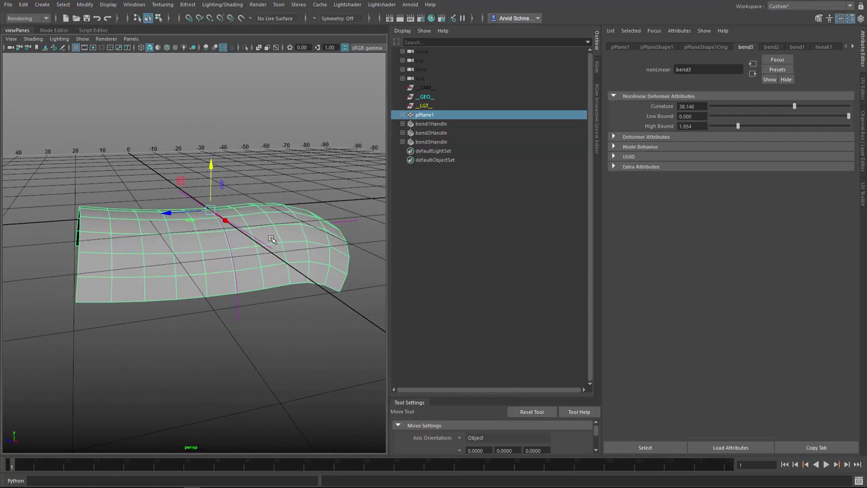
{"action": "key", "text": "alt+shift+d"}
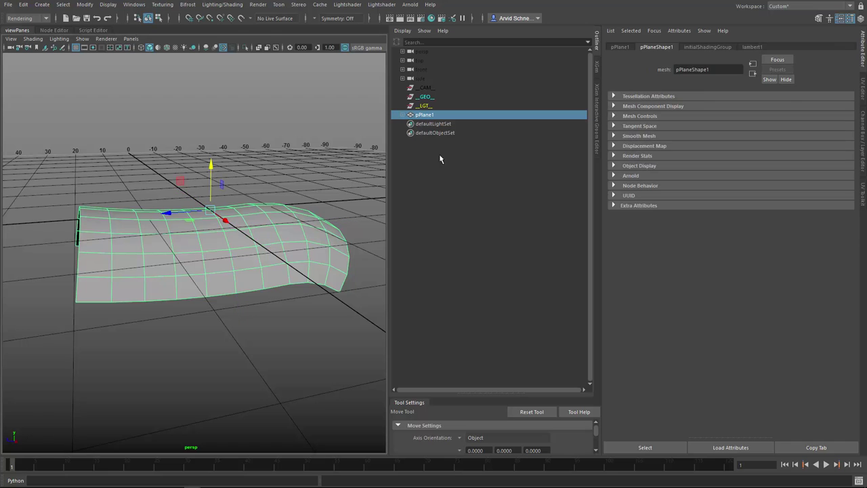
Raise the curved plane vertically above the grid to about 16.5 units in Y and deselect it
{"action": "left_click_drag", "start_coordinate": [217, 285], "coordinate": [192, 282], "text": "alt"}
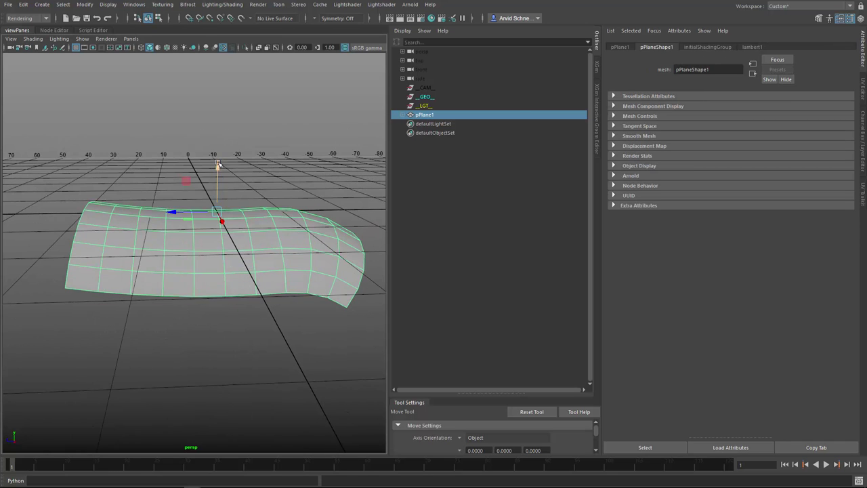
{"action": "left_click_drag", "start_coordinate": [218, 165], "coordinate": [242, 161]}
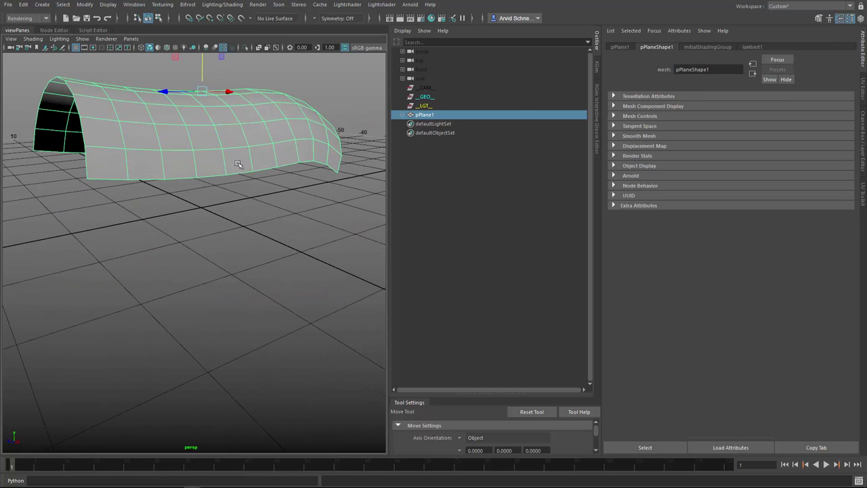
{"action": "key", "text": "f"}
{"action": "right_click_drag", "start_coordinate": [181, 252], "coordinate": [252, 223], "text": "alt"}
{"action": "left_click_drag", "start_coordinate": [251, 222], "coordinate": [286, 128], "text": "alt"}
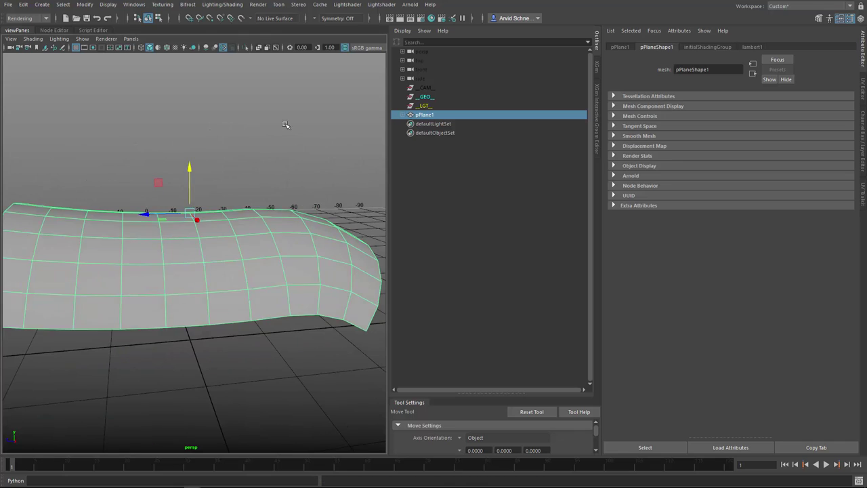
{"action": "left_click", "coordinate": [271, 179]}
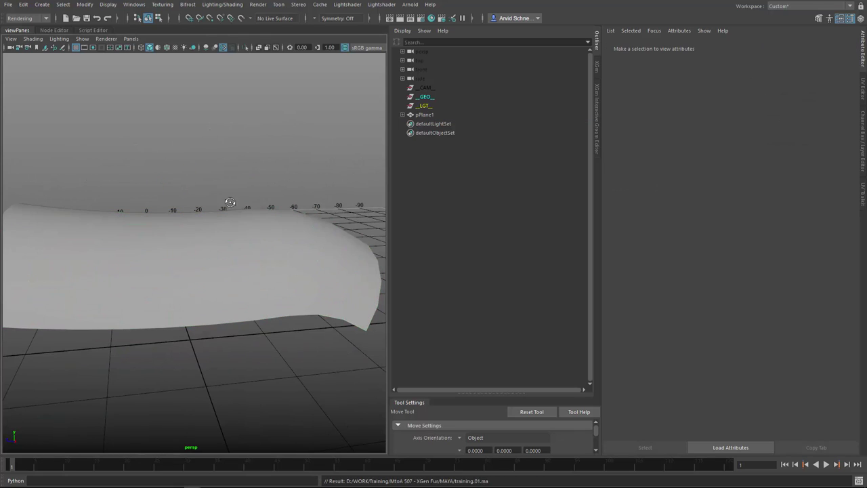
Rename the curved plane pPlane1 as base_geo
{"action": "left_click_drag", "start_coordinate": [231, 202], "coordinate": [240, 214], "text": "alt"}
{"action": "left_click", "coordinate": [426, 115]}
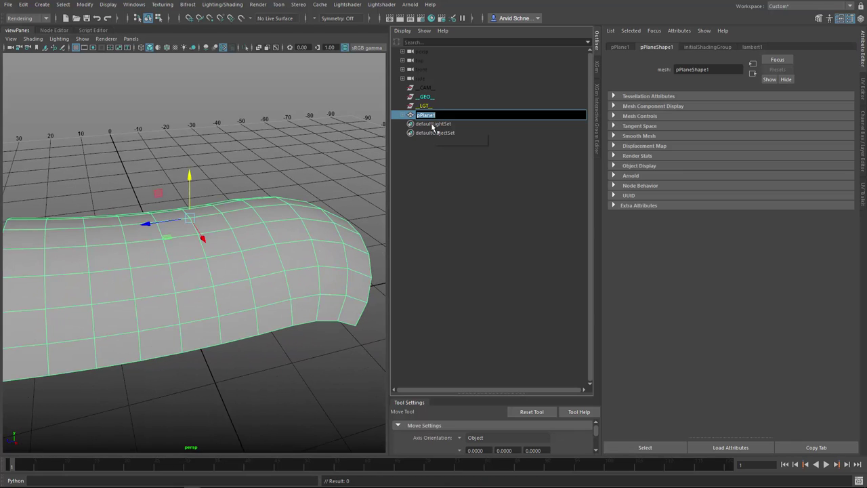
{"action": "type", "text": "base_"}
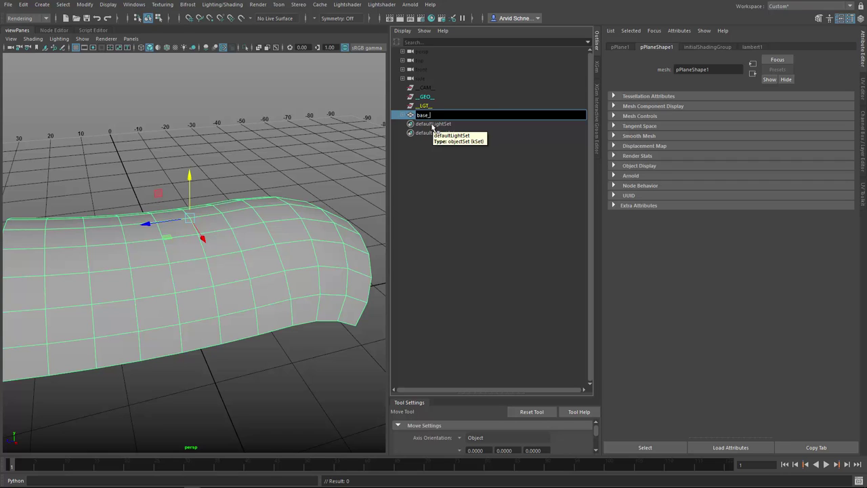
{"action": "type", "text": "geo"}
{"action": "key", "text": "Return"}
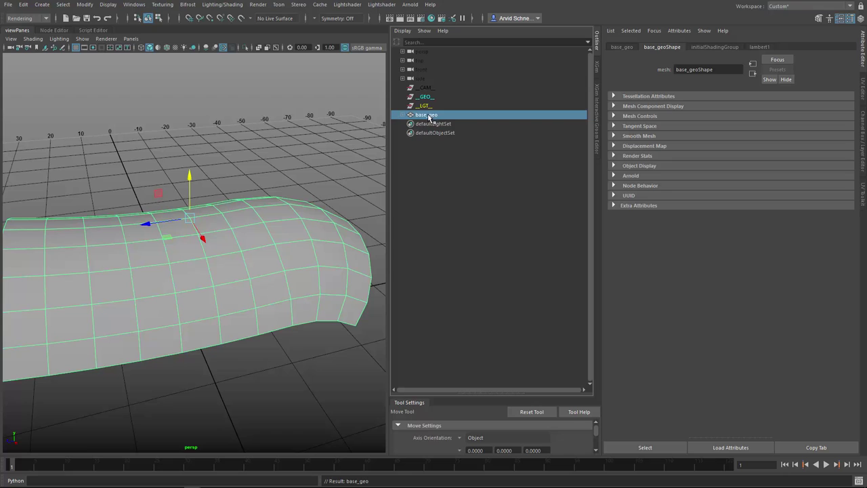
Parent base_geo under the __GEO__ group, expand the group and select base_geo inside it
{"action": "left_click_drag", "start_coordinate": [428, 117], "coordinate": [432, 99]}
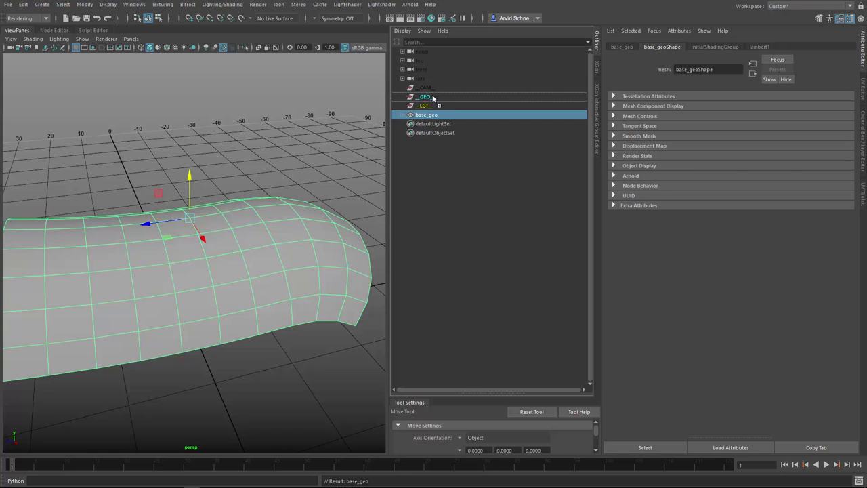
{"action": "left_click_drag", "start_coordinate": [432, 98], "coordinate": [431, 99]}
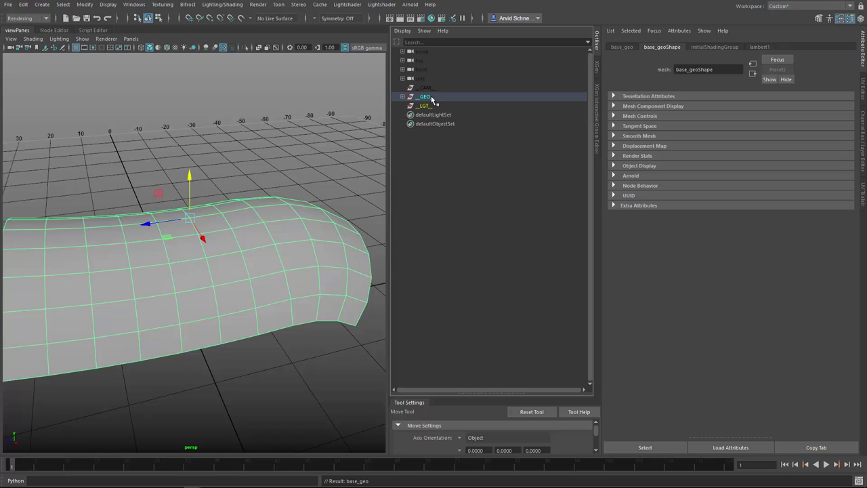
{"action": "left_click", "coordinate": [429, 96]}
{"action": "left_click", "coordinate": [403, 97]}
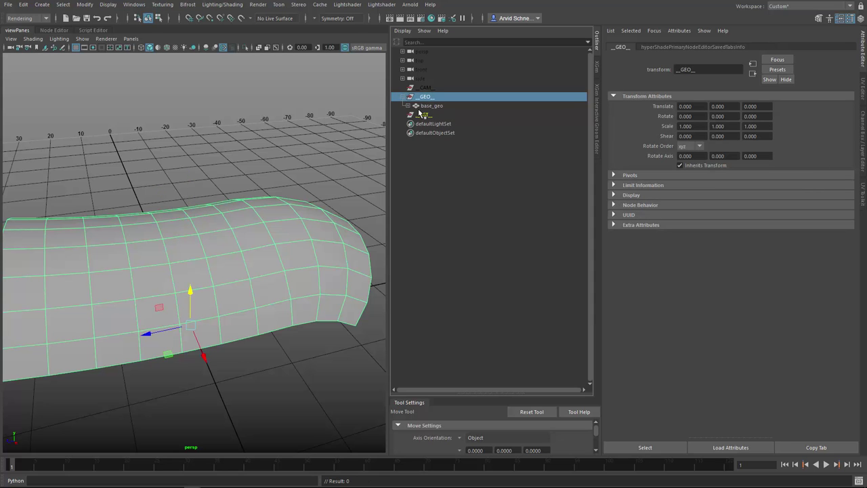
{"action": "left_click", "coordinate": [434, 106]}
Apply Smooth to the base_geo mesh to give the curved surface a finer subdivision
{"action": "left_click_drag", "start_coordinate": [216, 195], "coordinate": [247, 175], "text": "alt"}
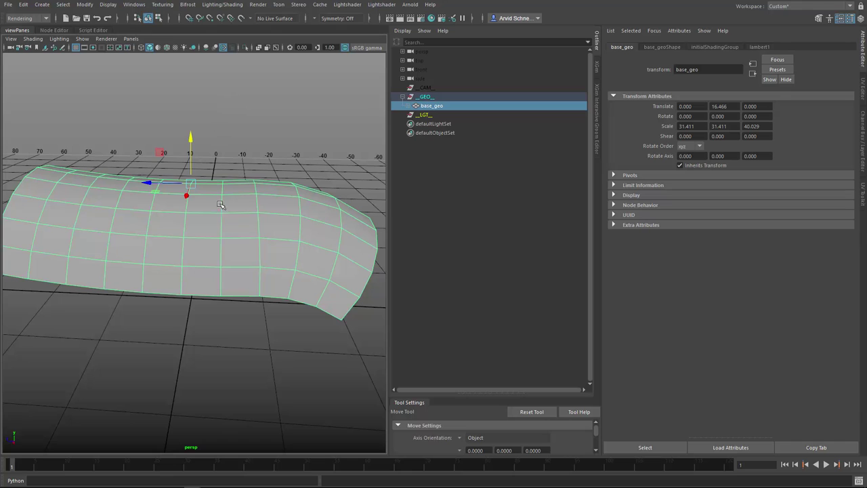
{"action": "key", "text": "space"}
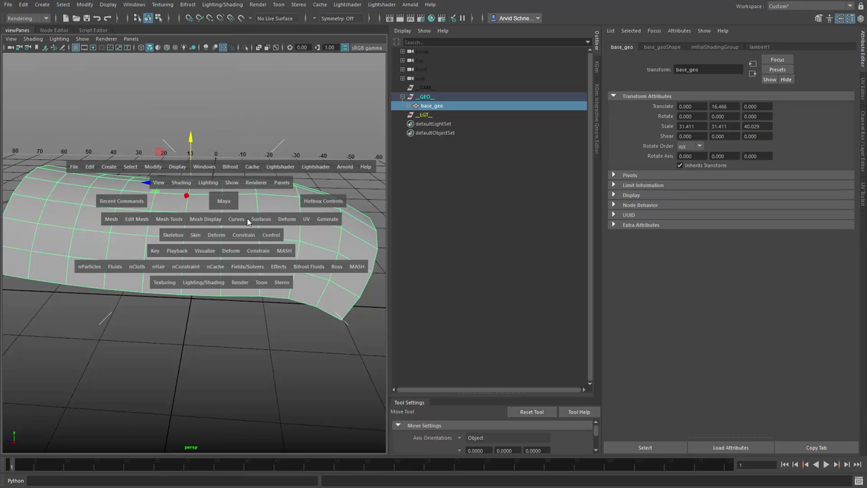
{"action": "left_click", "coordinate": [171, 221]}
{"action": "left_click", "coordinate": [172, 220]}
{"action": "left_click", "coordinate": [139, 220]}
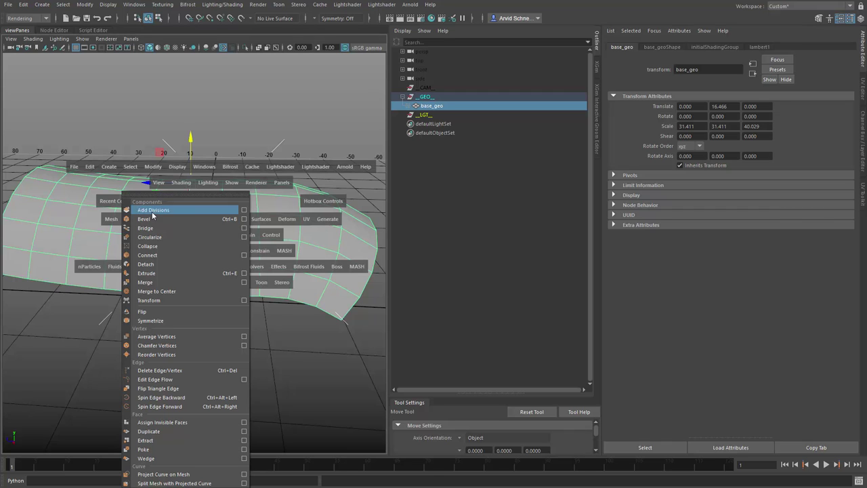
{"action": "left_click", "coordinate": [109, 221]}
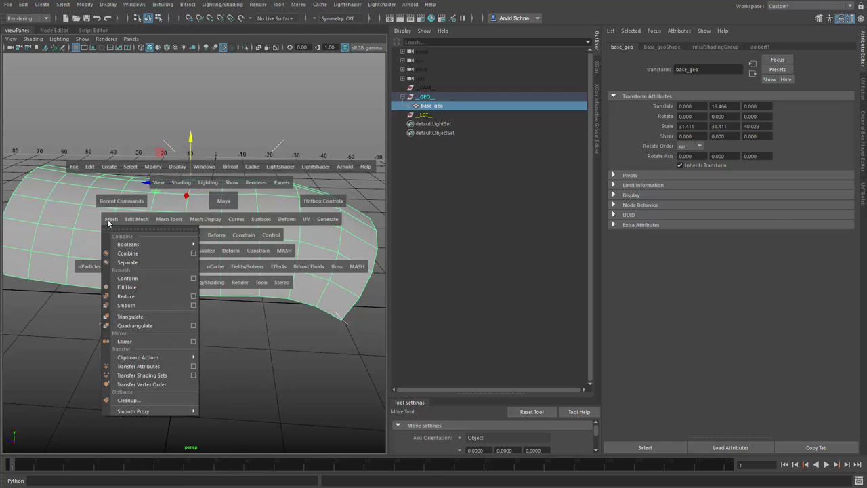
{"action": "left_click", "coordinate": [136, 305]}
Delete the smoothed base_geo mesh's construction history and deselect it
{"action": "left_click_drag", "start_coordinate": [209, 260], "coordinate": [238, 217], "text": "alt"}
{"action": "key", "text": "q"}
{"action": "left_click", "coordinate": [268, 161]}
{"action": "left_click", "coordinate": [238, 217]}
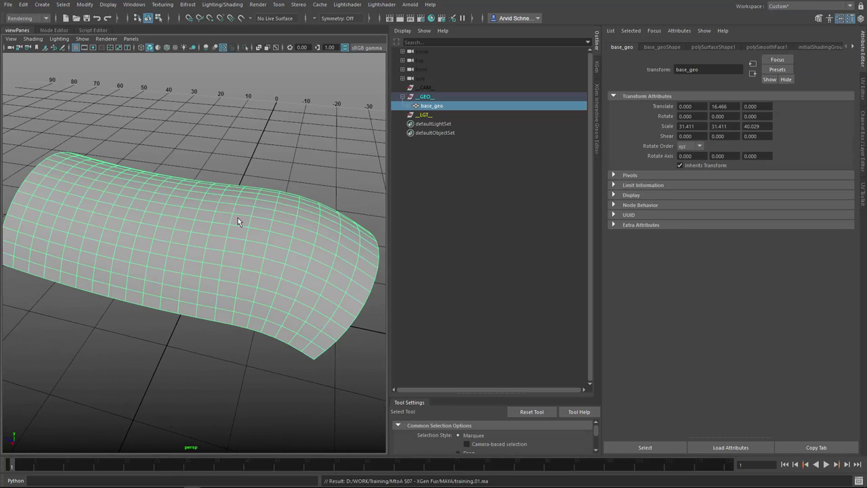
{"action": "left_click", "coordinate": [262, 174]}
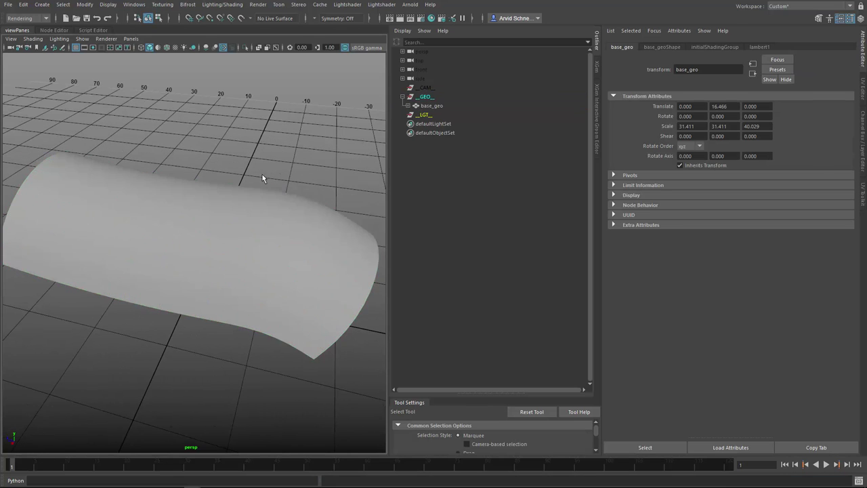
{"action": "left_click_drag", "start_coordinate": [262, 174], "coordinate": [242, 181], "text": "alt"}
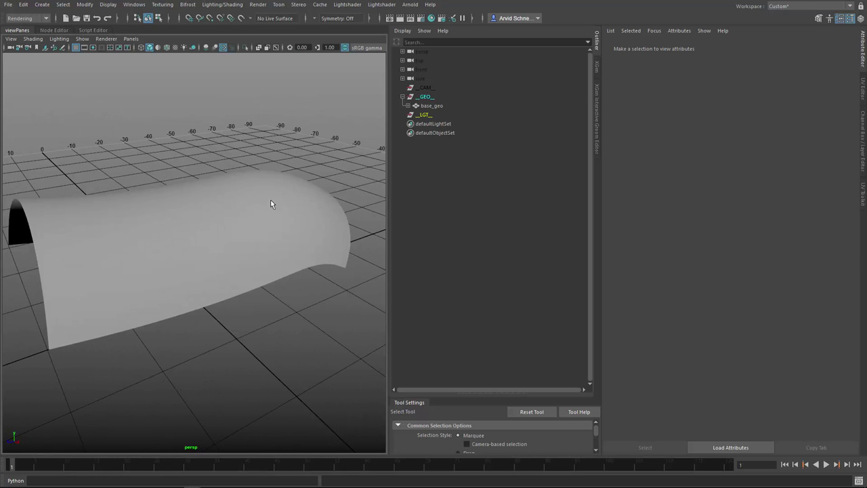
Look through the available XGen interactive groom commands and show the XGen Interactive Groom Editor
{"action": "key", "text": "space"}
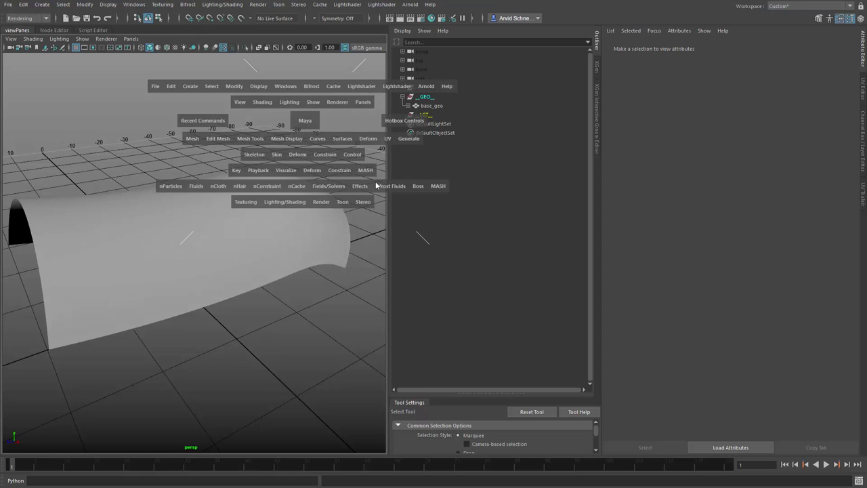
{"action": "left_click", "coordinate": [408, 138]}
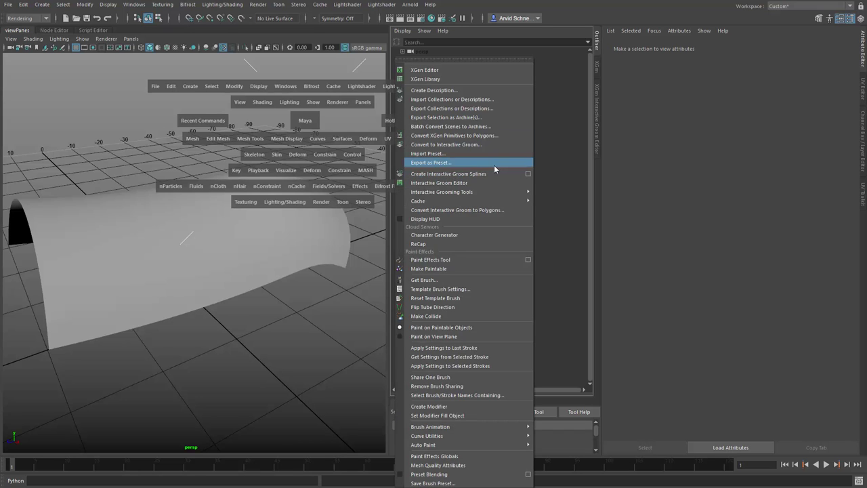
{"action": "mouse_move", "coordinate": [446, 190]}
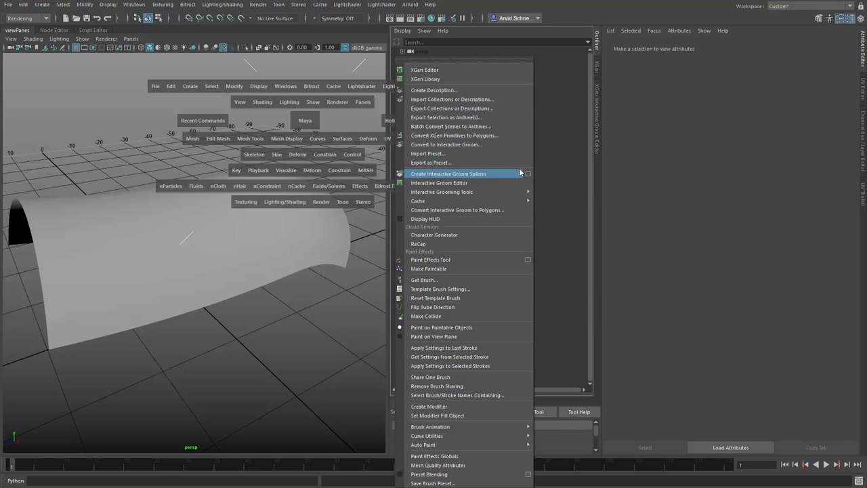
{"action": "left_click", "coordinate": [599, 51]}
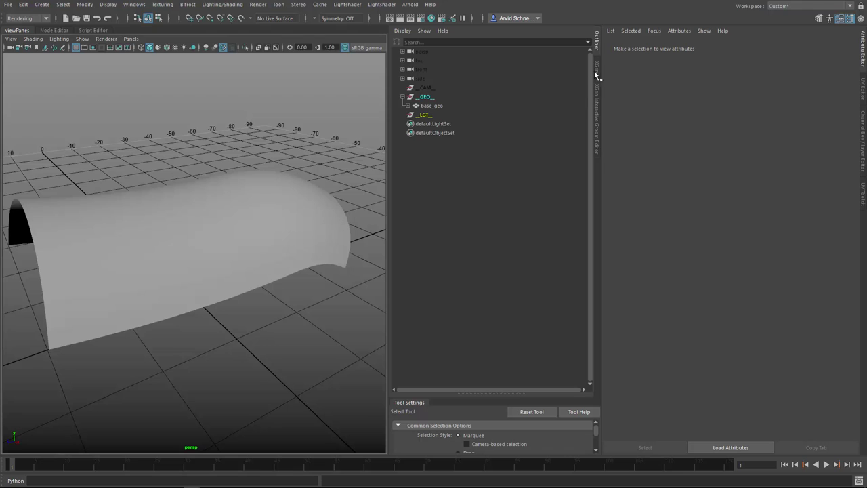
{"action": "left_click", "coordinate": [596, 112]}
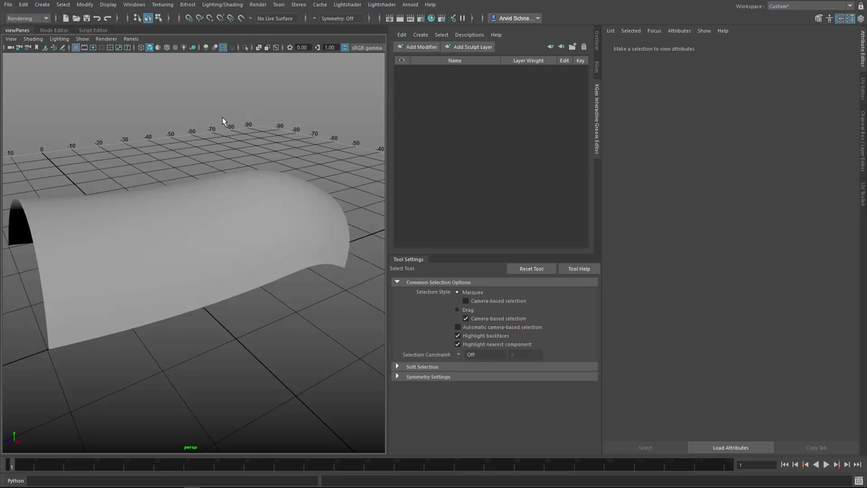
Create interactive groom splines on base_geo named Fur, with density 10, length 1.0, width scale 0.1 and CV count 5
{"action": "left_click", "coordinate": [239, 203]}
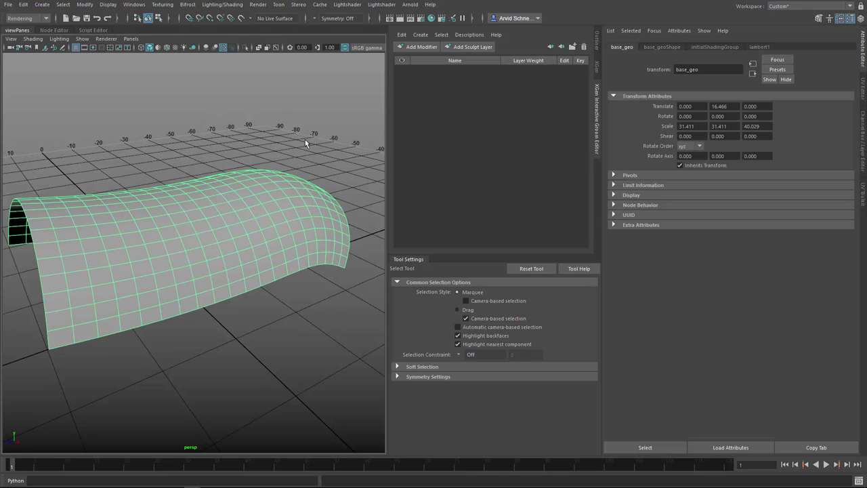
{"action": "left_click", "coordinate": [420, 34]}
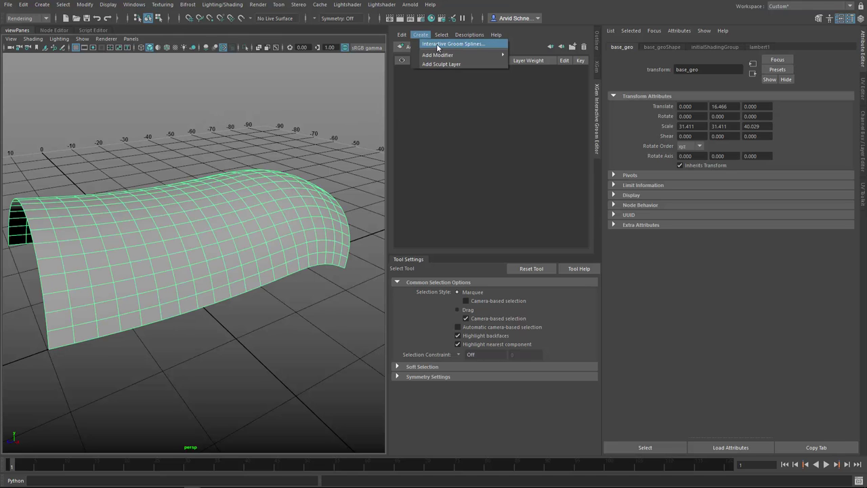
{"action": "left_click", "coordinate": [445, 64]}
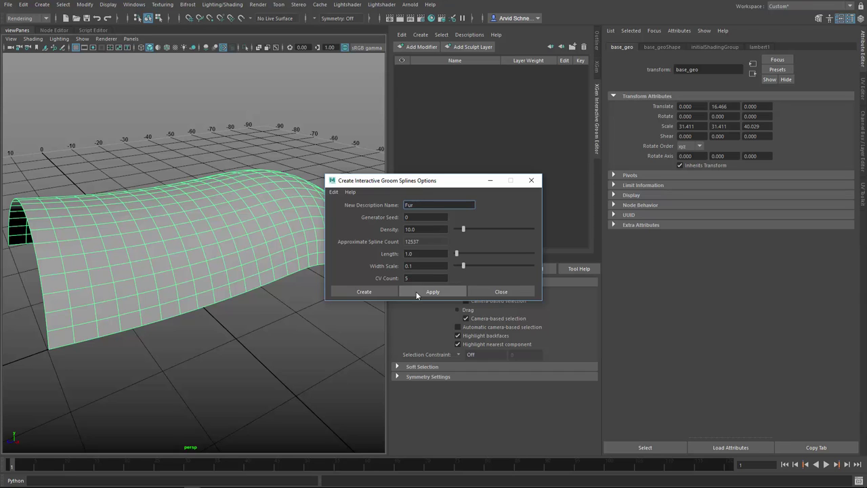
{"action": "left_click", "coordinate": [364, 291]}
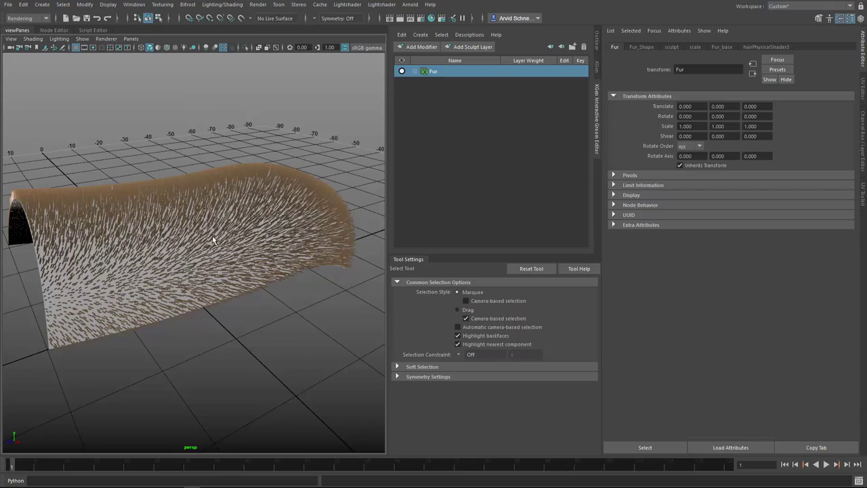
{"action": "left_click_drag", "start_coordinate": [215, 239], "coordinate": [244, 246], "text": "alt"}
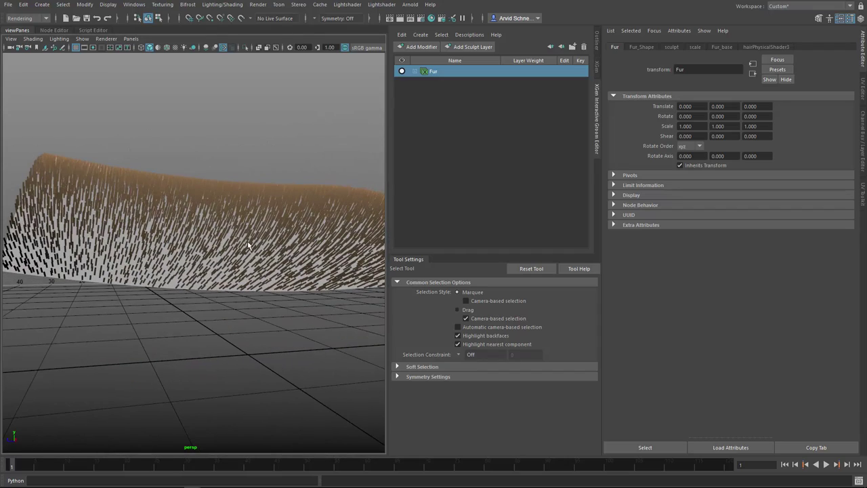
{"action": "left_click_drag", "start_coordinate": [278, 176], "coordinate": [336, 170], "text": "alt"}
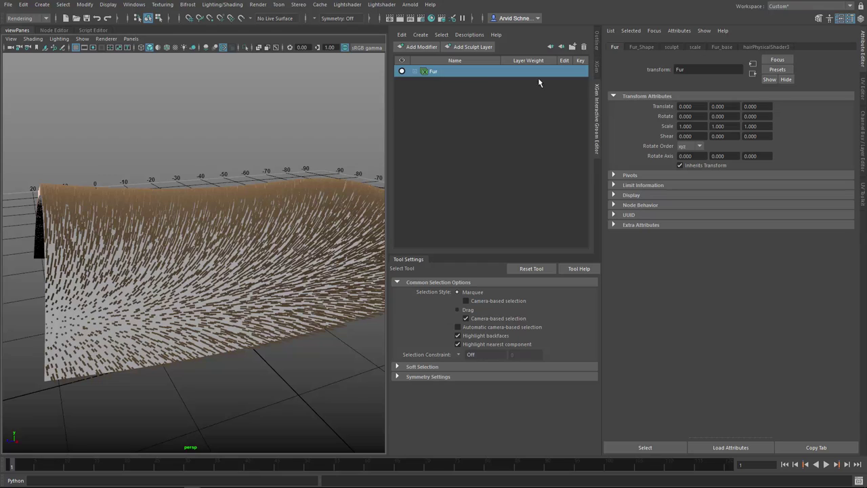
Expand the Fur description and view the settings of Fur_base and the scale modifier
{"action": "left_click", "coordinate": [414, 72]}
{"action": "left_click", "coordinate": [456, 109]}
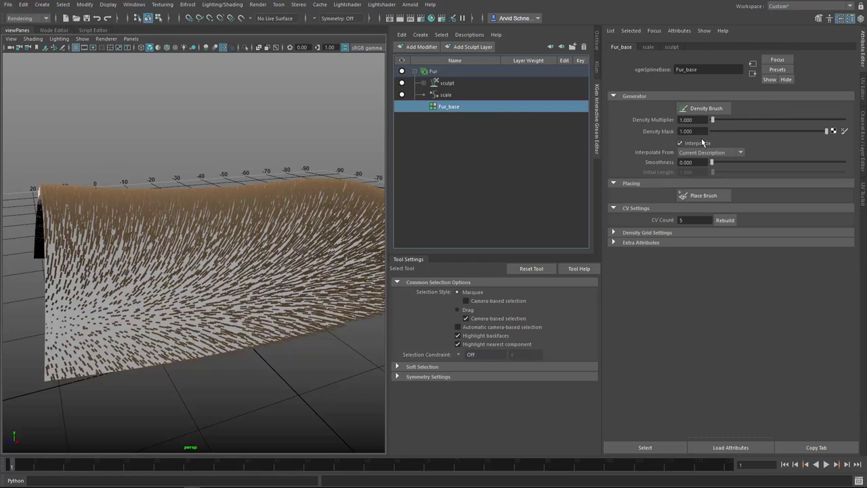
{"action": "left_click", "coordinate": [451, 95]}
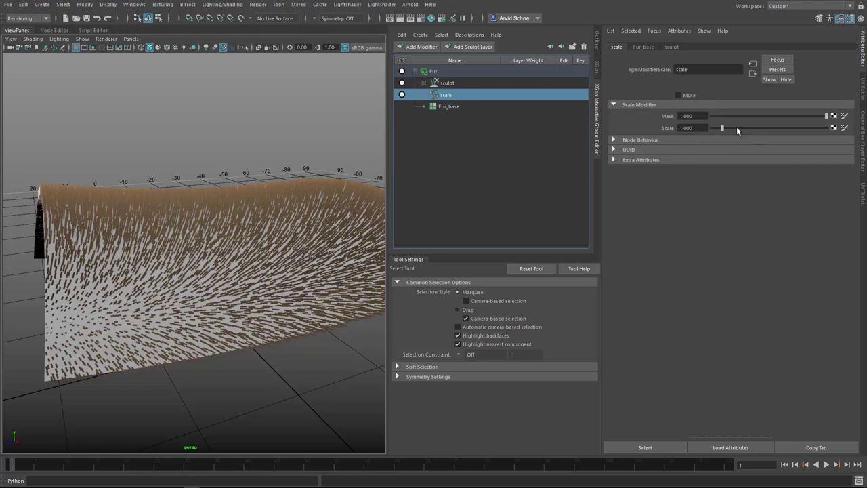
Try a larger fur length with the scale modifier, reset its scale to 1 and deselect the modifier
{"action": "left_click_drag", "start_coordinate": [723, 128], "coordinate": [757, 133]}
{"action": "left_click_drag", "start_coordinate": [234, 255], "coordinate": [187, 271], "text": "alt"}
{"action": "left_click_drag", "start_coordinate": [695, 128], "coordinate": [652, 133]}
{"action": "type", "text": "1"}
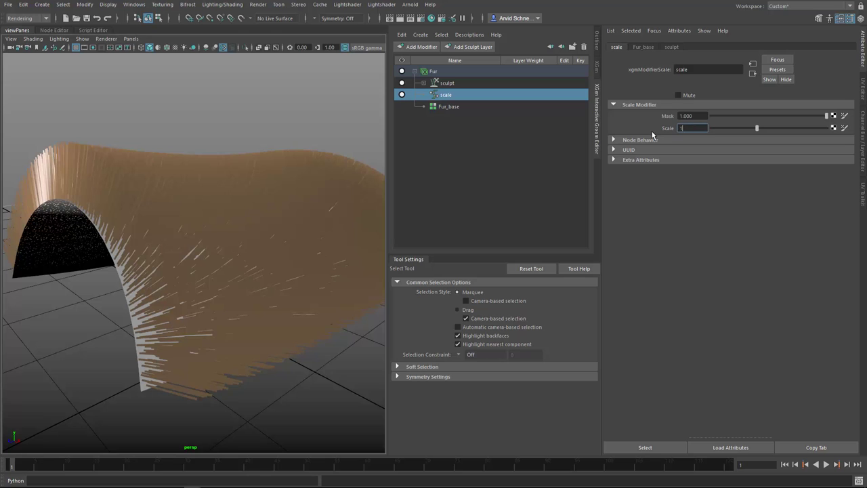
{"action": "key", "text": "Return"}
{"action": "left_click", "coordinate": [418, 121]}
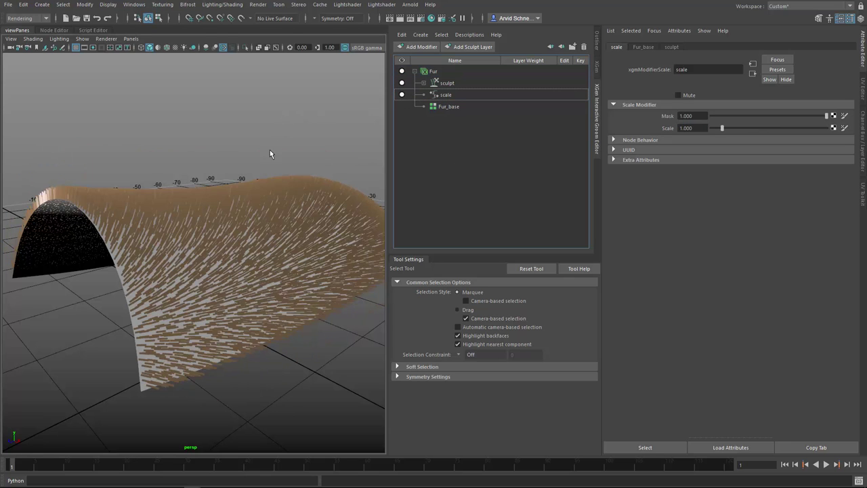
Expand the Fur description's sculpt modifier and delete it together with its Sculpt Layer 1
{"action": "left_click_drag", "start_coordinate": [272, 220], "coordinate": [193, 249], "text": "alt"}
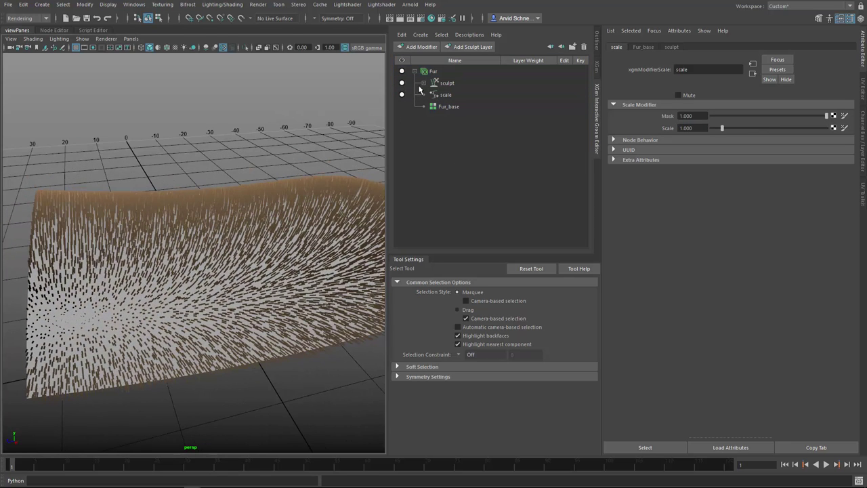
{"action": "left_click_drag", "start_coordinate": [342, 192], "coordinate": [347, 207], "text": "alt"}
{"action": "left_click", "coordinate": [424, 83]}
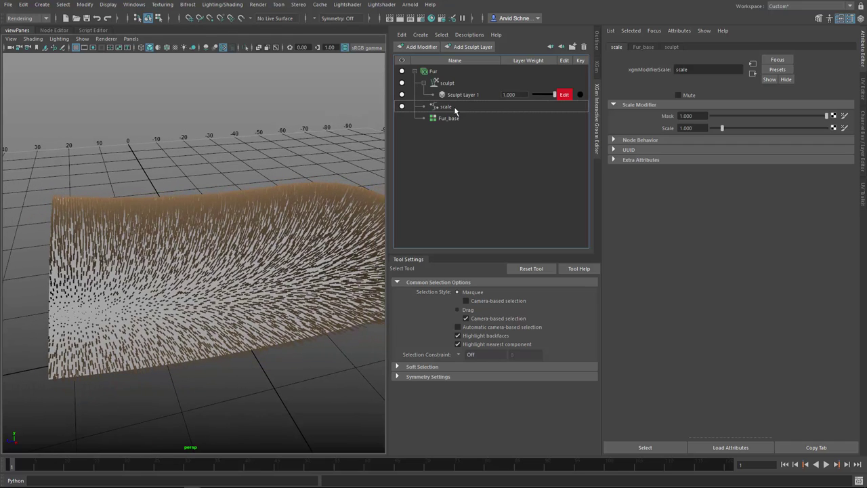
{"action": "left_click", "coordinate": [470, 98]}
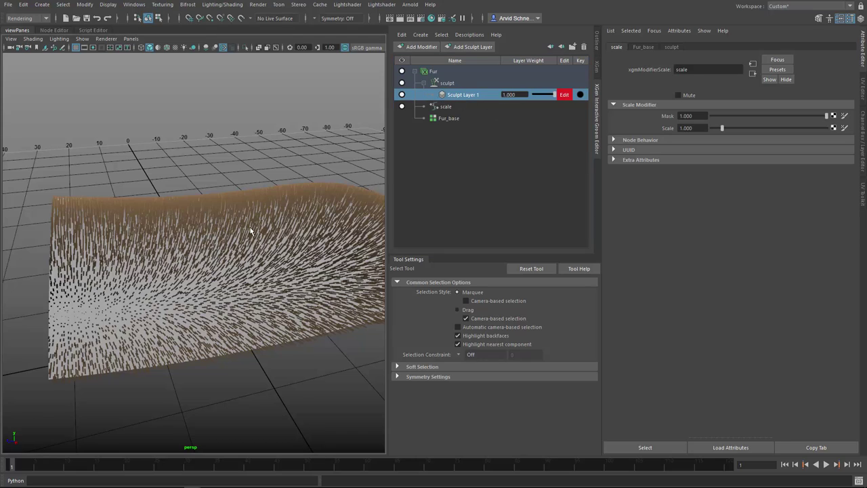
{"action": "left_click_drag", "start_coordinate": [250, 228], "coordinate": [301, 213], "text": "alt"}
{"action": "left_click_drag", "start_coordinate": [266, 242], "coordinate": [260, 241], "text": "alt"}
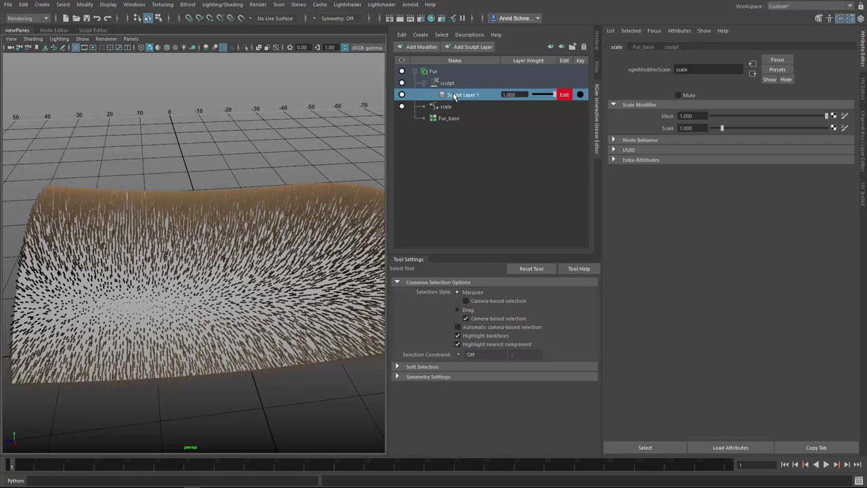
{"action": "left_click", "coordinate": [451, 83]}
{"action": "right_click", "coordinate": [465, 86]}
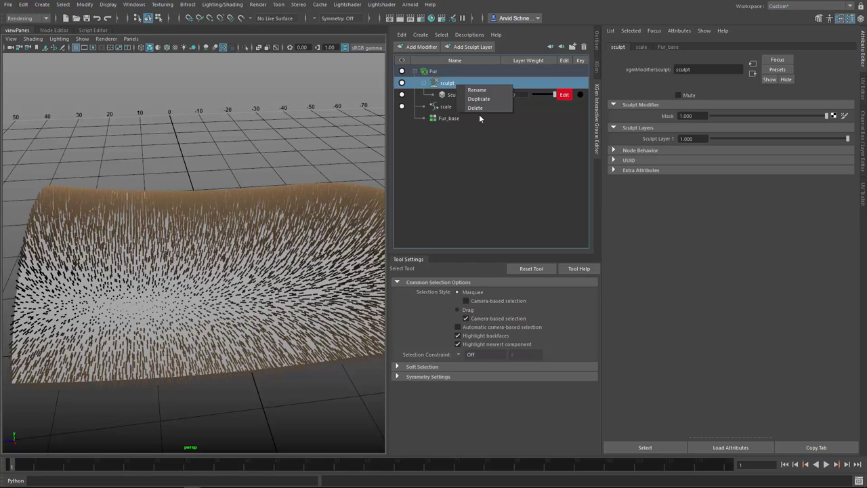
{"action": "left_click", "coordinate": [476, 107]}
{"action": "left_click", "coordinate": [440, 84]}
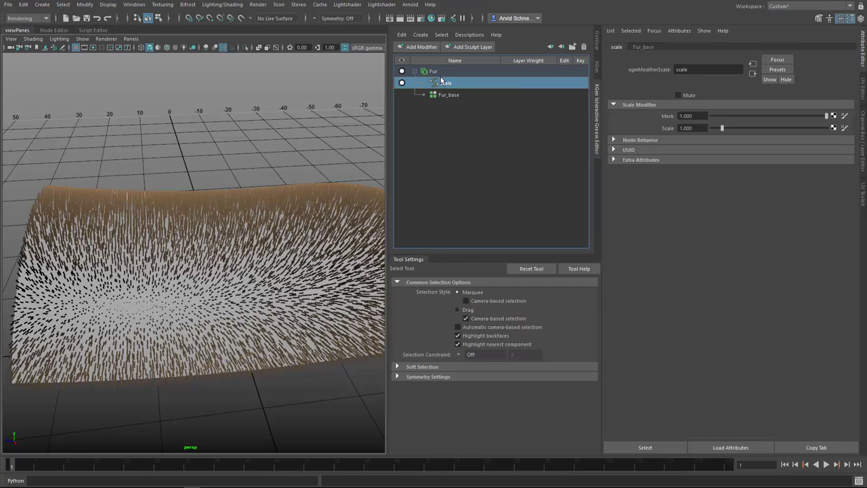
Add a Guide modifier to the Fur description
{"action": "left_click", "coordinate": [436, 72]}
{"action": "left_click", "coordinate": [420, 35]}
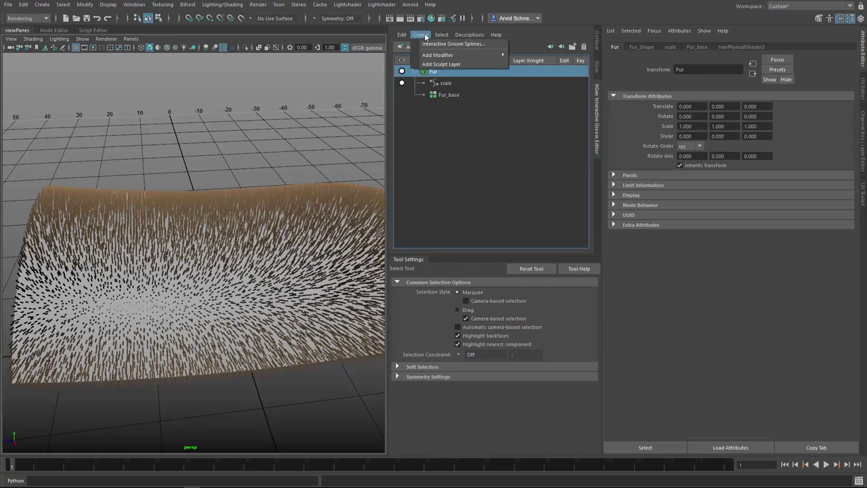
{"action": "left_click", "coordinate": [425, 36]}
{"action": "left_click", "coordinate": [424, 35]}
{"action": "left_click", "coordinate": [423, 36]}
{"action": "left_click", "coordinate": [417, 49]}
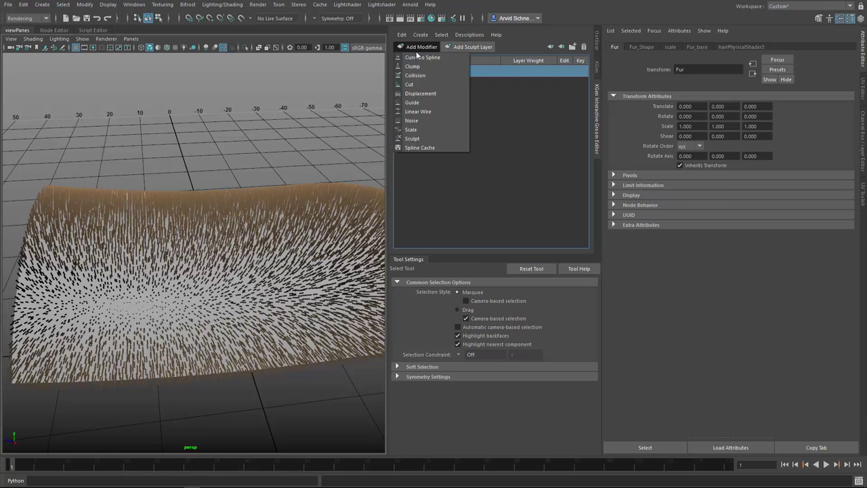
{"action": "left_click", "coordinate": [429, 102]}
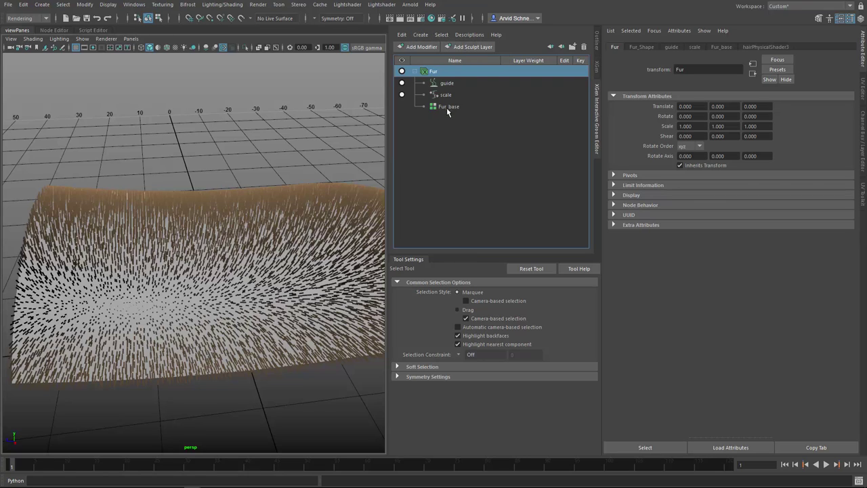
Create an input guide for the guide modifier and expand the inGuide description beneath it
{"action": "left_click", "coordinate": [454, 83]}
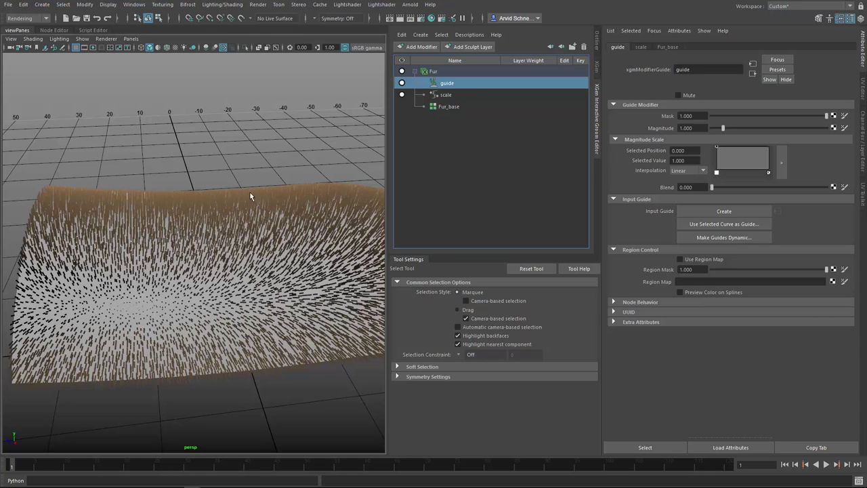
{"action": "left_click_drag", "start_coordinate": [210, 233], "coordinate": [226, 240], "text": "alt"}
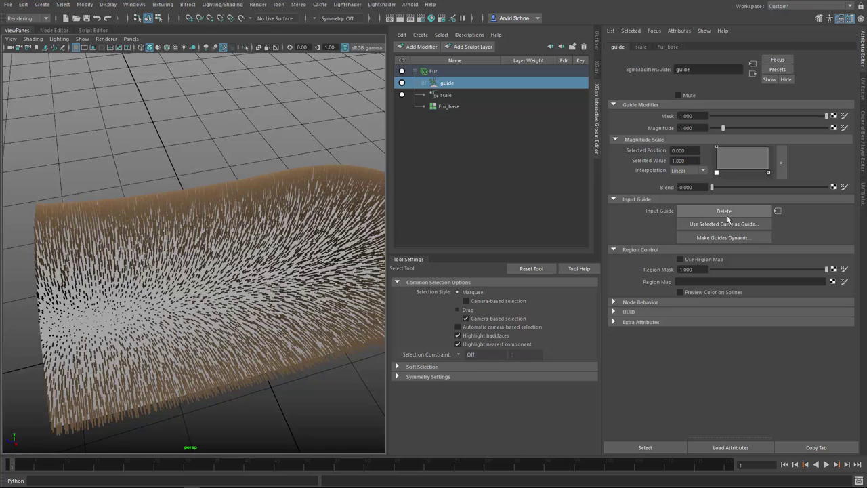
{"action": "left_click", "coordinate": [725, 212]}
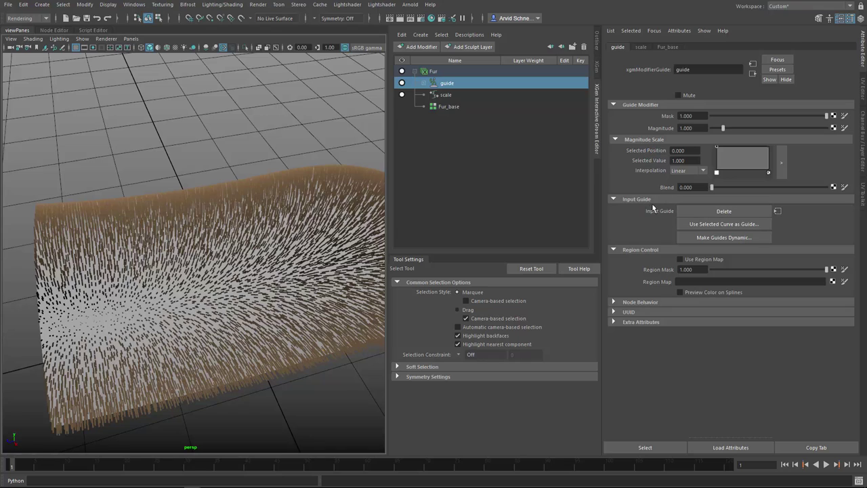
{"action": "left_click", "coordinate": [425, 82]}
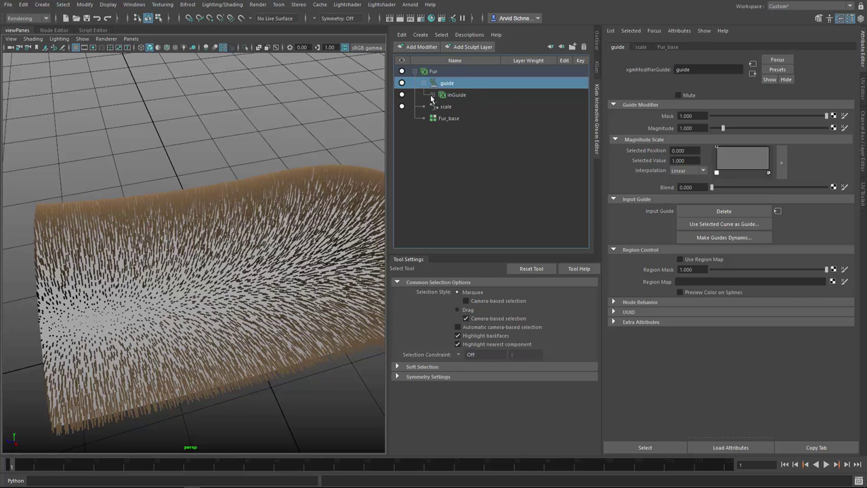
{"action": "left_click", "coordinate": [432, 95]}
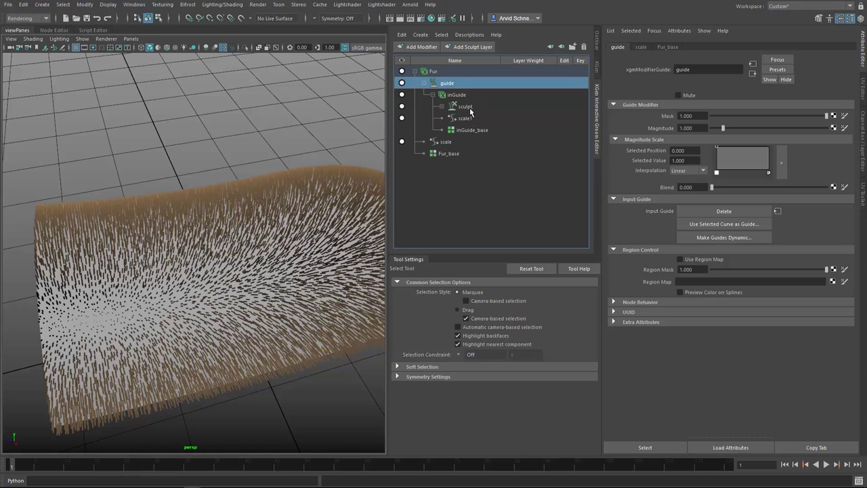
View the settings of the sculpt and scale1 modifiers under inGuide
{"action": "mouse_move", "coordinate": [339, 196]}
{"action": "left_mouse_down", "text": "alt"}
{"action": "mouse_move", "coordinate": [321, 220]}
{"action": "mouse_move", "coordinate": [327, 201]}
{"action": "left_mouse_up", "text": "alt"}
{"action": "scroll", "coordinate": [331, 207], "scroll_direction": "up", "scroll_amount": 3}
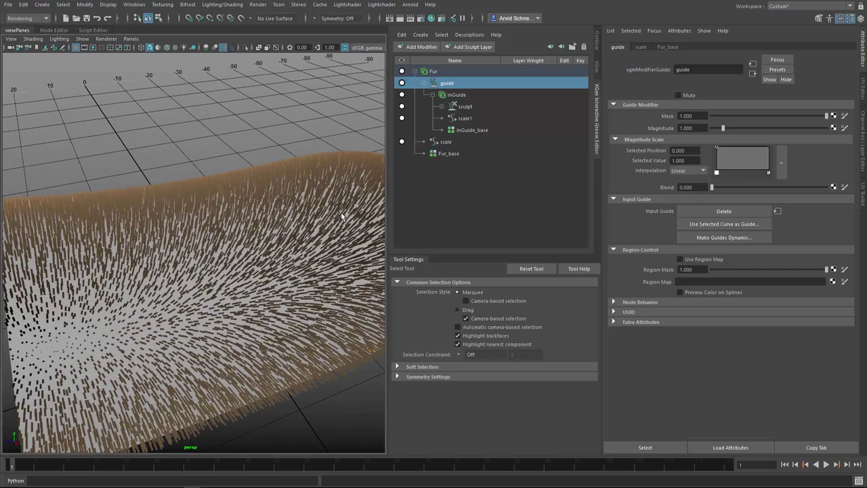
{"action": "left_click", "coordinate": [466, 106]}
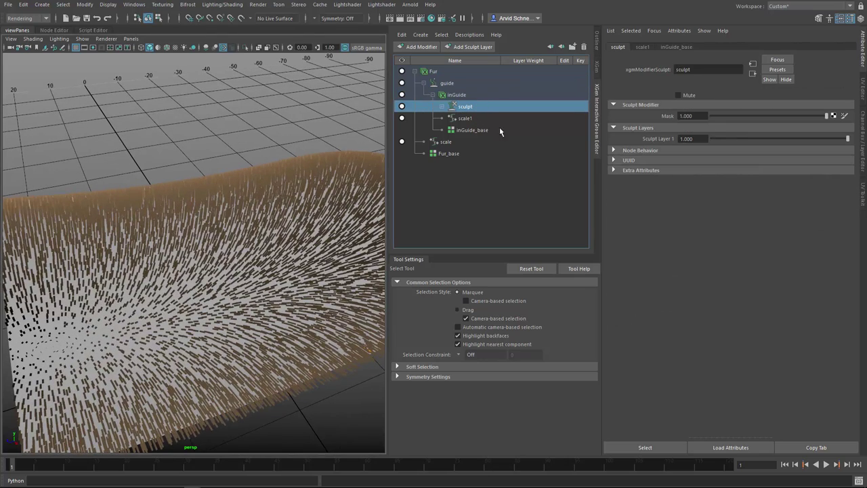
{"action": "left_click", "coordinate": [474, 122]}
{"action": "mouse_move", "coordinate": [825, 116]}
{"action": "left_mouse_down"}
{"action": "mouse_move", "coordinate": [769, 115]}
{"action": "mouse_move", "coordinate": [829, 119]}
{"action": "left_mouse_up"}
{"action": "left_click_drag", "start_coordinate": [301, 210], "coordinate": [286, 80], "text": "alt"}
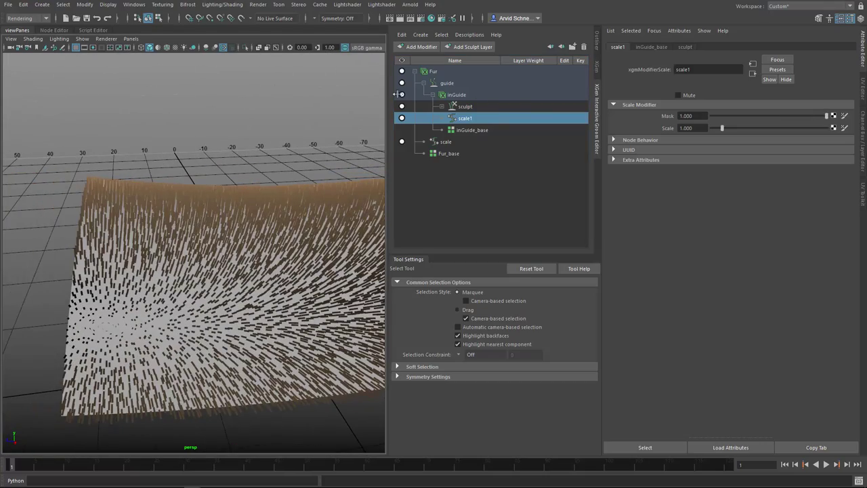
Set the density multiplier of inGuide_base to 10 and inspect the guides spread across the fur surface
{"action": "left_click", "coordinate": [478, 129]}
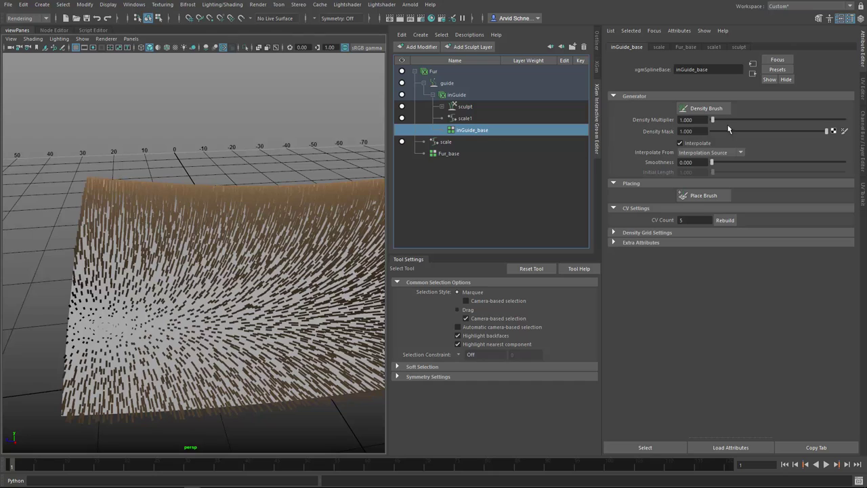
{"action": "left_click_drag", "start_coordinate": [729, 120], "coordinate": [718, 120]}
{"action": "left_click_drag", "start_coordinate": [311, 271], "coordinate": [262, 236], "text": "alt"}
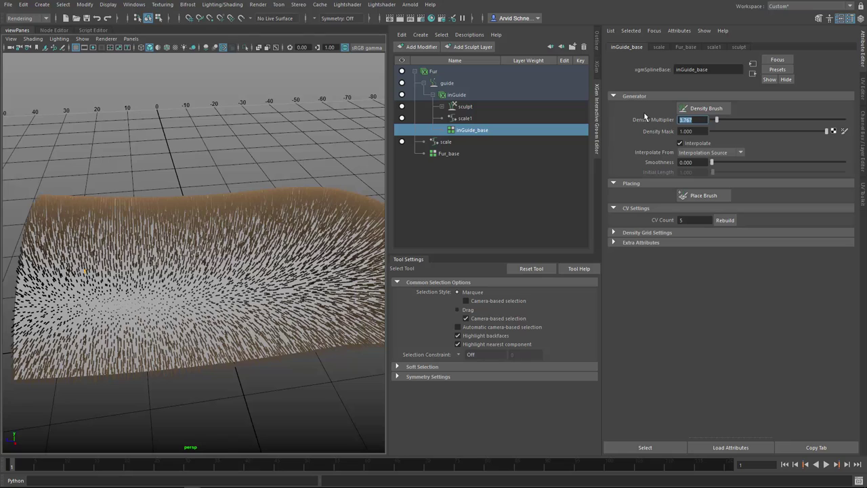
{"action": "type", "text": "1"}
{"action": "type", "text": "0"}
{"action": "key", "text": "Return"}
{"action": "left_click_drag", "start_coordinate": [210, 197], "coordinate": [198, 272], "text": "alt"}
{"action": "right_click_drag", "start_coordinate": [198, 271], "coordinate": [270, 232], "text": "alt"}
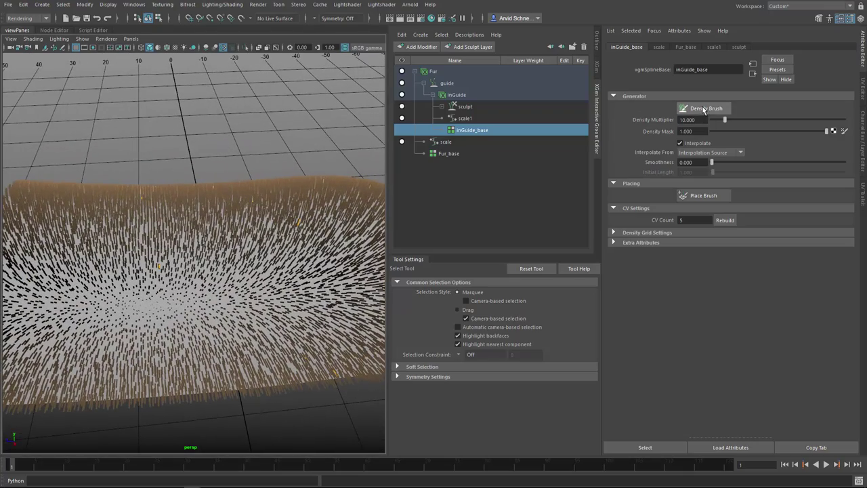
{"action": "left_click_drag", "start_coordinate": [196, 295], "coordinate": [279, 211], "text": "alt"}
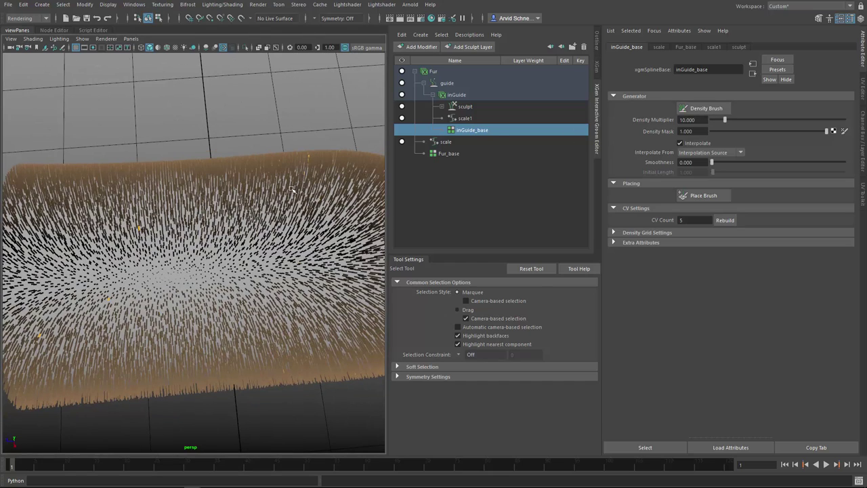
Show the Interactive Grooming Tools as a floating list over the viewport
{"action": "key", "text": "w"}
{"action": "left_click_drag", "start_coordinate": [307, 147], "coordinate": [293, 183], "text": "alt"}
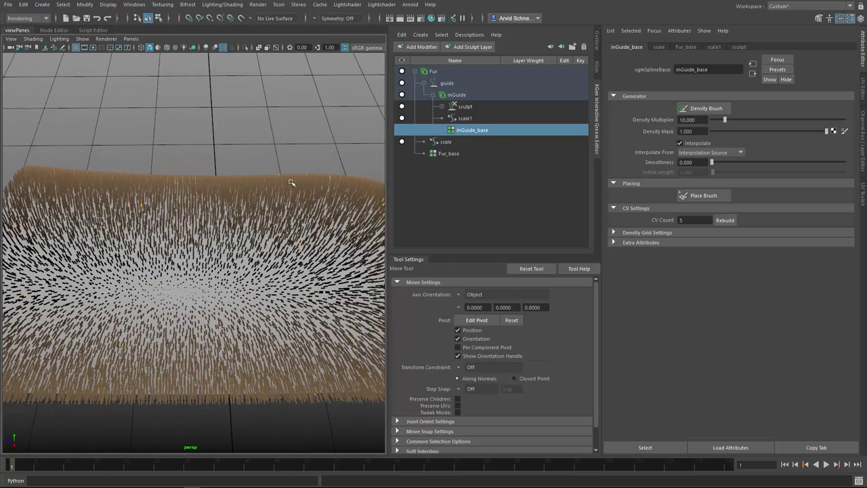
{"action": "key", "text": "space"}
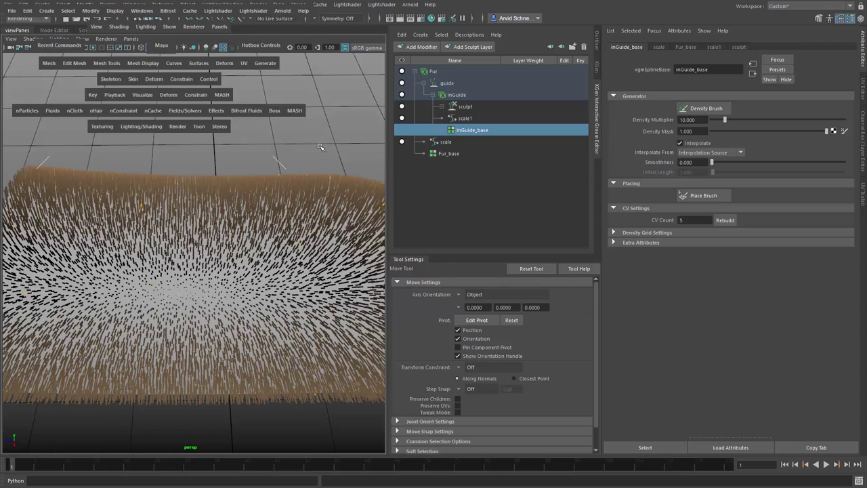
{"action": "left_click", "coordinate": [424, 165]}
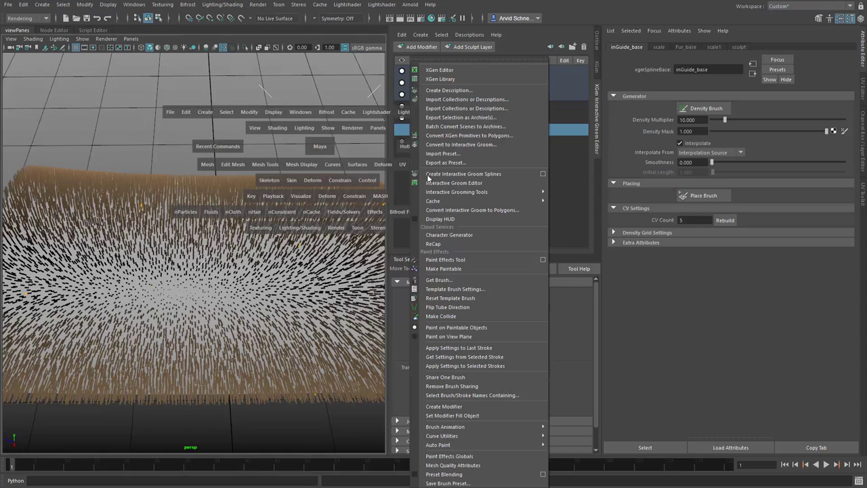
{"action": "mouse_move", "coordinate": [501, 193]}
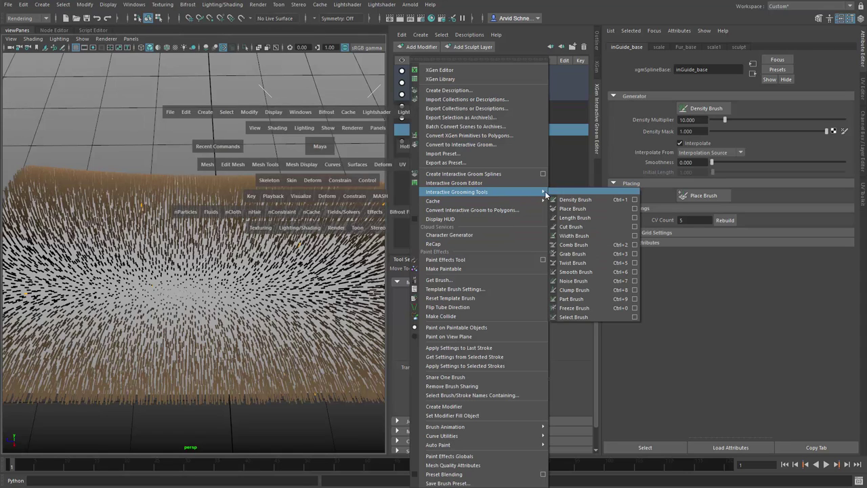
{"action": "left_click", "coordinate": [576, 196]}
{"action": "mouse_move", "coordinate": [602, 187]}
{"action": "left_mouse_down"}
{"action": "mouse_move", "coordinate": [559, 192]}
{"action": "mouse_move", "coordinate": [308, 301]}
{"action": "mouse_move", "coordinate": [58, 59]}
{"action": "left_mouse_up"}
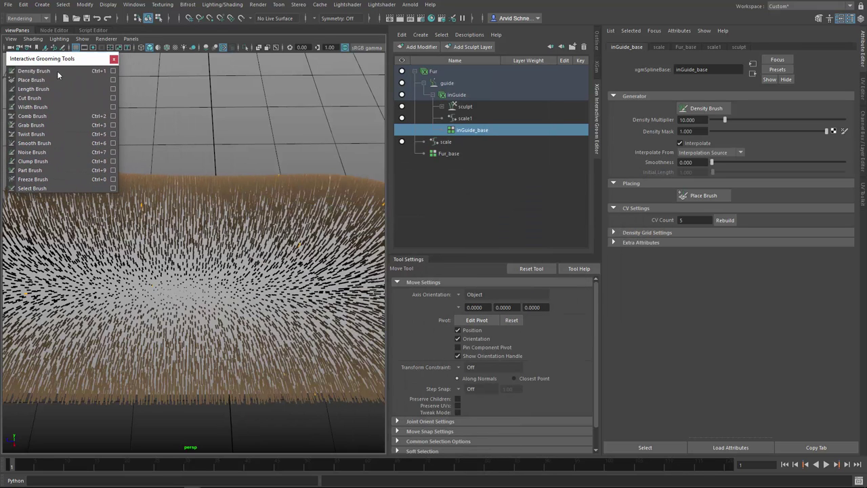
Make Sculpt Layer 1 of inGuide's sculpt modifier the active layer and activate the Comb Brush
{"action": "left_click", "coordinate": [51, 117]}
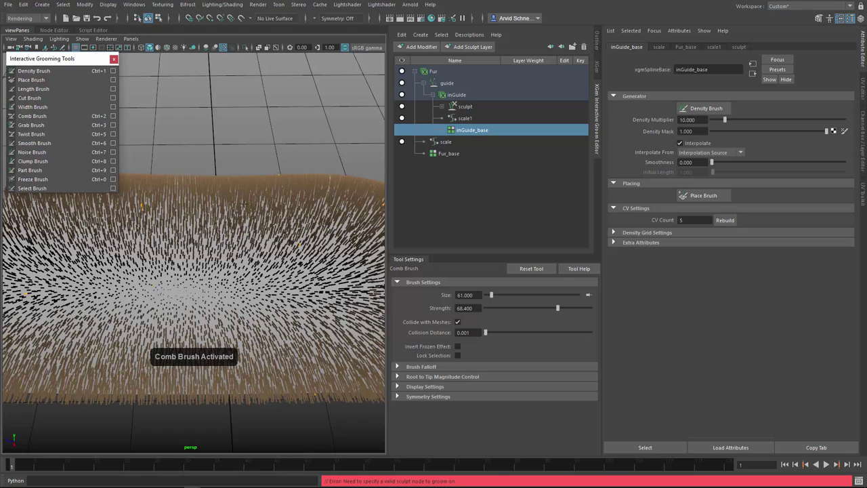
{"action": "left_click", "coordinate": [480, 119]}
{"action": "left_click", "coordinate": [475, 107]}
{"action": "left_click", "coordinate": [442, 106]}
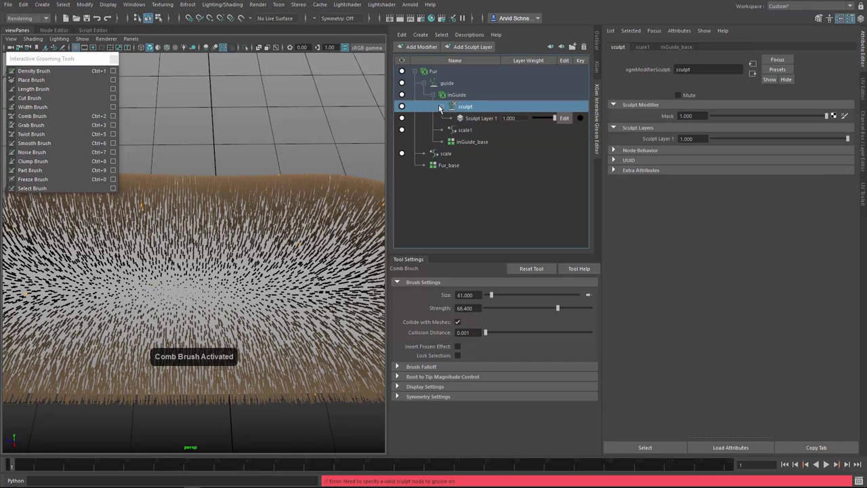
{"action": "left_click", "coordinate": [485, 120]}
{"action": "middle_click_drag", "start_coordinate": [186, 232], "coordinate": [259, 194], "text": "alt"}
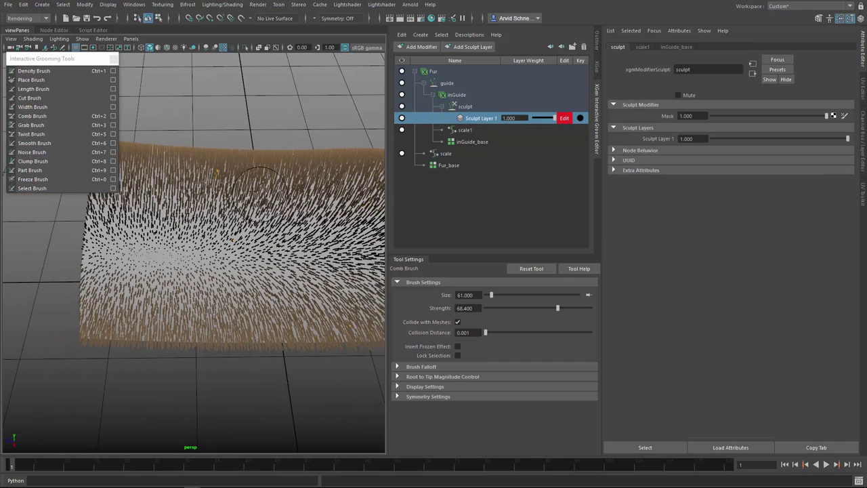
{"action": "left_click_drag", "start_coordinate": [244, 164], "coordinate": [238, 217], "text": "alt"}
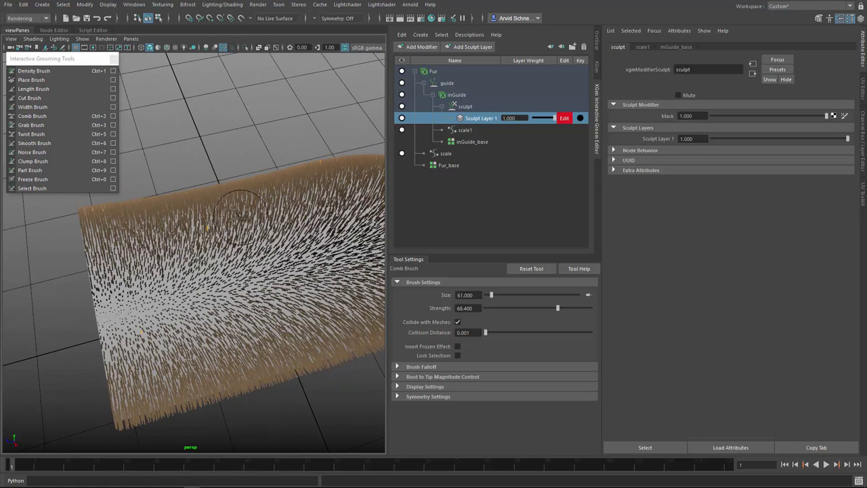
{"action": "left_click", "coordinate": [48, 115]}
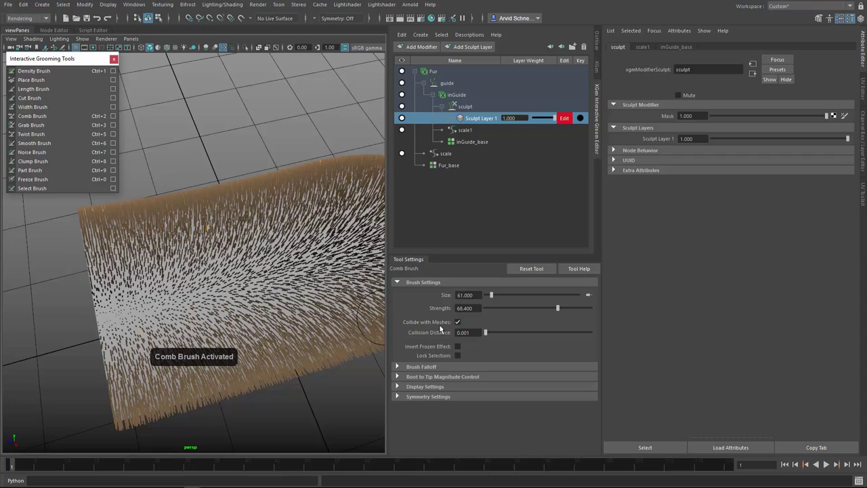
Comb the guides with the Comb Brush at size 61 and strength 68.4, making curved test strokes across the fur surface
{"action": "mouse_move", "coordinate": [223, 280]}
{"action": "left_mouse_down", "text": "alt"}
{"action": "mouse_move", "coordinate": [206, 279]}
{"action": "mouse_move", "coordinate": [246, 246]}
{"action": "mouse_move", "coordinate": [248, 274]}
{"action": "mouse_move", "coordinate": [264, 278]}
{"action": "mouse_move", "coordinate": [298, 251]}
{"action": "left_mouse_up", "text": "alt"}
{"action": "left_click_drag", "start_coordinate": [298, 251], "coordinate": [285, 256], "text": "alt"}
{"action": "right_click_drag", "start_coordinate": [284, 256], "coordinate": [323, 274], "text": "alt"}
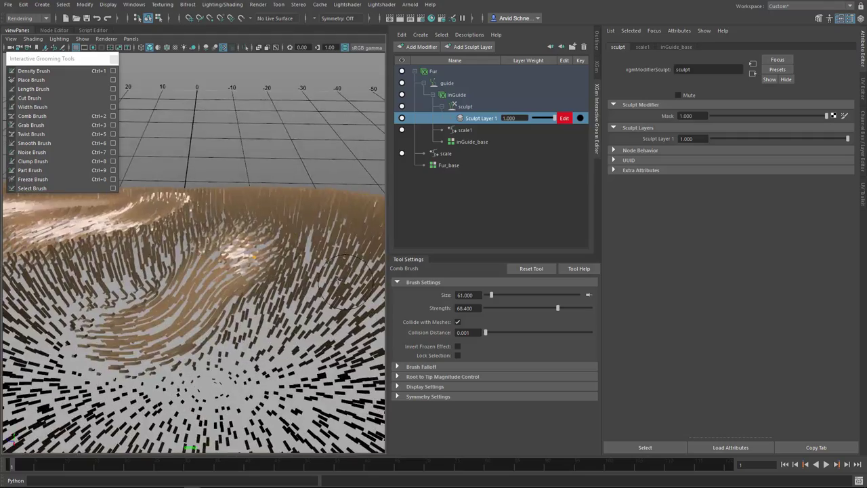
{"action": "mouse_move", "coordinate": [324, 275]}
{"action": "left_mouse_down", "text": "alt"}
{"action": "mouse_move", "coordinate": [281, 298]}
{"action": "mouse_move", "coordinate": [331, 290]}
{"action": "mouse_move", "coordinate": [304, 264]}
{"action": "mouse_move", "coordinate": [305, 289]}
{"action": "left_mouse_up", "text": "alt"}
{"action": "middle_click_drag", "start_coordinate": [305, 290], "coordinate": [217, 237], "text": "alt"}
{"action": "mouse_move", "coordinate": [233, 329]}
{"action": "left_mouse_down"}
{"action": "mouse_move", "coordinate": [265, 278]}
{"action": "mouse_move", "coordinate": [285, 284]}
{"action": "mouse_move", "coordinate": [304, 260]}
{"action": "mouse_move", "coordinate": [300, 239]}
{"action": "left_mouse_up"}
{"action": "mouse_move", "coordinate": [300, 239]}
{"action": "left_mouse_down", "text": "alt"}
{"action": "mouse_move", "coordinate": [274, 256]}
{"action": "mouse_move", "coordinate": [293, 258]}
{"action": "left_mouse_up", "text": "alt"}
{"action": "right_click_drag", "start_coordinate": [272, 146], "coordinate": [251, 157], "text": "alt"}
{"action": "left_click_drag", "start_coordinate": [273, 204], "coordinate": [215, 188], "text": "alt"}
{"action": "right_click_drag", "start_coordinate": [286, 241], "coordinate": [298, 226], "text": "alt"}
{"action": "left_click_drag", "start_coordinate": [283, 207], "coordinate": [308, 194], "text": "alt"}
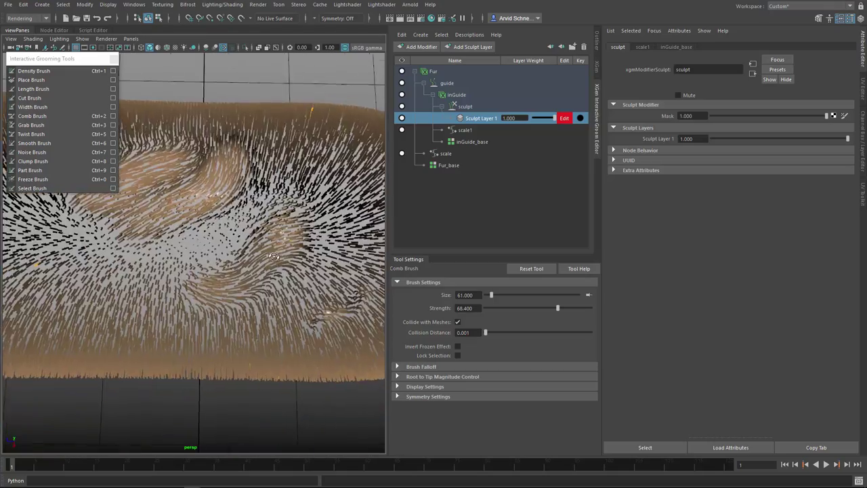
Set the density multiplier of inGuide_base to 0.1
{"action": "left_click", "coordinate": [466, 108]}
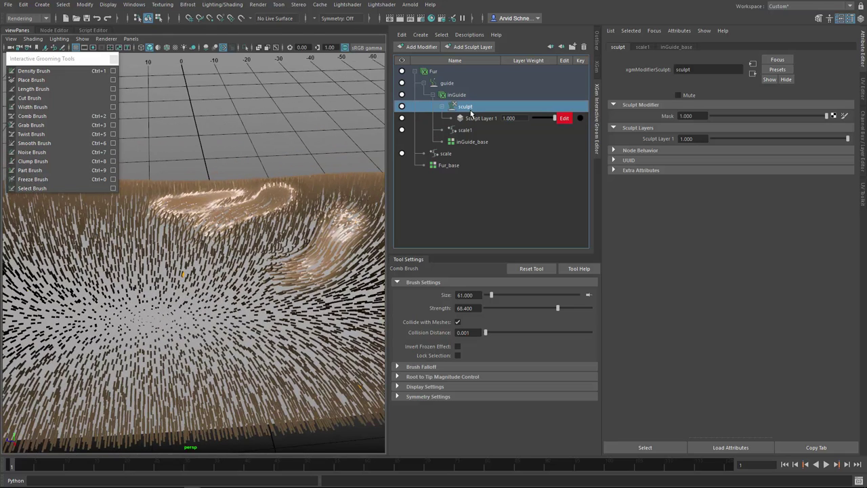
{"action": "left_click", "coordinate": [472, 141]}
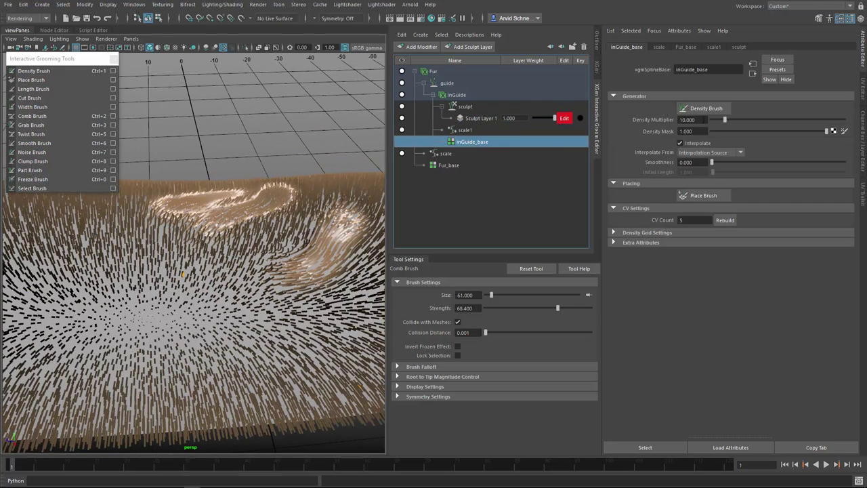
{"action": "left_click_drag", "start_coordinate": [703, 120], "coordinate": [660, 124]}
{"action": "type", "text": "1"}
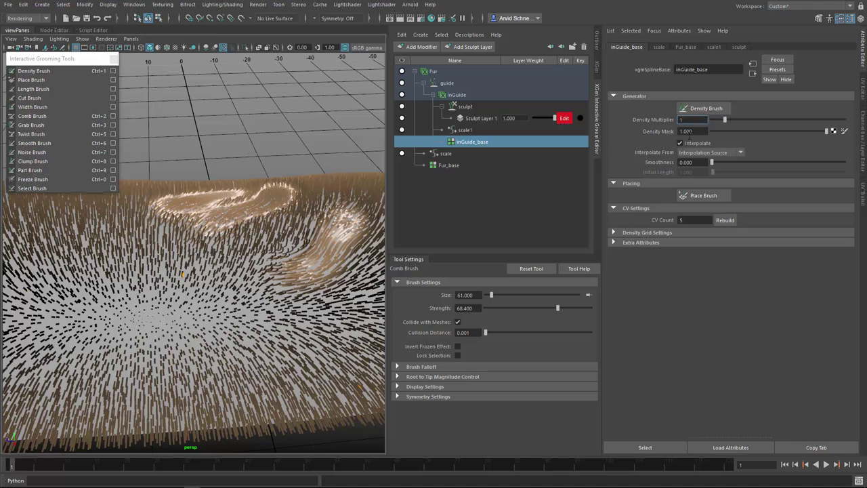
{"action": "key", "text": "Return"}
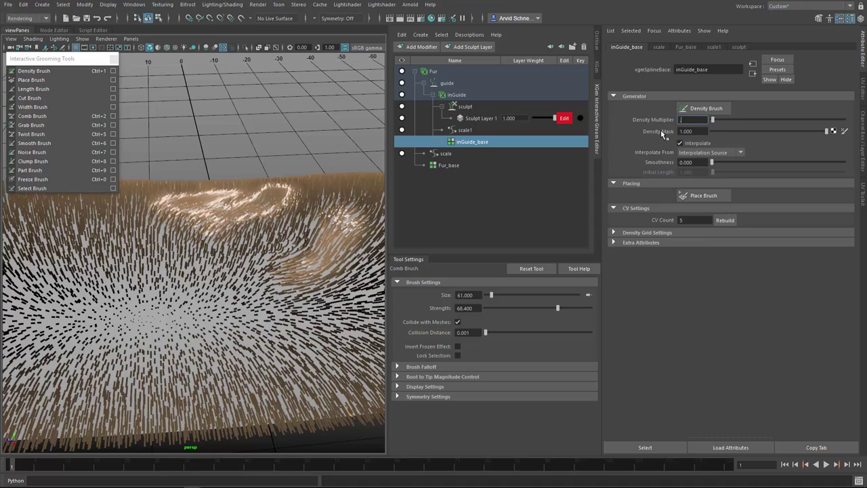
{"action": "key", "text": "Return"}
Enlarge the Comb Brush to size 133 and comb the guides along the length of the body surface
{"action": "mouse_move", "coordinate": [227, 237]}
{"action": "left_mouse_down", "text": "alt"}
{"action": "mouse_move", "coordinate": [196, 288]}
{"action": "mouse_move", "coordinate": [227, 247]}
{"action": "left_mouse_up", "text": "alt"}
{"action": "left_click_drag", "start_coordinate": [271, 215], "coordinate": [224, 260], "text": "alt"}
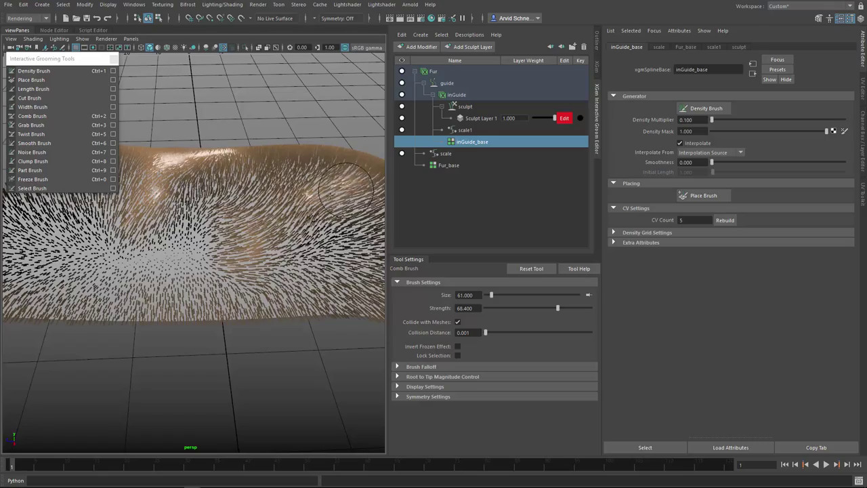
{"action": "mouse_move", "coordinate": [345, 193]}
{"action": "left_mouse_down", "text": "alt"}
{"action": "mouse_move", "coordinate": [266, 254]}
{"action": "mouse_move", "coordinate": [265, 232]}
{"action": "left_mouse_up", "text": "alt"}
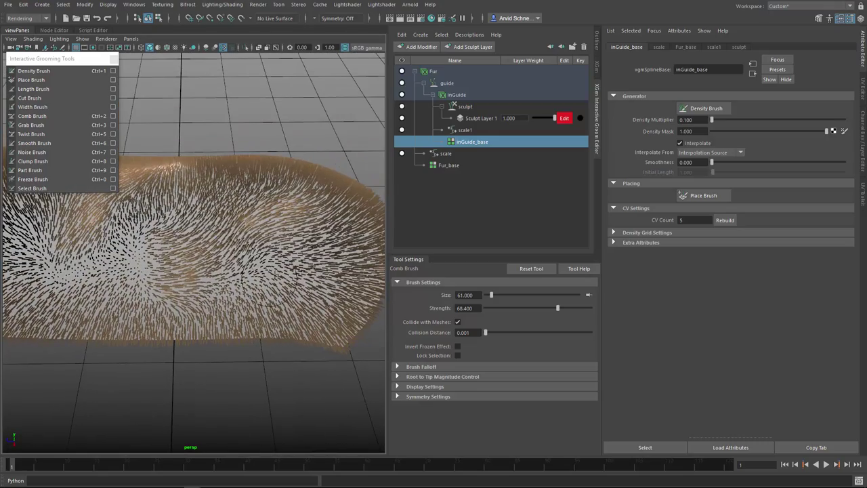
{"action": "left_click_drag", "start_coordinate": [325, 281], "coordinate": [237, 250], "text": "alt"}
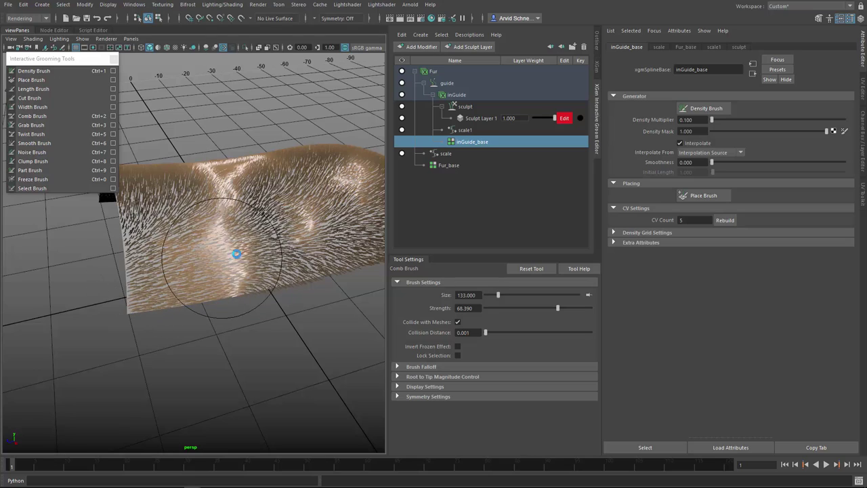
{"action": "mouse_move", "coordinate": [234, 257]}
{"action": "left_mouse_down", "text": "alt"}
{"action": "mouse_move", "coordinate": [265, 255]}
{"action": "mouse_move", "coordinate": [319, 287]}
{"action": "left_mouse_up", "text": "alt"}
{"action": "mouse_move", "coordinate": [304, 248]}
{"action": "left_mouse_down", "text": "alt"}
{"action": "mouse_move", "coordinate": [261, 377]}
{"action": "mouse_move", "coordinate": [256, 261]}
{"action": "left_mouse_up", "text": "alt"}
{"action": "mouse_move", "coordinate": [268, 217]}
{"action": "left_mouse_down", "text": "alt"}
{"action": "mouse_move", "coordinate": [221, 221]}
{"action": "mouse_move", "coordinate": [208, 235]}
{"action": "mouse_move", "coordinate": [254, 172]}
{"action": "mouse_move", "coordinate": [244, 233]}
{"action": "mouse_move", "coordinate": [252, 255]}
{"action": "left_mouse_up", "text": "alt"}
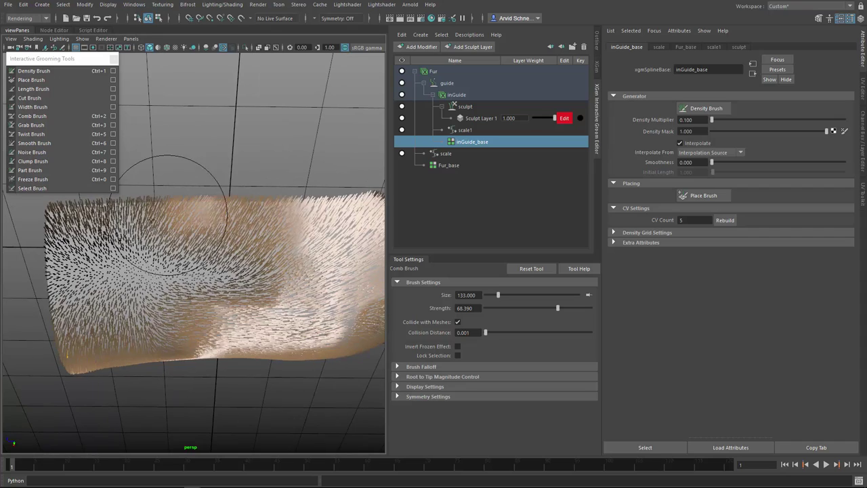
Comb the guides over the back and flank near the open end of the surface at brush size 133
{"action": "left_click_drag", "start_coordinate": [172, 216], "coordinate": [237, 256], "text": "alt"}
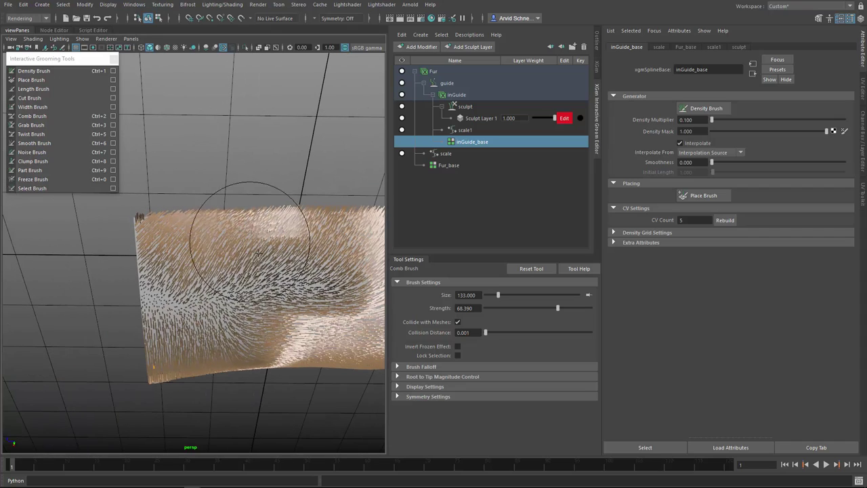
{"action": "left_click_drag", "start_coordinate": [308, 274], "coordinate": [222, 281], "text": "alt"}
{"action": "left_click_drag", "start_coordinate": [151, 305], "coordinate": [188, 315]}
{"action": "mouse_move", "coordinate": [152, 359]}
{"action": "left_mouse_down"}
{"action": "mouse_move", "coordinate": [195, 373]}
{"action": "mouse_move", "coordinate": [228, 273]}
{"action": "left_mouse_up"}
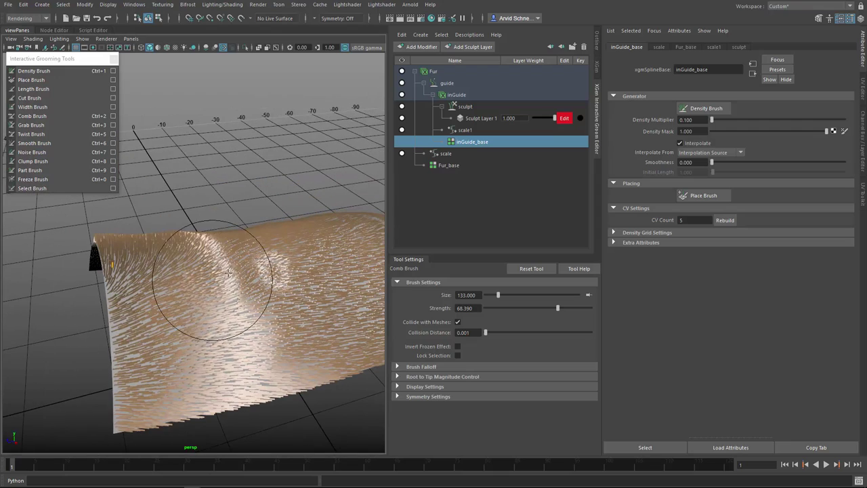
{"action": "left_click_drag", "start_coordinate": [169, 287], "coordinate": [173, 327], "text": "alt"}
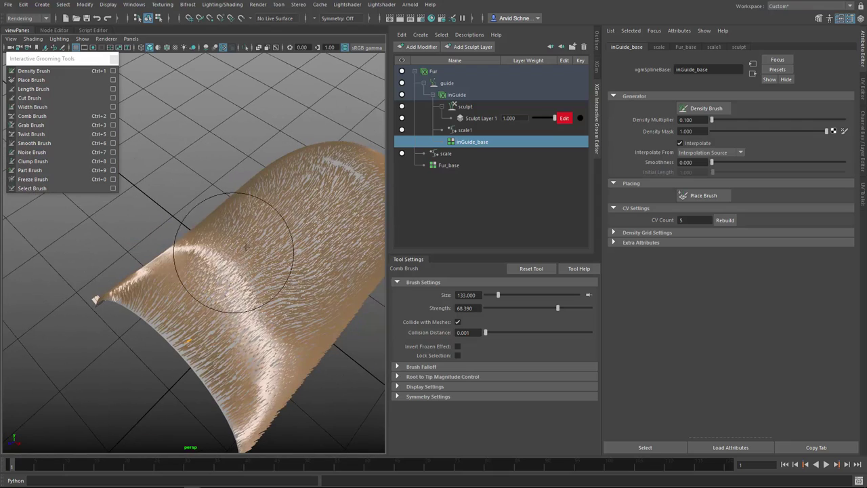
{"action": "left_click_drag", "start_coordinate": [245, 247], "coordinate": [277, 179], "text": "alt"}
Set the Scale value of inGuide's scale1 modifier to 2
{"action": "left_click", "coordinate": [475, 130]}
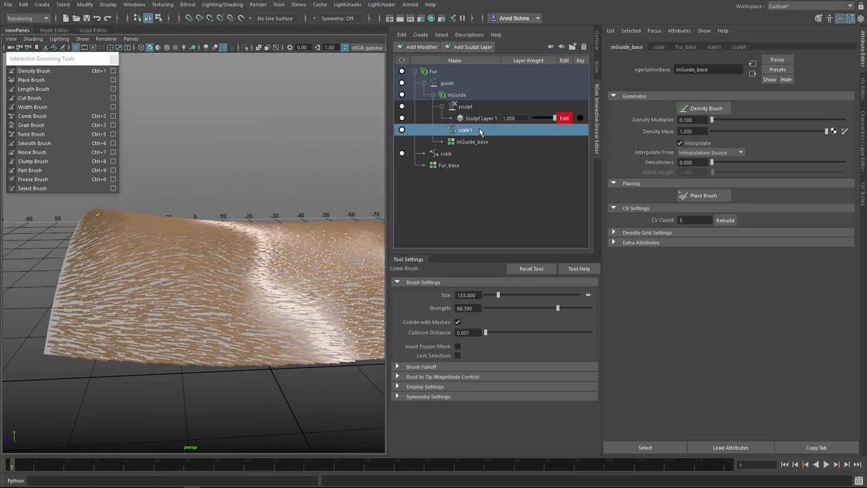
{"action": "left_click", "coordinate": [700, 128]}
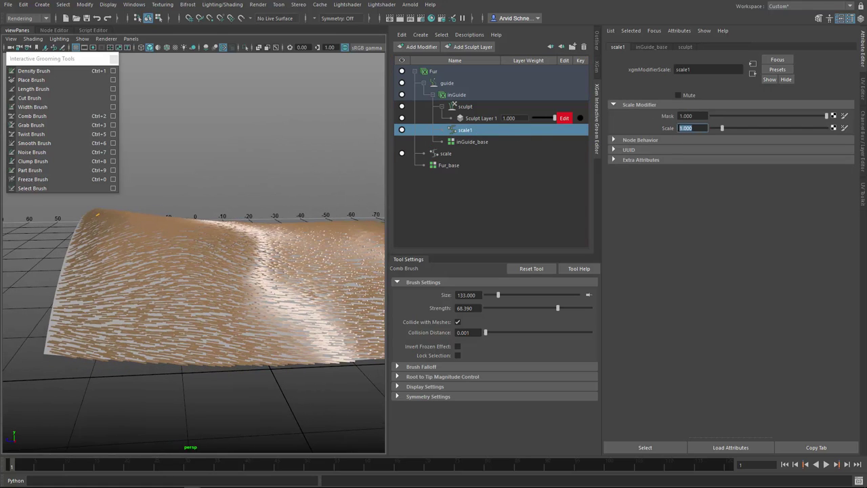
{"action": "type", "text": "2"}
{"action": "left_click", "coordinate": [698, 117]}
Comb the lengthened guides across the back and around to the opposite flank at brush size 133
{"action": "left_click_drag", "start_coordinate": [226, 272], "coordinate": [141, 229], "text": "alt"}
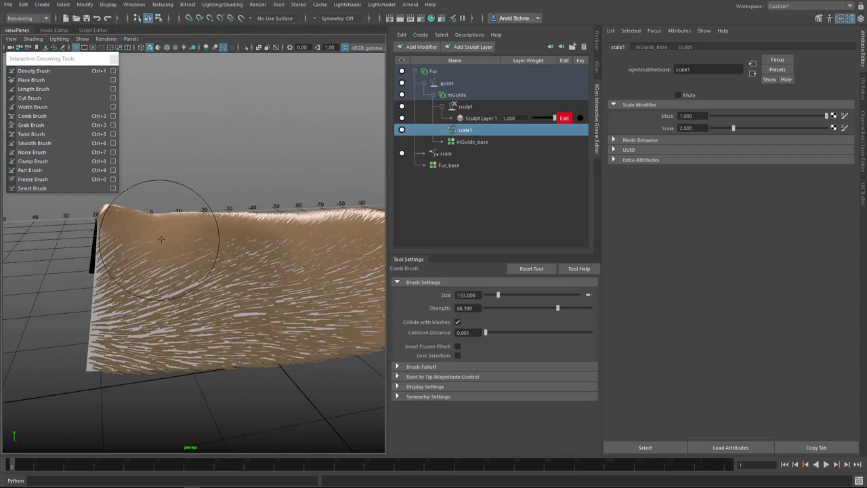
{"action": "mouse_move", "coordinate": [178, 203]}
{"action": "left_mouse_down", "text": "alt"}
{"action": "mouse_move", "coordinate": [233, 290]}
{"action": "mouse_move", "coordinate": [155, 271]}
{"action": "mouse_move", "coordinate": [117, 275]}
{"action": "mouse_move", "coordinate": [137, 344]}
{"action": "mouse_move", "coordinate": [194, 349]}
{"action": "mouse_move", "coordinate": [261, 374]}
{"action": "mouse_move", "coordinate": [271, 387]}
{"action": "mouse_move", "coordinate": [223, 310]}
{"action": "mouse_move", "coordinate": [309, 309]}
{"action": "mouse_move", "coordinate": [165, 232]}
{"action": "left_mouse_up", "text": "alt"}
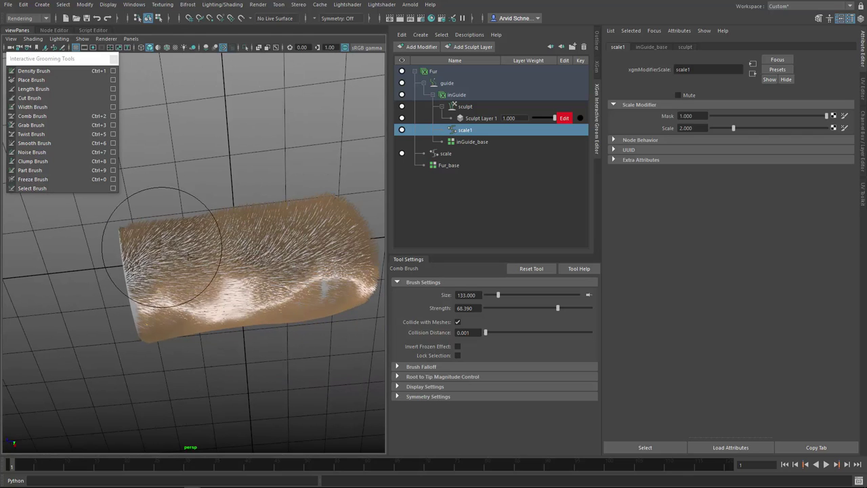
{"action": "mouse_move", "coordinate": [300, 277]}
{"action": "left_mouse_down"}
{"action": "mouse_move", "coordinate": [344, 264]}
{"action": "mouse_move", "coordinate": [358, 243]}
{"action": "left_mouse_up"}
{"action": "left_click_drag", "start_coordinate": [352, 238], "coordinate": [261, 229], "text": "alt"}
{"action": "mouse_move", "coordinate": [138, 239]}
{"action": "left_mouse_down"}
{"action": "mouse_move", "coordinate": [122, 283]}
{"action": "mouse_move", "coordinate": [190, 263]}
{"action": "left_mouse_up"}
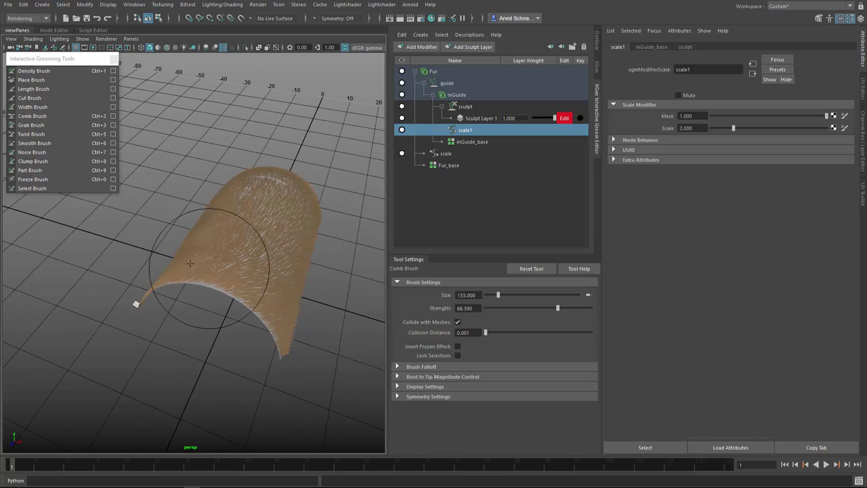
{"action": "left_click_drag", "start_coordinate": [126, 311], "coordinate": [237, 263], "text": "alt"}
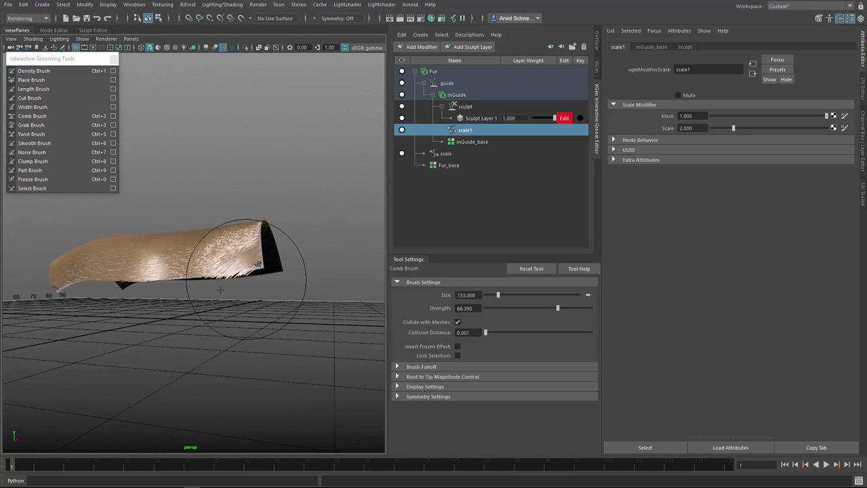
{"action": "right_click_drag", "start_coordinate": [211, 271], "coordinate": [223, 274], "text": "alt"}
{"action": "left_click_drag", "start_coordinate": [222, 274], "coordinate": [229, 277], "text": "alt"}
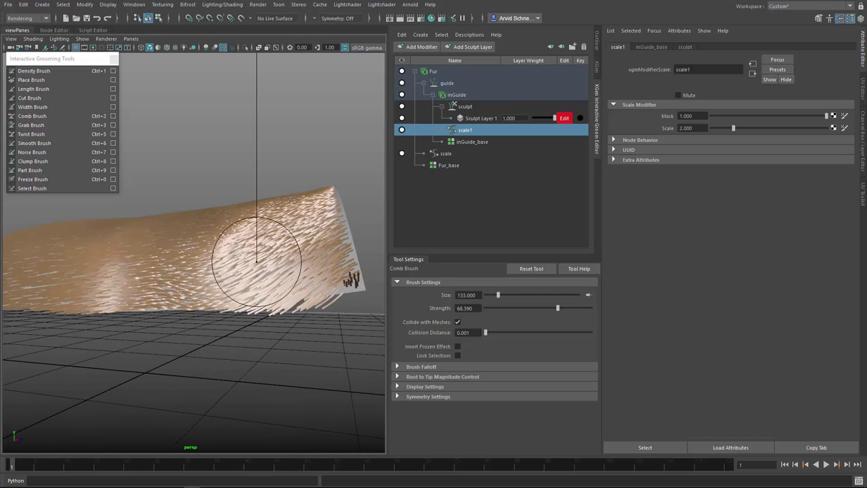
Reduce the Comb Brush to size 74 and comb the guides on the opposite flank and its lower edge
{"action": "mouse_move", "coordinate": [286, 259]}
{"action": "left_mouse_down"}
{"action": "mouse_move", "coordinate": [334, 274]}
{"action": "mouse_move", "coordinate": [351, 302]}
{"action": "mouse_move", "coordinate": [288, 290]}
{"action": "left_mouse_up"}
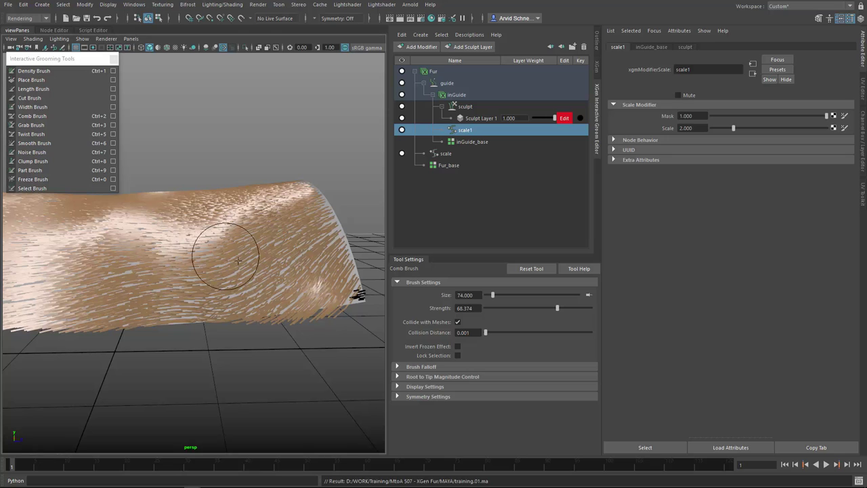
{"action": "left_click_drag", "start_coordinate": [276, 258], "coordinate": [307, 271], "text": "alt"}
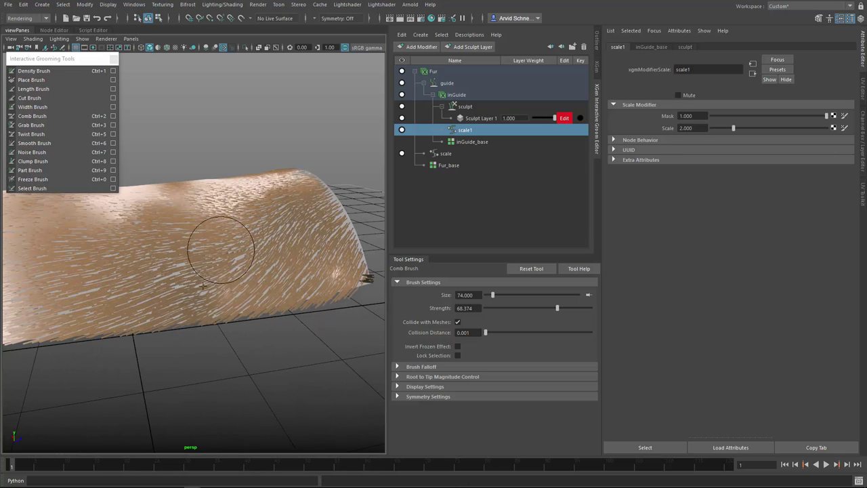
{"action": "mouse_move", "coordinate": [203, 286]}
{"action": "left_mouse_down"}
{"action": "mouse_move", "coordinate": [139, 286]}
{"action": "mouse_move", "coordinate": [285, 247]}
{"action": "mouse_move", "coordinate": [149, 261]}
{"action": "mouse_move", "coordinate": [112, 293]}
{"action": "left_mouse_up"}
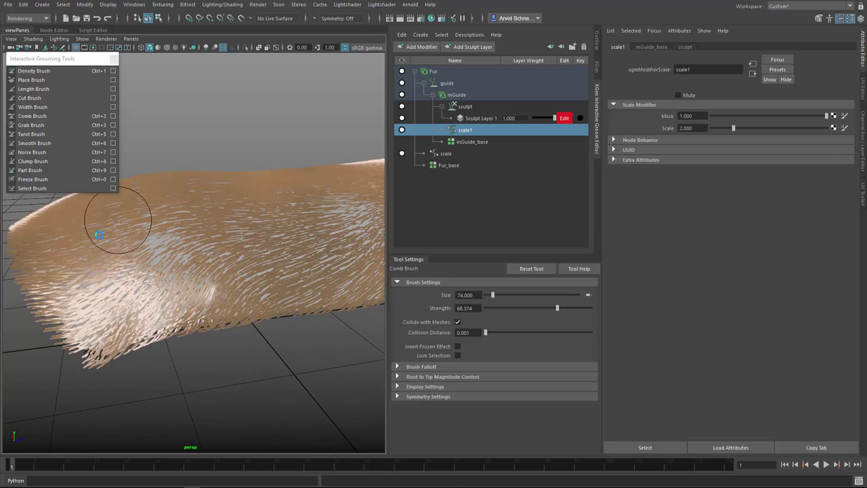
{"action": "mouse_move", "coordinate": [99, 234]}
{"action": "left_mouse_down"}
{"action": "mouse_move", "coordinate": [64, 291]}
{"action": "mouse_move", "coordinate": [68, 282]}
{"action": "mouse_move", "coordinate": [75, 321]}
{"action": "mouse_move", "coordinate": [218, 293]}
{"action": "mouse_move", "coordinate": [221, 326]}
{"action": "mouse_move", "coordinate": [193, 257]}
{"action": "left_mouse_up"}
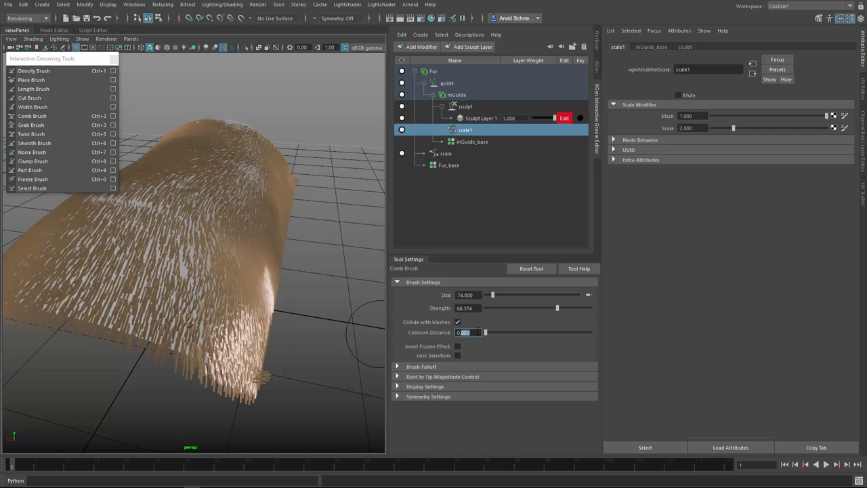
Set the Comb Brush's collision distance to 0.1 and size to 145, and comb the guides along both flanks
{"action": "left_click_drag", "start_coordinate": [180, 289], "coordinate": [242, 310]}
{"action": "mouse_move", "coordinate": [257, 271]}
{"action": "left_mouse_down", "text": "alt"}
{"action": "mouse_move", "coordinate": [220, 288]}
{"action": "mouse_move", "coordinate": [164, 223]}
{"action": "mouse_move", "coordinate": [195, 242]}
{"action": "mouse_move", "coordinate": [106, 281]}
{"action": "mouse_move", "coordinate": [113, 286]}
{"action": "mouse_move", "coordinate": [212, 259]}
{"action": "left_mouse_up", "text": "alt"}
{"action": "left_click_drag", "start_coordinate": [292, 275], "coordinate": [235, 261], "text": "alt"}
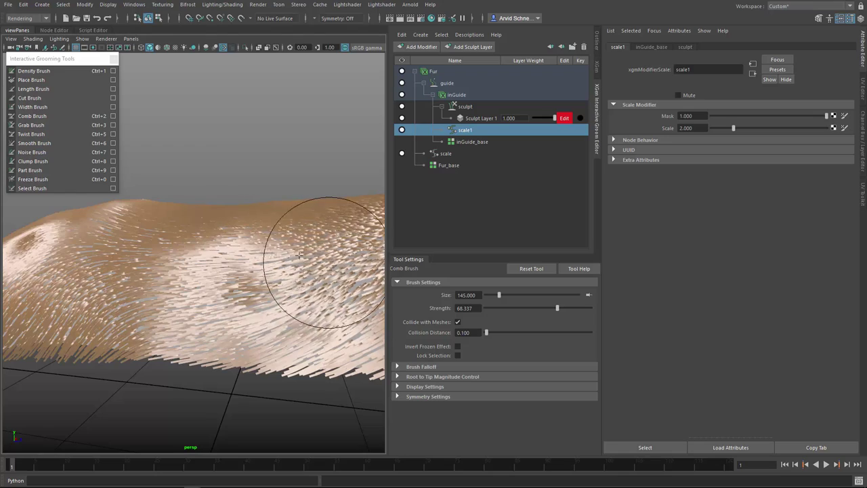
{"action": "left_click_drag", "start_coordinate": [301, 244], "coordinate": [227, 237], "text": "alt"}
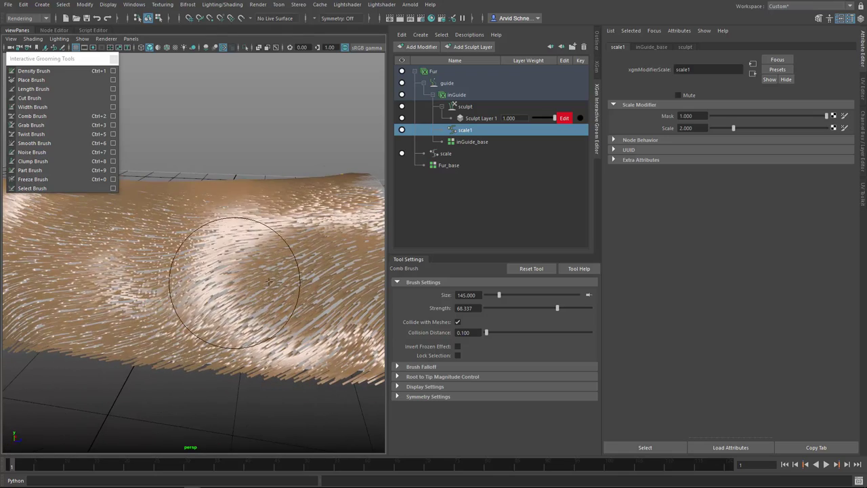
{"action": "left_click_drag", "start_coordinate": [269, 280], "coordinate": [208, 302], "text": "alt"}
{"action": "left_click_drag", "start_coordinate": [231, 247], "coordinate": [180, 258], "text": "alt"}
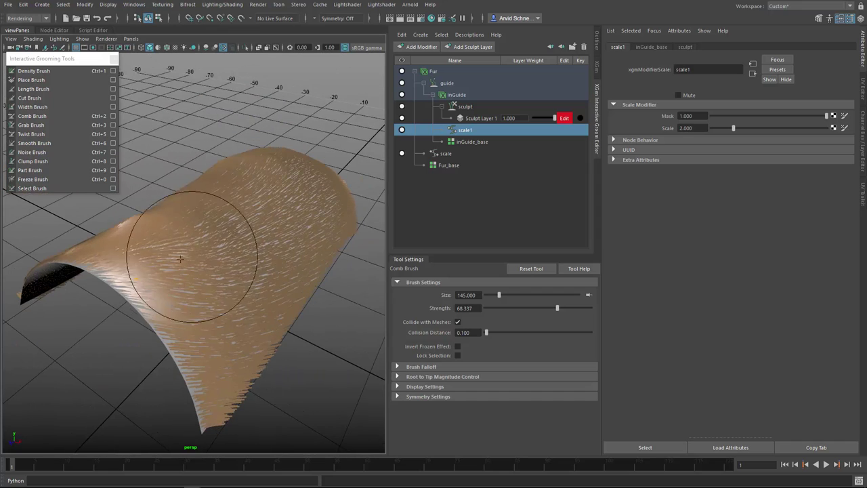
{"action": "left_click_drag", "start_coordinate": [272, 222], "coordinate": [204, 242], "text": "alt"}
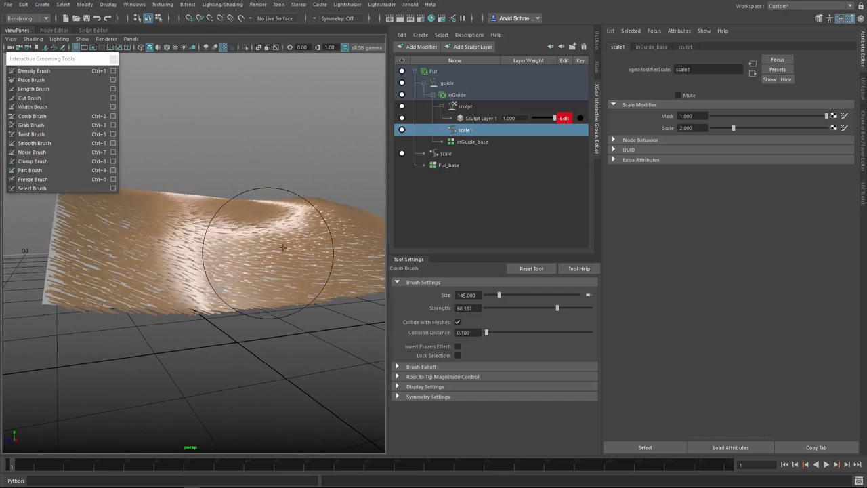
{"action": "left_click_drag", "start_coordinate": [283, 248], "coordinate": [217, 274], "text": "alt"}
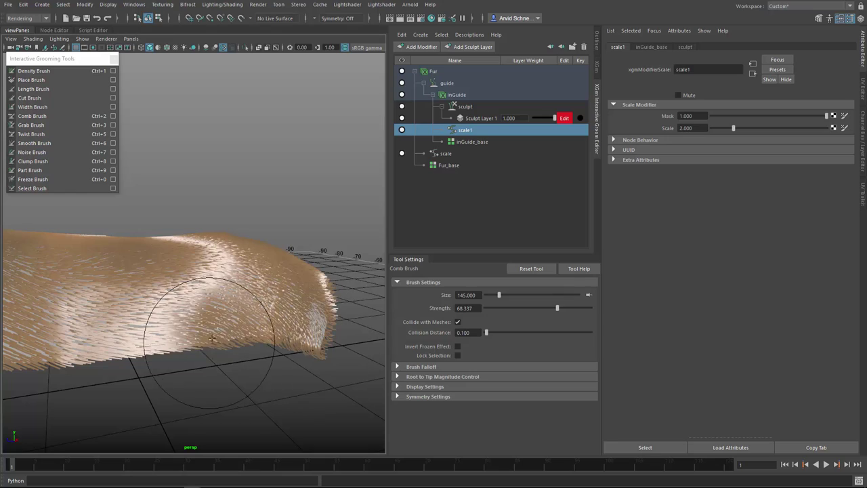
Comb the guides at the rounded end and blend the flow across the flank and back at brush size 145
{"action": "mouse_move", "coordinate": [212, 337]}
{"action": "left_mouse_down"}
{"action": "mouse_move", "coordinate": [194, 319]}
{"action": "mouse_move", "coordinate": [324, 318]}
{"action": "left_mouse_up"}
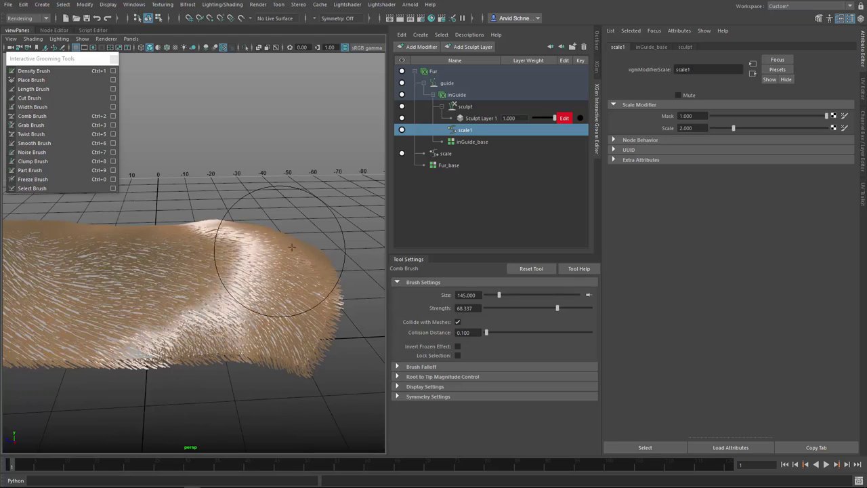
{"action": "left_click_drag", "start_coordinate": [261, 281], "coordinate": [254, 224], "text": "alt"}
{"action": "left_click_drag", "start_coordinate": [313, 224], "coordinate": [233, 228], "text": "alt"}
{"action": "left_click_drag", "start_coordinate": [306, 228], "coordinate": [151, 221]}
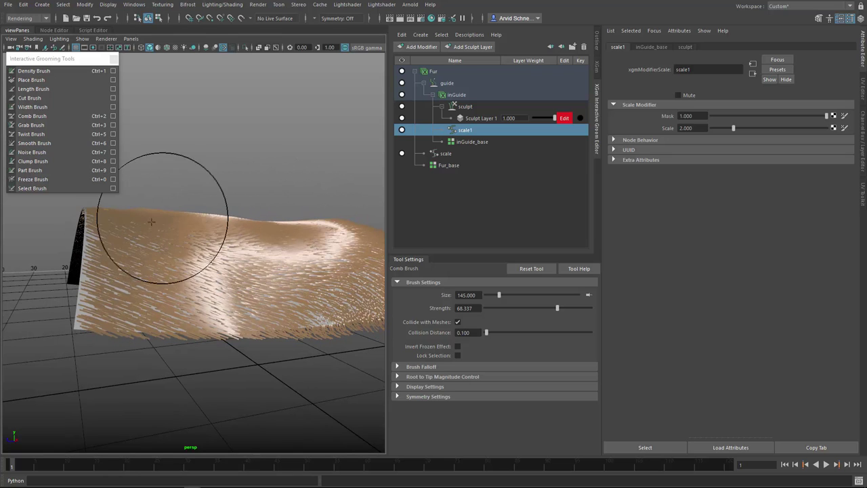
{"action": "mouse_move", "coordinate": [110, 250]}
{"action": "left_mouse_down"}
{"action": "mouse_move", "coordinate": [119, 301]}
{"action": "mouse_move", "coordinate": [225, 286]}
{"action": "left_mouse_up"}
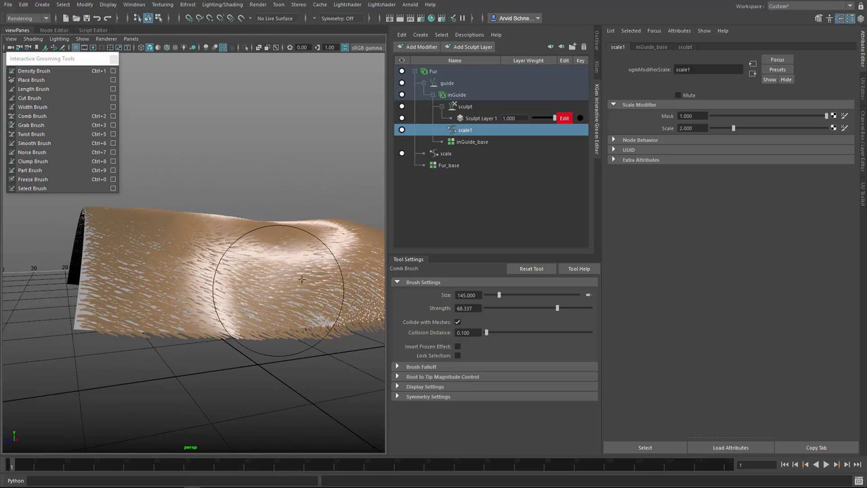
{"action": "mouse_move", "coordinate": [301, 278]}
{"action": "left_mouse_down", "text": "alt"}
{"action": "mouse_move", "coordinate": [280, 248]}
{"action": "mouse_move", "coordinate": [213, 261]}
{"action": "left_mouse_up", "text": "alt"}
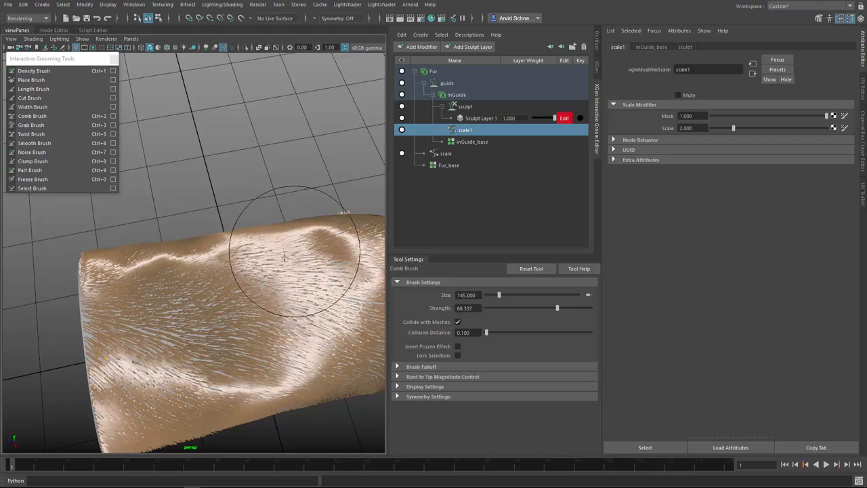
{"action": "mouse_move", "coordinate": [284, 257]}
{"action": "left_mouse_down", "text": "alt"}
{"action": "mouse_move", "coordinate": [228, 236]}
{"action": "mouse_move", "coordinate": [233, 254]}
{"action": "mouse_move", "coordinate": [310, 267]}
{"action": "mouse_move", "coordinate": [197, 183]}
{"action": "left_mouse_up", "text": "alt"}
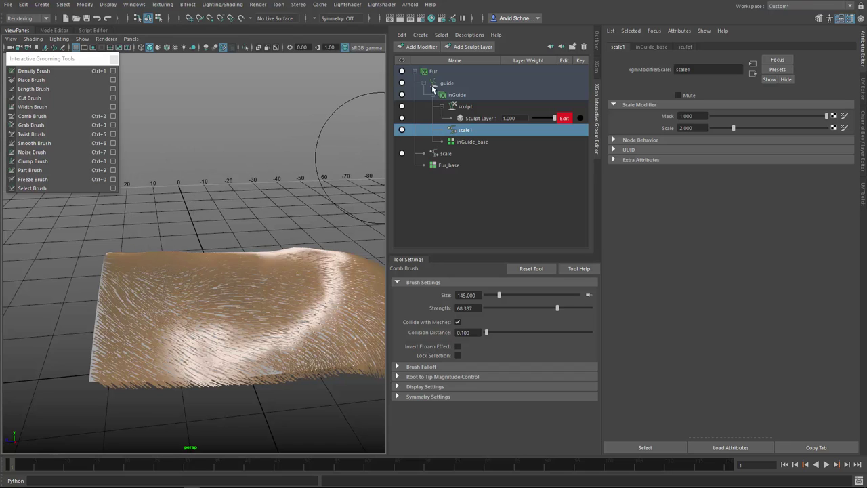
Collapse the existing guide modifier, add a second Guide modifier to the Fur description and rename it guide_detail
{"action": "left_click", "coordinate": [433, 97]}
{"action": "left_click", "coordinate": [424, 83]}
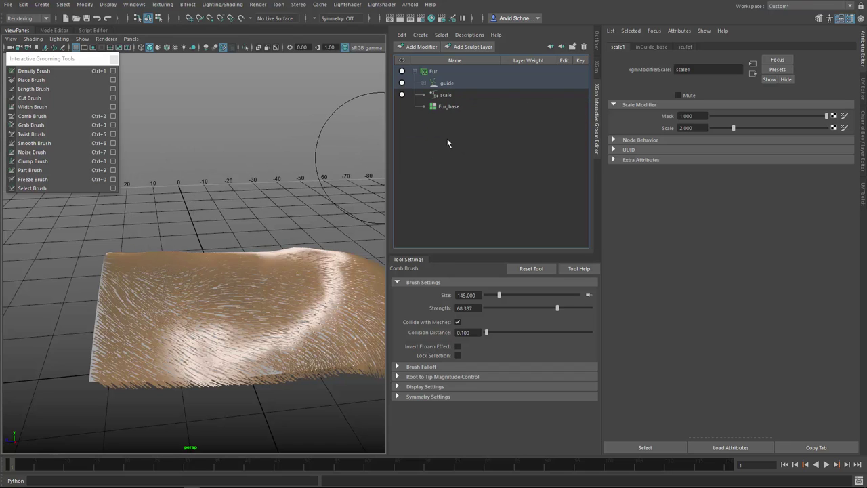
{"action": "left_click", "coordinate": [432, 71]}
{"action": "left_click", "coordinate": [420, 47]}
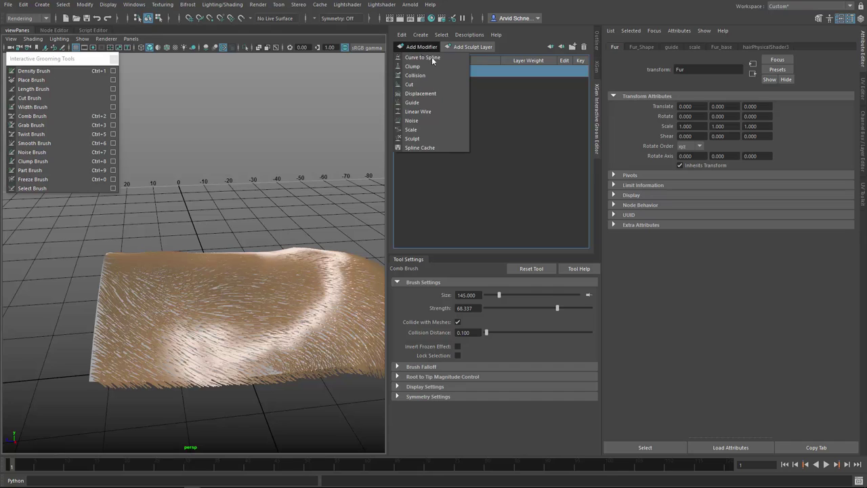
{"action": "left_click", "coordinate": [434, 104]}
{"action": "double_click", "coordinate": [453, 83]}
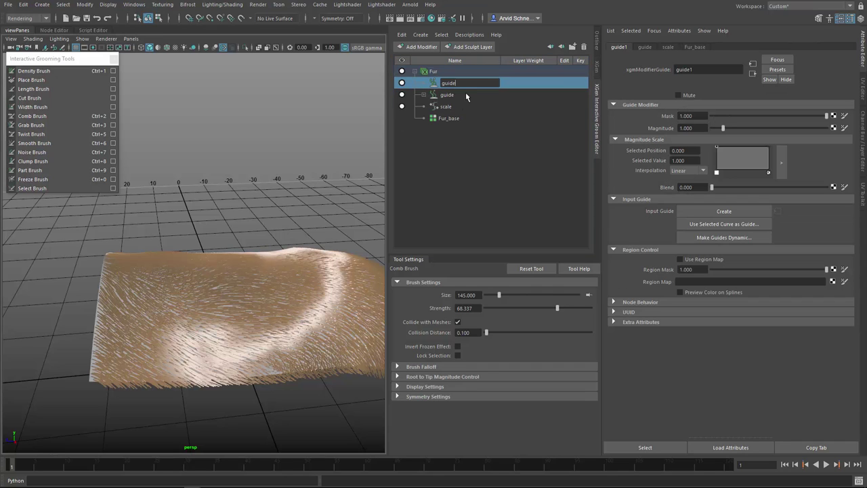
{"action": "type", "text": "guide_detail"}
{"action": "key", "text": "Return"}
Create the input guides for the guide_detail modifier and inspect their distribution over the surface
{"action": "left_click_drag", "start_coordinate": [231, 308], "coordinate": [232, 365], "text": "alt"}
{"action": "left_click", "coordinate": [723, 212]}
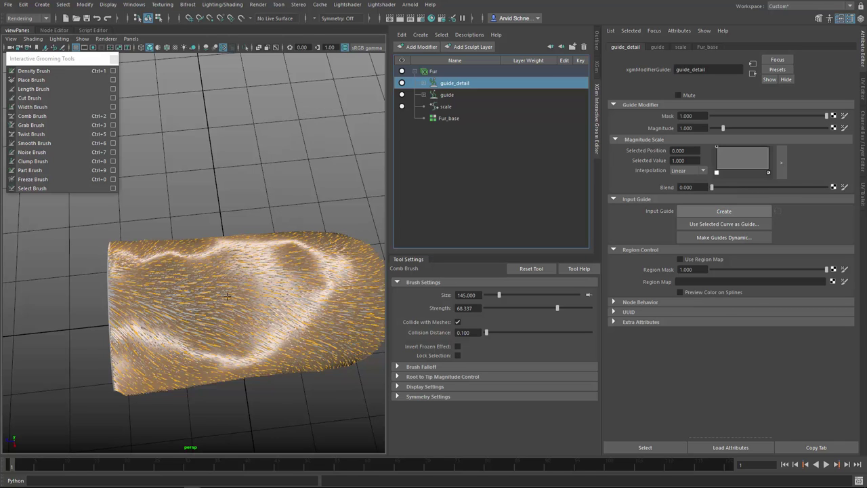
{"action": "left_click_drag", "start_coordinate": [227, 296], "coordinate": [237, 283], "text": "alt"}
{"action": "mouse_move", "coordinate": [218, 315]}
{"action": "left_mouse_down", "text": "alt"}
{"action": "mouse_move", "coordinate": [203, 291]}
{"action": "mouse_move", "coordinate": [251, 310]}
{"action": "mouse_move", "coordinate": [266, 332]}
{"action": "mouse_move", "coordinate": [293, 325]}
{"action": "mouse_move", "coordinate": [201, 285]}
{"action": "left_mouse_up", "text": "alt"}
{"action": "right_click_drag", "start_coordinate": [201, 284], "coordinate": [271, 304], "text": "alt"}
{"action": "mouse_move", "coordinate": [230, 298]}
{"action": "left_mouse_down", "text": "alt"}
{"action": "mouse_move", "coordinate": [251, 281]}
{"action": "mouse_move", "coordinate": [329, 294]}
{"action": "mouse_move", "coordinate": [256, 294]}
{"action": "mouse_move", "coordinate": [224, 315]}
{"action": "mouse_move", "coordinate": [211, 290]}
{"action": "mouse_move", "coordinate": [156, 270]}
{"action": "left_mouse_up", "text": "alt"}
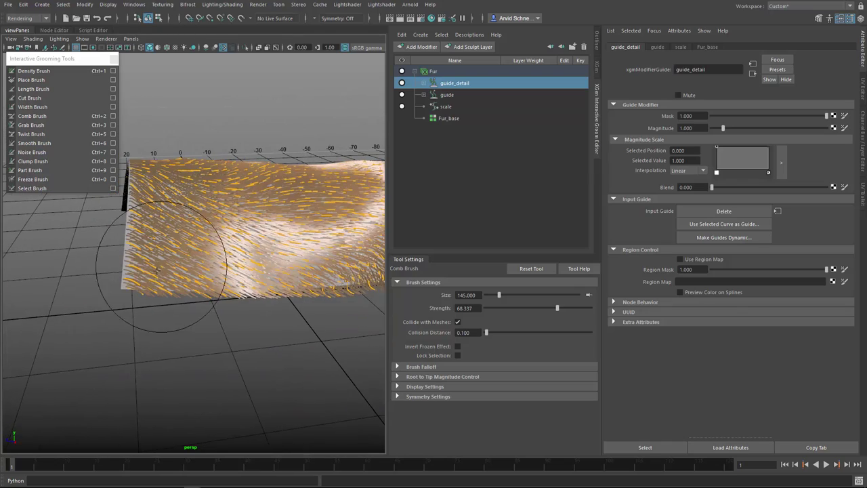
Lengthen the detail guides along the flanks and ends with the Length Brush at size 145 and strength 7.273
{"action": "left_click", "coordinate": [55, 89]}
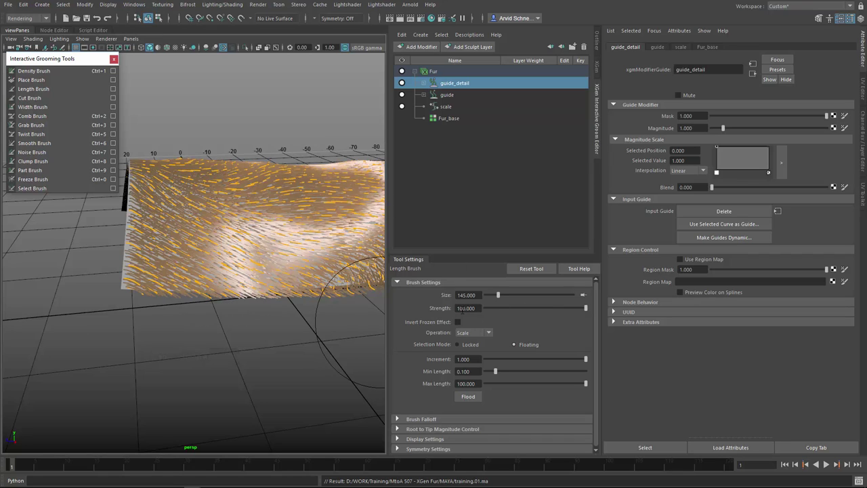
{"action": "left_click", "coordinate": [492, 308]}
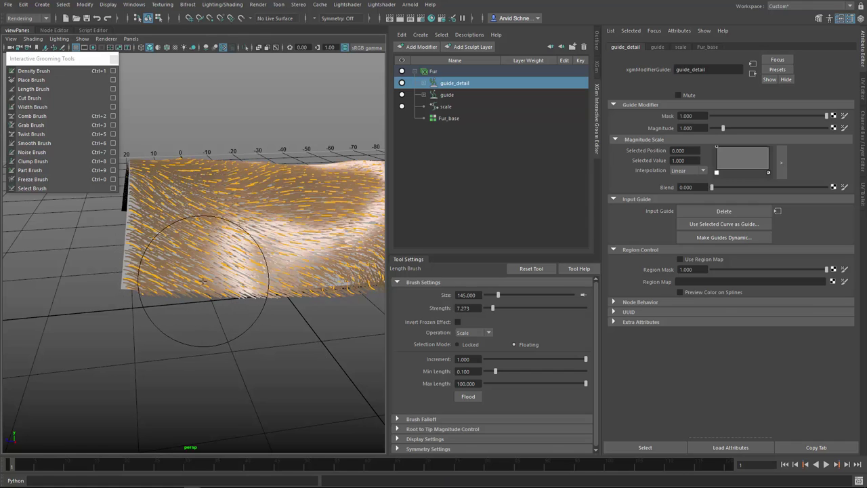
{"action": "mouse_move", "coordinate": [277, 272]}
{"action": "middle_mouse_down", "text": "alt"}
{"action": "mouse_move", "coordinate": [189, 288]}
{"action": "mouse_move", "coordinate": [169, 303]}
{"action": "middle_mouse_up", "text": "alt"}
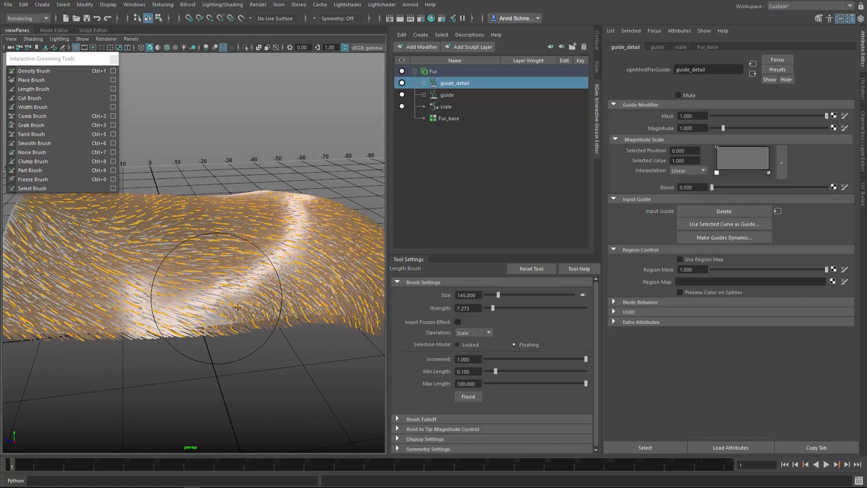
{"action": "middle_click_drag", "start_coordinate": [298, 285], "coordinate": [231, 294], "text": "alt"}
{"action": "mouse_move", "coordinate": [378, 322]}
{"action": "left_mouse_down", "text": "alt"}
{"action": "mouse_move", "coordinate": [251, 271]}
{"action": "mouse_move", "coordinate": [211, 285]}
{"action": "left_mouse_up", "text": "alt"}
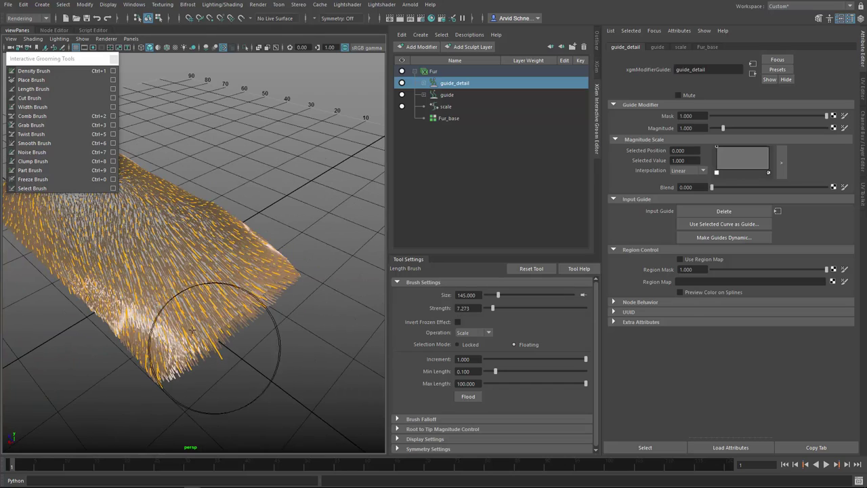
{"action": "left_click_drag", "start_coordinate": [189, 352], "coordinate": [145, 271], "text": "alt"}
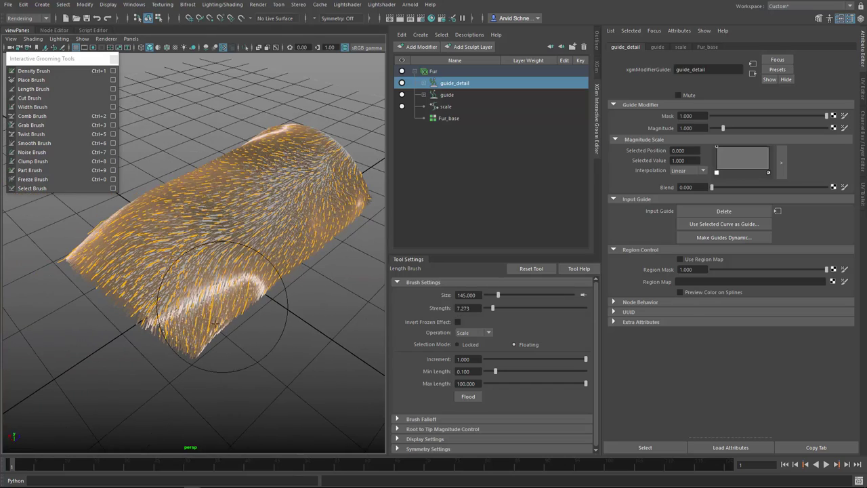
{"action": "left_click_drag", "start_coordinate": [267, 281], "coordinate": [233, 288], "text": "alt"}
{"action": "left_click_drag", "start_coordinate": [350, 235], "coordinate": [322, 188], "text": "alt"}
Expand guide_detail down to Sculpt Layer 1 and continue lengthening the detail guides around the opposite flank and corners
{"action": "left_click", "coordinate": [424, 84]}
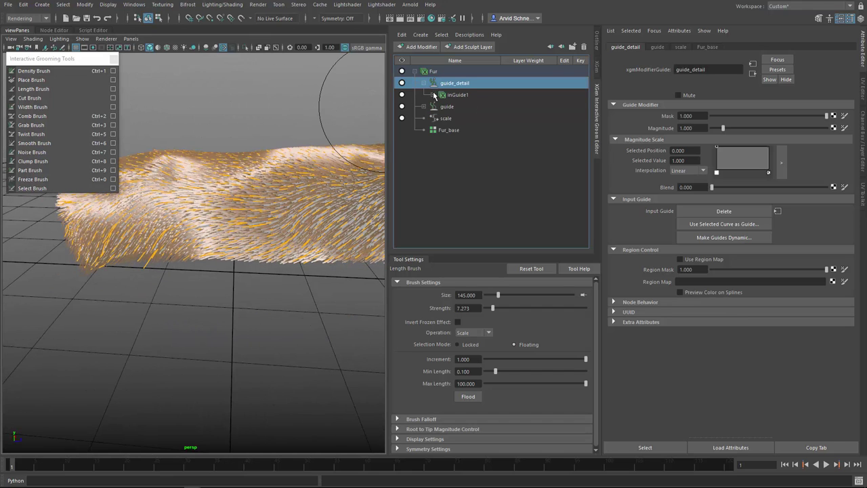
{"action": "left_click", "coordinate": [433, 95]}
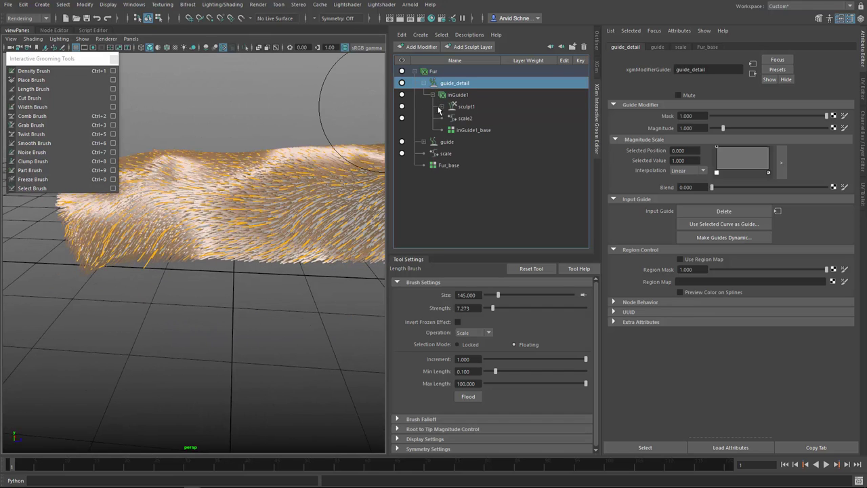
{"action": "left_click", "coordinate": [442, 107]}
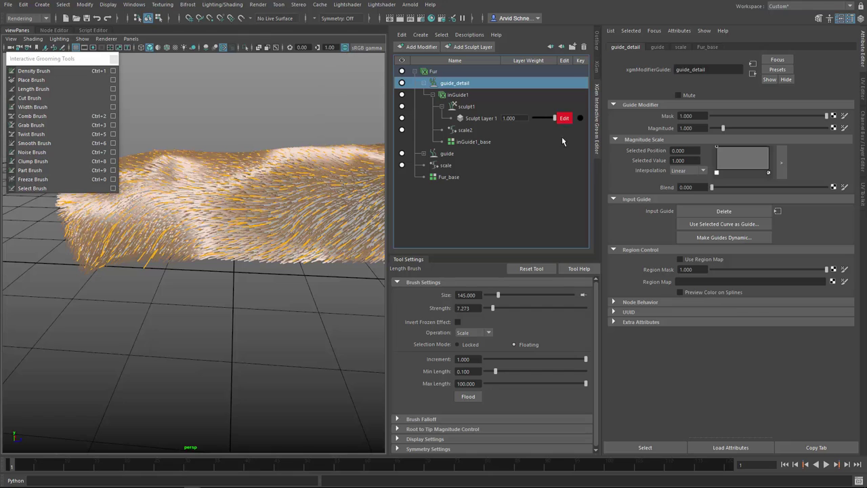
{"action": "left_click_drag", "start_coordinate": [164, 226], "coordinate": [211, 260], "text": "alt"}
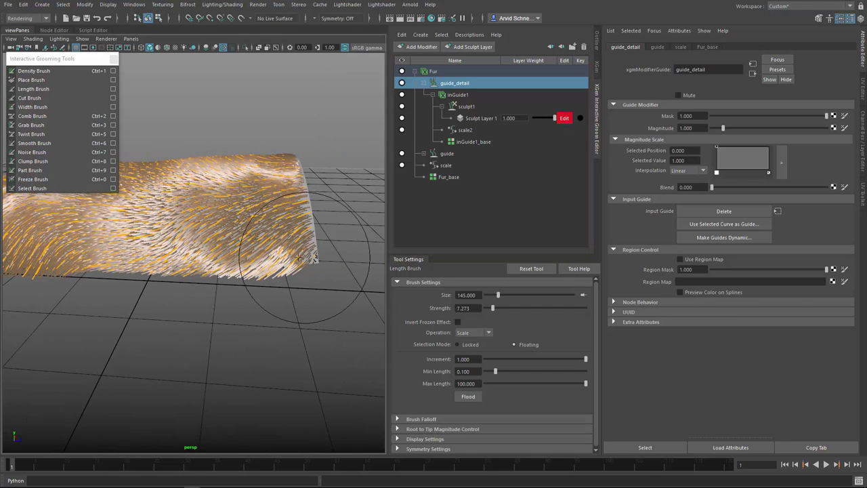
{"action": "mouse_move", "coordinate": [203, 203]}
{"action": "left_mouse_down", "text": "alt"}
{"action": "mouse_move", "coordinate": [149, 246]}
{"action": "mouse_move", "coordinate": [183, 263]}
{"action": "left_mouse_up", "text": "alt"}
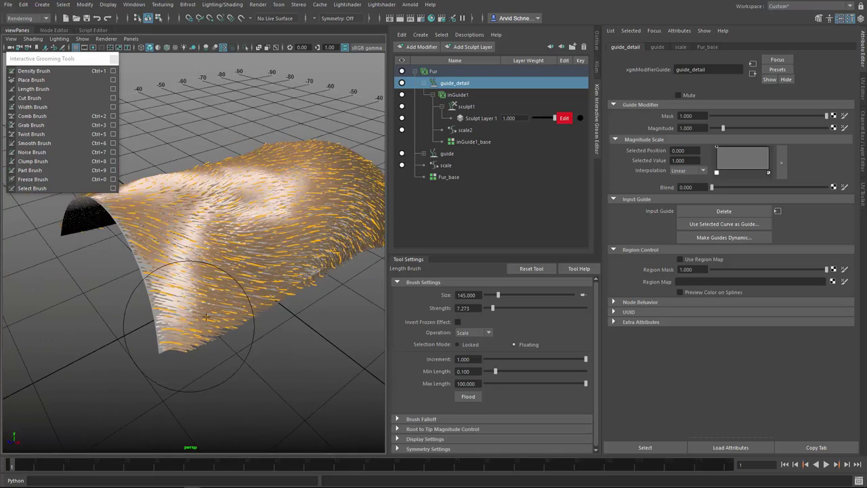
{"action": "left_click_drag", "start_coordinate": [207, 316], "coordinate": [213, 276], "text": "alt"}
{"action": "left_click_drag", "start_coordinate": [267, 271], "coordinate": [242, 290], "text": "alt"}
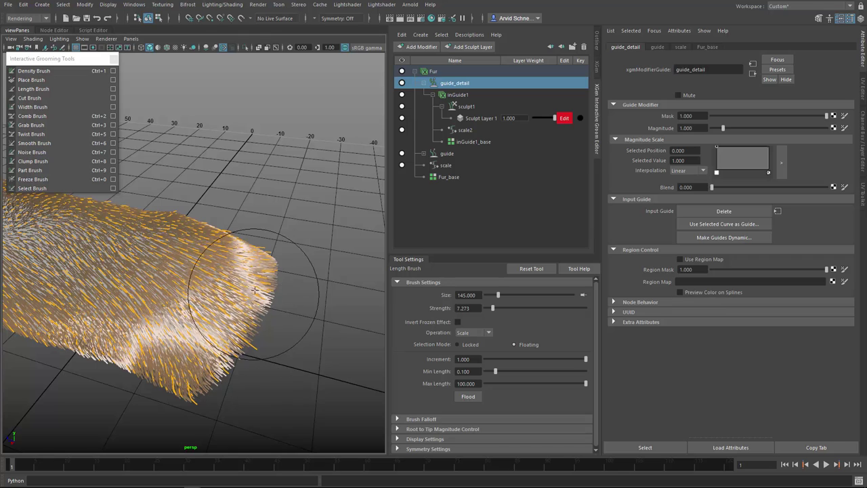
{"action": "left_click_drag", "start_coordinate": [230, 313], "coordinate": [349, 139], "text": "alt"}
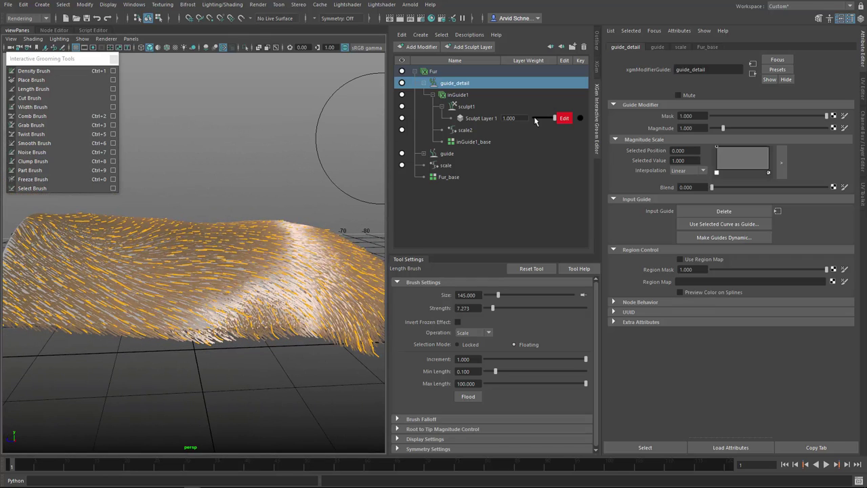
Select Sculpt Layer 1 under sculpt1 and comb the detail guides along the flank with the Comb Brush at size 145
{"action": "left_click", "coordinate": [474, 119]}
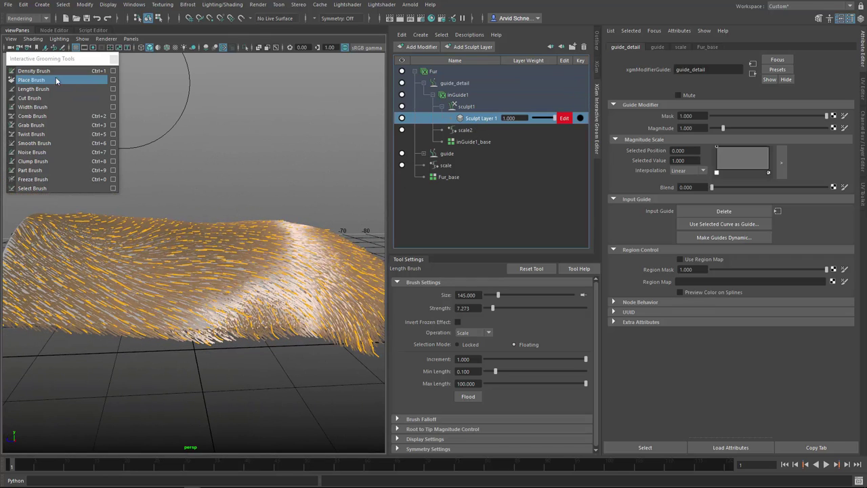
{"action": "left_click", "coordinate": [42, 117]}
{"action": "left_click_drag", "start_coordinate": [140, 271], "coordinate": [203, 332], "text": "alt"}
{"action": "left_click_drag", "start_coordinate": [159, 294], "coordinate": [197, 326]}
{"action": "mouse_move", "coordinate": [139, 251]}
{"action": "left_mouse_down"}
{"action": "mouse_move", "coordinate": [163, 237]}
{"action": "mouse_move", "coordinate": [232, 255]}
{"action": "left_mouse_up"}
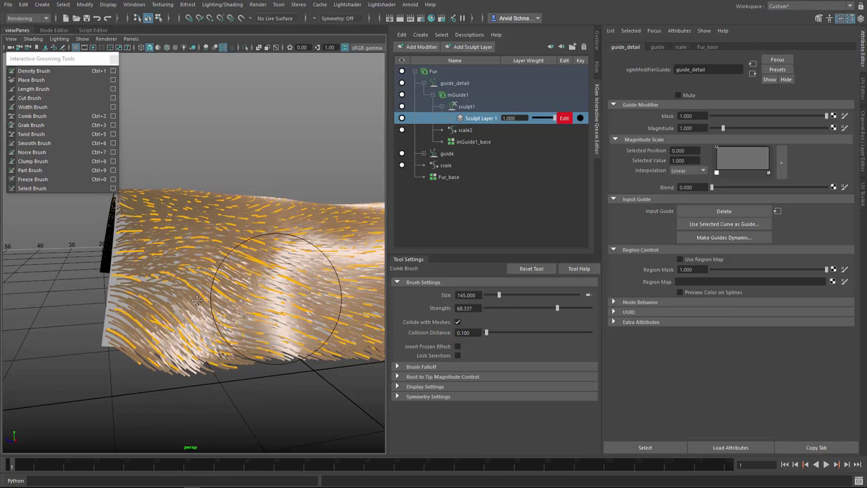
{"action": "left_click_drag", "start_coordinate": [262, 319], "coordinate": [195, 342], "text": "alt"}
{"action": "left_click_drag", "start_coordinate": [235, 316], "coordinate": [218, 346], "text": "alt"}
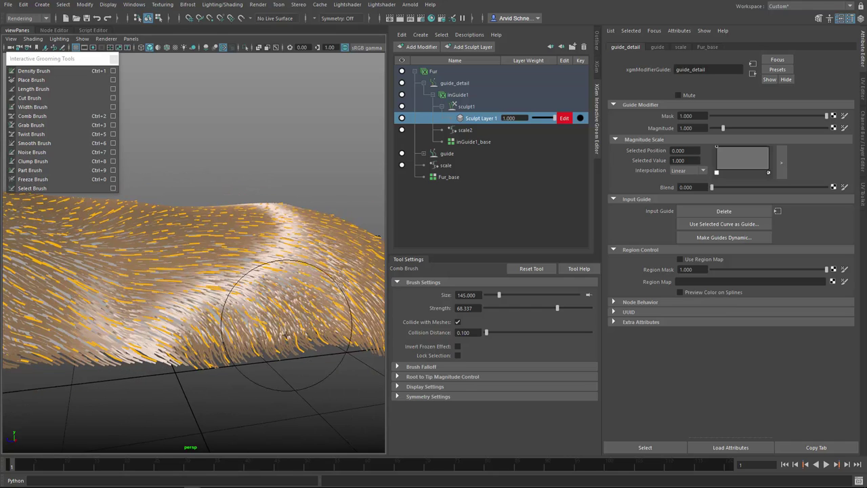
Comb the detail guides at the rounded end, over the back and along the other flank at brush size 145
{"action": "left_click_drag", "start_coordinate": [286, 333], "coordinate": [226, 315], "text": "alt"}
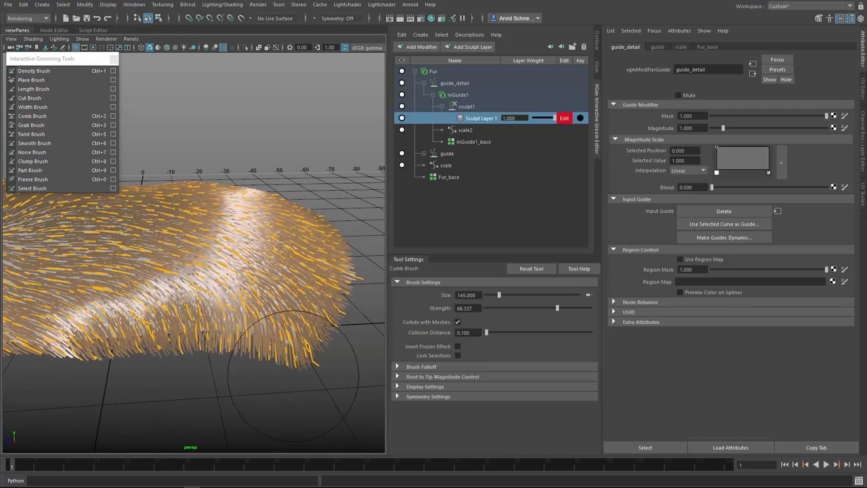
{"action": "mouse_move", "coordinate": [299, 366]}
{"action": "left_mouse_down", "text": "alt"}
{"action": "mouse_move", "coordinate": [230, 271]}
{"action": "mouse_move", "coordinate": [213, 149]}
{"action": "left_mouse_up", "text": "alt"}
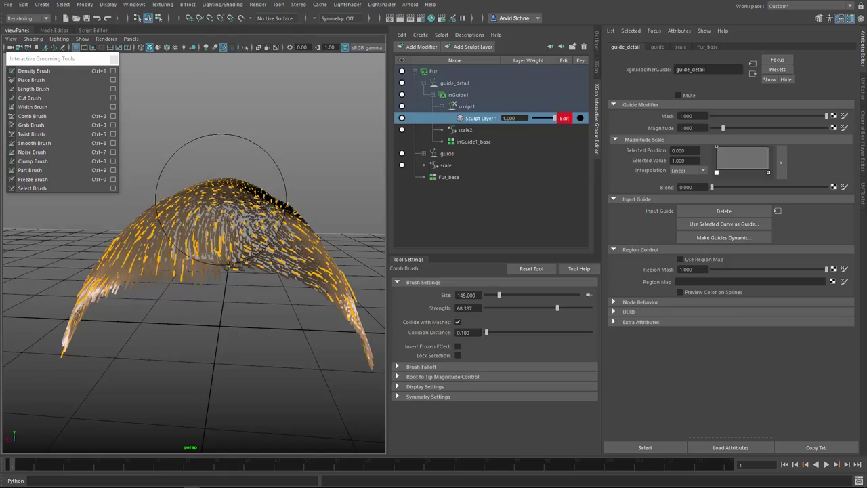
{"action": "mouse_move", "coordinate": [214, 232]}
{"action": "left_mouse_down", "text": "alt"}
{"action": "mouse_move", "coordinate": [223, 237]}
{"action": "mouse_move", "coordinate": [178, 222]}
{"action": "mouse_move", "coordinate": [165, 228]}
{"action": "mouse_move", "coordinate": [173, 243]}
{"action": "left_mouse_up", "text": "alt"}
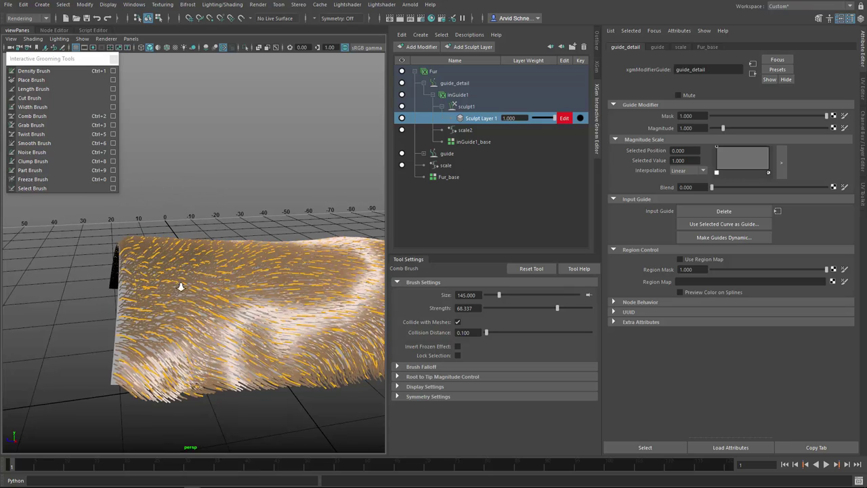
{"action": "left_click_drag", "start_coordinate": [180, 286], "coordinate": [249, 274], "text": "alt"}
{"action": "mouse_move", "coordinate": [286, 318]}
{"action": "left_mouse_down", "text": "alt"}
{"action": "mouse_move", "coordinate": [183, 271]}
{"action": "mouse_move", "coordinate": [135, 223]}
{"action": "mouse_move", "coordinate": [177, 226]}
{"action": "left_mouse_up", "text": "alt"}
{"action": "mouse_move", "coordinate": [114, 228]}
{"action": "left_mouse_down"}
{"action": "mouse_move", "coordinate": [167, 218]}
{"action": "mouse_move", "coordinate": [171, 236]}
{"action": "left_mouse_up"}
{"action": "mouse_move", "coordinate": [245, 229]}
{"action": "left_mouse_down", "text": "alt"}
{"action": "mouse_move", "coordinate": [221, 237]}
{"action": "mouse_move", "coordinate": [195, 196]}
{"action": "mouse_move", "coordinate": [203, 172]}
{"action": "mouse_move", "coordinate": [231, 204]}
{"action": "left_mouse_up", "text": "alt"}
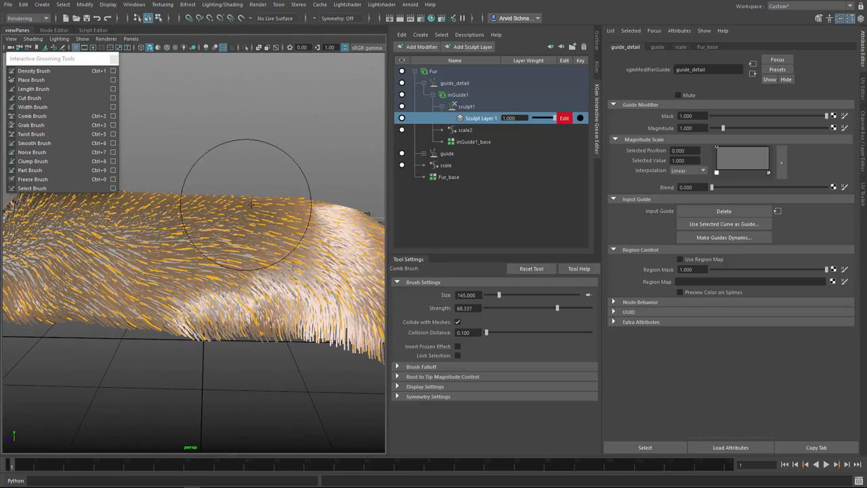
Paint noise into the detail guides across the whole surface with the Noise Brush at size 145 and magnitude 0.2
{"action": "left_click", "coordinate": [53, 153]}
{"action": "middle_click_drag", "start_coordinate": [203, 261], "coordinate": [296, 262], "text": "alt"}
{"action": "mouse_move", "coordinate": [164, 269]}
{"action": "left_mouse_down"}
{"action": "mouse_move", "coordinate": [200, 287]}
{"action": "mouse_move", "coordinate": [171, 298]}
{"action": "mouse_move", "coordinate": [264, 325]}
{"action": "left_mouse_up"}
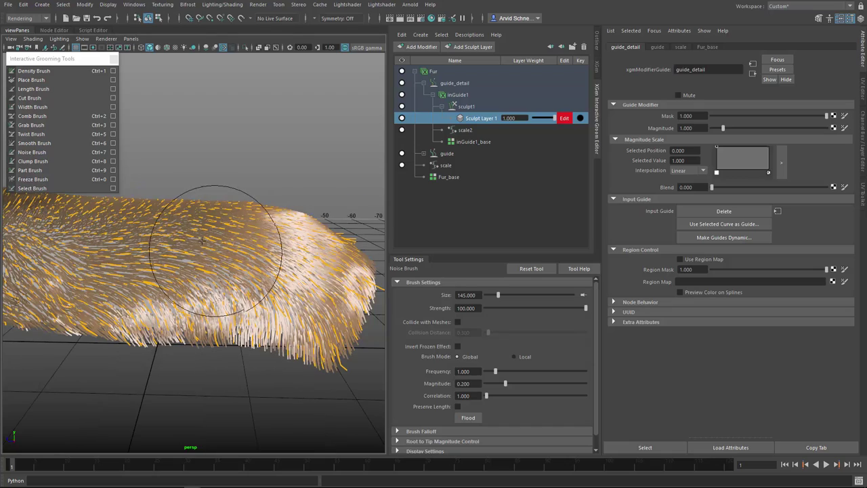
{"action": "left_click_drag", "start_coordinate": [246, 184], "coordinate": [216, 281], "text": "alt"}
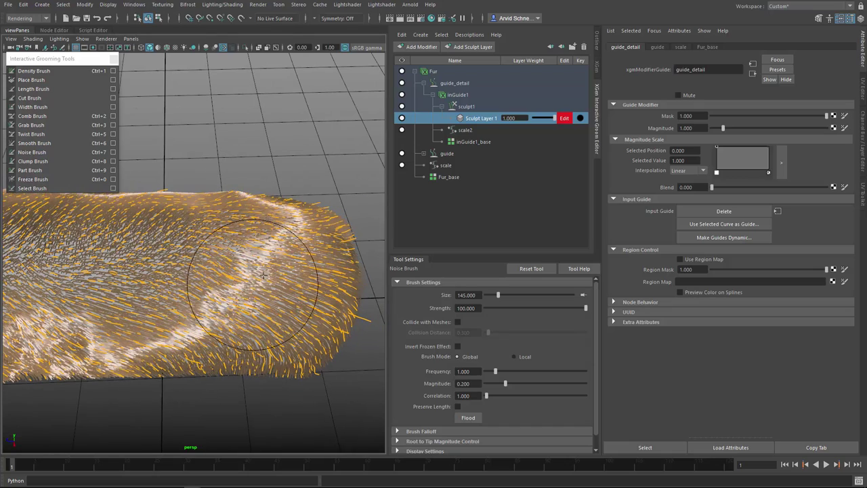
{"action": "left_click_drag", "start_coordinate": [204, 346], "coordinate": [268, 279], "text": "alt"}
{"action": "left_click_drag", "start_coordinate": [223, 218], "coordinate": [278, 263], "text": "alt"}
{"action": "left_click_drag", "start_coordinate": [193, 288], "coordinate": [203, 268], "text": "alt"}
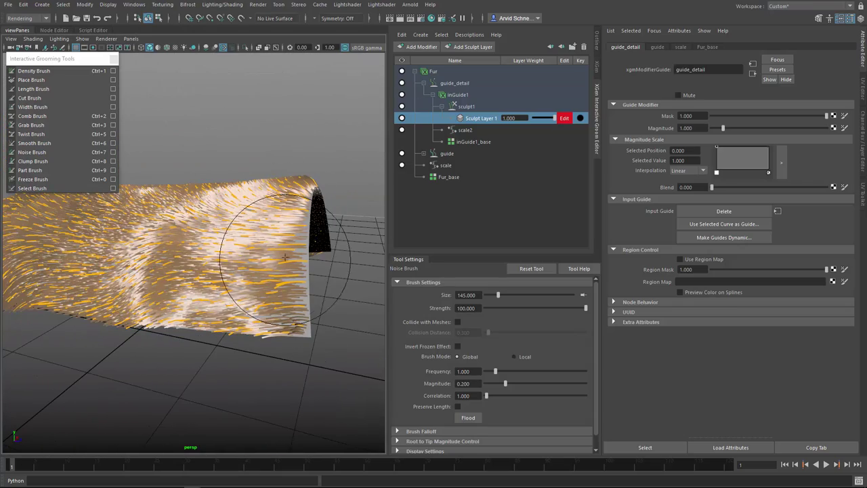
{"action": "mouse_move", "coordinate": [275, 208]}
{"action": "left_mouse_down", "text": "alt"}
{"action": "mouse_move", "coordinate": [262, 256]}
{"action": "mouse_move", "coordinate": [284, 197]}
{"action": "left_mouse_up", "text": "alt"}
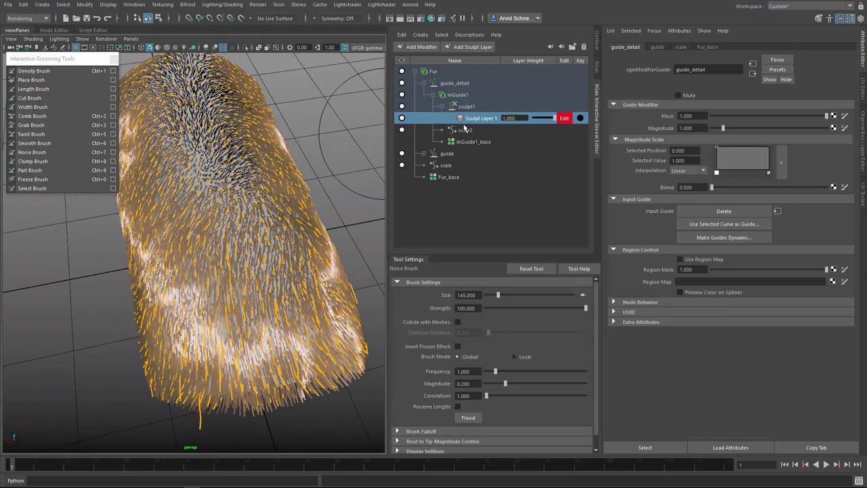
Add a second sculpt layer to sculpt1 and paint heavier noise over the detail guides with Sculpt Layer 1 still being edited
{"action": "left_click", "coordinate": [473, 47]}
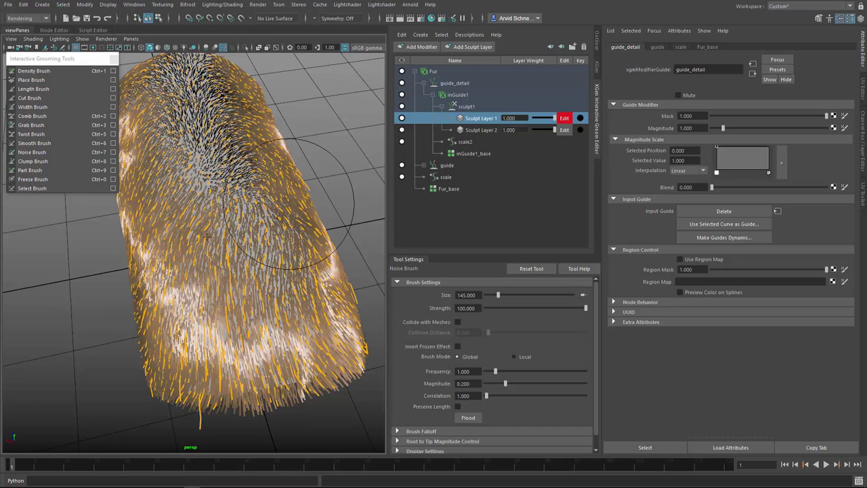
{"action": "mouse_move", "coordinate": [302, 199]}
{"action": "left_mouse_down", "text": "alt"}
{"action": "mouse_move", "coordinate": [257, 352]}
{"action": "mouse_move", "coordinate": [211, 204]}
{"action": "mouse_move", "coordinate": [340, 231]}
{"action": "mouse_move", "coordinate": [162, 224]}
{"action": "mouse_move", "coordinate": [231, 199]}
{"action": "mouse_move", "coordinate": [245, 233]}
{"action": "left_mouse_up", "text": "alt"}
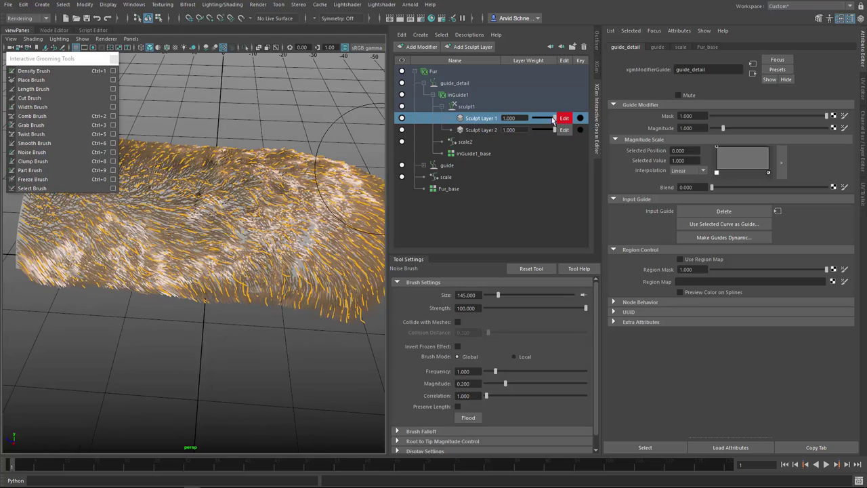
Lower the layer weight of Sculpt Layer 1 to 0.3 and collapse the guide_detail hierarchy
{"action": "mouse_move", "coordinate": [552, 119]}
{"action": "left_mouse_down"}
{"action": "mouse_move", "coordinate": [525, 121]}
{"action": "mouse_move", "coordinate": [566, 129]}
{"action": "mouse_move", "coordinate": [527, 131]}
{"action": "left_mouse_up"}
{"action": "mouse_move", "coordinate": [237, 203]}
{"action": "left_mouse_down", "text": "alt"}
{"action": "mouse_move", "coordinate": [349, 237]}
{"action": "mouse_move", "coordinate": [359, 215]}
{"action": "mouse_move", "coordinate": [295, 191]}
{"action": "mouse_move", "coordinate": [299, 138]}
{"action": "left_mouse_up", "text": "alt"}
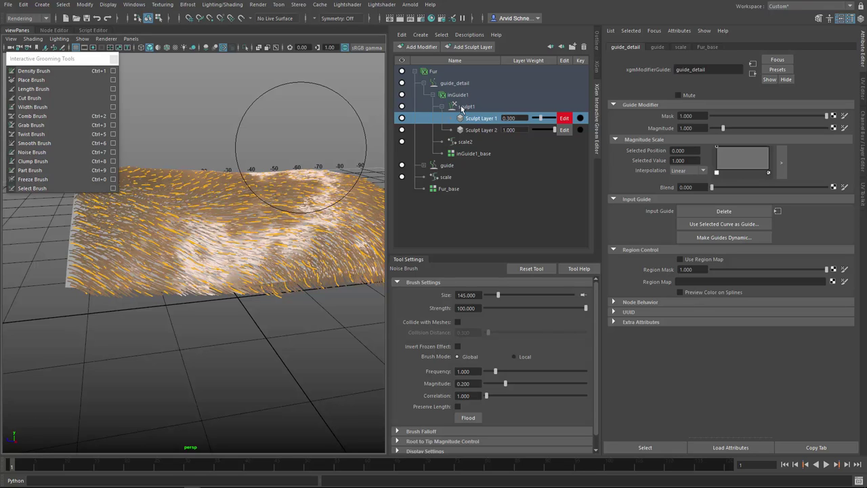
{"action": "left_click", "coordinate": [423, 83]}
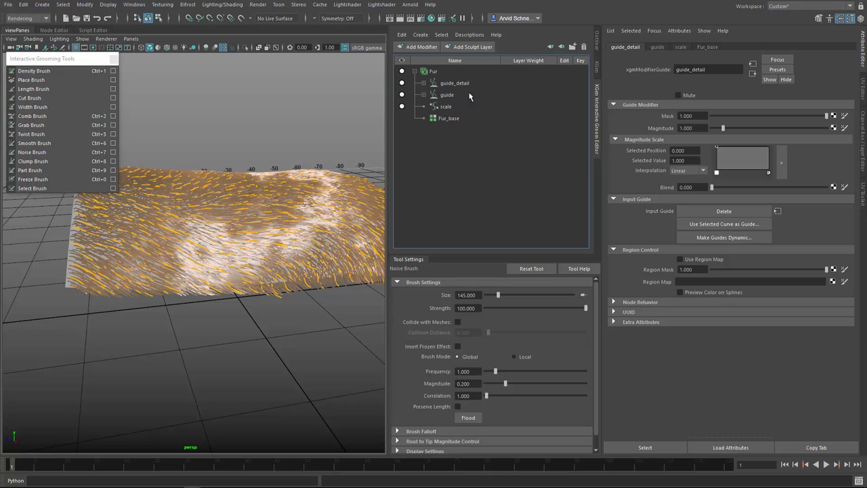
Toggle the guide_detail and guide modifiers off and on to compare their effect on the fur
{"action": "left_click", "coordinate": [443, 82]}
{"action": "left_click", "coordinate": [401, 83]}
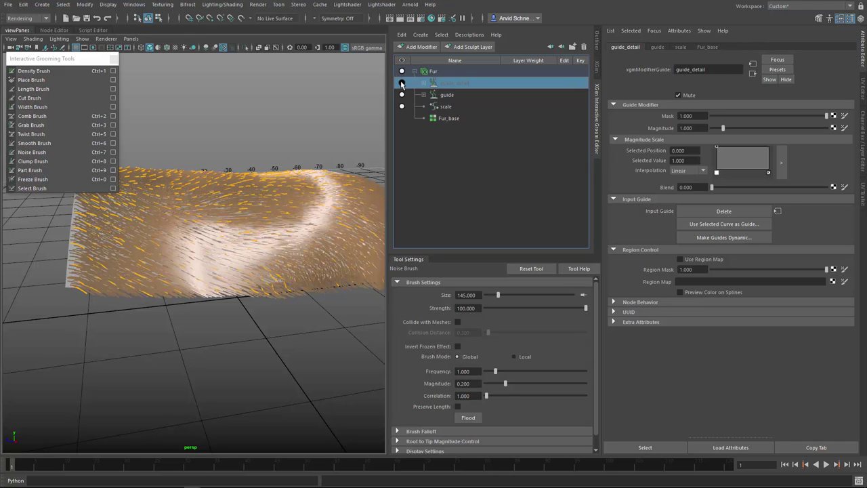
{"action": "left_click", "coordinate": [402, 95]}
{"action": "left_click", "coordinate": [403, 95]}
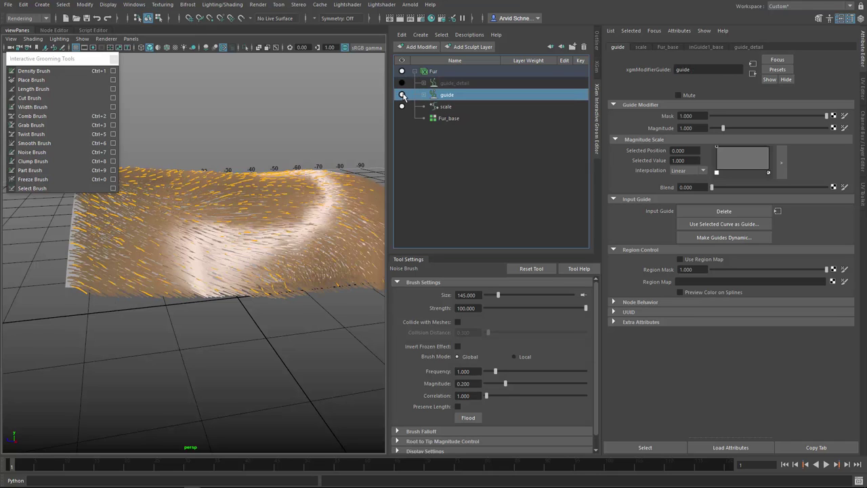
{"action": "left_click", "coordinate": [402, 84]}
Set the Density Multiplier of Fur_base to 2
{"action": "mouse_move", "coordinate": [317, 162]}
{"action": "left_mouse_down", "text": "alt"}
{"action": "mouse_move", "coordinate": [259, 228]}
{"action": "mouse_move", "coordinate": [325, 149]}
{"action": "left_mouse_up", "text": "alt"}
{"action": "left_click", "coordinate": [452, 121]}
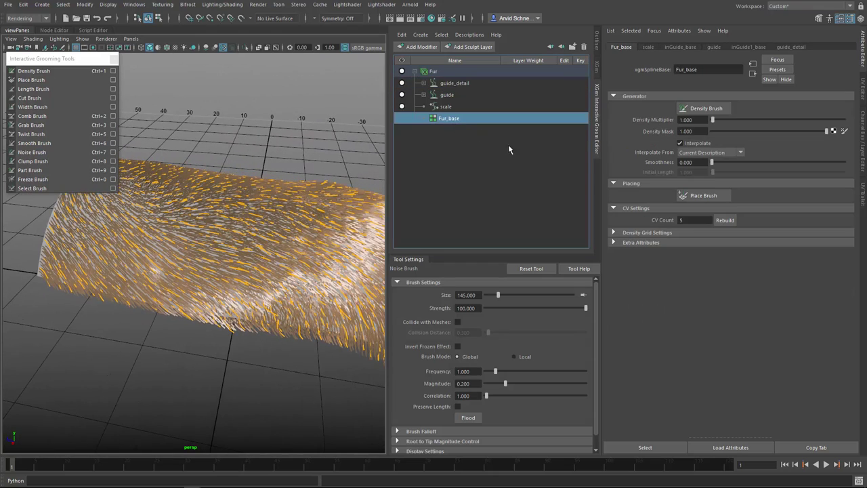
{"action": "left_click", "coordinate": [705, 120]}
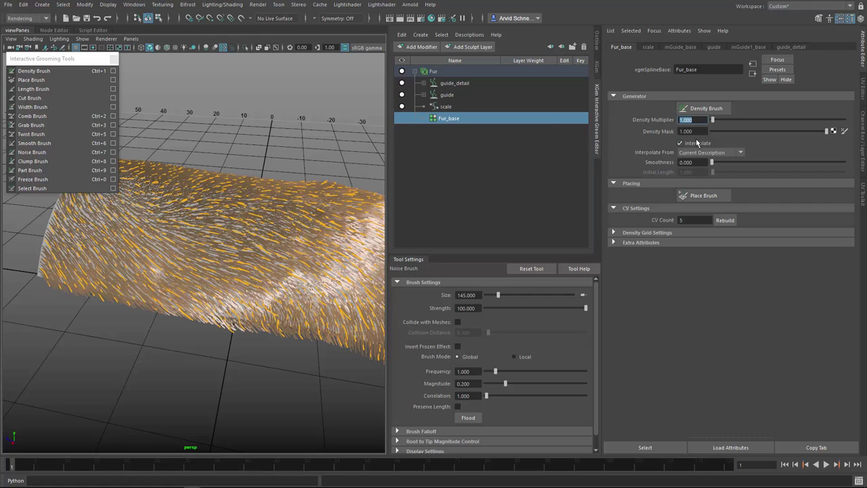
{"action": "key", "text": "Return"}
{"action": "left_click_drag", "start_coordinate": [261, 240], "coordinate": [274, 184], "text": "alt"}
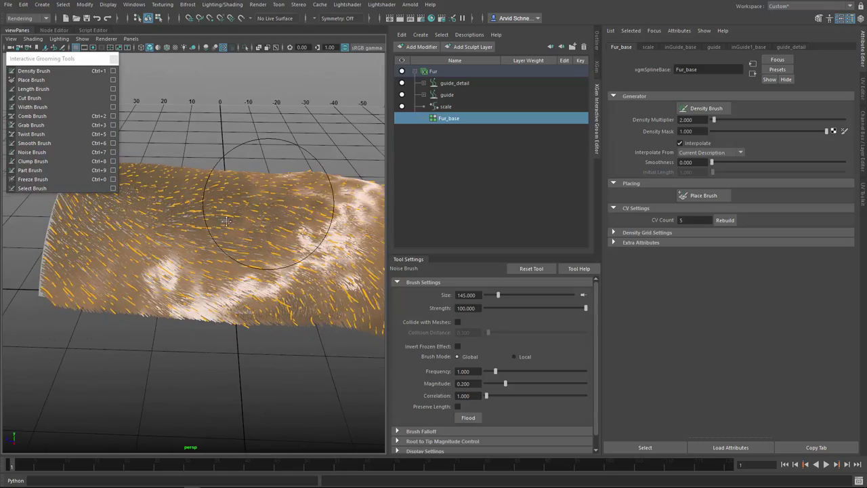
{"action": "middle_click_drag", "start_coordinate": [227, 222], "coordinate": [181, 240], "text": "alt"}
{"action": "mouse_move", "coordinate": [255, 245]}
{"action": "left_mouse_down", "text": "alt"}
{"action": "mouse_move", "coordinate": [247, 295]}
{"action": "mouse_move", "coordinate": [231, 223]}
{"action": "mouse_move", "coordinate": [240, 217]}
{"action": "mouse_move", "coordinate": [251, 232]}
{"action": "mouse_move", "coordinate": [217, 358]}
{"action": "left_mouse_up", "text": "alt"}
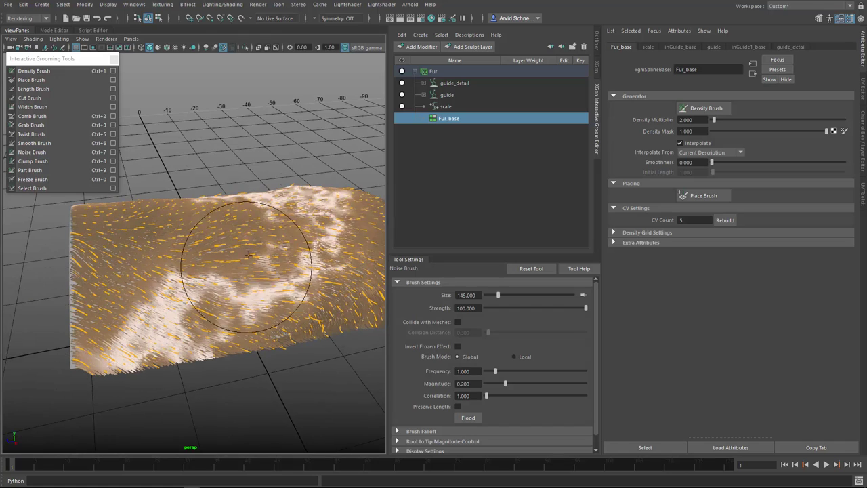
Add a Noise modifier to the Fur description and lower its magnitude to about 0.474
{"action": "left_click", "coordinate": [450, 76]}
{"action": "left_click", "coordinate": [420, 48]}
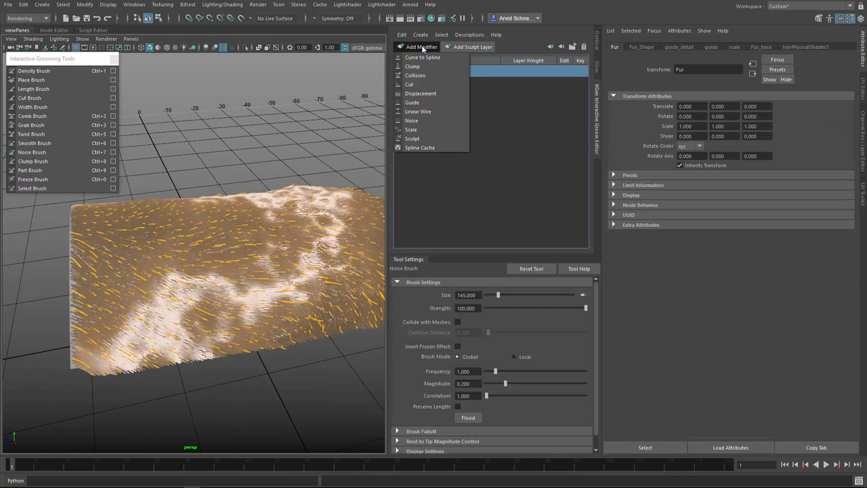
{"action": "left_click", "coordinate": [429, 119]}
{"action": "mouse_move", "coordinate": [258, 224]}
{"action": "left_mouse_down", "text": "alt"}
{"action": "mouse_move", "coordinate": [212, 285]}
{"action": "mouse_move", "coordinate": [233, 254]}
{"action": "left_mouse_up", "text": "alt"}
{"action": "right_click_drag", "start_coordinate": [233, 254], "coordinate": [252, 262], "text": "alt"}
{"action": "left_click_drag", "start_coordinate": [288, 212], "coordinate": [288, 233], "text": "alt"}
{"action": "left_click", "coordinate": [464, 85]}
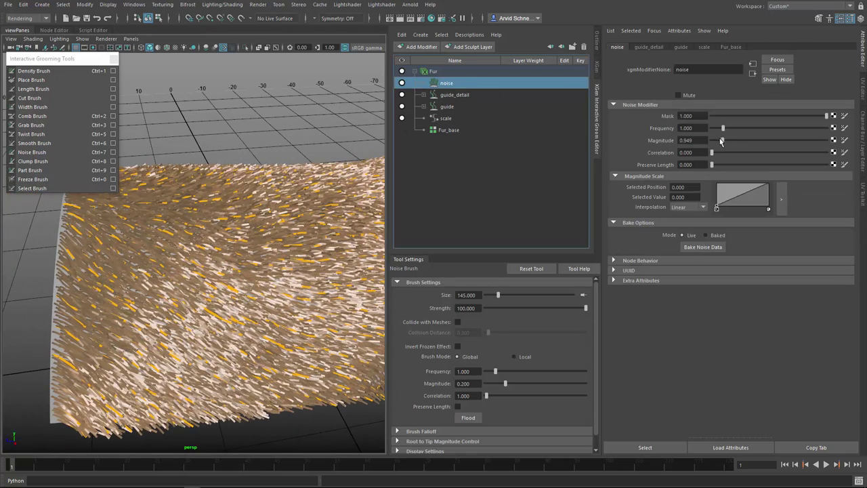
{"action": "mouse_move", "coordinate": [721, 141]}
{"action": "left_mouse_down"}
{"action": "mouse_move", "coordinate": [702, 140]}
{"action": "mouse_move", "coordinate": [718, 144]}
{"action": "left_mouse_up"}
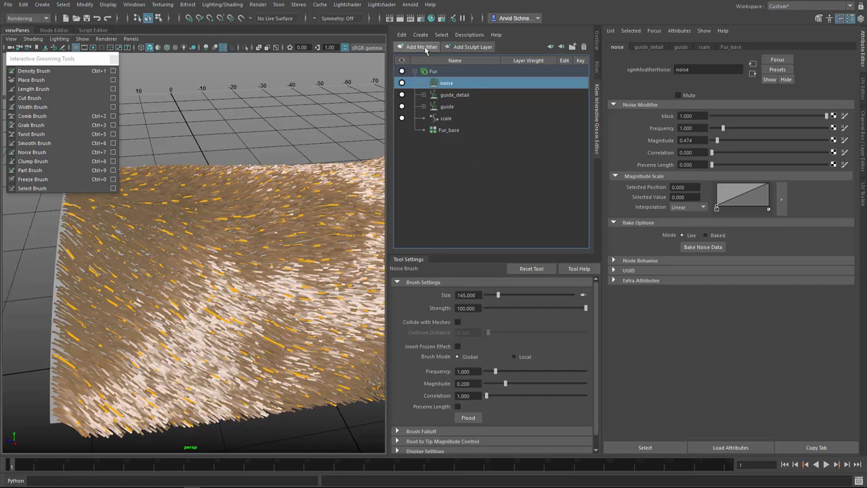
Look over the available modifiers, the Fur_base and scale nodes, and the sculpt hierarchy inside the guide modifier
{"action": "left_click", "coordinate": [424, 46]}
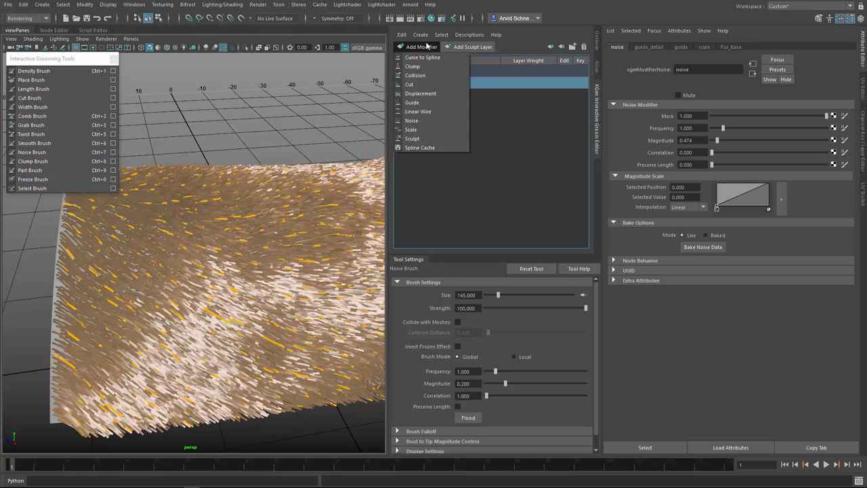
{"action": "left_click", "coordinate": [492, 185]}
{"action": "left_click", "coordinate": [451, 132]}
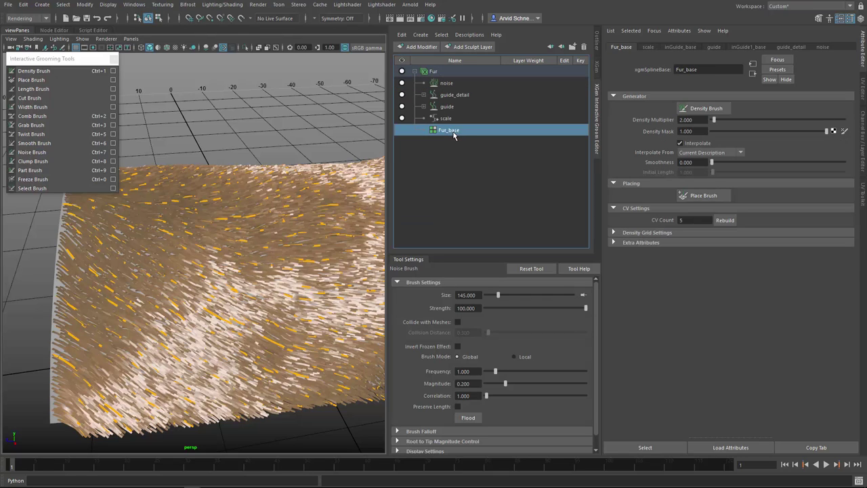
{"action": "left_click", "coordinate": [447, 119]}
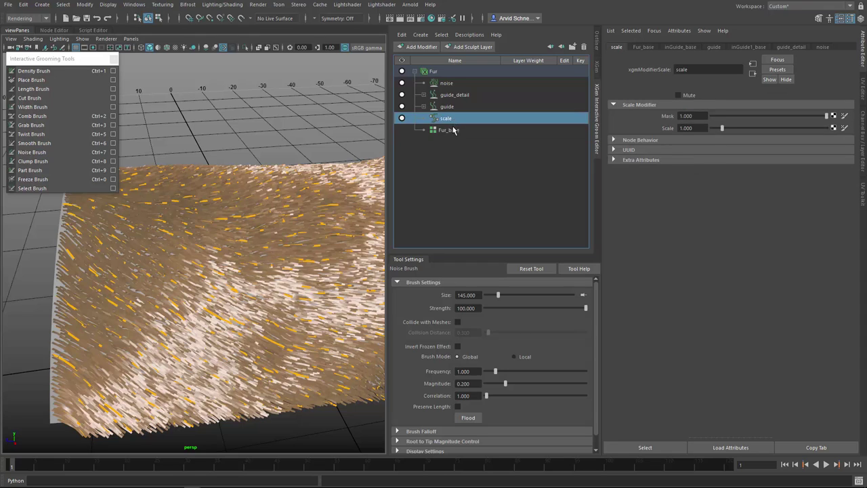
{"action": "left_click", "coordinate": [454, 131]}
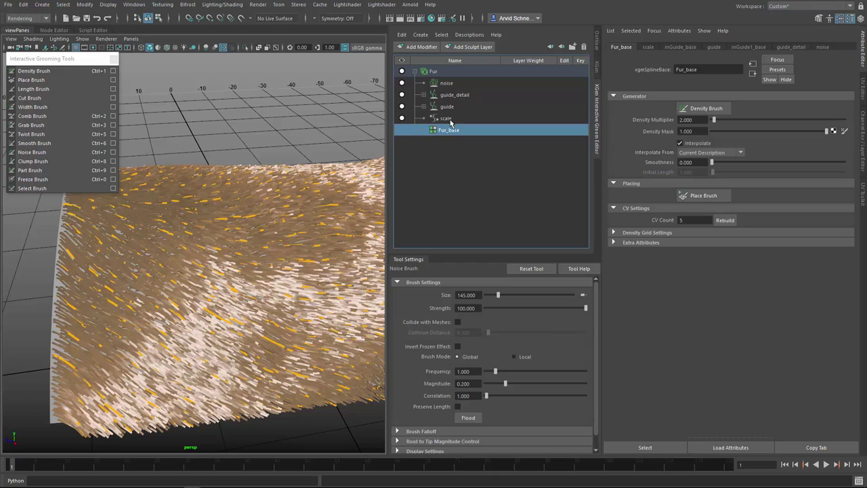
{"action": "left_click", "coordinate": [449, 119]}
{"action": "left_click", "coordinate": [424, 106]}
{"action": "left_click", "coordinate": [433, 118]}
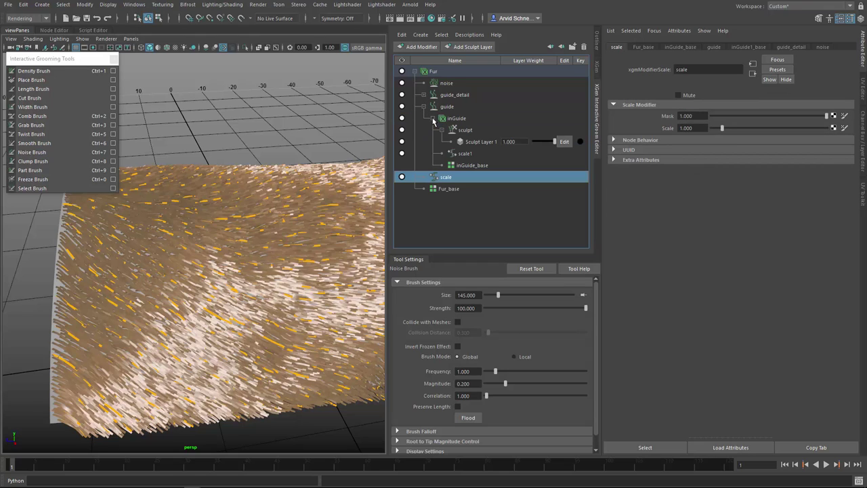
{"action": "left_click", "coordinate": [433, 119]}
{"action": "left_click", "coordinate": [424, 107]}
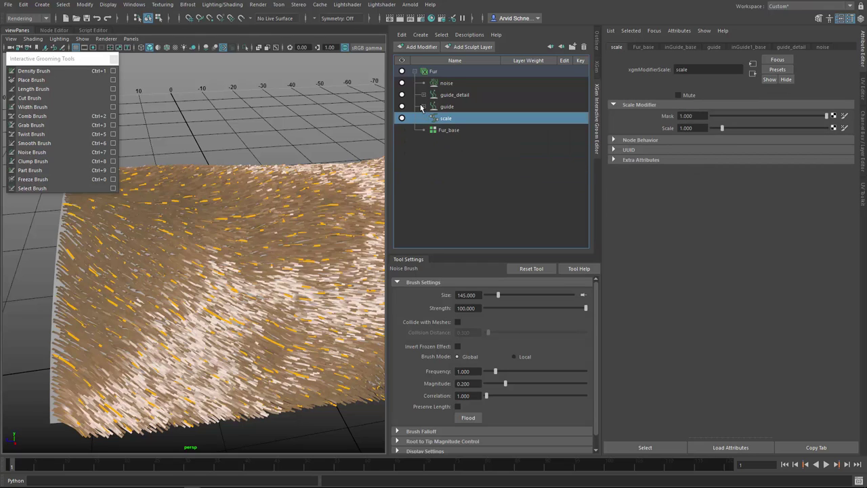
Compare the attributes of Fur_base, scale, guide, noise and the two input guide bases
{"action": "left_click", "coordinate": [451, 131]}
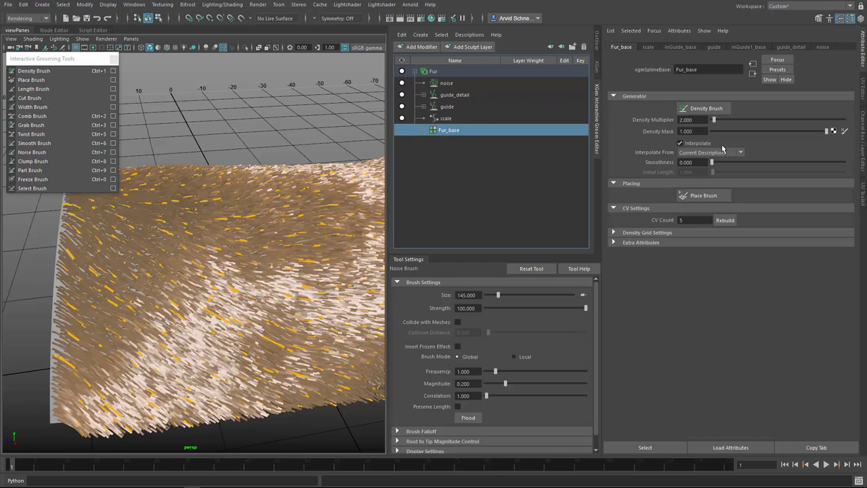
{"action": "left_click", "coordinate": [678, 47]}
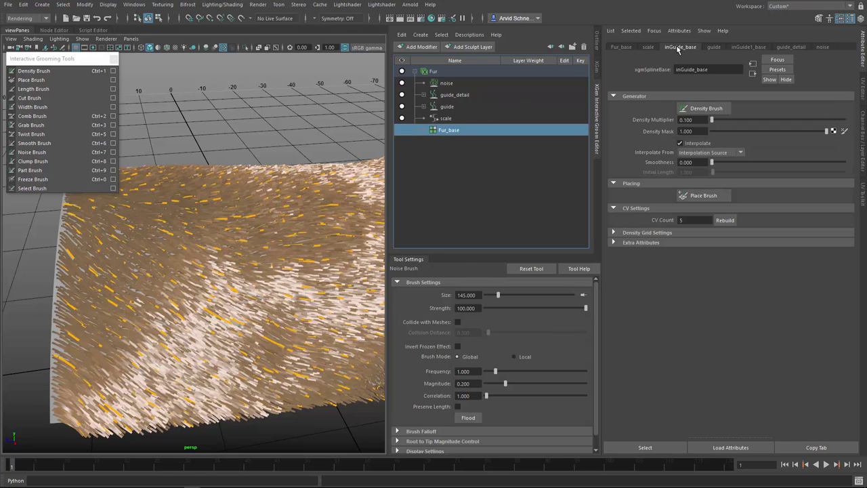
{"action": "left_click", "coordinate": [714, 48]}
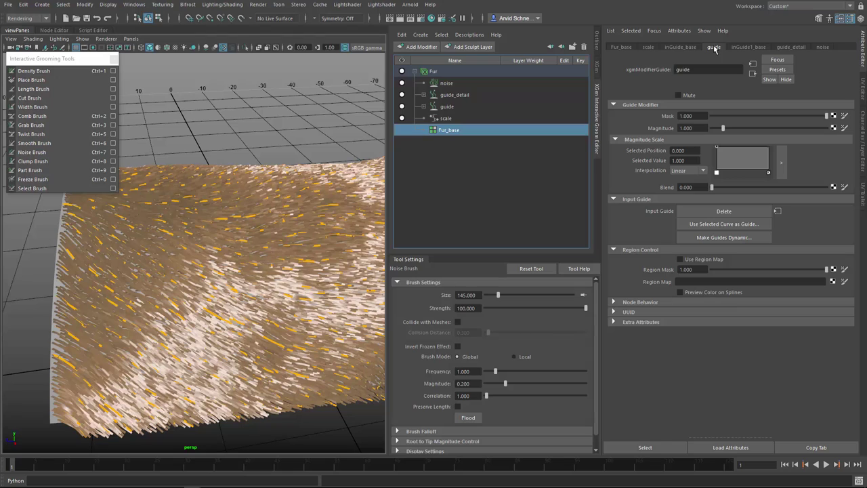
{"action": "left_click", "coordinate": [745, 48]}
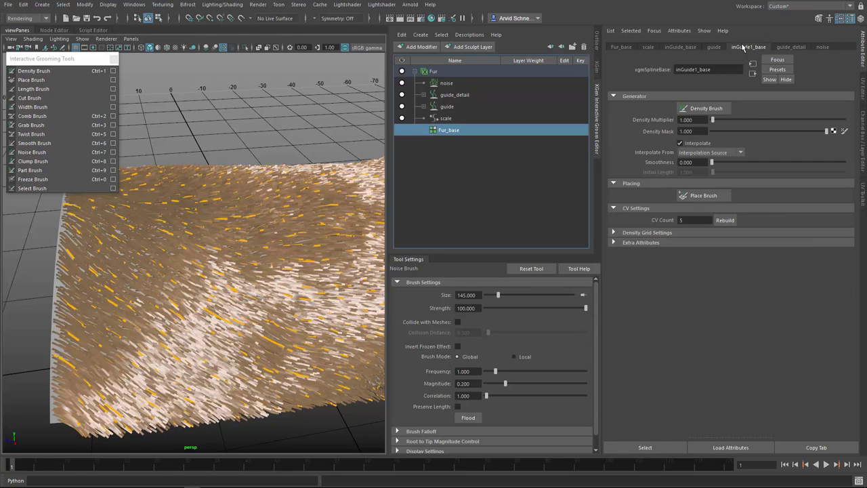
{"action": "left_click", "coordinate": [699, 47]}
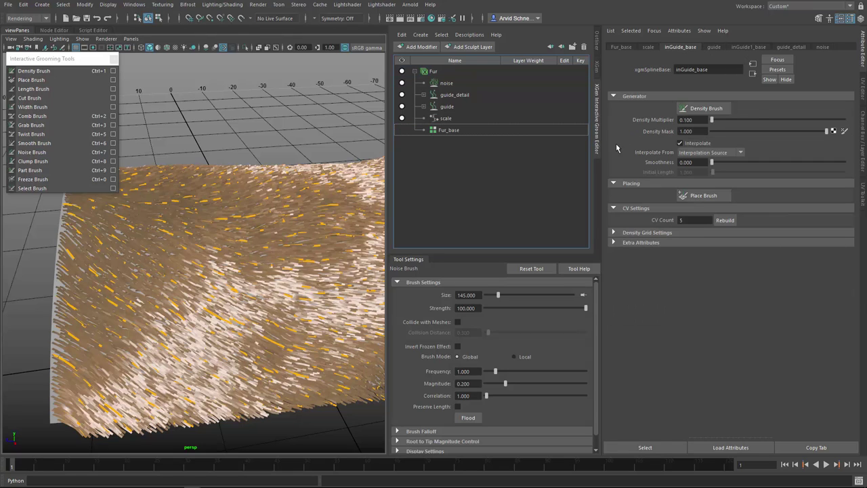
{"action": "left_click", "coordinate": [756, 47]}
{"action": "left_click", "coordinate": [823, 48]}
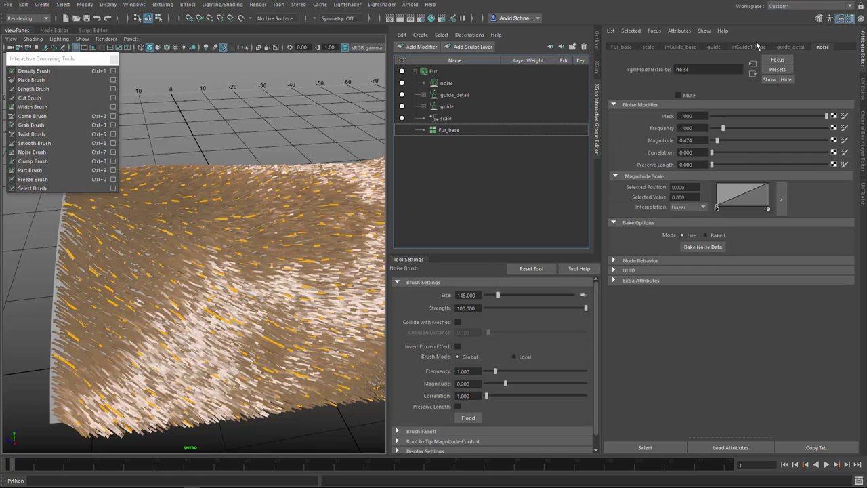
{"action": "left_click", "coordinate": [648, 47]}
{"action": "left_click", "coordinate": [631, 47]}
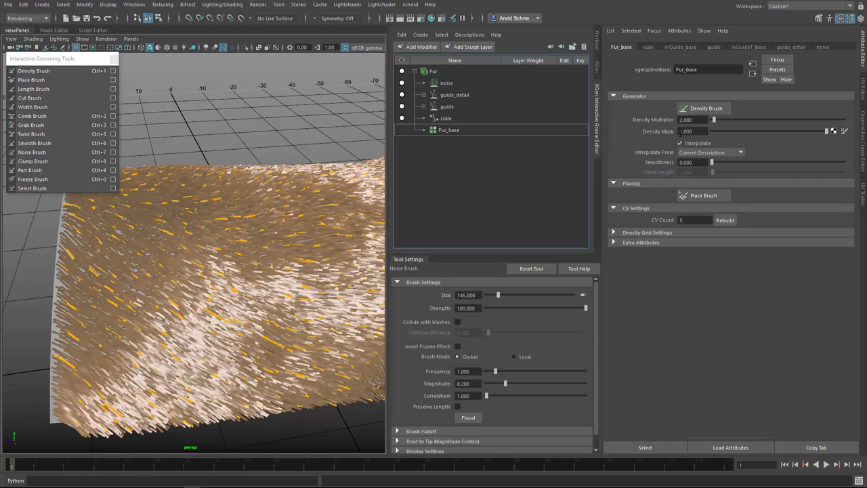
{"action": "left_click", "coordinate": [650, 49]}
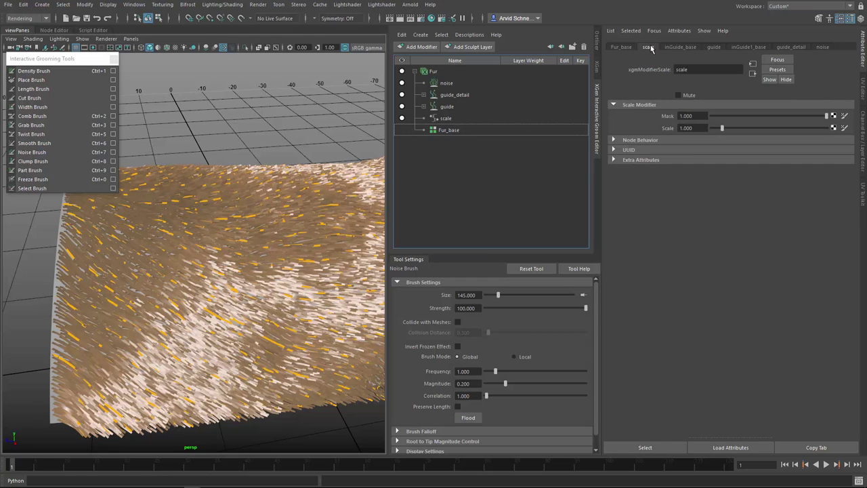
{"action": "left_click", "coordinate": [680, 47]}
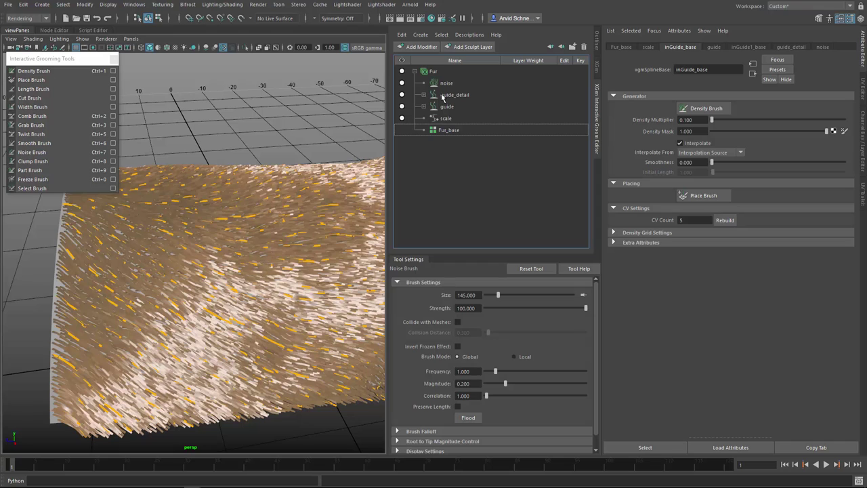
Show the Fur_Shape primitive attributes of the Fur description with a close view of the strands
{"action": "left_click", "coordinate": [445, 72]}
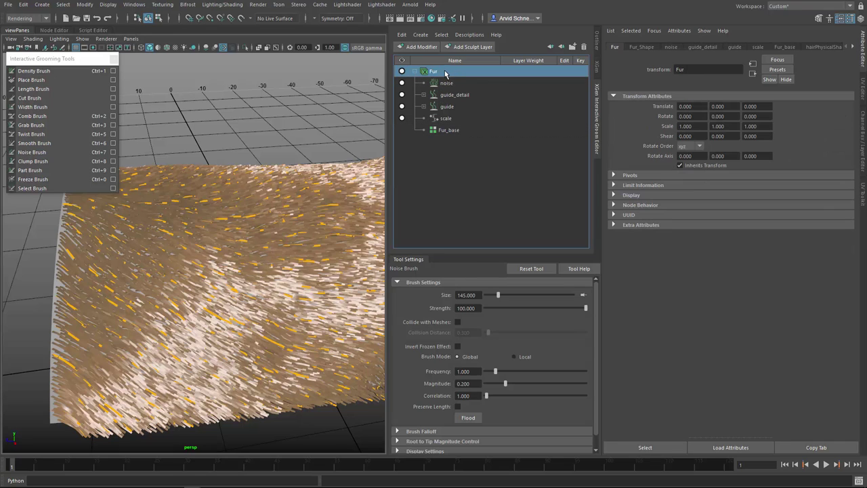
{"action": "left_click", "coordinate": [640, 47]}
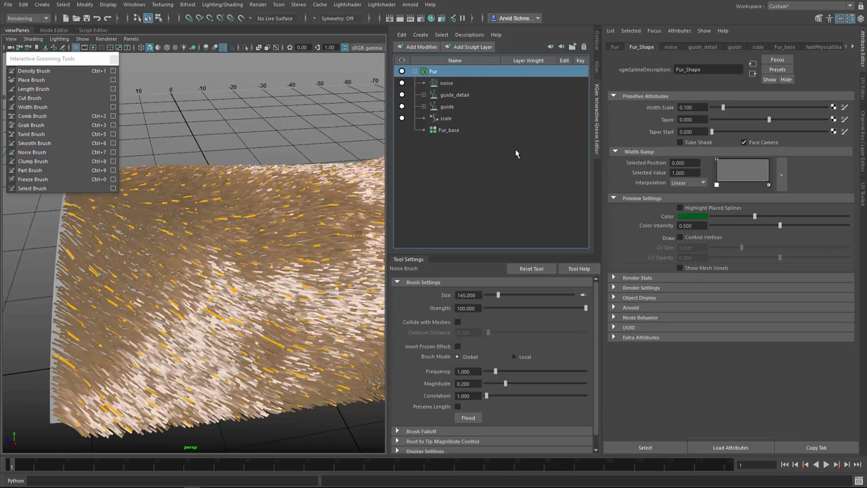
{"action": "right_click_drag", "start_coordinate": [241, 273], "coordinate": [314, 254], "text": "alt"}
{"action": "left_click_drag", "start_coordinate": [313, 254], "coordinate": [269, 274], "text": "alt"}
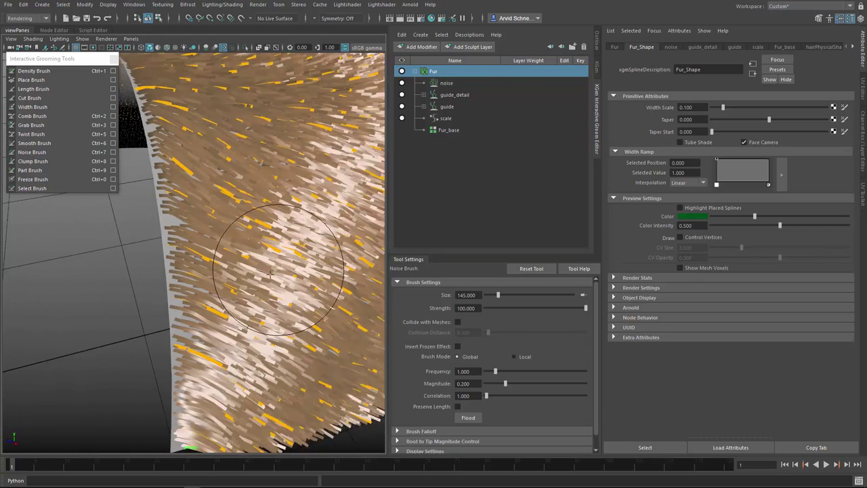
{"action": "right_click_drag", "start_coordinate": [270, 275], "coordinate": [370, 217], "text": "alt"}
{"action": "middle_click_drag", "start_coordinate": [372, 229], "coordinate": [354, 236], "text": "alt"}
Try a Taper of about 0.976 on the fur strands
{"action": "left_click_drag", "start_coordinate": [770, 120], "coordinate": [799, 127]}
{"action": "mouse_move", "coordinate": [297, 294]}
{"action": "left_mouse_down", "text": "alt"}
{"action": "mouse_move", "coordinate": [296, 302]}
{"action": "mouse_move", "coordinate": [264, 301]}
{"action": "mouse_move", "coordinate": [288, 294]}
{"action": "left_mouse_up", "text": "alt"}
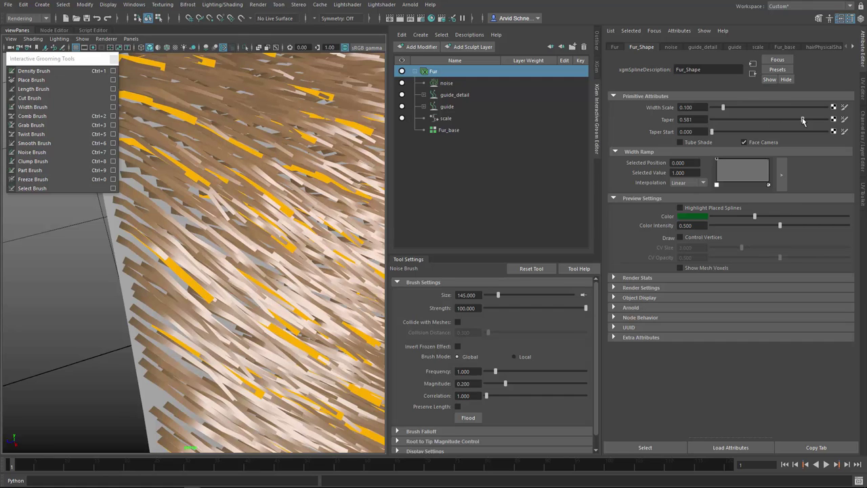
{"action": "left_click_drag", "start_coordinate": [801, 125], "coordinate": [824, 125]}
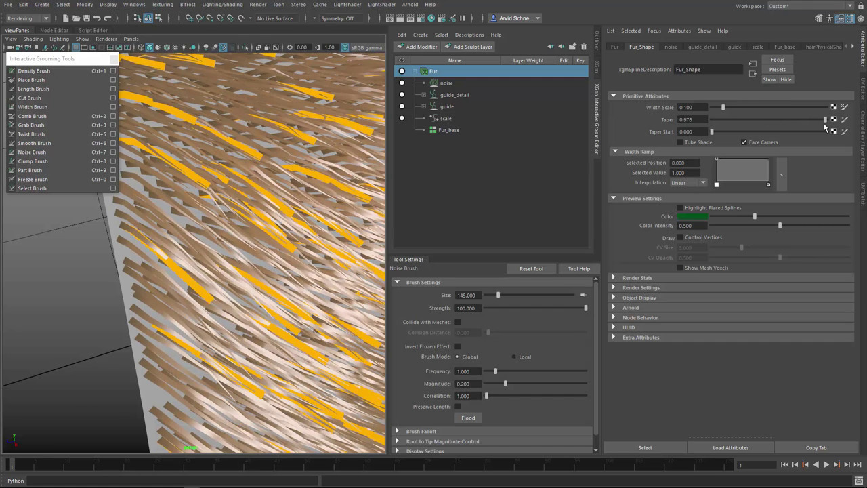
Examine the tapered strand tips from several angles and distances
{"action": "left_click_drag", "start_coordinate": [293, 264], "coordinate": [263, 285], "text": "alt"}
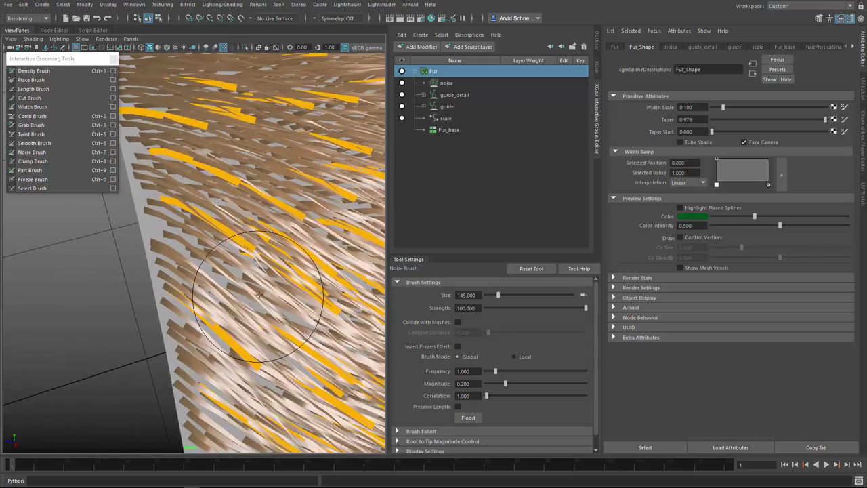
{"action": "right_click_drag", "start_coordinate": [262, 285], "coordinate": [216, 298], "text": "alt"}
{"action": "left_click_drag", "start_coordinate": [217, 298], "coordinate": [223, 311], "text": "alt"}
{"action": "right_click_drag", "start_coordinate": [223, 312], "coordinate": [167, 331], "text": "alt"}
{"action": "mouse_move", "coordinate": [166, 332]}
{"action": "left_mouse_down", "text": "alt"}
{"action": "mouse_move", "coordinate": [248, 368]}
{"action": "mouse_move", "coordinate": [352, 259]}
{"action": "mouse_move", "coordinate": [298, 271]}
{"action": "left_mouse_up", "text": "alt"}
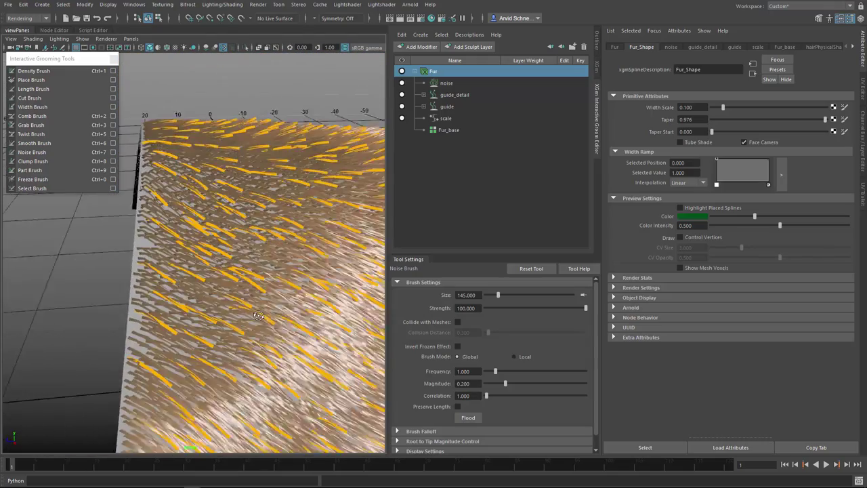
{"action": "right_click_drag", "start_coordinate": [298, 271], "coordinate": [345, 258], "text": "alt"}
{"action": "left_click_drag", "start_coordinate": [344, 259], "coordinate": [291, 261], "text": "alt"}
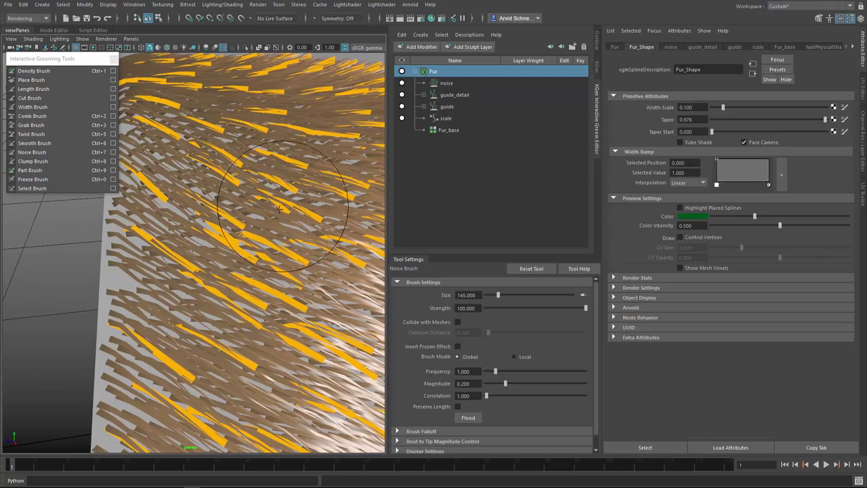
{"action": "right_click_drag", "start_coordinate": [325, 236], "coordinate": [199, 274], "text": "alt"}
{"action": "left_click_drag", "start_coordinate": [199, 274], "coordinate": [257, 271], "text": "alt"}
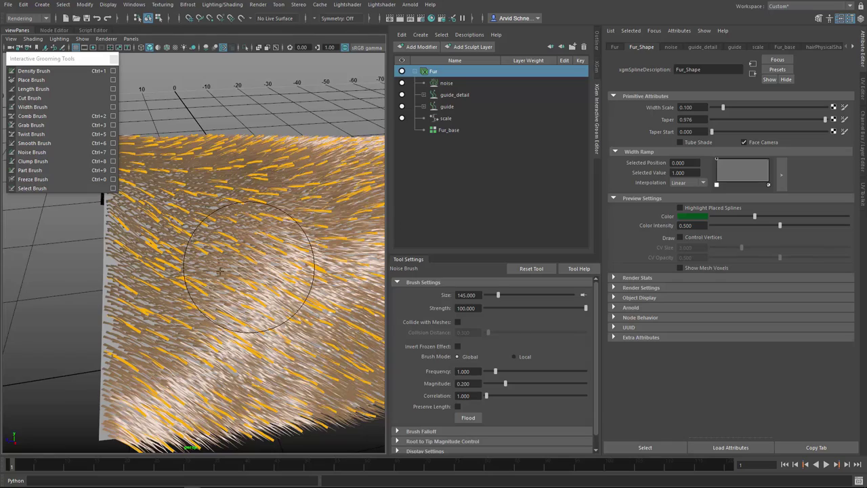
{"action": "right_click_drag", "start_coordinate": [220, 271], "coordinate": [295, 271], "text": "alt"}
{"action": "left_click_drag", "start_coordinate": [295, 271], "coordinate": [338, 261], "text": "alt"}
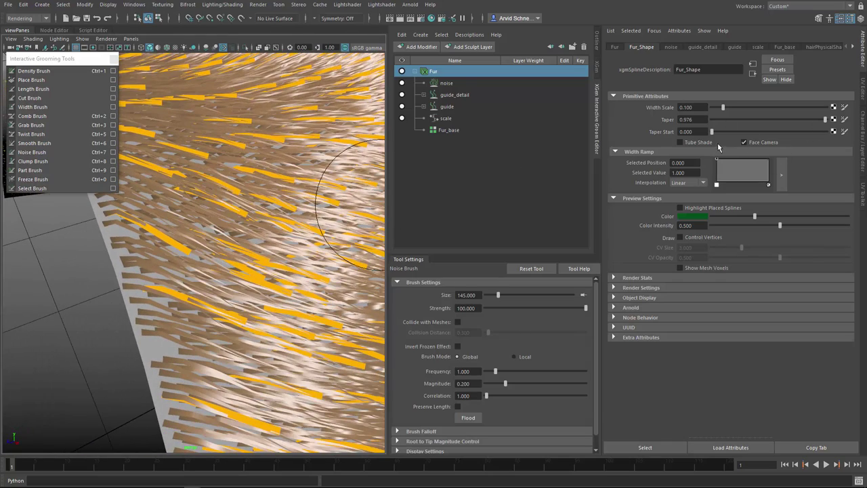
{"action": "left_click_drag", "start_coordinate": [272, 271], "coordinate": [353, 237], "text": "alt"}
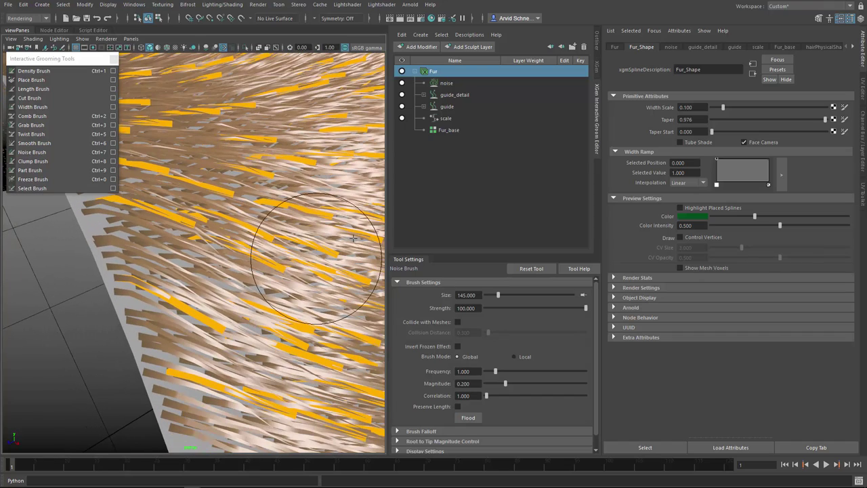
Try a Taper of -1 on the fur strands, then reset Taper to 0
{"action": "left_click_drag", "start_coordinate": [733, 119], "coordinate": [700, 119]}
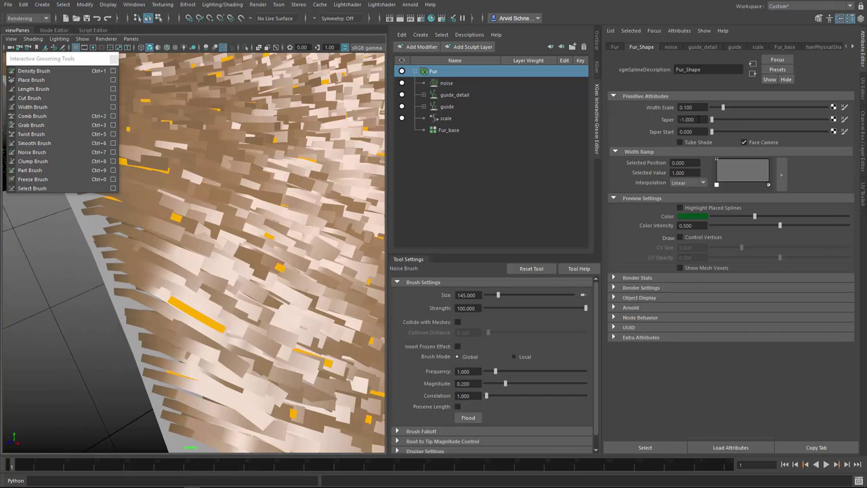
{"action": "key", "text": "Return"}
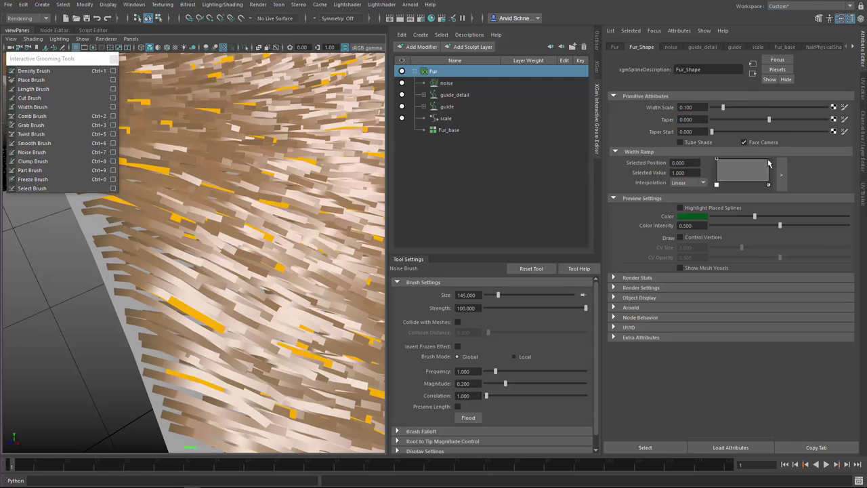
Lower the tip end of the Width Ramp to the bottom of the graph, keeping no intermediate points, and save the scene
{"action": "left_click_drag", "start_coordinate": [769, 163], "coordinate": [749, 180]}
{"action": "left_click", "coordinate": [728, 171]}
{"action": "left_click_drag", "start_coordinate": [302, 295], "coordinate": [328, 307], "text": "alt"}
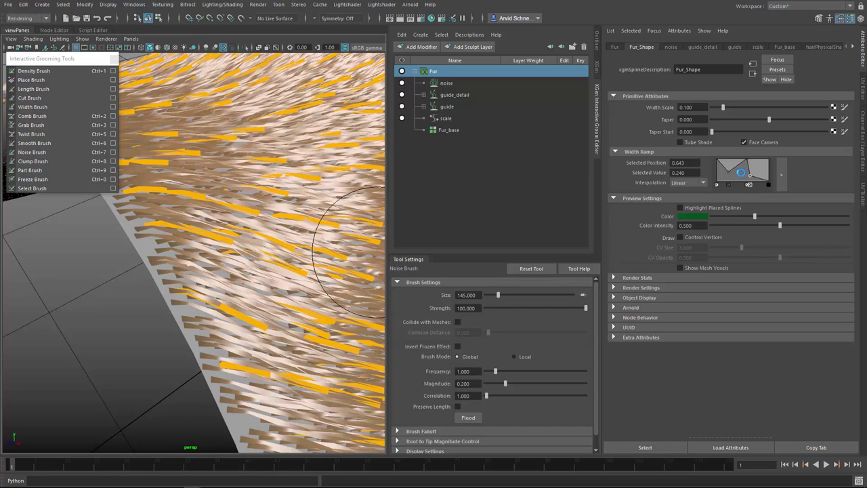
{"action": "key", "text": "ctrl+s"}
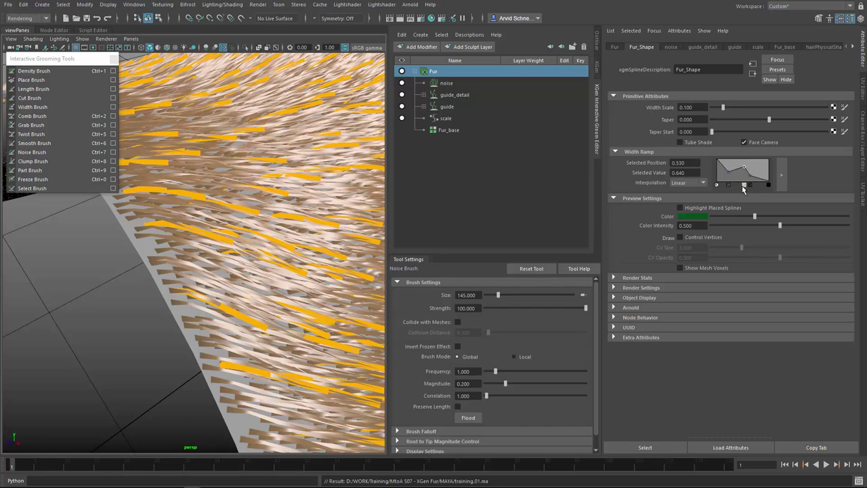
{"action": "left_click", "coordinate": [746, 185]}
{"action": "left_click", "coordinate": [729, 184]}
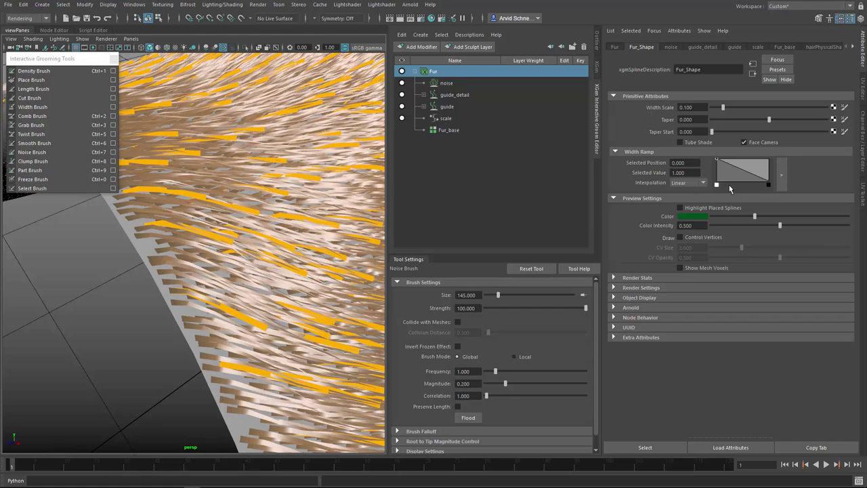
Try a Smooth point at position 0.357 and value 0.360 in the Width Ramp, then delete it
{"action": "left_click_drag", "start_coordinate": [732, 166], "coordinate": [736, 173]}
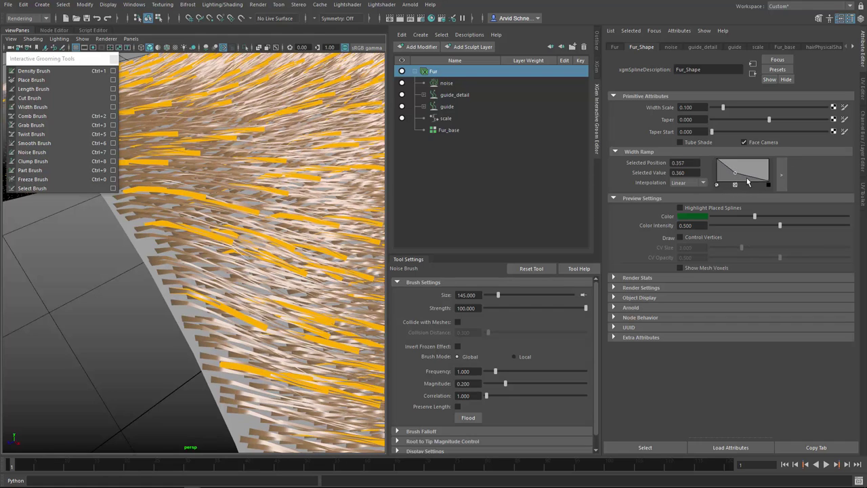
{"action": "left_click", "coordinate": [694, 185]}
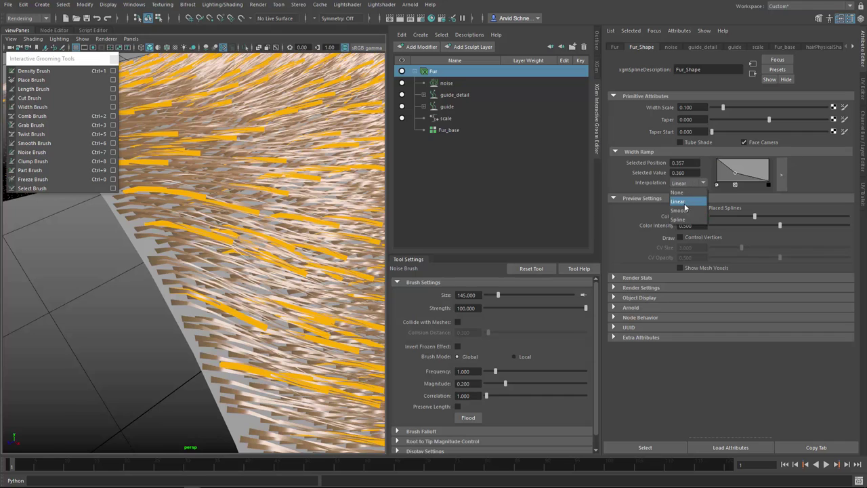
{"action": "left_click", "coordinate": [701, 197]}
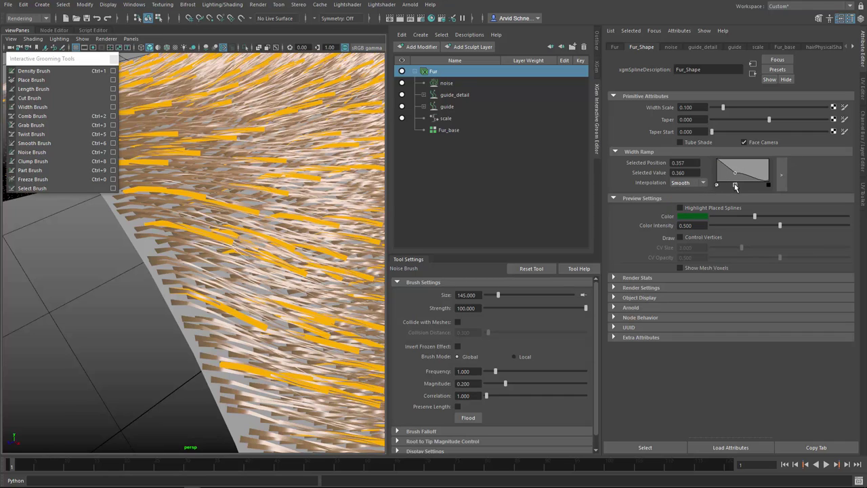
{"action": "left_click", "coordinate": [735, 185]}
Set the Width Ramp's start point to Spline interpolation and add a point at position 0.270 with value 0.200
{"action": "left_click", "coordinate": [687, 182]}
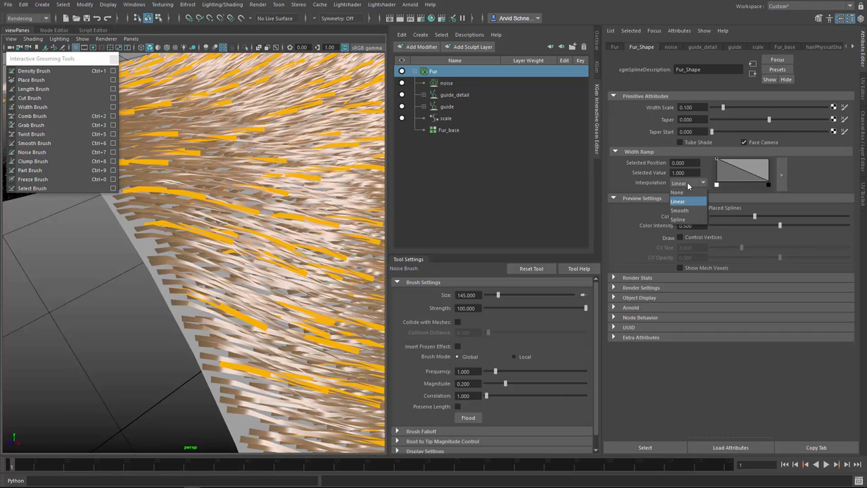
{"action": "left_click", "coordinate": [687, 207]}
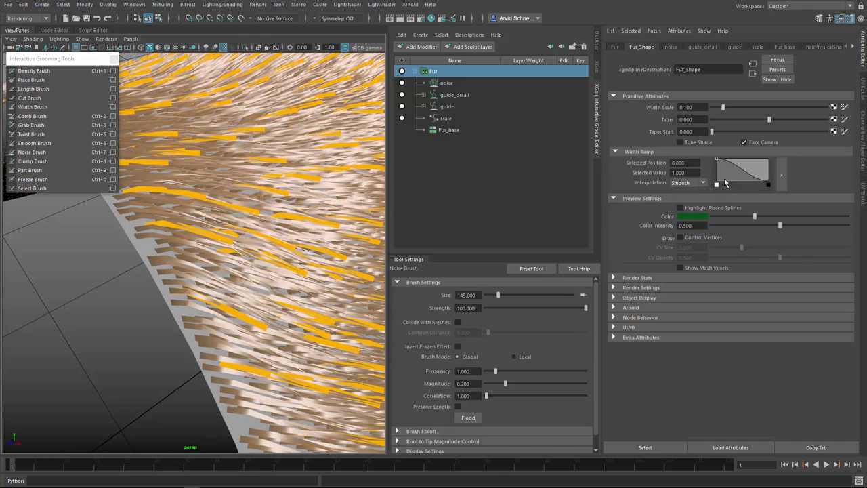
{"action": "left_click", "coordinate": [690, 183]}
{"action": "left_click", "coordinate": [687, 214]}
{"action": "left_click", "coordinate": [733, 175]}
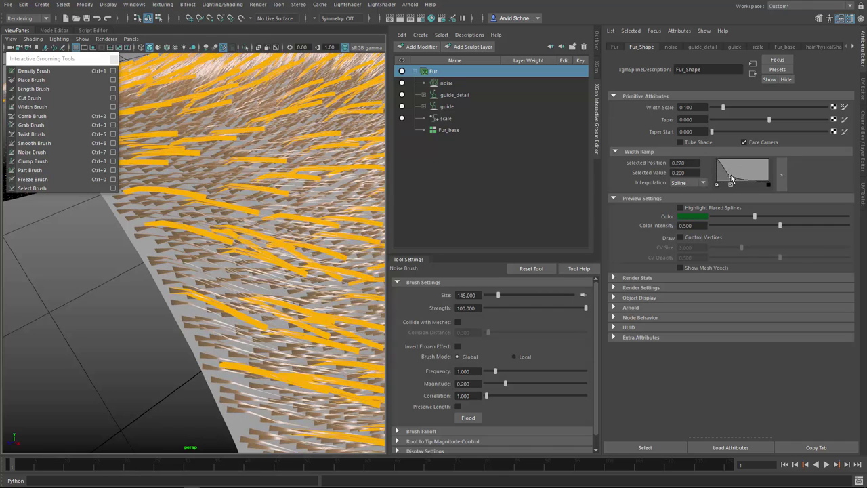
{"action": "left_click", "coordinate": [769, 182]}
Deselect the fur with the Select Tool and examine the tapered strands across the wider surface
{"action": "right_click_drag", "start_coordinate": [298, 205], "coordinate": [186, 251], "text": "alt"}
{"action": "key", "text": "q"}
{"action": "left_click", "coordinate": [46, 339]}
{"action": "mouse_move", "coordinate": [170, 277]}
{"action": "left_mouse_down", "text": "alt"}
{"action": "mouse_move", "coordinate": [140, 304]}
{"action": "mouse_move", "coordinate": [169, 257]}
{"action": "left_mouse_up", "text": "alt"}
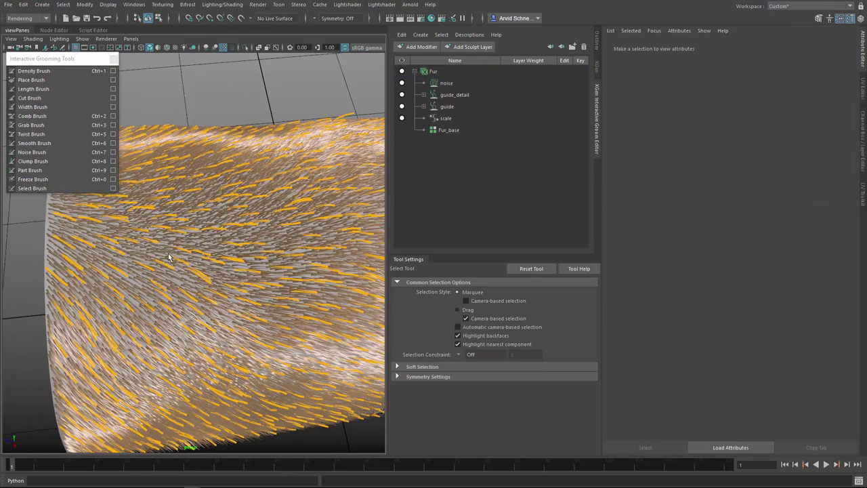
Set the Density Multiplier of the Fur_base generator to 3
{"action": "left_click", "coordinate": [455, 96]}
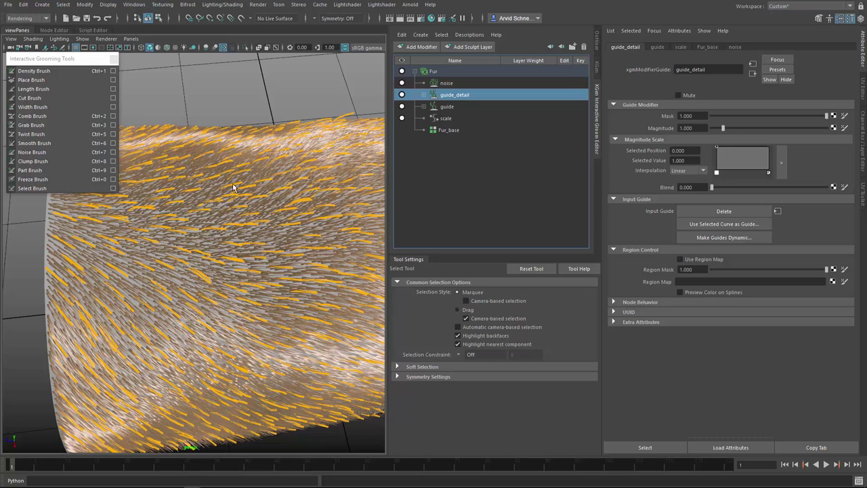
{"action": "left_click_drag", "start_coordinate": [233, 187], "coordinate": [260, 225], "text": "alt"}
{"action": "left_click", "coordinate": [449, 130]}
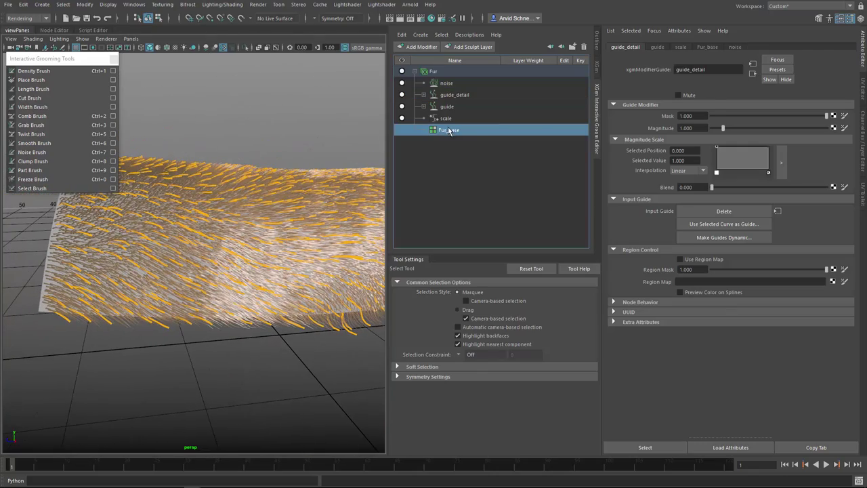
{"action": "left_click_drag", "start_coordinate": [680, 119], "coordinate": [698, 131]}
{"action": "type", "text": "3"}
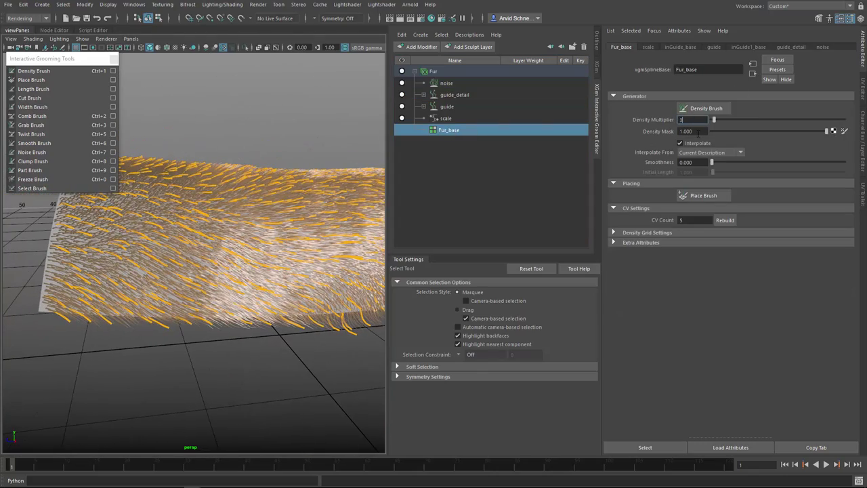
{"action": "key", "text": "Tab"}
{"action": "left_click", "coordinate": [245, 369]}
{"action": "left_click_drag", "start_coordinate": [245, 369], "coordinate": [349, 193], "text": "alt"}
Add a third sculpt layer to the sculpt1 modifier inside guide_detail and make it the layer being edited
{"action": "left_click", "coordinate": [461, 98]}
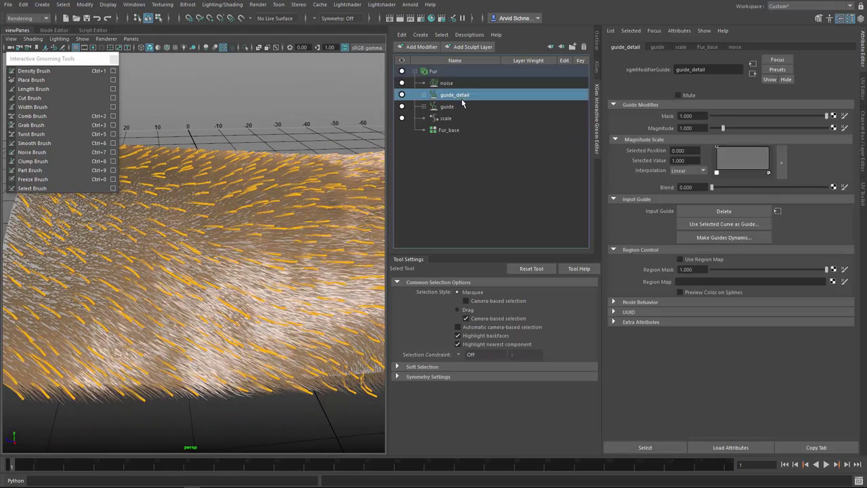
{"action": "left_click", "coordinate": [423, 96]}
{"action": "left_click", "coordinate": [463, 155]}
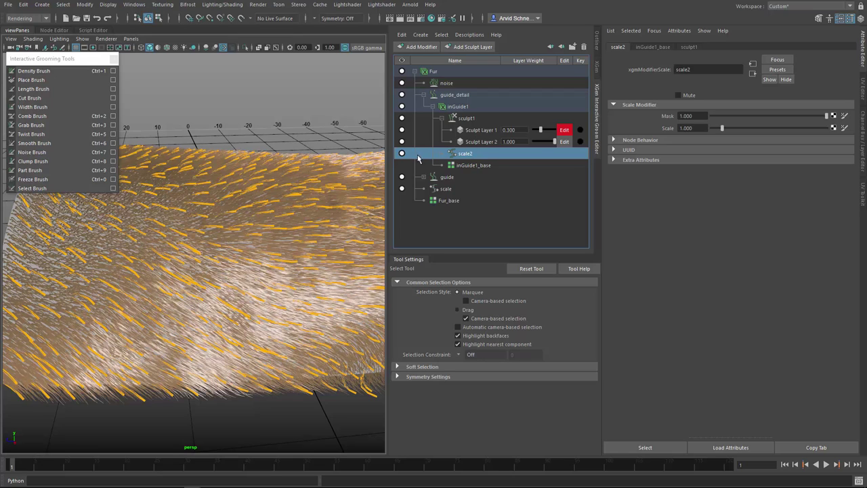
{"action": "left_click", "coordinate": [464, 118]}
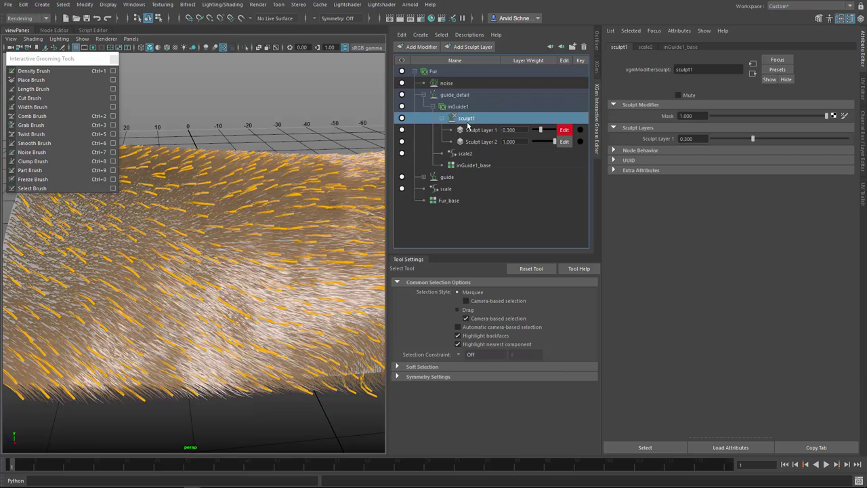
{"action": "left_click", "coordinate": [470, 47]}
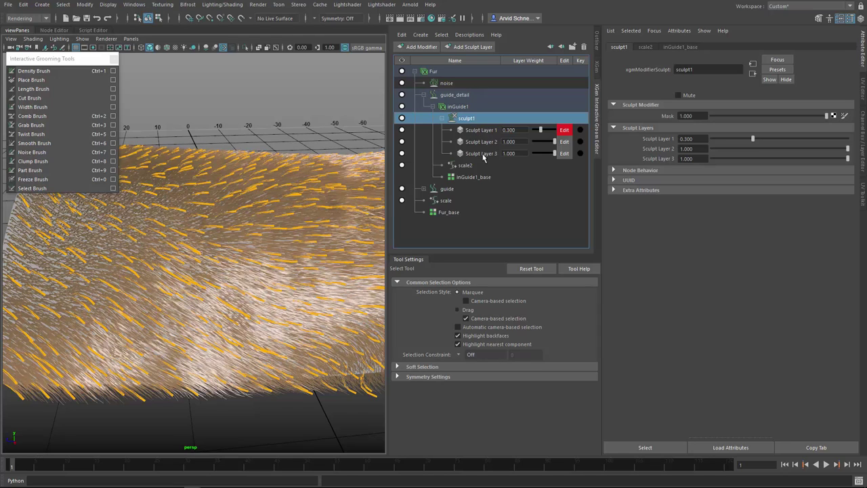
{"action": "left_click", "coordinate": [484, 157]}
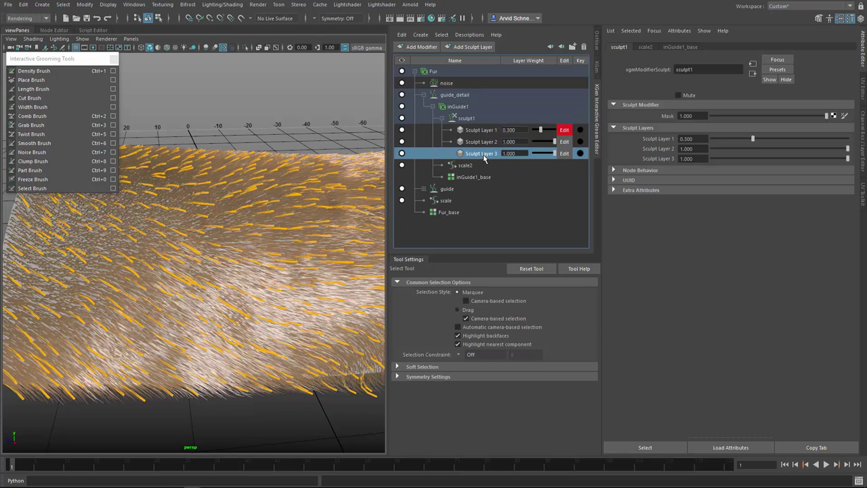
{"action": "left_click", "coordinate": [401, 153]}
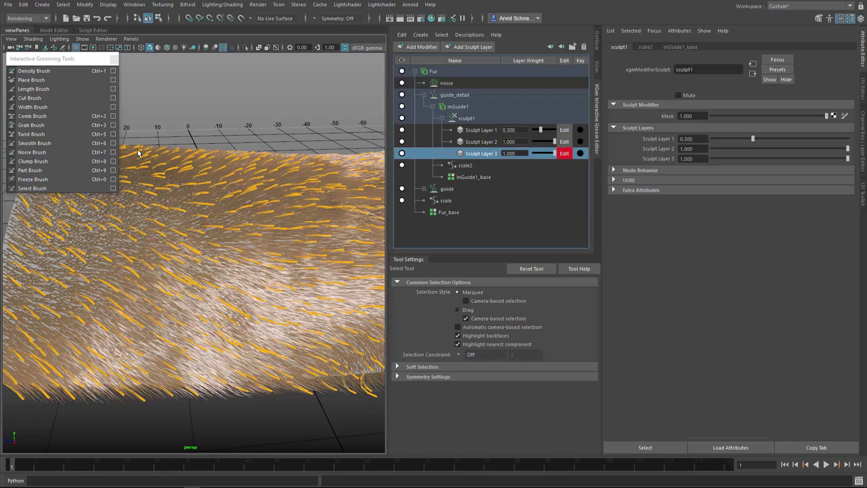
Vary the strand length around the surface with the Length Brush on Sculpt Layer 3
{"action": "left_click", "coordinate": [54, 91]}
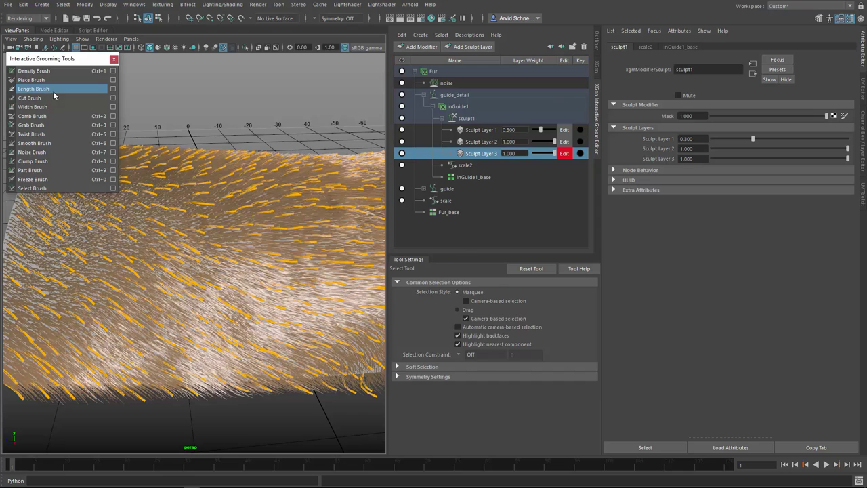
{"action": "right_click_drag", "start_coordinate": [193, 292], "coordinate": [157, 308], "text": "alt"}
{"action": "middle_click_drag", "start_coordinate": [158, 308], "coordinate": [184, 309], "text": "alt"}
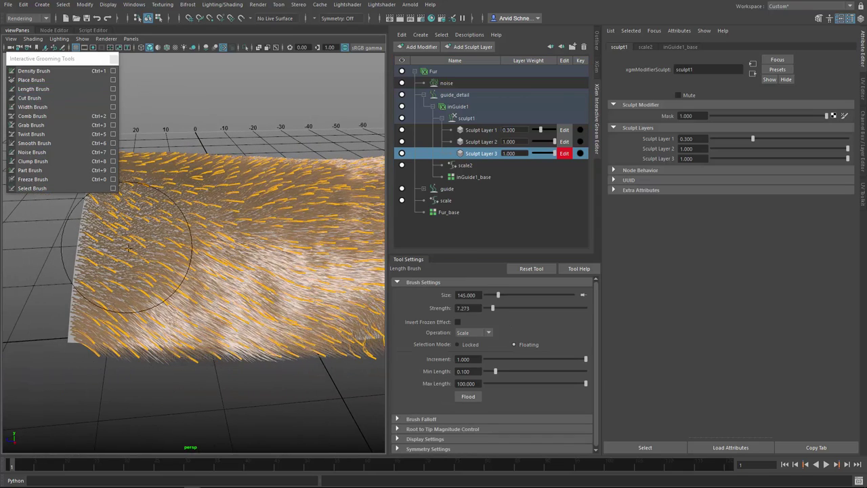
{"action": "middle_click_drag", "start_coordinate": [204, 288], "coordinate": [141, 291], "text": "alt"}
{"action": "left_click_drag", "start_coordinate": [205, 293], "coordinate": [192, 296], "text": "alt"}
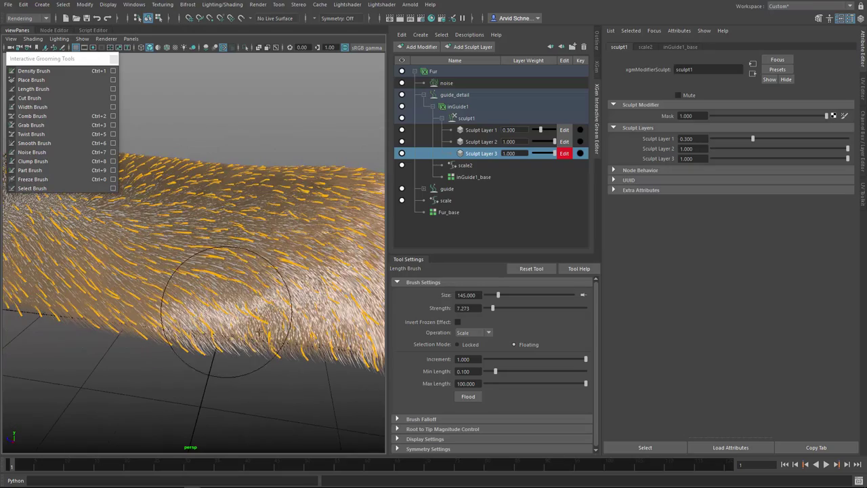
{"action": "left_click_drag", "start_coordinate": [262, 298], "coordinate": [228, 264], "text": "alt"}
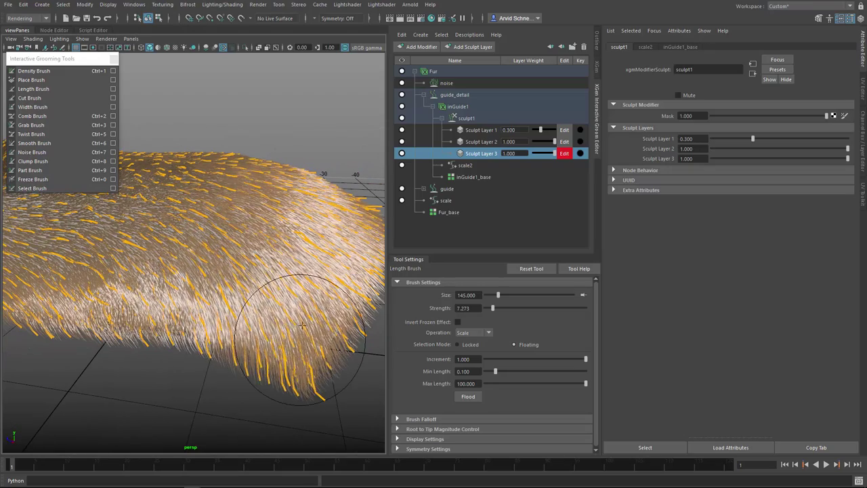
{"action": "mouse_move", "coordinate": [301, 325]}
{"action": "left_mouse_down", "text": "alt"}
{"action": "mouse_move", "coordinate": [237, 353]}
{"action": "mouse_move", "coordinate": [232, 294]}
{"action": "mouse_move", "coordinate": [251, 299]}
{"action": "mouse_move", "coordinate": [311, 251]}
{"action": "mouse_move", "coordinate": [301, 271]}
{"action": "mouse_move", "coordinate": [269, 288]}
{"action": "left_mouse_up", "text": "alt"}
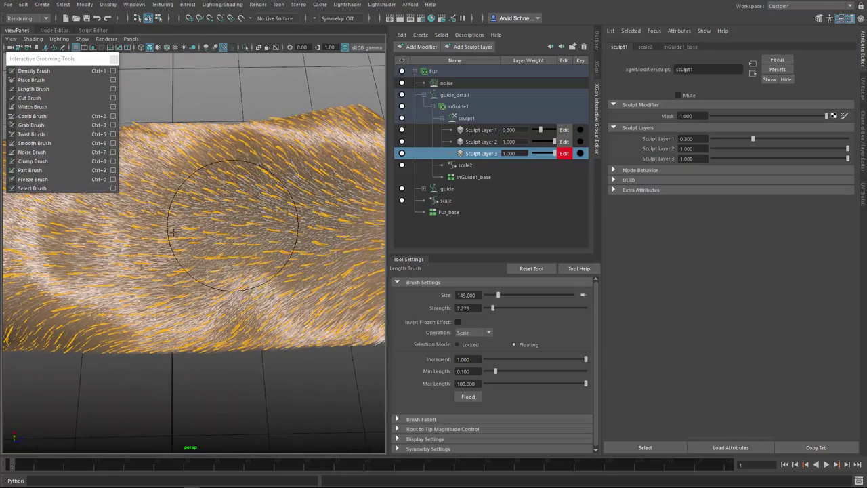
{"action": "left_click_drag", "start_coordinate": [173, 232], "coordinate": [261, 271], "text": "alt"}
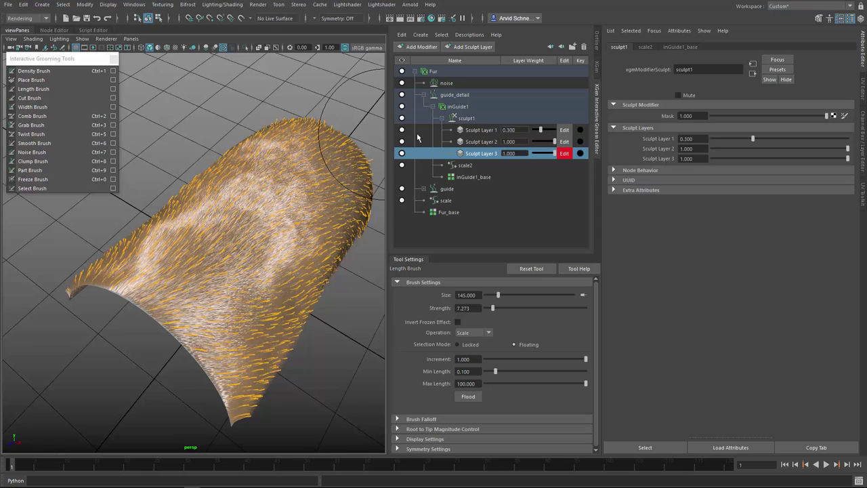
Add a fourth sculpt layer to sculpt1 and activate the Part Brush over the middle of the back
{"action": "left_click", "coordinate": [467, 49]}
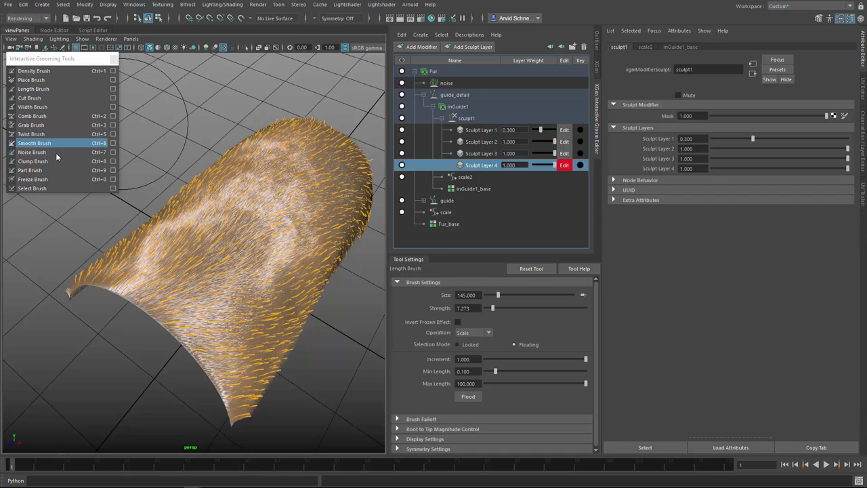
{"action": "left_click", "coordinate": [30, 170]}
{"action": "mouse_move", "coordinate": [221, 247]}
{"action": "left_mouse_down", "text": "alt"}
{"action": "mouse_move", "coordinate": [203, 234]}
{"action": "mouse_move", "coordinate": [218, 249]}
{"action": "mouse_move", "coordinate": [254, 227]}
{"action": "left_mouse_up", "text": "alt"}
{"action": "left_click_drag", "start_coordinate": [231, 286], "coordinate": [261, 281], "text": "alt"}
{"action": "right_click_drag", "start_coordinate": [234, 268], "coordinate": [271, 267], "text": "alt"}
{"action": "left_click_drag", "start_coordinate": [247, 268], "coordinate": [209, 270], "text": "alt"}
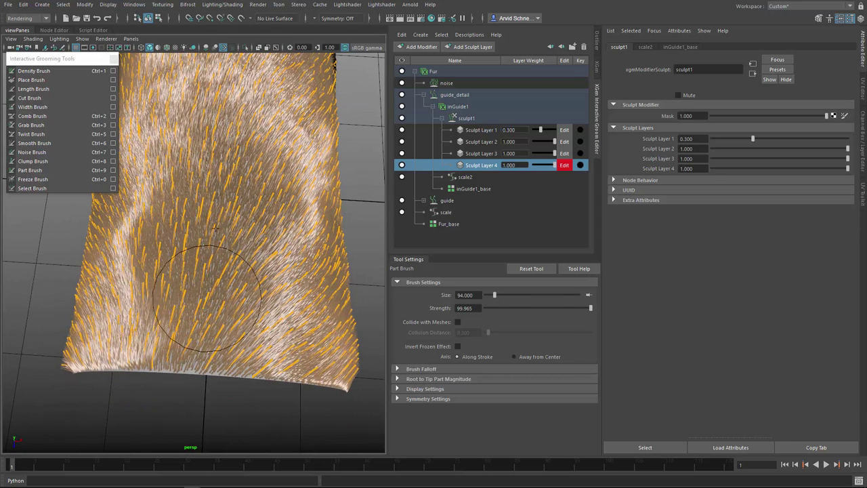
Part the fur along the centre line of the back on Sculpt Layer 4 and raise the brush strength to 113.905
{"action": "left_click_drag", "start_coordinate": [215, 237], "coordinate": [212, 171]}
{"action": "left_click_drag", "start_coordinate": [204, 261], "coordinate": [213, 165]}
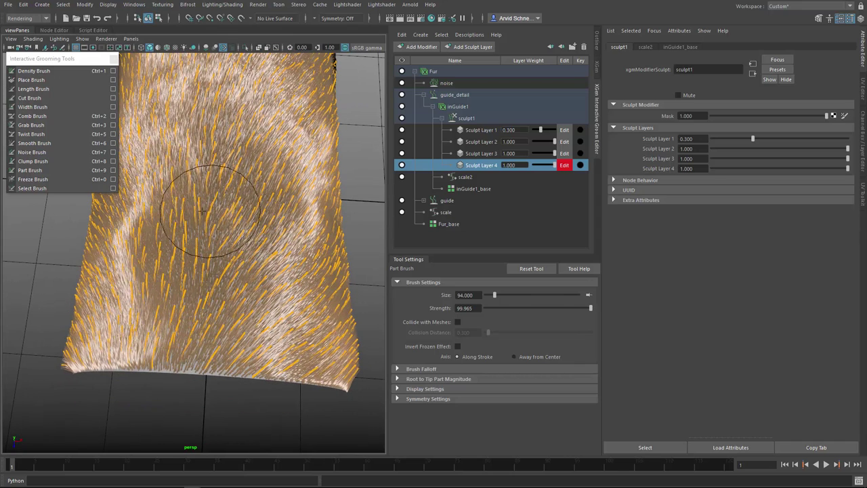
{"action": "left_click_drag", "start_coordinate": [206, 245], "coordinate": [210, 196]}
{"action": "mouse_move", "coordinate": [199, 275]}
{"action": "left_mouse_down"}
{"action": "mouse_move", "coordinate": [205, 242]}
{"action": "mouse_move", "coordinate": [188, 165]}
{"action": "mouse_move", "coordinate": [187, 327]}
{"action": "left_mouse_up"}
{"action": "key", "text": "m"}
{"action": "mouse_move", "coordinate": [215, 212]}
{"action": "left_mouse_down", "text": "alt"}
{"action": "mouse_move", "coordinate": [232, 135]}
{"action": "mouse_move", "coordinate": [214, 166]}
{"action": "mouse_move", "coordinate": [190, 299]}
{"action": "mouse_move", "coordinate": [214, 161]}
{"action": "mouse_move", "coordinate": [230, 144]}
{"action": "left_mouse_up", "text": "alt"}
Make Sculpt Layer 1 of the base guide's sculpt modifier editable and part the fur along the centre of the back
{"action": "left_click", "coordinate": [442, 119]}
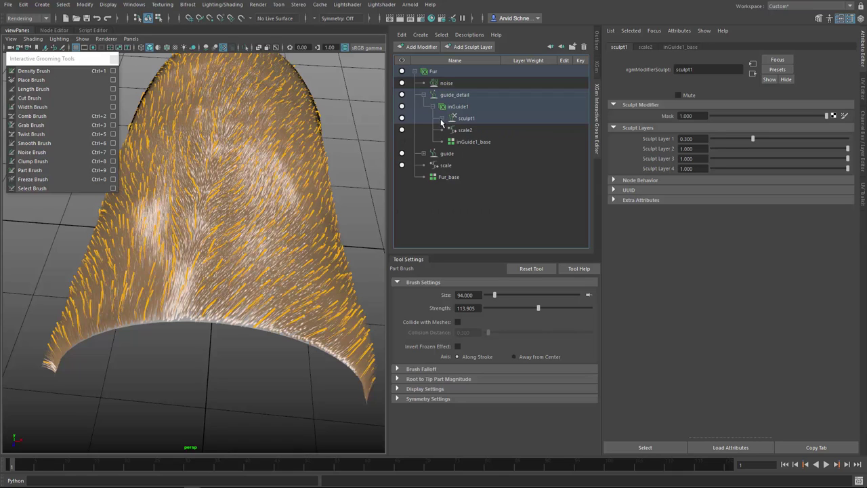
{"action": "left_click", "coordinate": [434, 107]}
{"action": "left_click", "coordinate": [425, 119]}
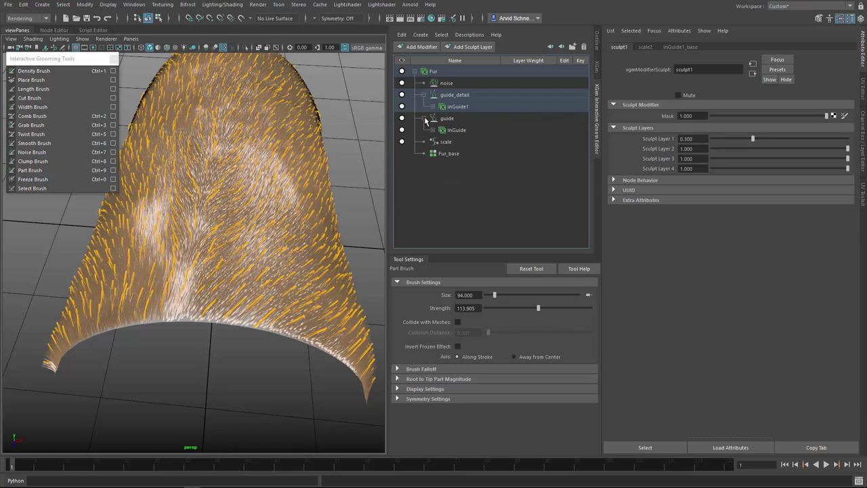
{"action": "left_click", "coordinate": [433, 131]}
{"action": "left_click", "coordinate": [472, 157]}
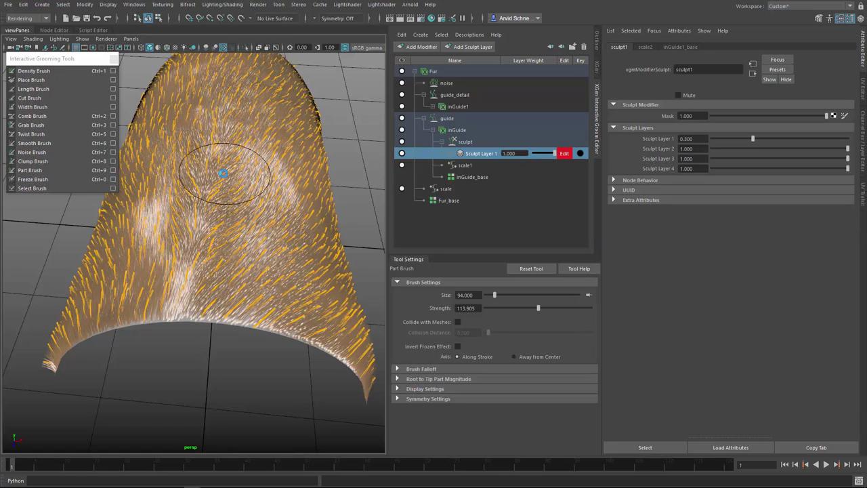
{"action": "mouse_move", "coordinate": [229, 218]}
{"action": "left_mouse_down", "text": "alt"}
{"action": "mouse_move", "coordinate": [274, 261]}
{"action": "mouse_move", "coordinate": [246, 200]}
{"action": "left_mouse_up", "text": "alt"}
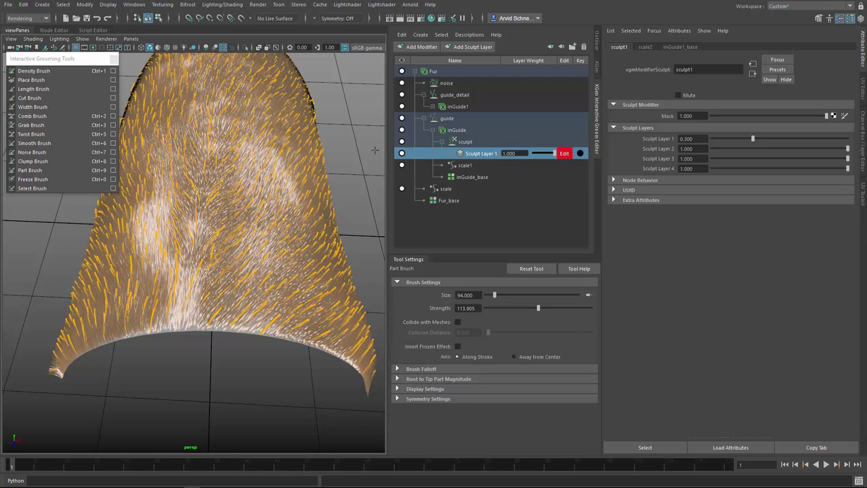
Activate the Comb Brush and make Sculpt Layer 4 of sculpt1 inside guide_detail the layer being edited
{"action": "left_click", "coordinate": [32, 115]}
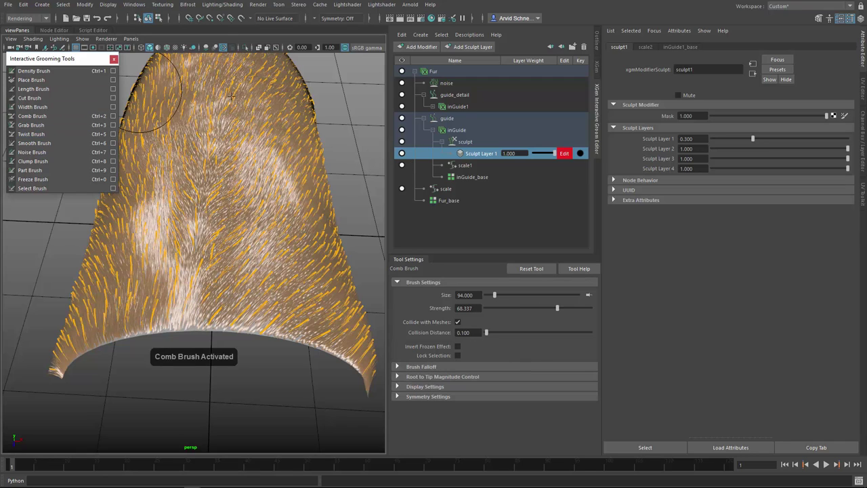
{"action": "left_click", "coordinate": [434, 107]}
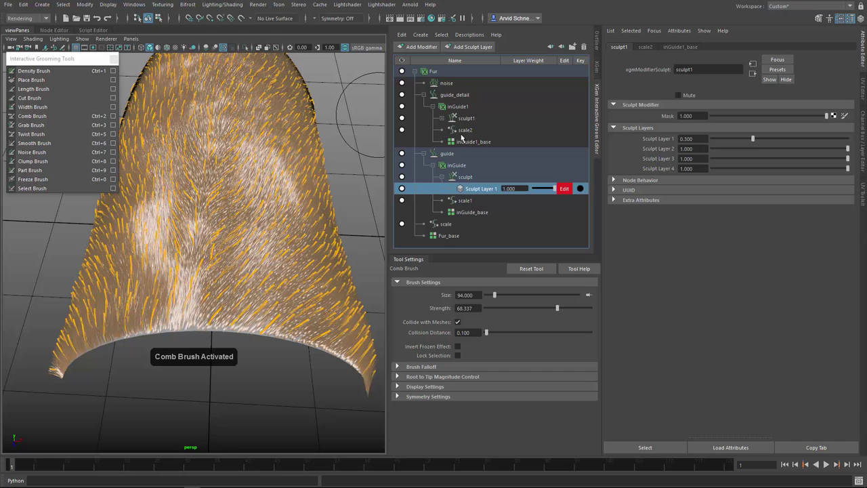
{"action": "left_click", "coordinate": [441, 119]}
{"action": "left_click", "coordinate": [518, 165]}
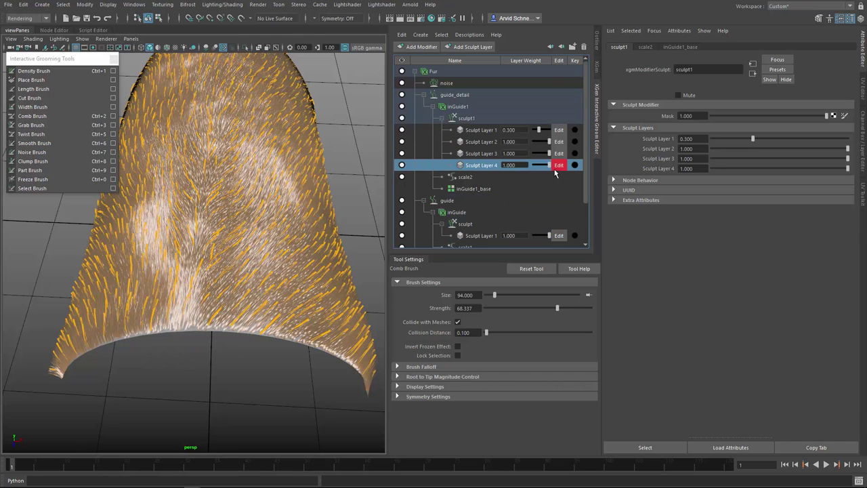
Comb the fur along the lower centre line of the back on Sculpt Layer 4 with the Comb Brush
{"action": "left_click", "coordinate": [41, 115]}
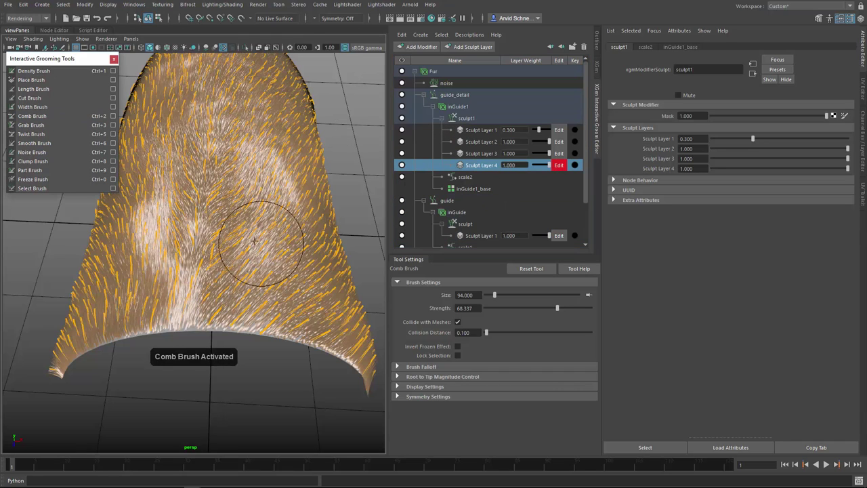
{"action": "mouse_move", "coordinate": [231, 234]}
{"action": "left_mouse_down"}
{"action": "mouse_move", "coordinate": [229, 184]}
{"action": "mouse_move", "coordinate": [196, 206]}
{"action": "mouse_move", "coordinate": [177, 281]}
{"action": "mouse_move", "coordinate": [217, 267]}
{"action": "mouse_move", "coordinate": [220, 278]}
{"action": "left_mouse_up"}
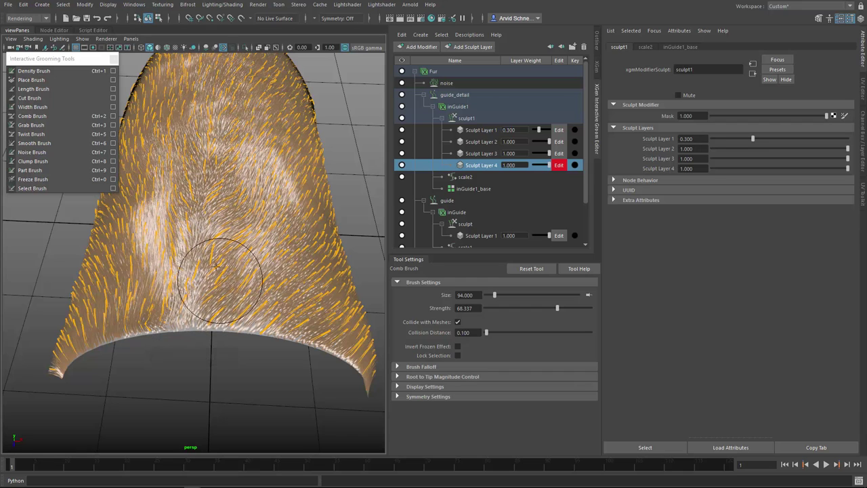
{"action": "mouse_move", "coordinate": [247, 215]}
{"action": "left_mouse_down", "text": "alt"}
{"action": "mouse_move", "coordinate": [238, 162]}
{"action": "mouse_move", "coordinate": [169, 187]}
{"action": "mouse_move", "coordinate": [218, 205]}
{"action": "mouse_move", "coordinate": [170, 180]}
{"action": "left_mouse_up", "text": "alt"}
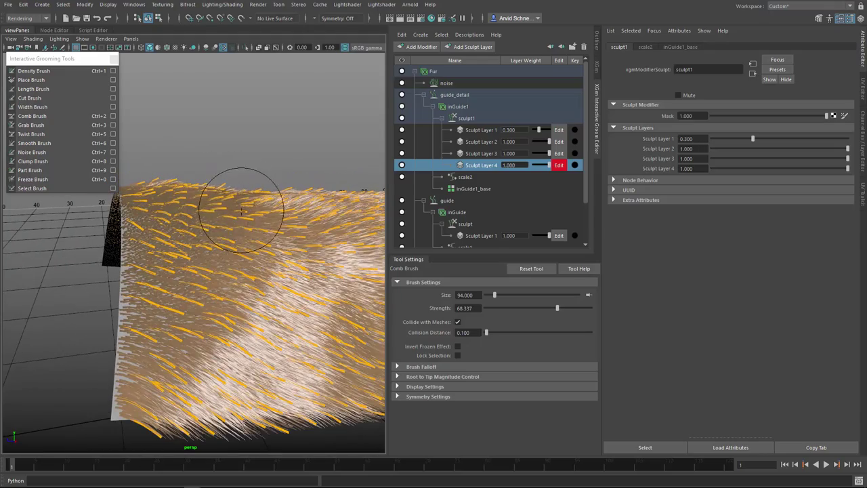
{"action": "left_click_drag", "start_coordinate": [267, 220], "coordinate": [252, 271], "text": "alt"}
{"action": "right_click_drag", "start_coordinate": [252, 271], "coordinate": [216, 256], "text": "alt"}
{"action": "left_click_drag", "start_coordinate": [215, 256], "coordinate": [218, 186], "text": "alt"}
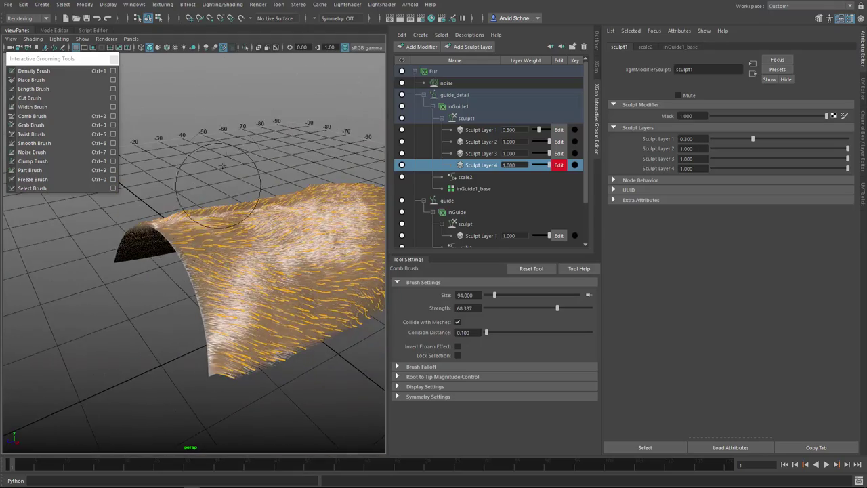
Leave the Comb Brush and hide the inGuide and inGuide1 descriptions in the scene
{"action": "key", "text": "q"}
{"action": "left_click", "coordinate": [240, 126]}
{"action": "left_click_drag", "start_coordinate": [288, 149], "coordinate": [229, 137], "text": "alt"}
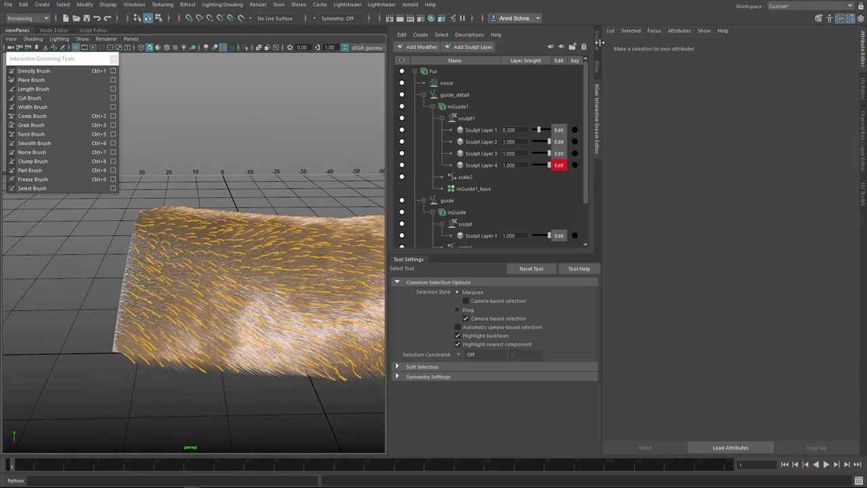
{"action": "left_click", "coordinate": [596, 40]}
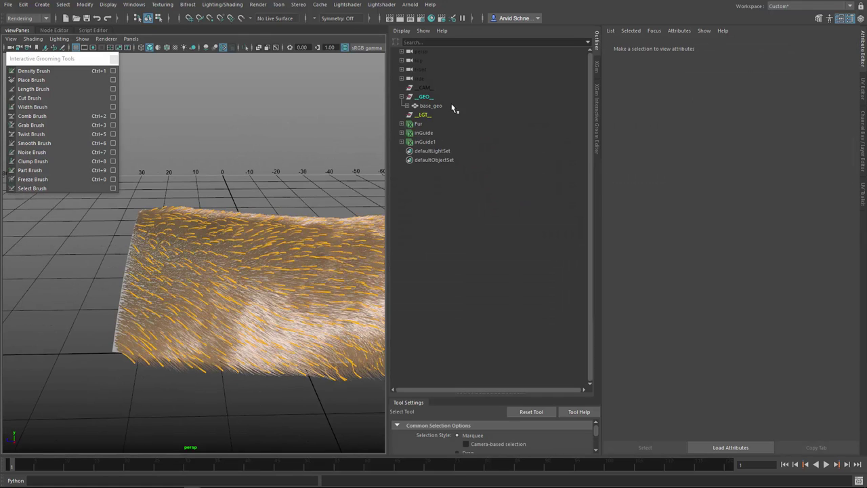
{"action": "left_click", "coordinate": [434, 141]}
{"action": "left_click", "coordinate": [431, 132], "text": "shift"}
{"action": "key", "text": "ctrl+h"}
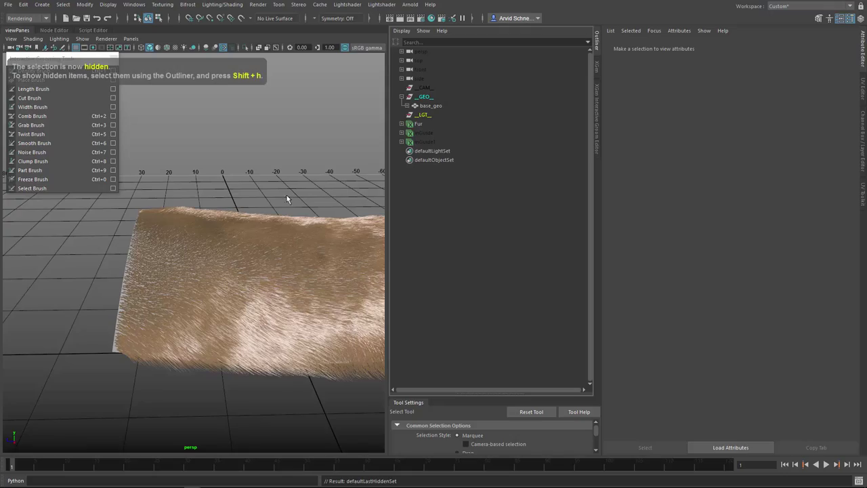
Select the Fur description and collapse the guide_detail and guide modifiers in its hierarchy
{"action": "left_click_drag", "start_coordinate": [286, 198], "coordinate": [217, 115], "text": "alt"}
{"action": "left_click", "coordinate": [429, 124]}
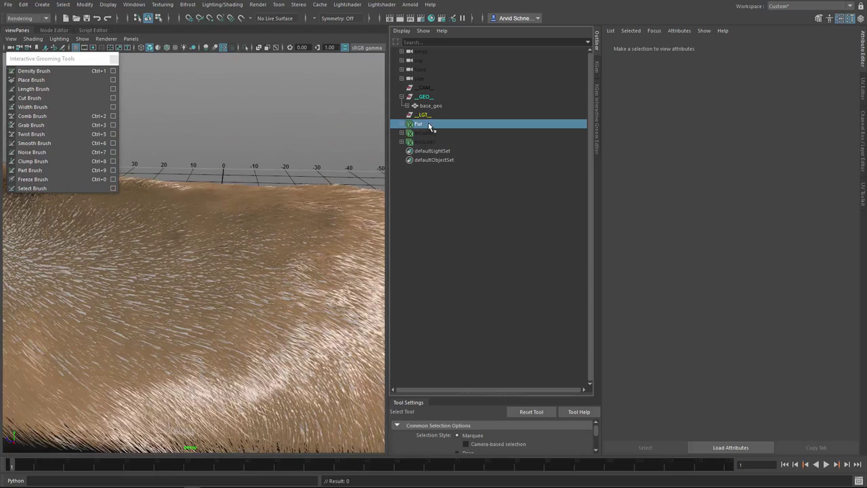
{"action": "left_click", "coordinate": [596, 128]}
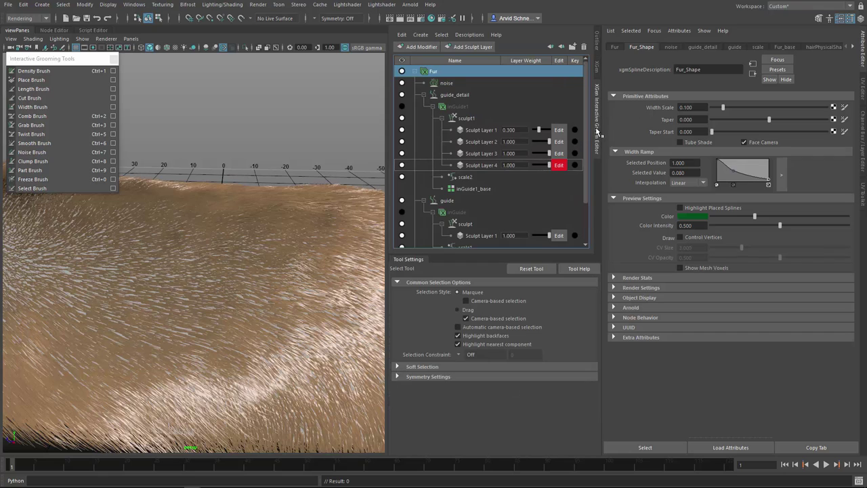
{"action": "left_click", "coordinate": [424, 95]}
{"action": "left_click", "coordinate": [424, 106]}
{"action": "left_click", "coordinate": [436, 165]}
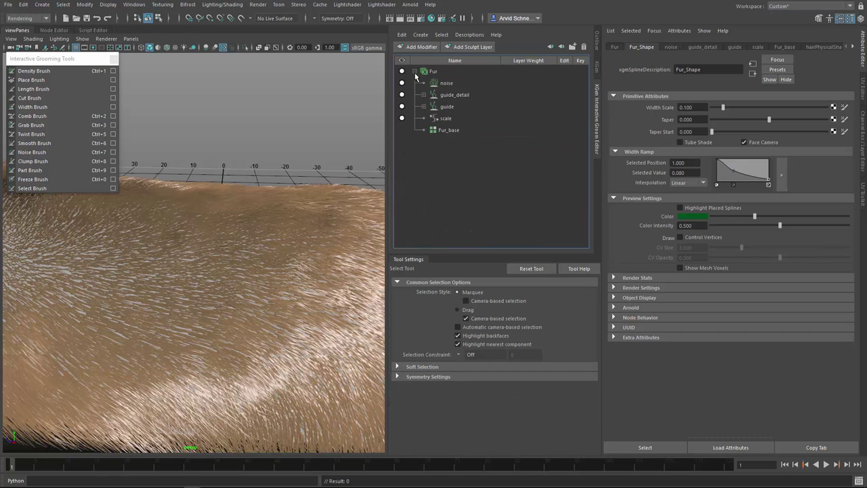
Add a Collision modifier to the Fur description
{"action": "left_click", "coordinate": [422, 47]}
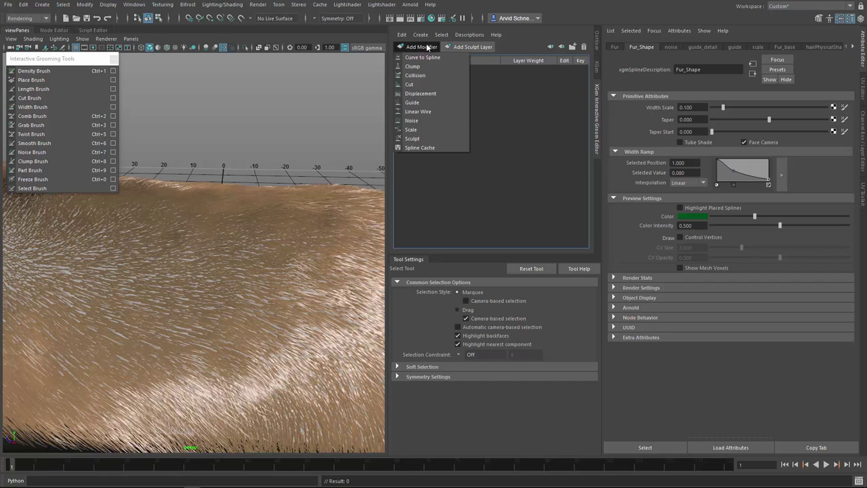
{"action": "left_click", "coordinate": [476, 155]}
{"action": "left_click", "coordinate": [446, 73]}
{"action": "left_click", "coordinate": [422, 50]}
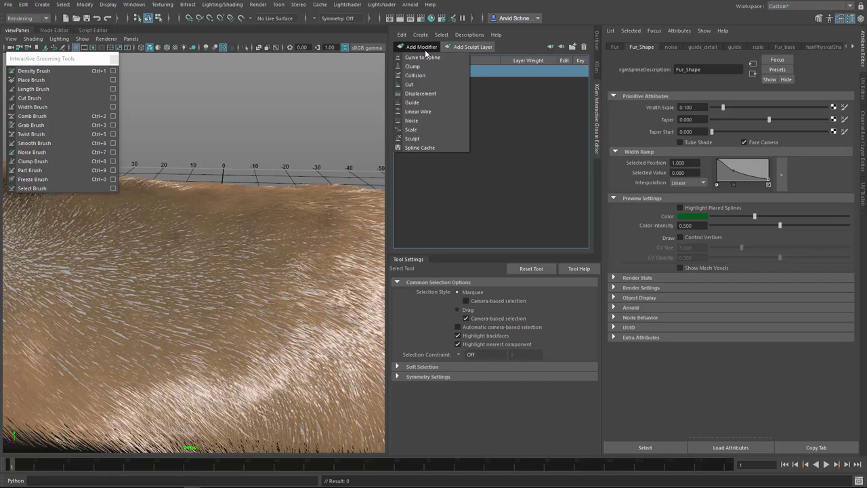
{"action": "left_click", "coordinate": [429, 77]}
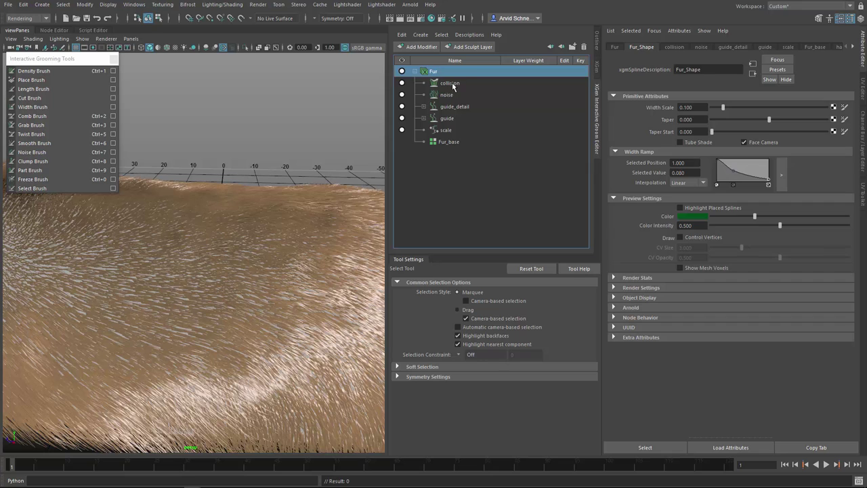
{"action": "left_click", "coordinate": [453, 84]}
{"action": "left_click", "coordinate": [296, 153]}
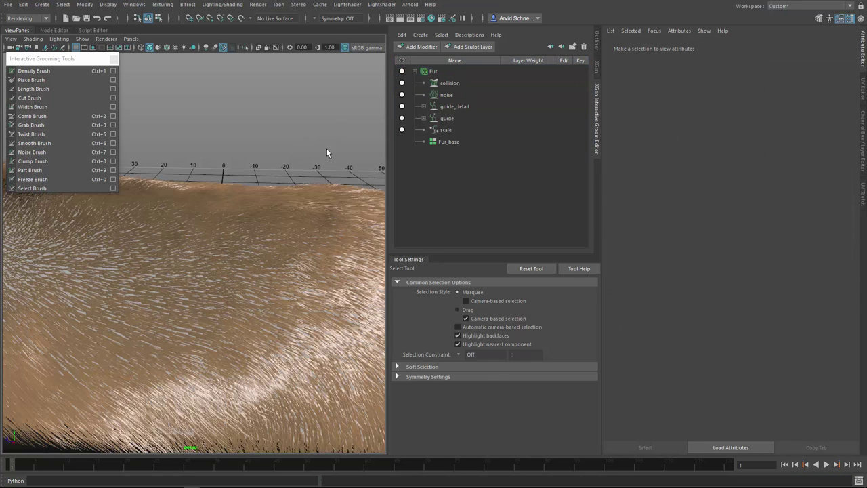
Create a polygon sphere in the scene and scale it up uniformly as a collider for the fur
{"action": "left_click_drag", "start_coordinate": [335, 132], "coordinate": [280, 168], "text": "alt"}
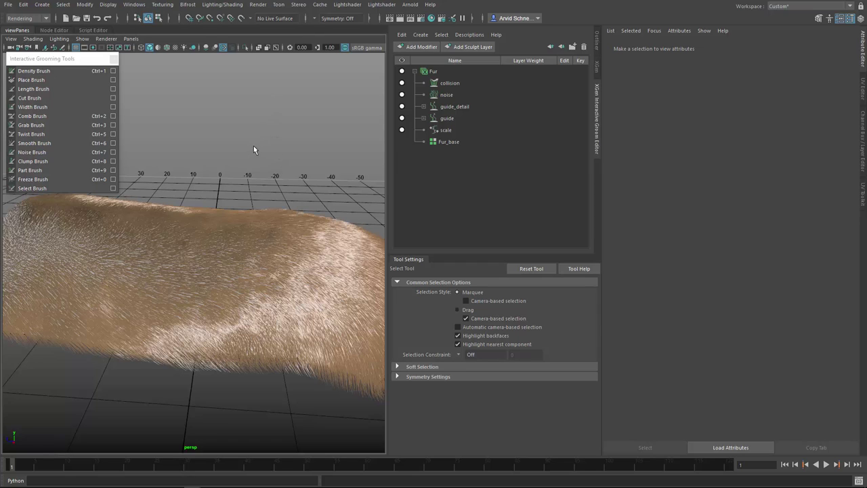
{"action": "left_click_drag", "start_coordinate": [221, 196], "coordinate": [247, 217], "text": "alt"}
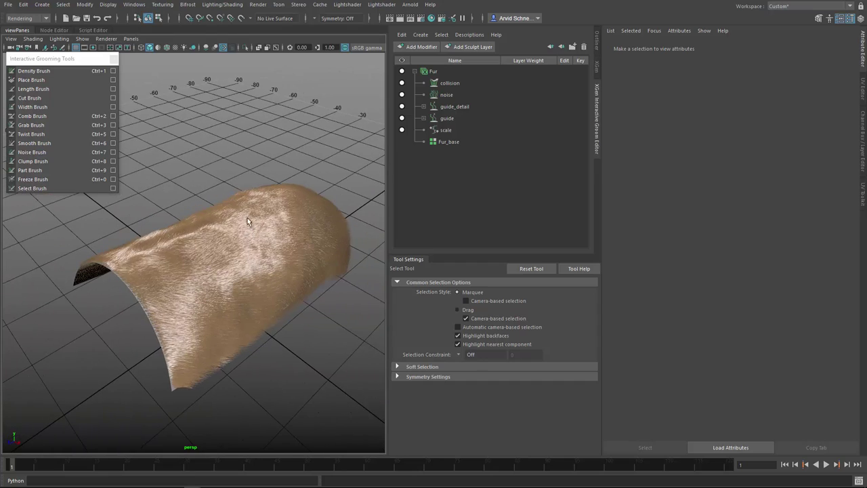
{"action": "left_click_drag", "start_coordinate": [315, 158], "coordinate": [308, 181], "text": "alt"}
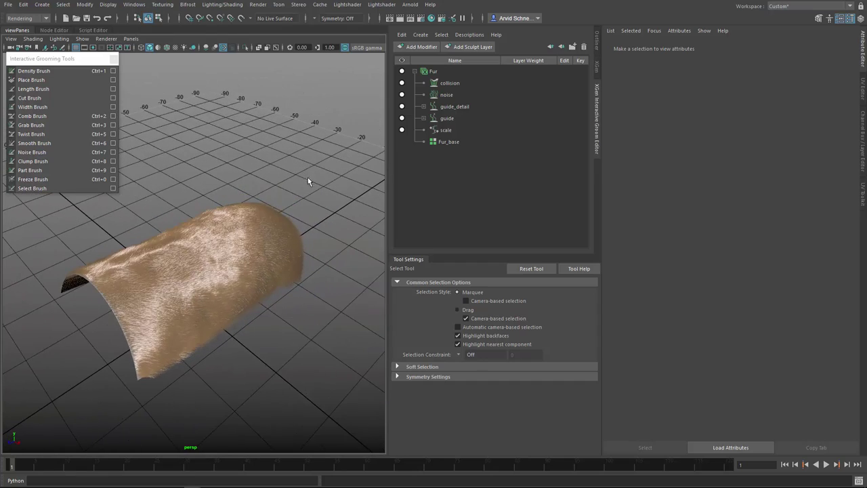
{"action": "right_click_drag", "start_coordinate": [299, 162], "coordinate": [339, 164], "text": "shift"}
{"action": "key", "text": "w"}
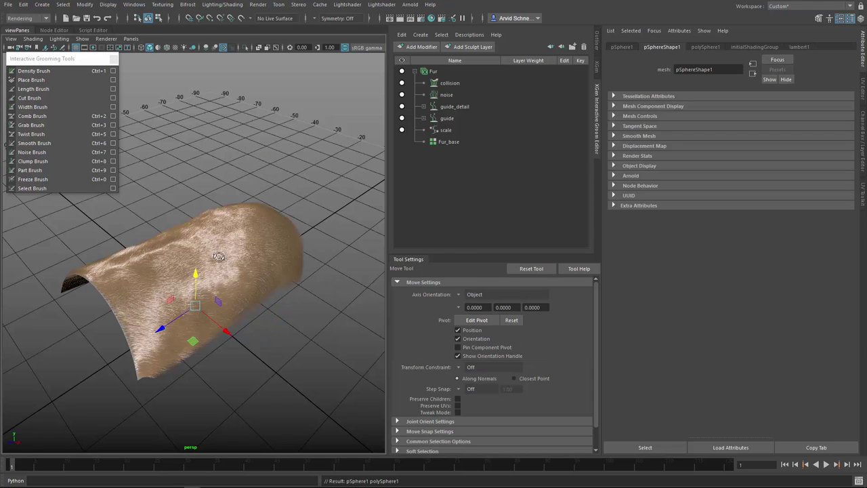
{"action": "left_click_drag", "start_coordinate": [209, 302], "coordinate": [198, 183], "text": "alt"}
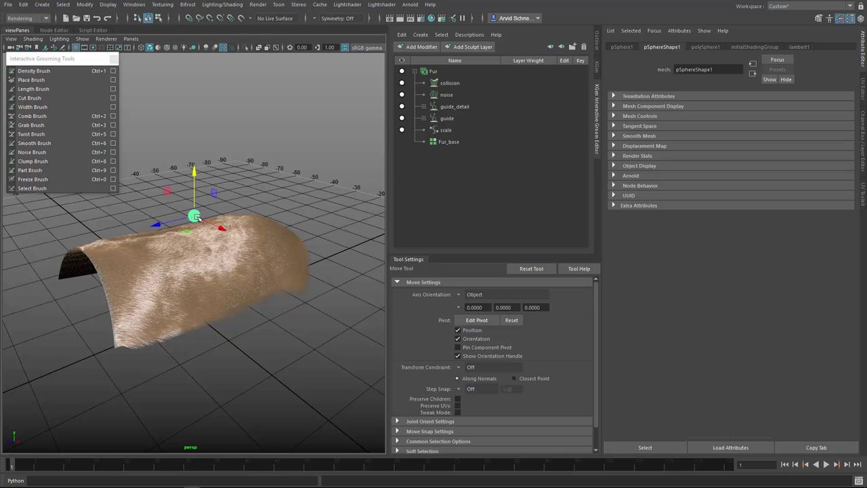
{"action": "key", "text": "r"}
{"action": "left_click_drag", "start_coordinate": [195, 217], "coordinate": [165, 214]}
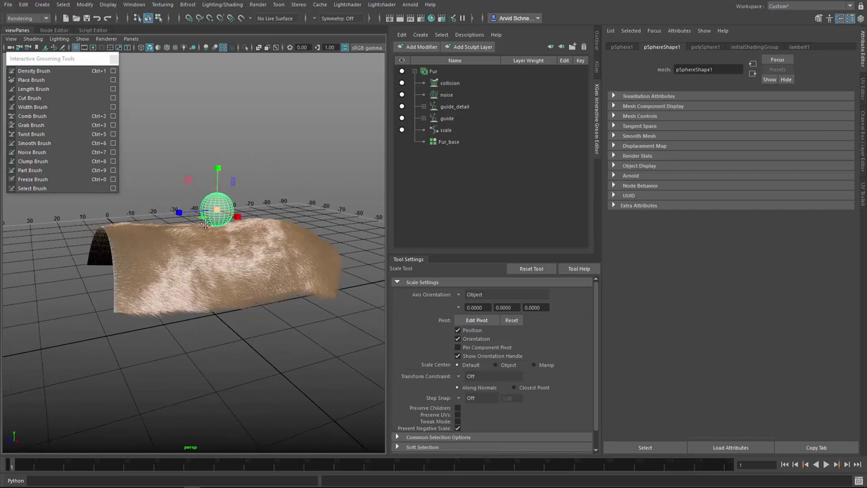
{"action": "right_click_drag", "start_coordinate": [165, 214], "coordinate": [271, 195], "text": "alt"}
{"action": "left_click_drag", "start_coordinate": [271, 195], "coordinate": [251, 190], "text": "alt"}
Move the sphere so it hovers just above the furry back
{"action": "key", "text": "w"}
{"action": "left_click_drag", "start_coordinate": [234, 152], "coordinate": [185, 226]}
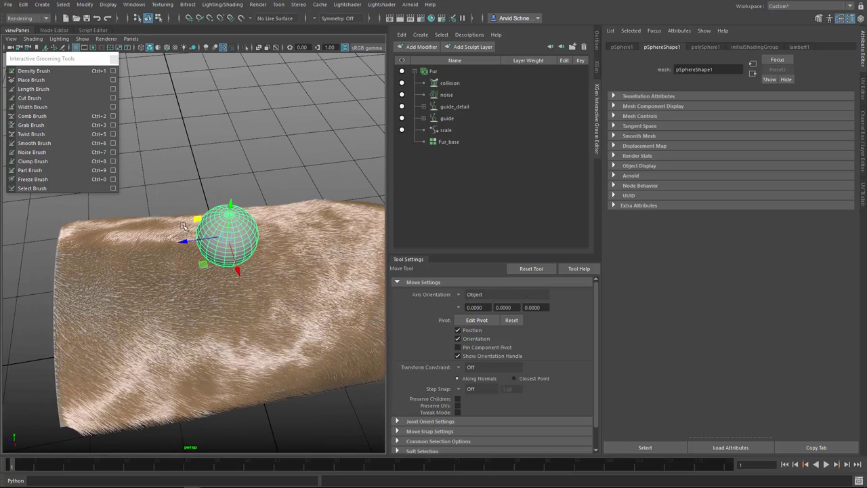
{"action": "left_click_drag", "start_coordinate": [239, 240], "coordinate": [236, 205], "text": "alt"}
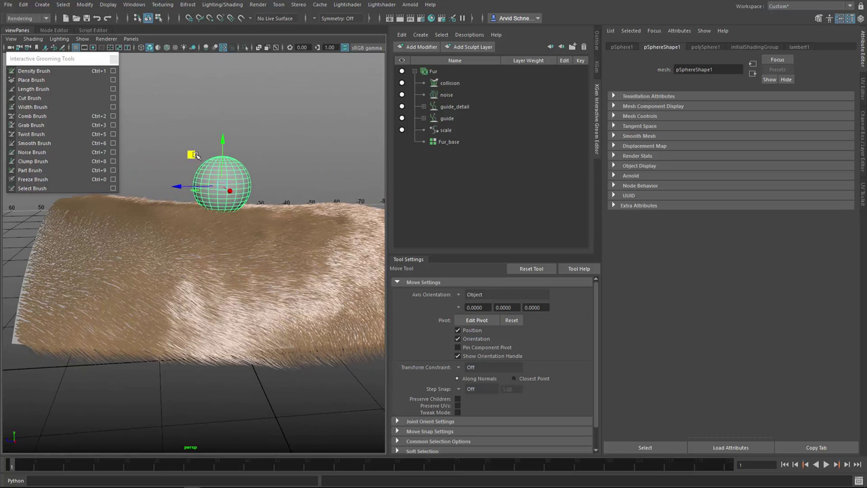
{"action": "middle_click_drag", "start_coordinate": [196, 157], "coordinate": [161, 130]}
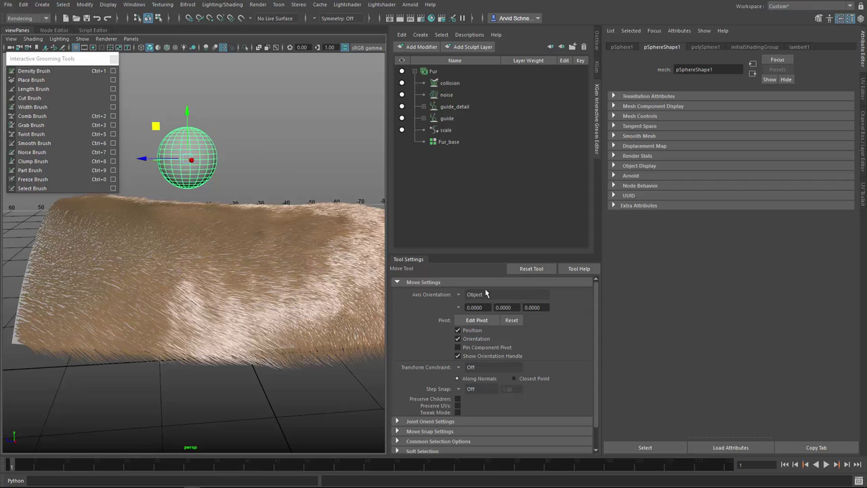
Try to add the sphere to the collision modifier's collision objects and save the scene
{"action": "left_click", "coordinate": [450, 84]}
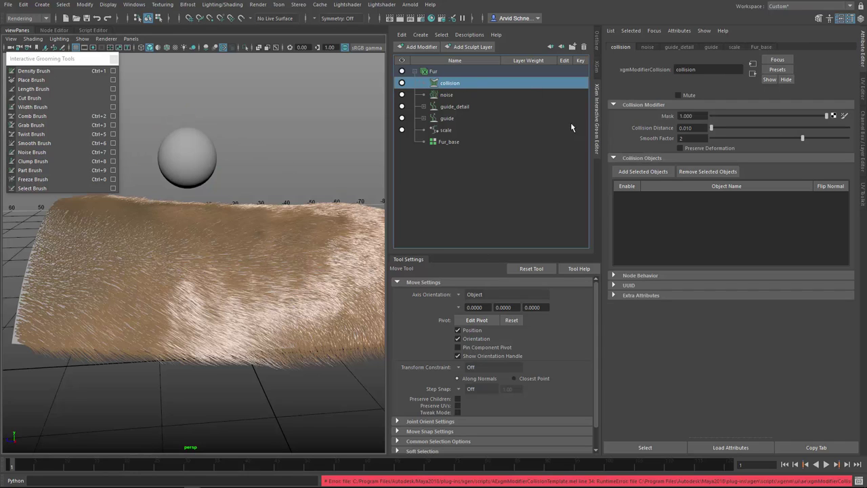
{"action": "left_click", "coordinate": [650, 171]}
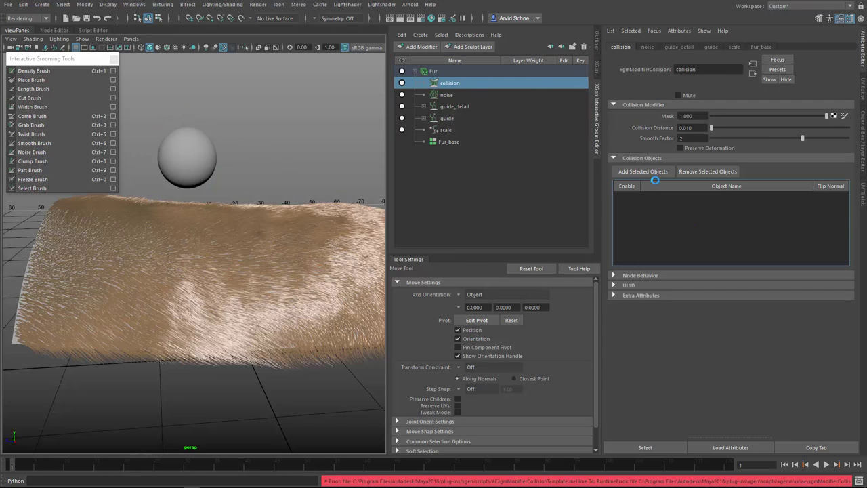
{"action": "key", "text": "ctrl+s"}
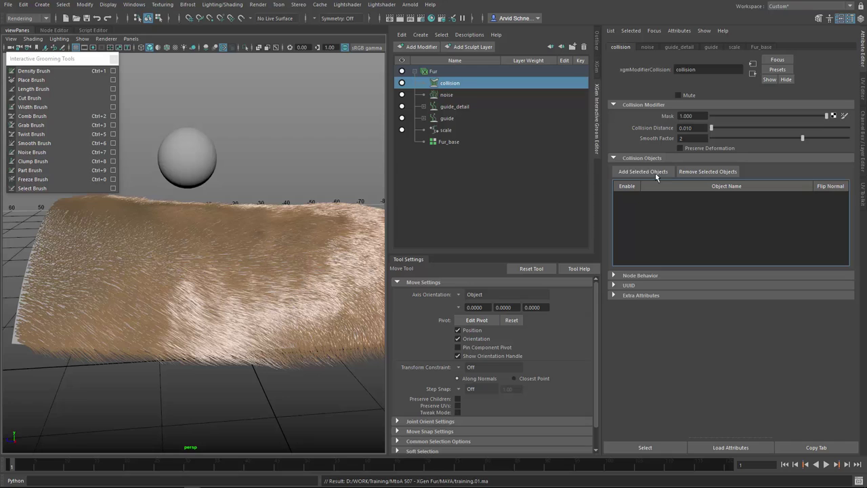
Open a copy of the collision modifier's attributes in a separate window and add pSphere1 as a collision object with the sphere selected
{"action": "left_click", "coordinate": [458, 82]}
{"action": "left_click", "coordinate": [212, 155]}
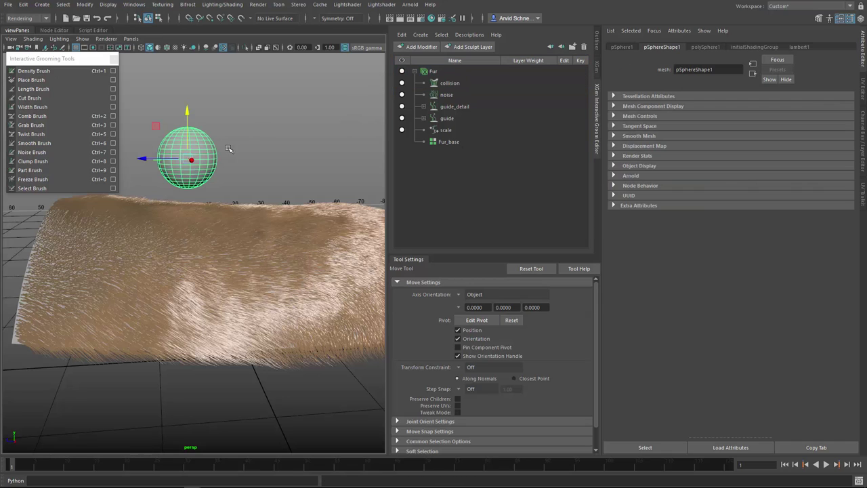
{"action": "left_click", "coordinate": [458, 86]}
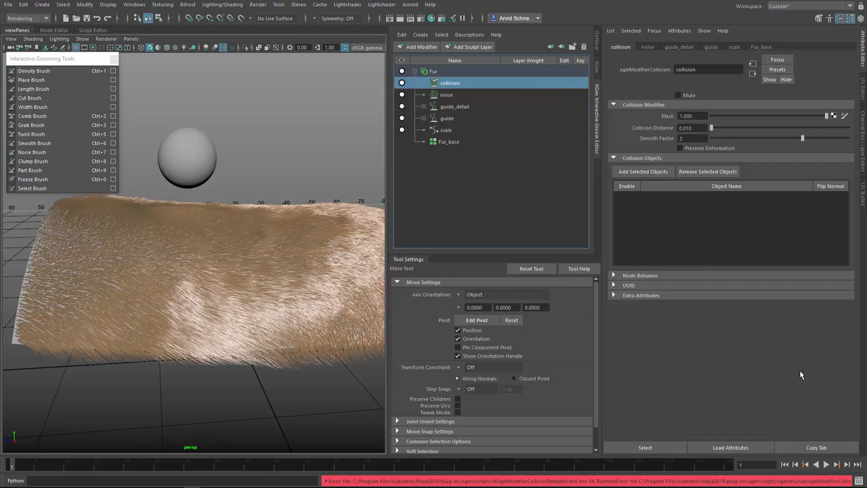
{"action": "left_click", "coordinate": [816, 447]}
{"action": "left_click_drag", "start_coordinate": [430, 170], "coordinate": [427, 100]}
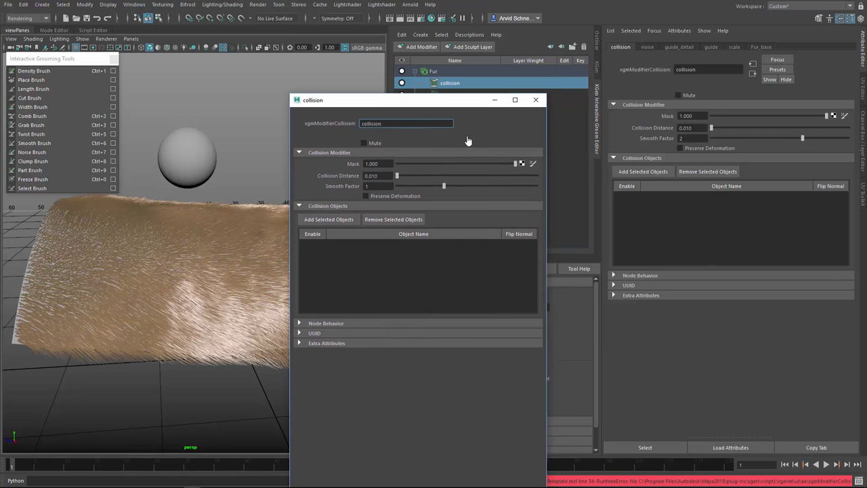
{"action": "left_click_drag", "start_coordinate": [467, 141], "coordinate": [518, 102]}
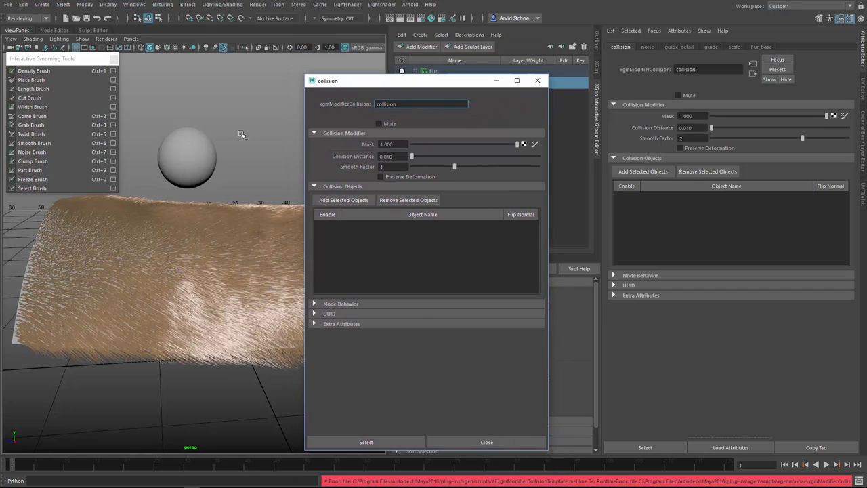
{"action": "left_click", "coordinate": [211, 163]}
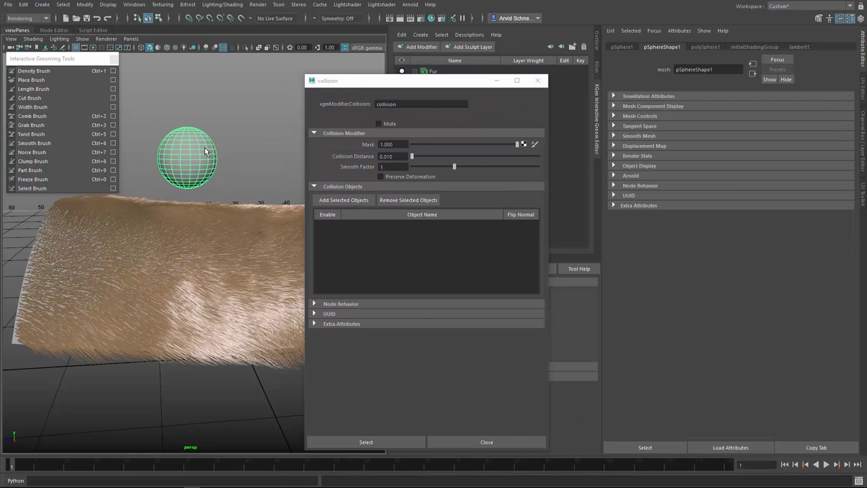
{"action": "left_click", "coordinate": [341, 202]}
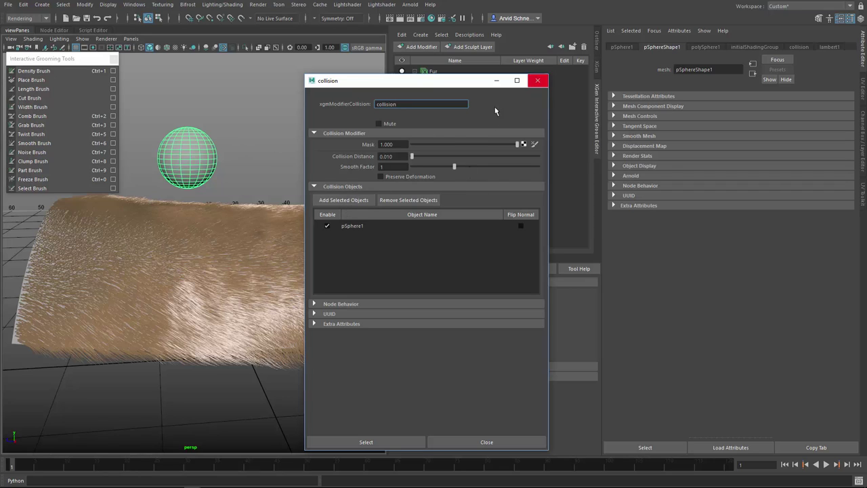
{"action": "left_click", "coordinate": [538, 81]}
Move the sphere down into the fur in the middle of the back
{"action": "key", "text": "w"}
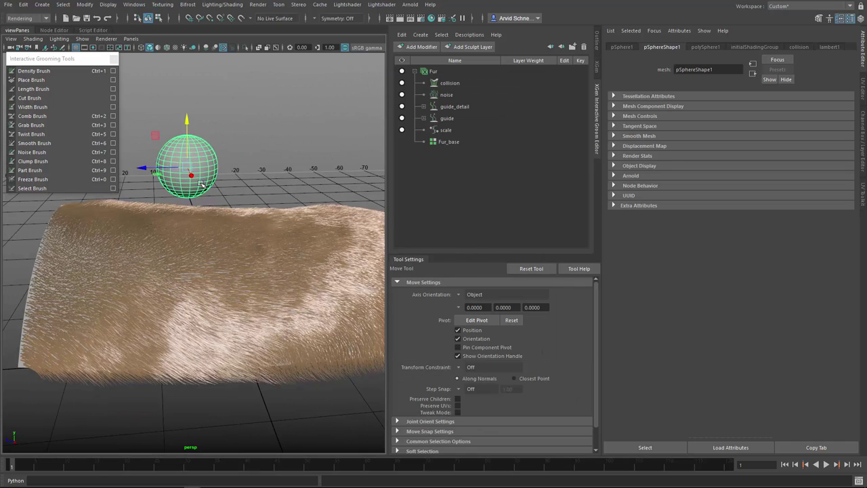
{"action": "middle_click_drag", "start_coordinate": [158, 139], "coordinate": [216, 190]}
{"action": "left_click_drag", "start_coordinate": [216, 189], "coordinate": [220, 234], "text": "alt"}
{"action": "right_click_drag", "start_coordinate": [220, 234], "coordinate": [252, 237], "text": "alt"}
{"action": "left_click_drag", "start_coordinate": [252, 237], "coordinate": [242, 229], "text": "alt"}
{"action": "middle_click_drag", "start_coordinate": [242, 229], "coordinate": [229, 218]}
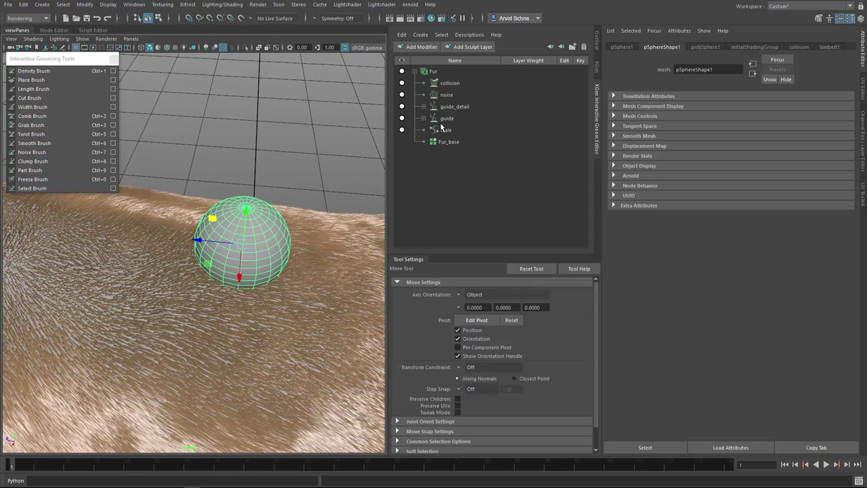
Set the collision modifier's Collision Distance to 0.380
{"action": "left_click", "coordinate": [450, 83]}
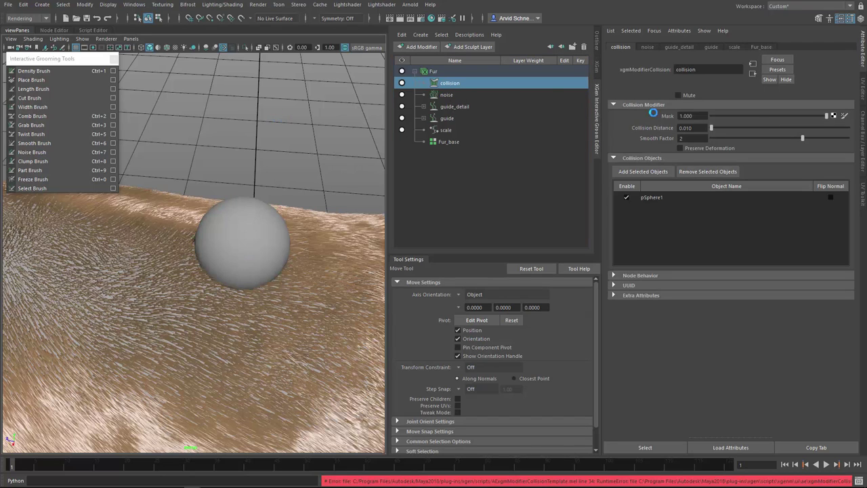
{"action": "mouse_move", "coordinate": [706, 127]}
{"action": "left_mouse_down", "text": "ctrl"}
{"action": "mouse_move", "coordinate": [837, 136]}
{"action": "mouse_move", "coordinate": [717, 127]}
{"action": "left_mouse_up", "text": "ctrl"}
{"action": "left_click_drag", "start_coordinate": [323, 190], "coordinate": [260, 226], "text": "alt"}
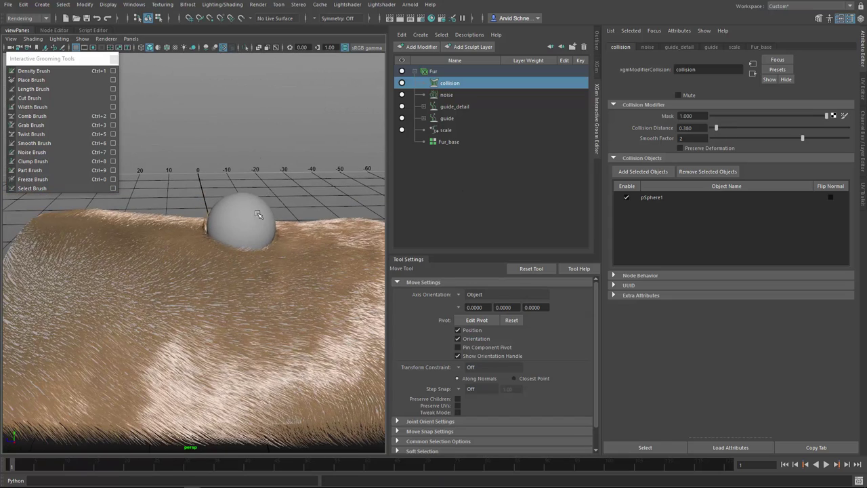
Move the sphere up out of the fur so it sits just above the back
{"action": "left_click", "coordinate": [250, 210]}
{"action": "left_click_drag", "start_coordinate": [187, 181], "coordinate": [219, 203], "text": "alt"}
{"action": "middle_click_drag", "start_coordinate": [220, 204], "coordinate": [188, 155]}
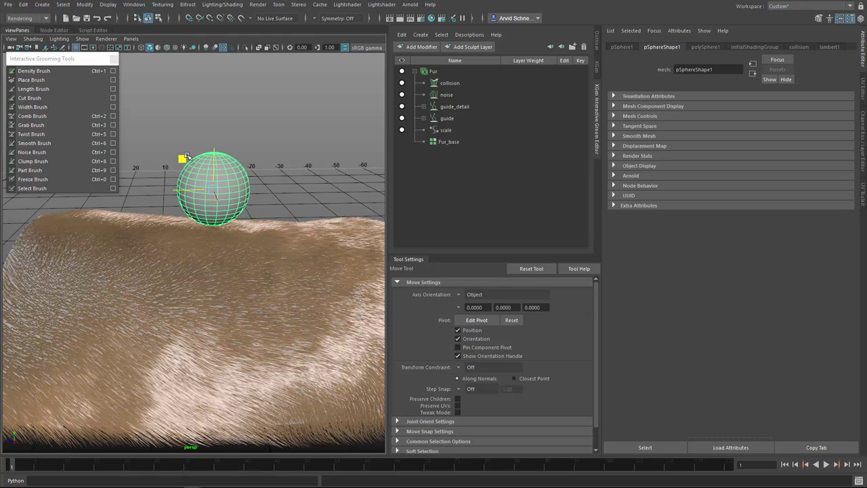
Enable Preserve Deformation on the collision modifier
{"action": "left_click", "coordinate": [450, 84]}
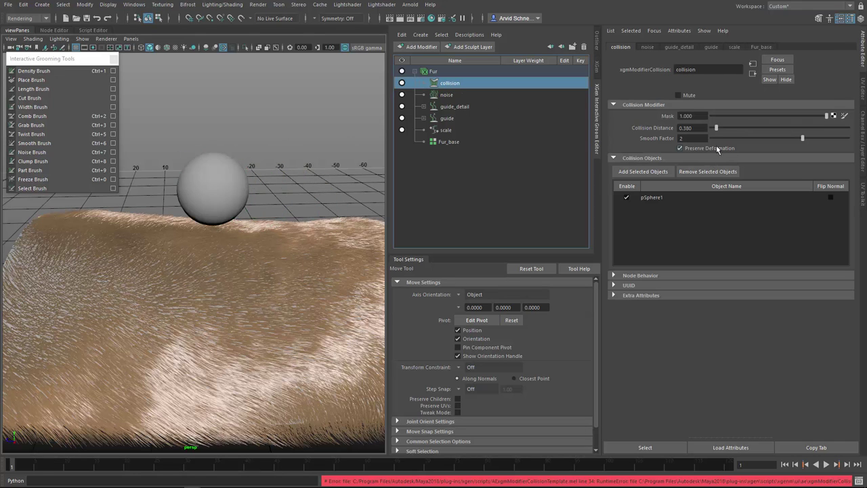
{"action": "left_click_drag", "start_coordinate": [261, 227], "coordinate": [236, 233], "text": "alt"}
{"action": "right_click_drag", "start_coordinate": [236, 232], "coordinate": [283, 229], "text": "alt"}
{"action": "left_click_drag", "start_coordinate": [282, 229], "coordinate": [188, 218], "text": "alt"}
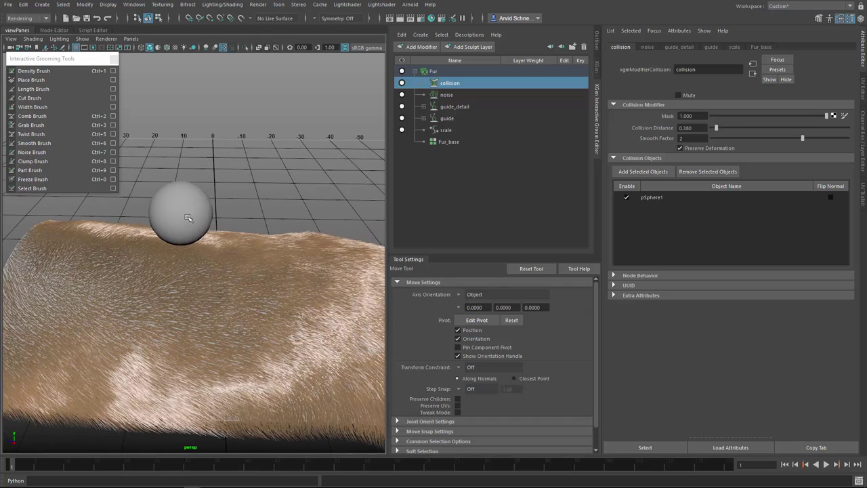
Move the sphere through the fur along the length of the back to leave a trail of flattened hair
{"action": "left_click", "coordinate": [189, 217]}
{"action": "middle_click_drag", "start_coordinate": [147, 183], "coordinate": [265, 206]}
{"action": "left_click_drag", "start_coordinate": [268, 205], "coordinate": [330, 216]}
{"action": "left_click_drag", "start_coordinate": [298, 198], "coordinate": [235, 183], "text": "alt"}
{"action": "middle_click_drag", "start_coordinate": [233, 166], "coordinate": [320, 155]}
{"action": "left_click_drag", "start_coordinate": [319, 155], "coordinate": [268, 223], "text": "alt"}
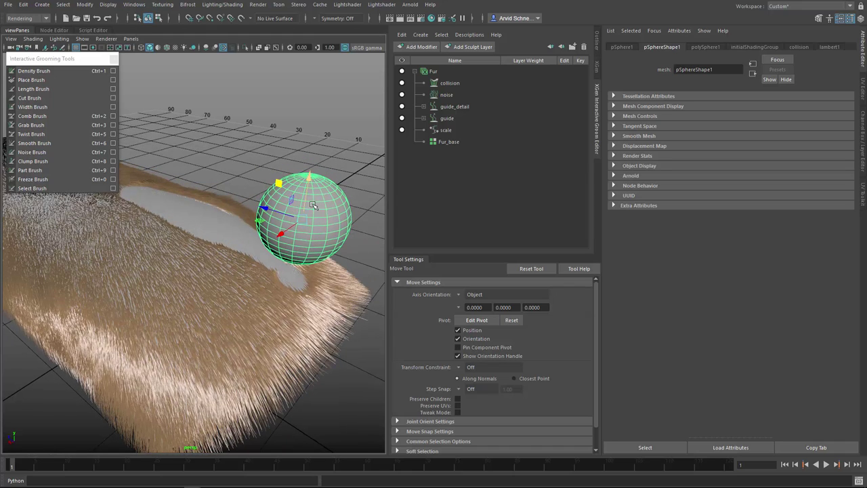
Lower the collision modifier's Mask to 0.217
{"action": "left_click", "coordinate": [477, 84]}
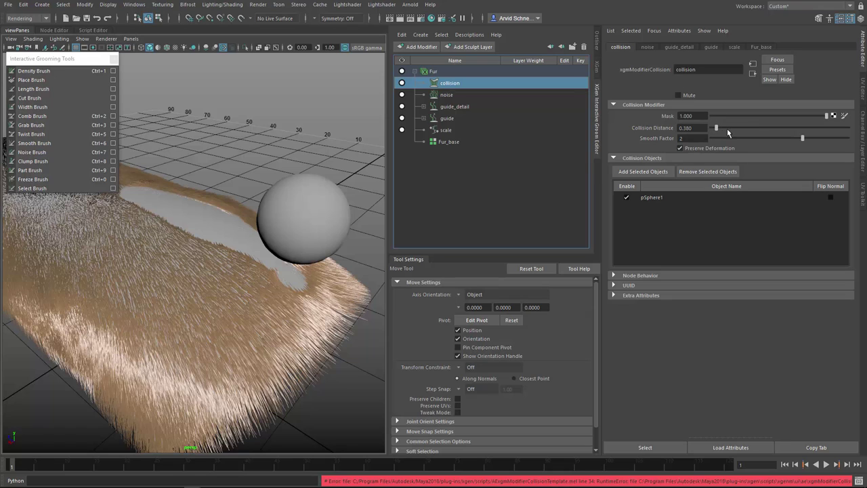
{"action": "left_click_drag", "start_coordinate": [826, 116], "coordinate": [736, 116]}
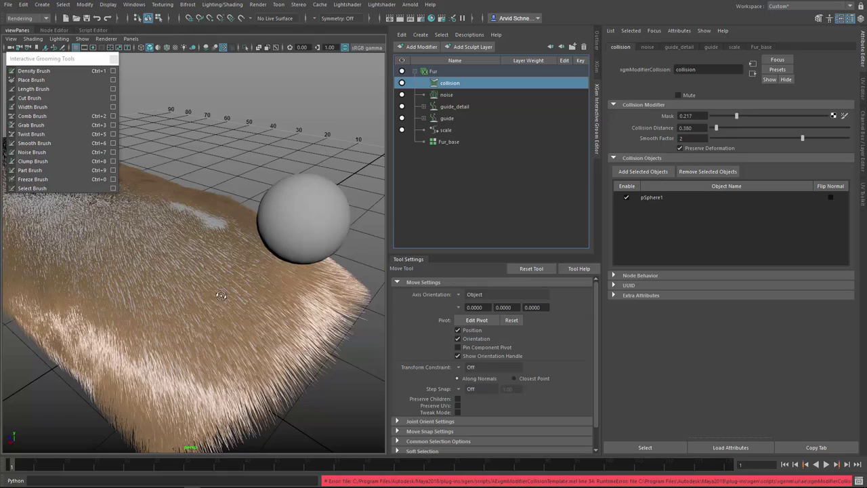
{"action": "left_click_drag", "start_coordinate": [222, 295], "coordinate": [251, 278], "text": "alt"}
Move the sphere through the fur again and rest it on top near the end of the back
{"action": "left_click", "coordinate": [337, 246]}
{"action": "left_click_drag", "start_coordinate": [337, 245], "coordinate": [327, 181], "text": "alt"}
{"action": "middle_click_drag", "start_coordinate": [290, 146], "coordinate": [342, 183]}
{"action": "mouse_move", "coordinate": [342, 166]}
{"action": "left_mouse_down"}
{"action": "mouse_move", "coordinate": [316, 175]}
{"action": "mouse_move", "coordinate": [311, 198]}
{"action": "mouse_move", "coordinate": [338, 219]}
{"action": "mouse_move", "coordinate": [344, 173]}
{"action": "left_mouse_up"}
{"action": "middle_click_drag", "start_coordinate": [344, 174], "coordinate": [250, 153]}
{"action": "left_click_drag", "start_coordinate": [251, 153], "coordinate": [242, 179], "text": "alt"}
{"action": "left_click_drag", "start_coordinate": [179, 265], "coordinate": [297, 189], "text": "alt"}
Turn off Preserve Deformation and the pSphere1 collision object, and mute the collision modifier
{"action": "left_click", "coordinate": [450, 83]}
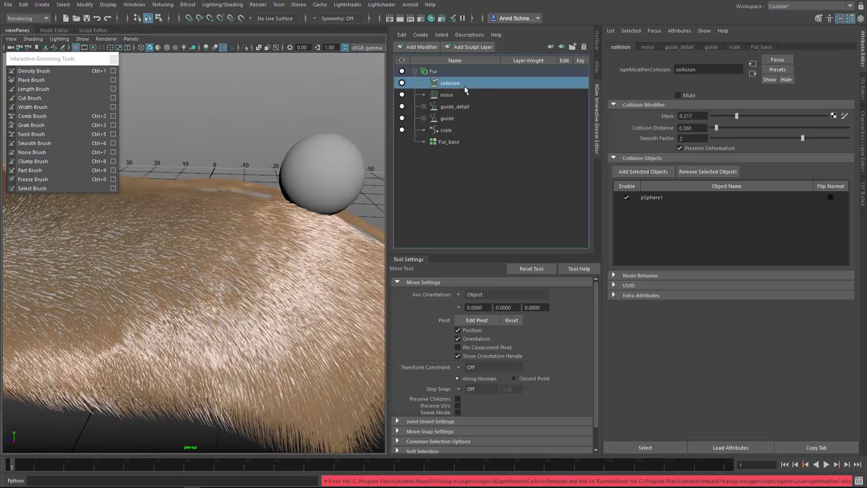
{"action": "left_click", "coordinate": [680, 148]}
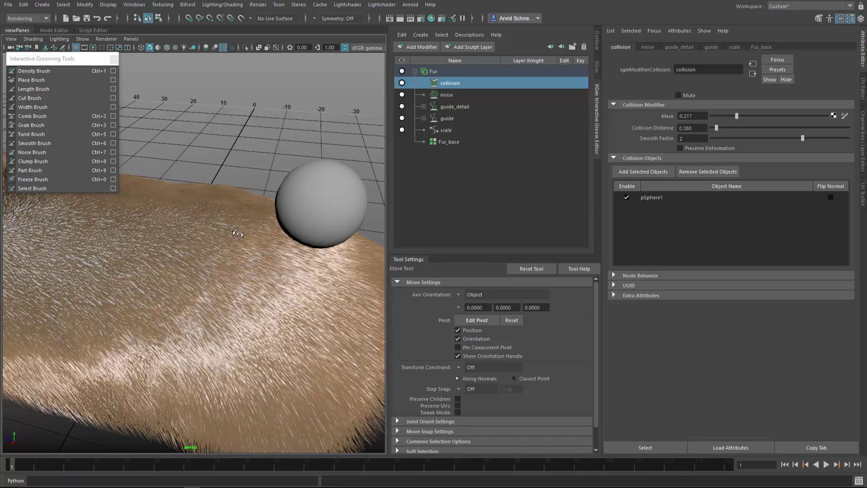
{"action": "left_click", "coordinate": [625, 198]}
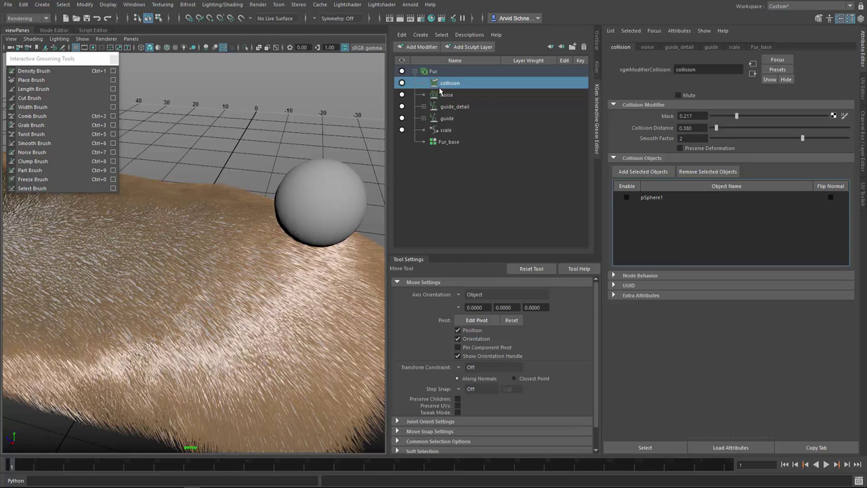
{"action": "left_click", "coordinate": [402, 83]}
Add a Clump modifier above the collision modifier in the Fur description and inspect the clumped fur up close
{"action": "left_click", "coordinate": [423, 47]}
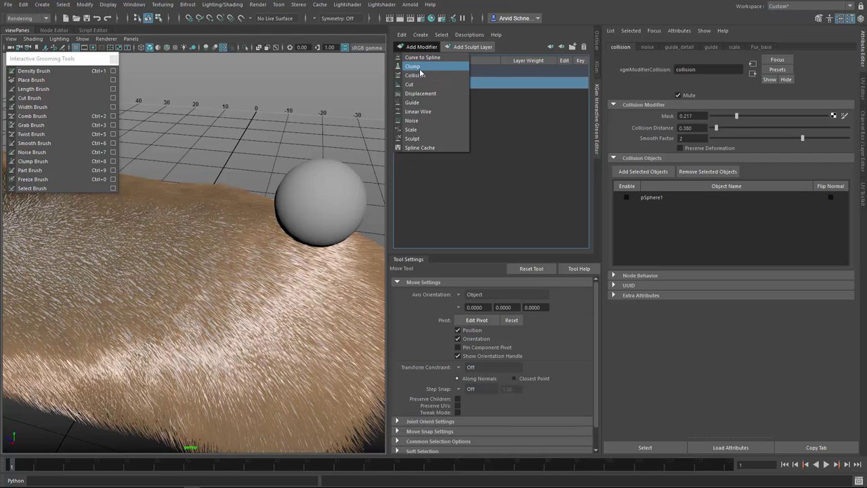
{"action": "left_click", "coordinate": [419, 68]}
{"action": "right_click_drag", "start_coordinate": [315, 210], "coordinate": [199, 246], "text": "alt"}
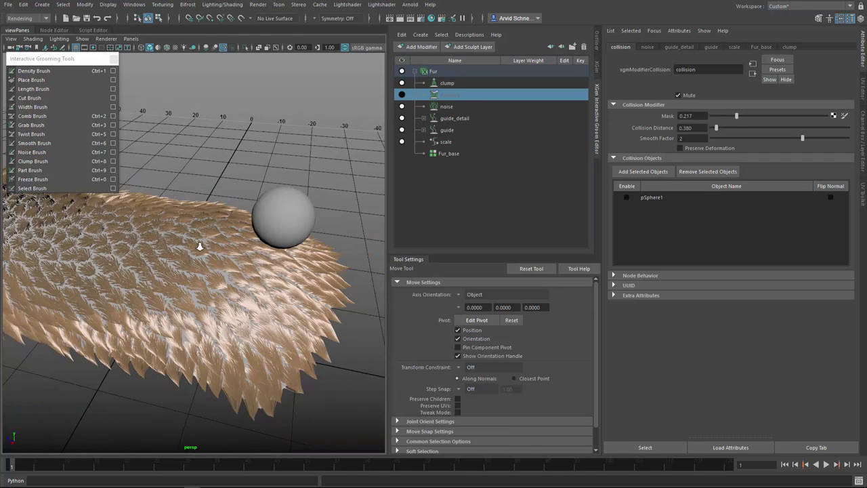
{"action": "left_click_drag", "start_coordinate": [199, 245], "coordinate": [244, 256], "text": "alt"}
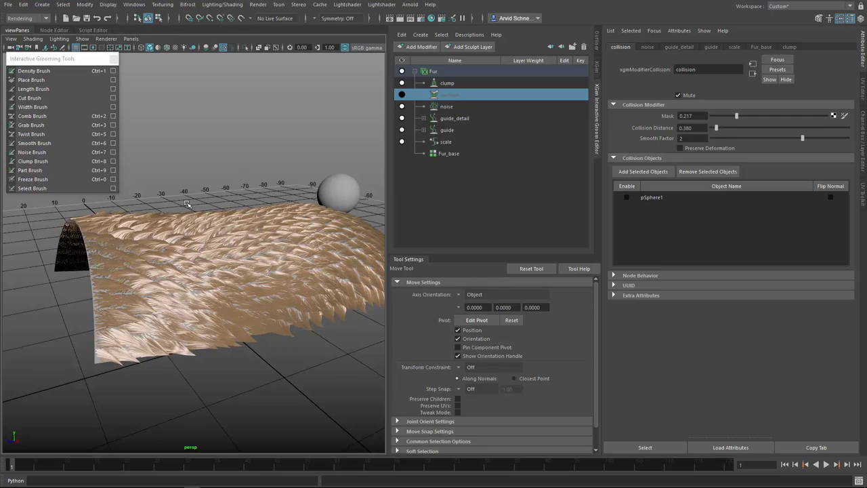
{"action": "left_click_drag", "start_coordinate": [188, 204], "coordinate": [266, 218], "text": "alt"}
{"action": "left_click_drag", "start_coordinate": [225, 291], "coordinate": [239, 260], "text": "alt"}
{"action": "right_click_drag", "start_coordinate": [238, 261], "coordinate": [312, 243], "text": "alt"}
Select the clump modifier and set its Mask to 1.000
{"action": "left_click", "coordinate": [451, 83]}
{"action": "left_click_drag", "start_coordinate": [198, 255], "coordinate": [288, 237], "text": "alt"}
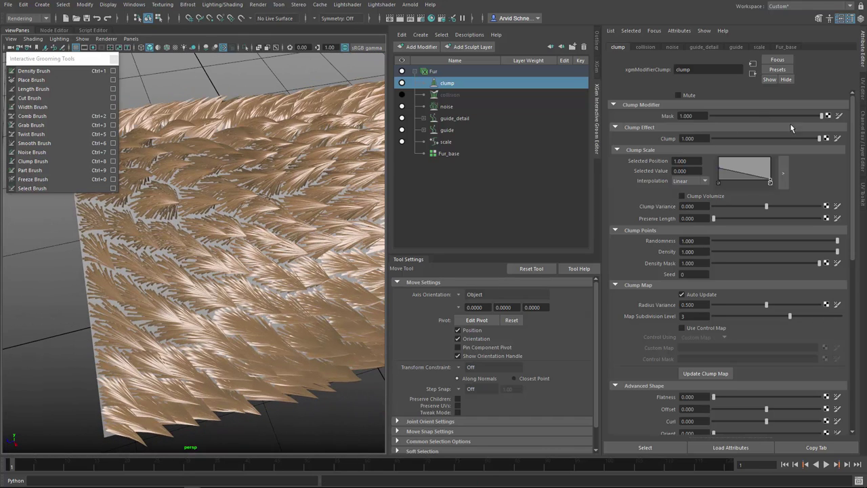
{"action": "left_click_drag", "start_coordinate": [815, 117], "coordinate": [834, 125]}
{"action": "left_click_drag", "start_coordinate": [303, 288], "coordinate": [336, 188], "text": "alt"}
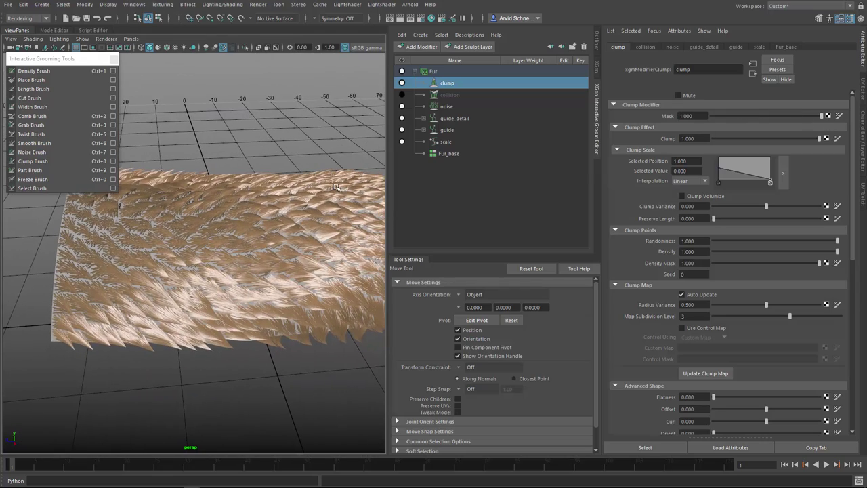
Set up a paintable map for the clump modifier's mask, named mask_clump with a Black start color
{"action": "left_click", "coordinate": [839, 117]}
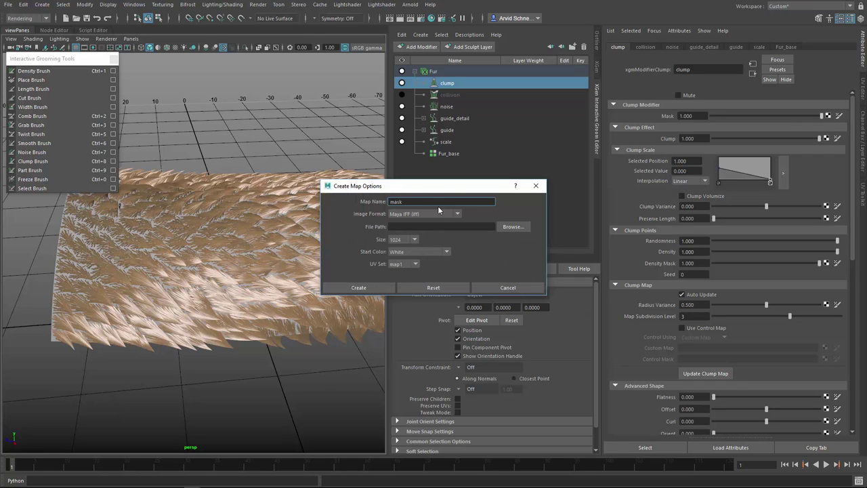
{"action": "type", "text": "_clump"}
{"action": "left_click", "coordinate": [421, 253]}
{"action": "left_click", "coordinate": [419, 262]}
{"action": "left_click", "coordinate": [364, 288]}
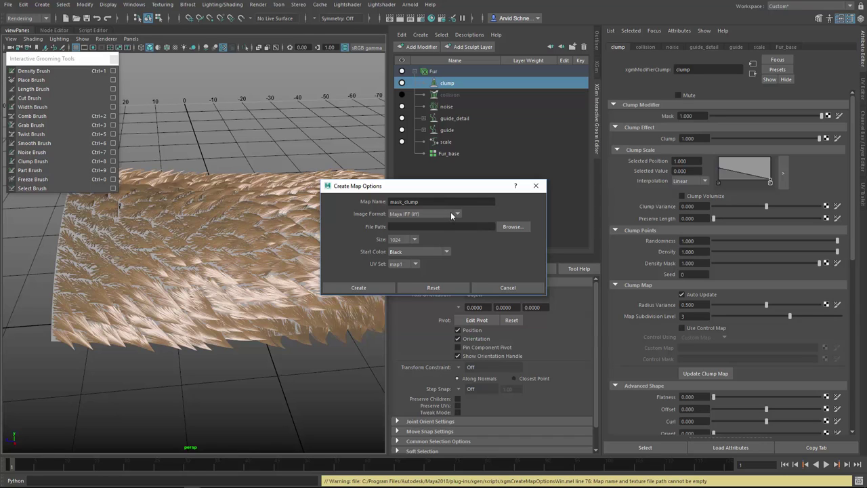
Keep Maya IFF as the map's image format and browse to the project's assets folder for its file path
{"action": "left_click", "coordinate": [451, 214]}
{"action": "left_click", "coordinate": [413, 278]}
{"action": "left_click", "coordinate": [512, 226]}
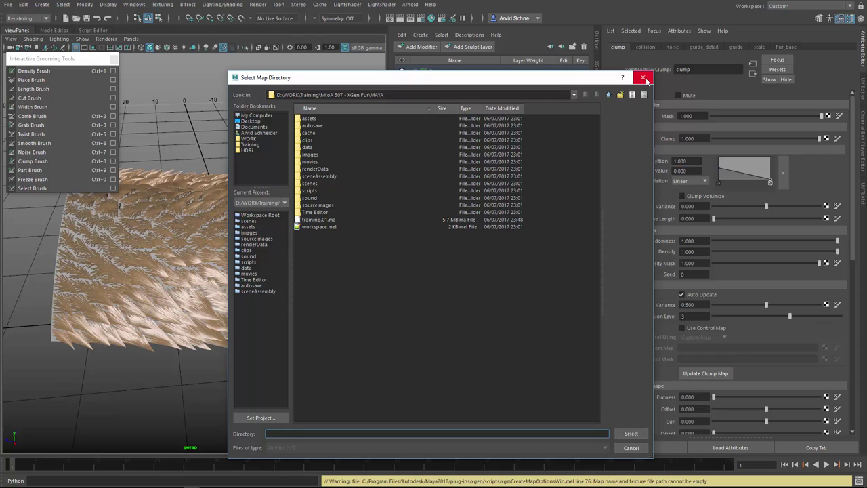
{"action": "left_click", "coordinate": [250, 227]}
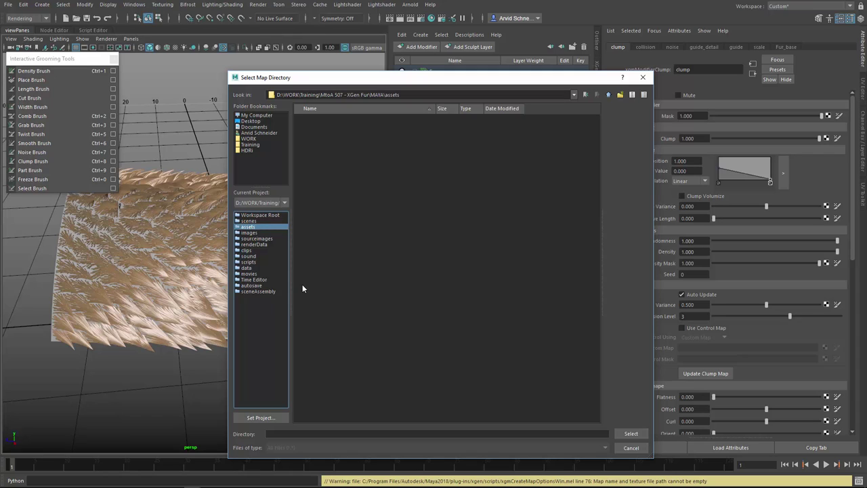
{"action": "left_click", "coordinate": [317, 434]}
{"action": "type", "text": "clump_mask"}
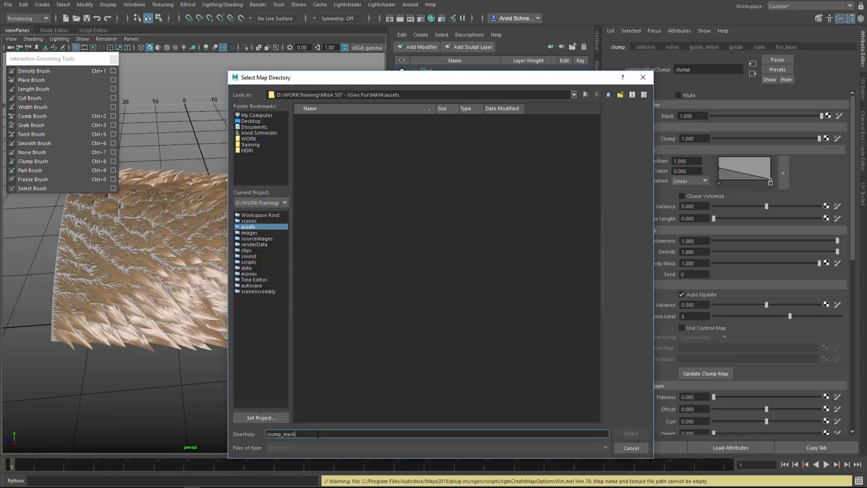
{"action": "key", "text": "Return"}
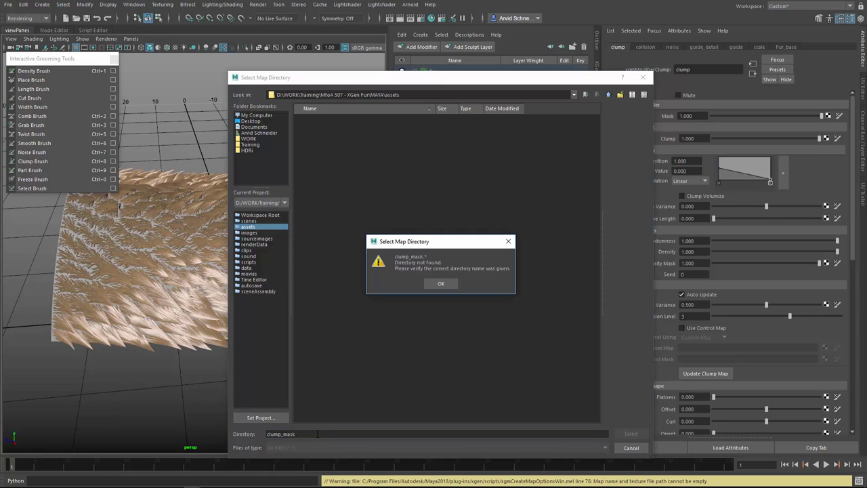
{"action": "left_click", "coordinate": [441, 283]}
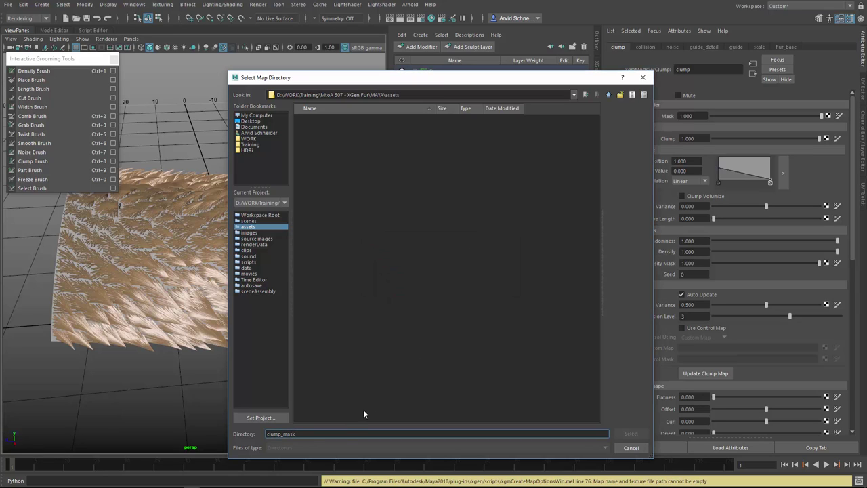
{"action": "double_click", "coordinate": [271, 435]}
{"action": "key", "text": "BackSpace"}
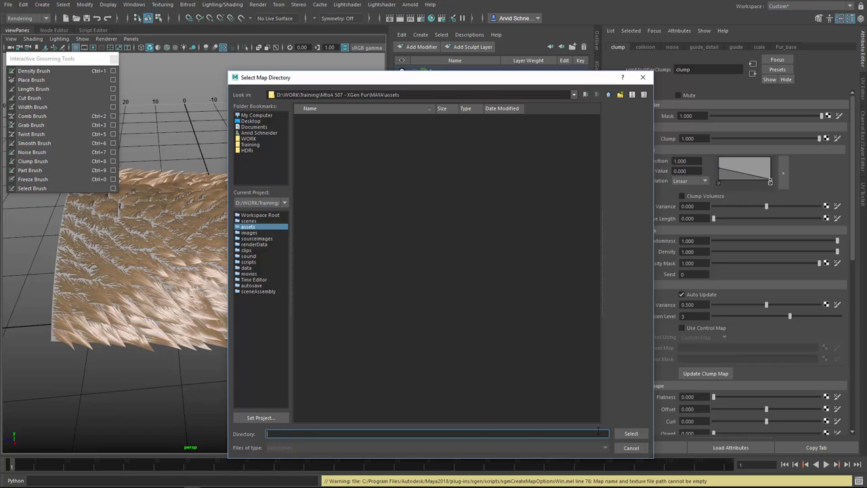
Use the assets folder as the file path and create the mask_clump map
{"action": "left_click", "coordinate": [617, 437]}
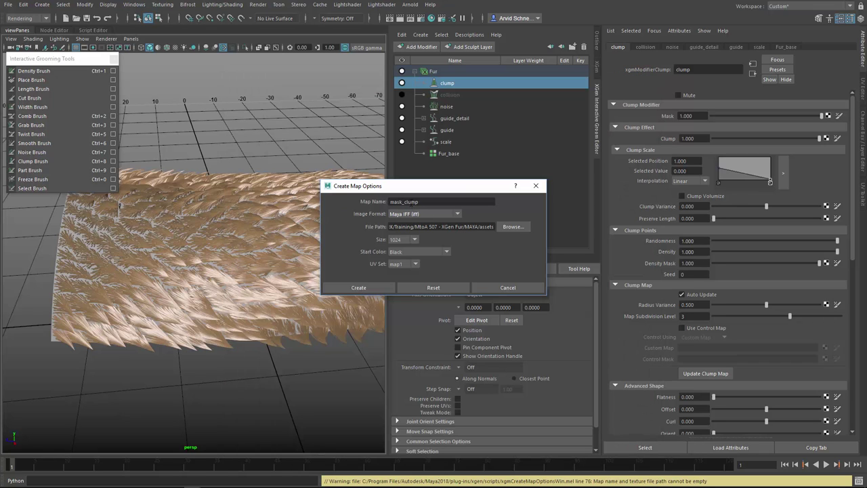
{"action": "left_click", "coordinate": [359, 287]}
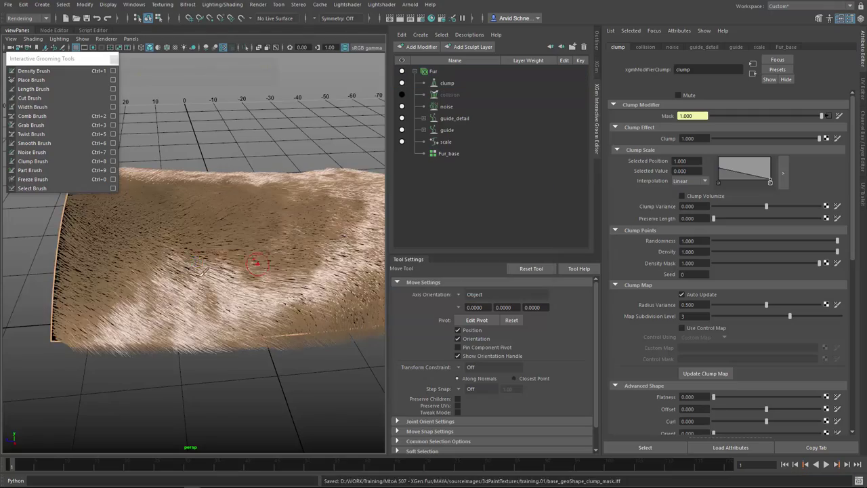
Set the 3D Paint color to white and paint a patch of the clump mask near the lower corner of the surface
{"action": "mouse_move", "coordinate": [262, 260]}
{"action": "left_mouse_down", "text": "alt"}
{"action": "mouse_move", "coordinate": [209, 260]}
{"action": "mouse_move", "coordinate": [291, 204]}
{"action": "mouse_move", "coordinate": [246, 203]}
{"action": "mouse_move", "coordinate": [190, 266]}
{"action": "left_mouse_up", "text": "alt"}
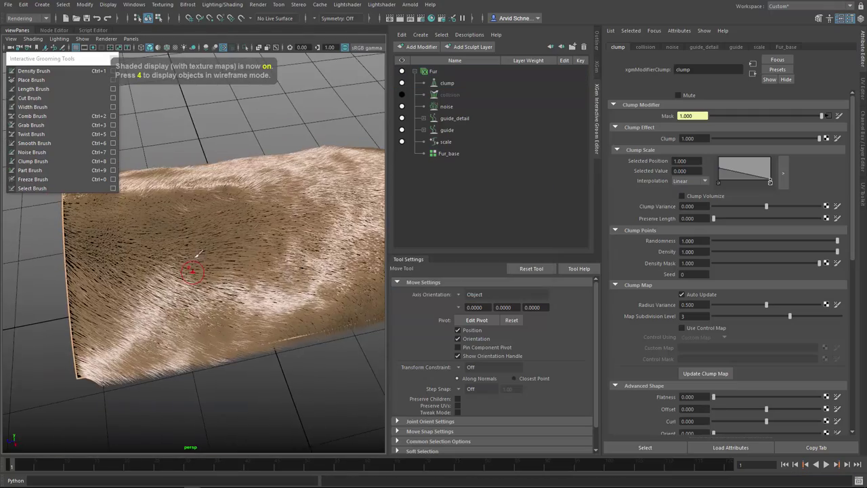
{"action": "right_click_drag", "start_coordinate": [190, 266], "coordinate": [403, 184], "text": "alt"}
{"action": "right_click_drag", "start_coordinate": [304, 234], "coordinate": [175, 272], "text": "alt"}
{"action": "left_click_drag", "start_coordinate": [174, 272], "coordinate": [279, 257], "text": "alt"}
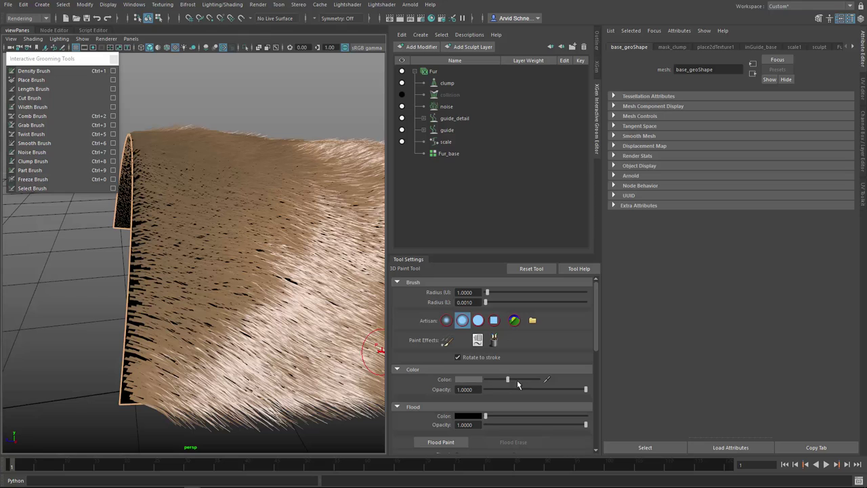
{"action": "left_click_drag", "start_coordinate": [213, 300], "coordinate": [221, 280], "text": "alt"}
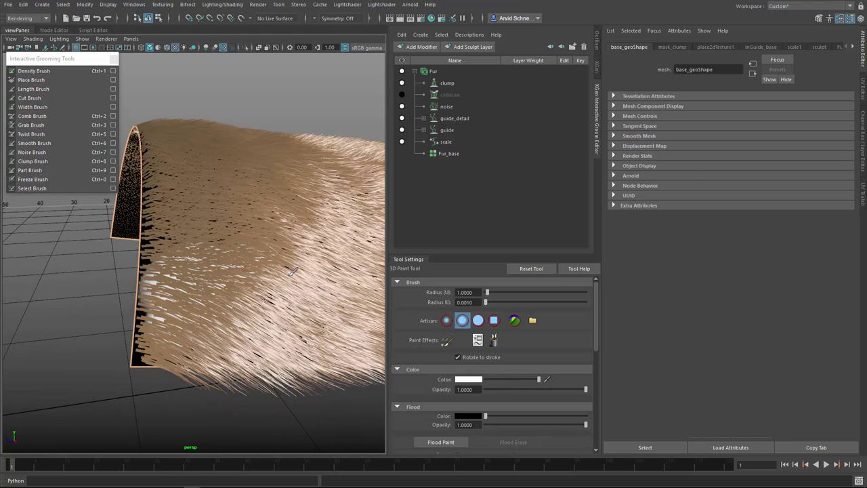
{"action": "mouse_move", "coordinate": [291, 271]}
{"action": "left_mouse_down"}
{"action": "mouse_move", "coordinate": [274, 203]}
{"action": "mouse_move", "coordinate": [281, 216]}
{"action": "mouse_move", "coordinate": [267, 208]}
{"action": "mouse_move", "coordinate": [232, 440]}
{"action": "mouse_move", "coordinate": [224, 276]}
{"action": "mouse_move", "coordinate": [201, 264]}
{"action": "left_mouse_up"}
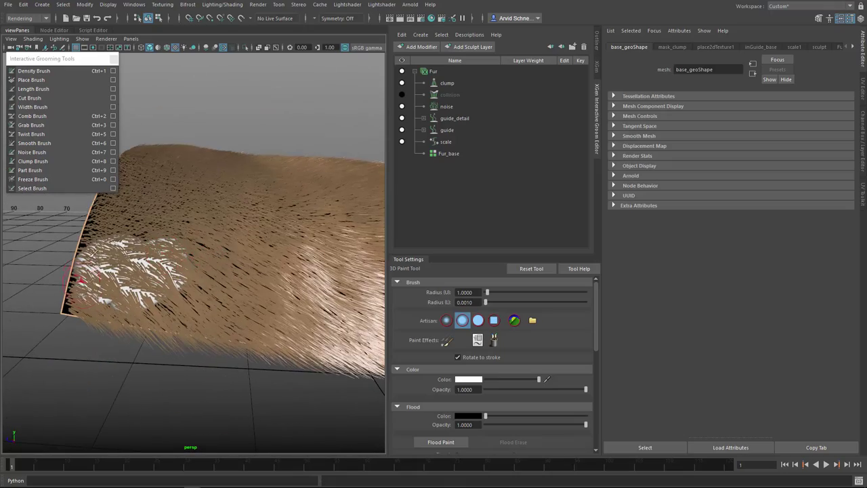
Hide the Fur description and extend the white patch of the clump mask on the bare base surface
{"action": "left_click_drag", "start_coordinate": [138, 246], "coordinate": [206, 260], "text": "alt"}
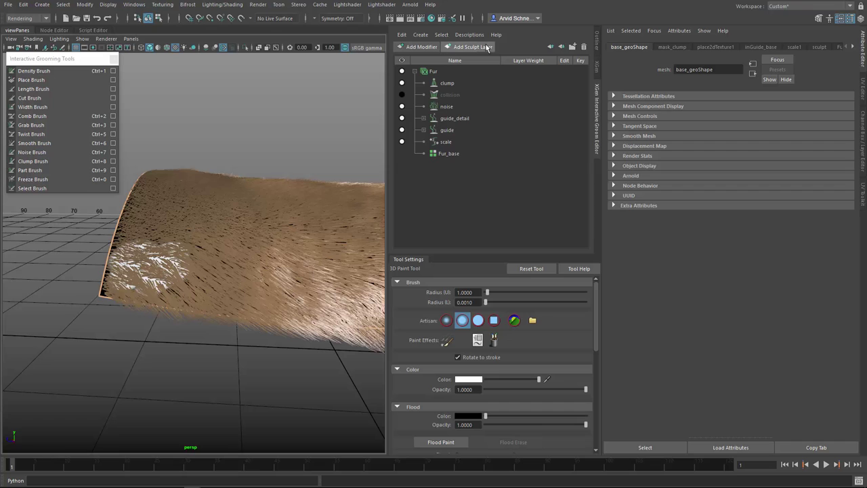
{"action": "left_click", "coordinate": [597, 44]}
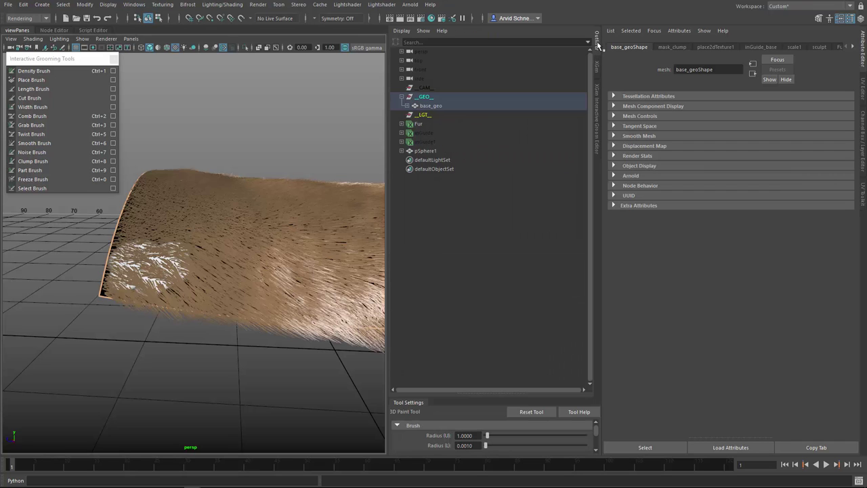
{"action": "left_click", "coordinate": [431, 124]}
{"action": "key", "text": "ctrl+h"}
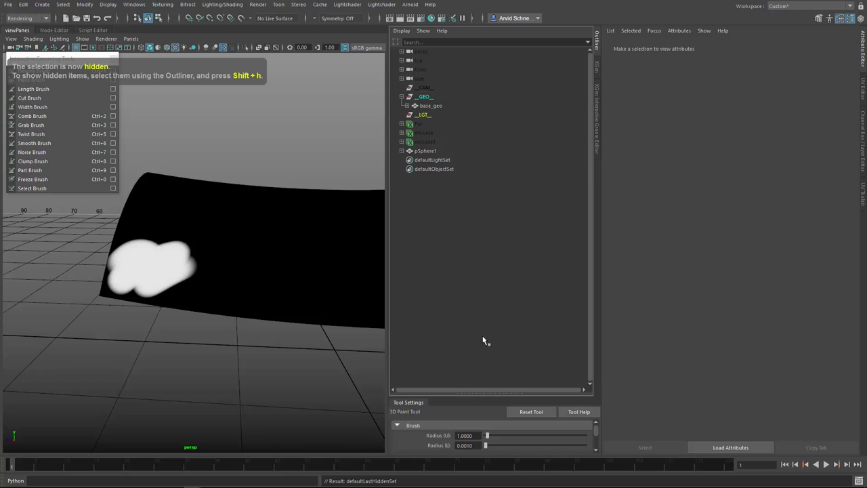
{"action": "left_click", "coordinate": [596, 128]}
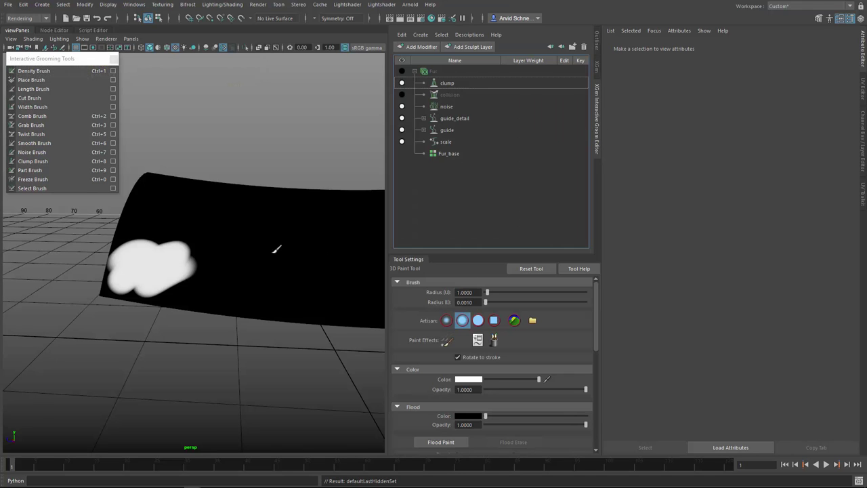
{"action": "left_click", "coordinate": [460, 87]}
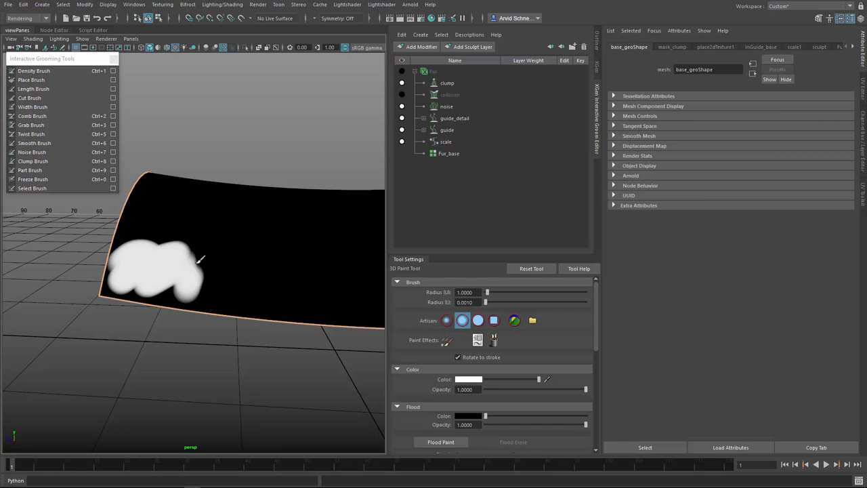
Extend the white area of the clump mask along the whole lower side of the surface
{"action": "mouse_move", "coordinate": [235, 265]}
{"action": "left_mouse_down", "text": "alt"}
{"action": "mouse_move", "coordinate": [251, 263]}
{"action": "mouse_move", "coordinate": [201, 289]}
{"action": "mouse_move", "coordinate": [172, 275]}
{"action": "left_mouse_up", "text": "alt"}
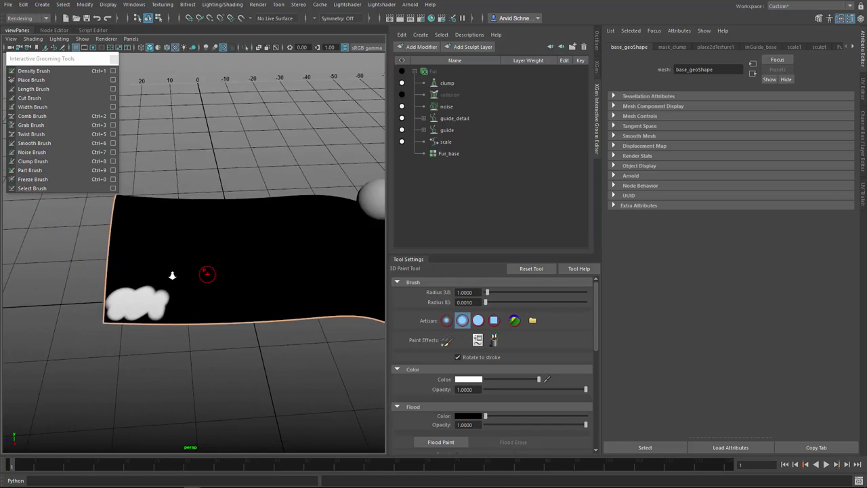
{"action": "right_click_drag", "start_coordinate": [172, 275], "coordinate": [148, 254], "text": "alt"}
{"action": "mouse_move", "coordinate": [122, 245]}
{"action": "left_mouse_down"}
{"action": "mouse_move", "coordinate": [181, 246]}
{"action": "mouse_move", "coordinate": [203, 274]}
{"action": "mouse_move", "coordinate": [261, 254]}
{"action": "mouse_move", "coordinate": [322, 250]}
{"action": "mouse_move", "coordinate": [355, 277]}
{"action": "left_mouse_up"}
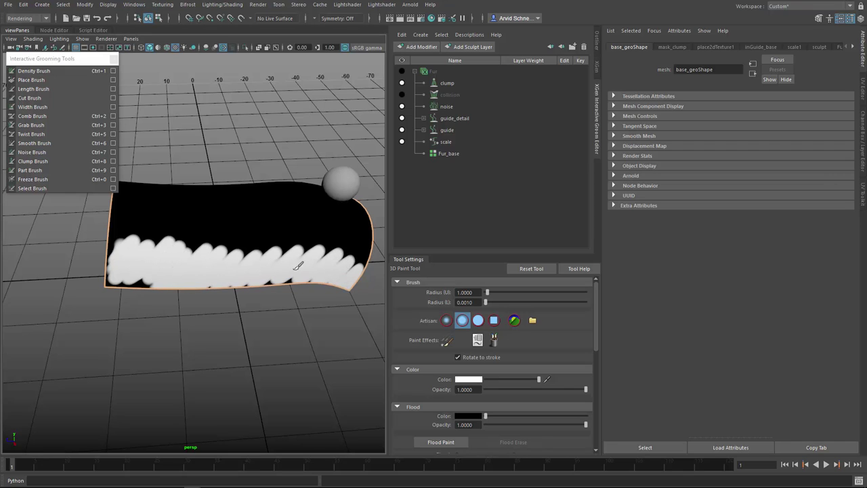
{"action": "mouse_move", "coordinate": [234, 284]}
{"action": "left_mouse_down"}
{"action": "mouse_move", "coordinate": [257, 284]}
{"action": "mouse_move", "coordinate": [202, 276]}
{"action": "mouse_move", "coordinate": [125, 287]}
{"action": "mouse_move", "coordinate": [164, 275]}
{"action": "mouse_move", "coordinate": [315, 275]}
{"action": "mouse_move", "coordinate": [330, 285]}
{"action": "mouse_move", "coordinate": [265, 273]}
{"action": "left_mouse_up"}
Enlarge the paint brush to a radius of about 5.39 and paint a white band along the opposite lower side of the surface
{"action": "mouse_move", "coordinate": [208, 315]}
{"action": "left_mouse_down"}
{"action": "mouse_move", "coordinate": [236, 351]}
{"action": "mouse_move", "coordinate": [245, 334]}
{"action": "mouse_move", "coordinate": [277, 320]}
{"action": "left_mouse_up"}
{"action": "left_click_drag", "start_coordinate": [323, 288], "coordinate": [215, 311], "text": "alt"}
{"action": "left_click_drag", "start_coordinate": [273, 268], "coordinate": [235, 287]}
{"action": "mouse_move", "coordinate": [117, 289]}
{"action": "left_mouse_down"}
{"action": "mouse_move", "coordinate": [199, 273]}
{"action": "mouse_move", "coordinate": [47, 278]}
{"action": "mouse_move", "coordinate": [292, 237]}
{"action": "left_mouse_up"}
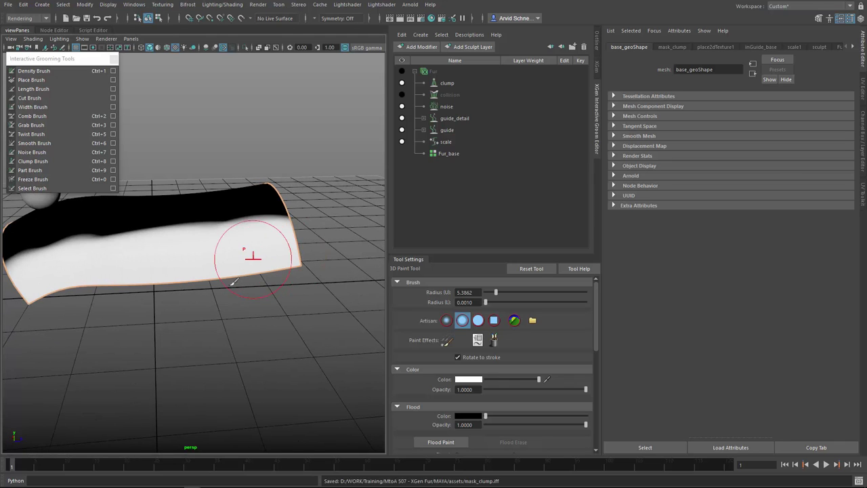
{"action": "mouse_move", "coordinate": [233, 281]}
{"action": "left_mouse_down", "text": "alt"}
{"action": "mouse_move", "coordinate": [281, 254]}
{"action": "mouse_move", "coordinate": [290, 236]}
{"action": "left_mouse_up", "text": "alt"}
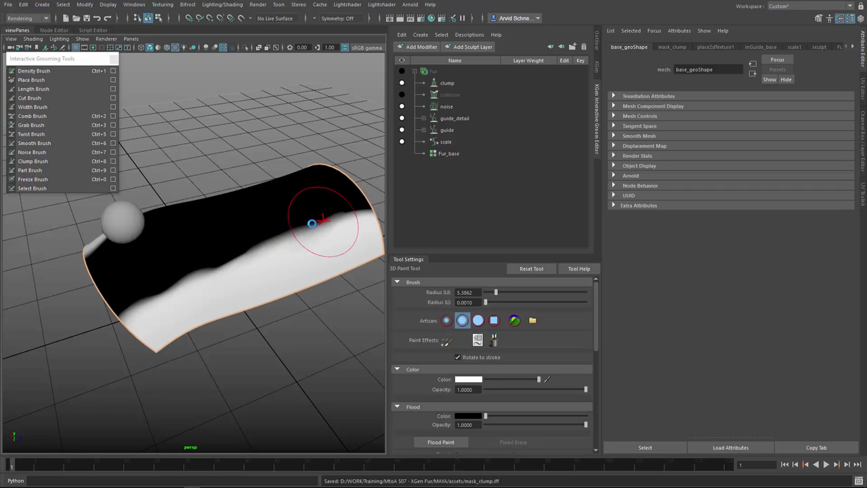
{"action": "left_click_drag", "start_coordinate": [284, 221], "coordinate": [258, 248], "text": "shift"}
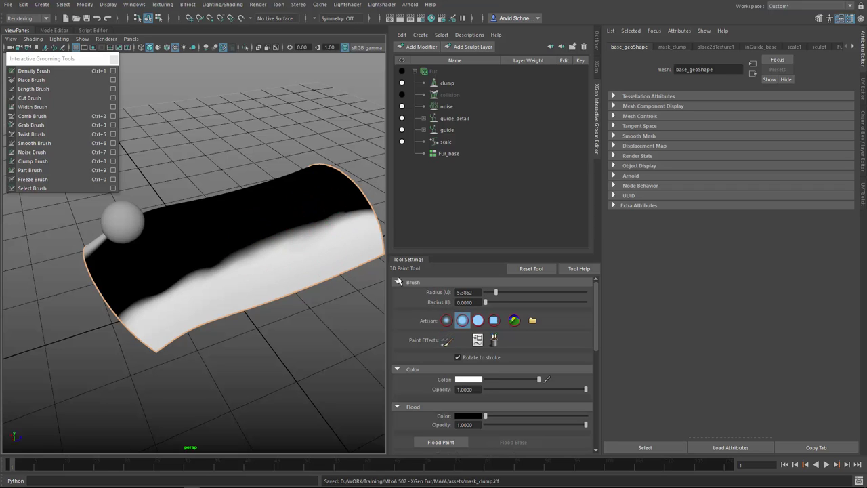
Switch the paint operation to Paint Effects Blur and apply it once to the black-white border of the mask
{"action": "scroll", "coordinate": [594, 311], "scroll_direction": "down", "scroll_amount": 5}
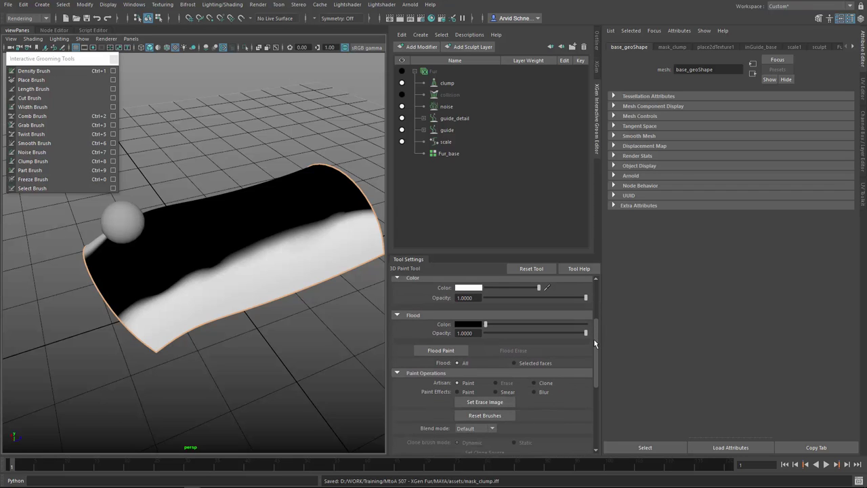
{"action": "mouse_move", "coordinate": [593, 338]}
{"action": "left_mouse_down"}
{"action": "mouse_move", "coordinate": [591, 368]}
{"action": "mouse_move", "coordinate": [601, 317]}
{"action": "left_mouse_up"}
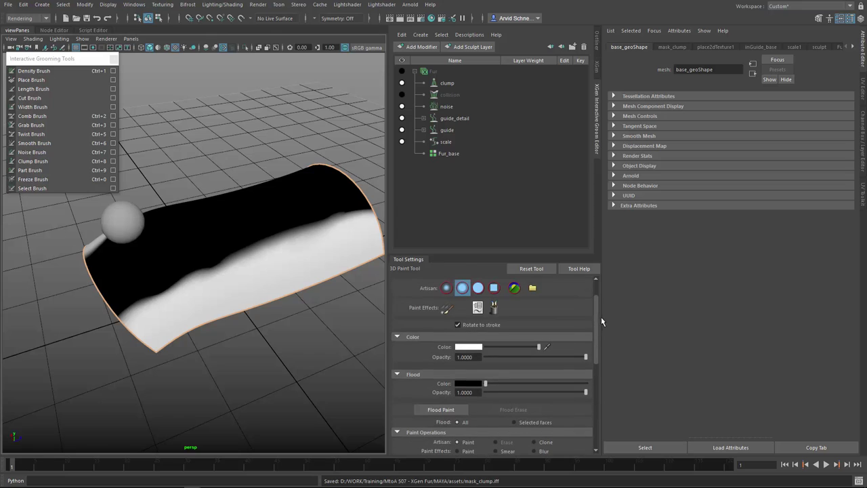
{"action": "scroll", "coordinate": [542, 292], "scroll_direction": "up", "scroll_amount": 2}
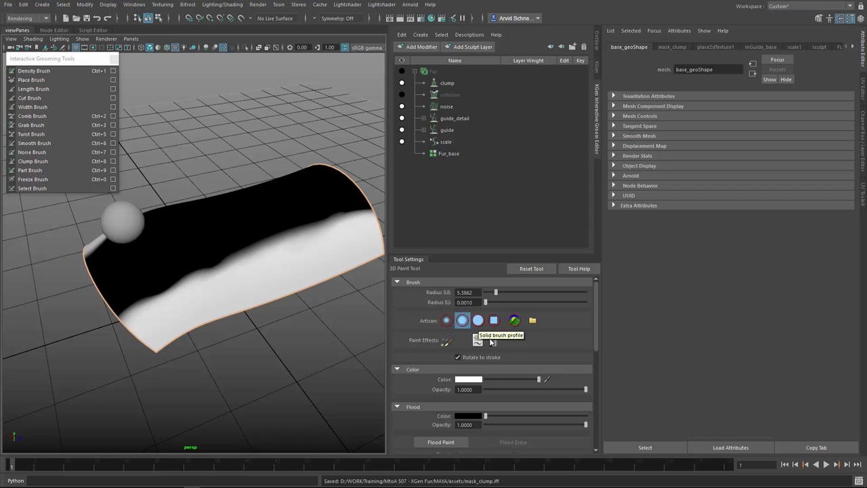
{"action": "left_click_drag", "start_coordinate": [595, 302], "coordinate": [597, 338]}
{"action": "left_click", "coordinate": [541, 380]}
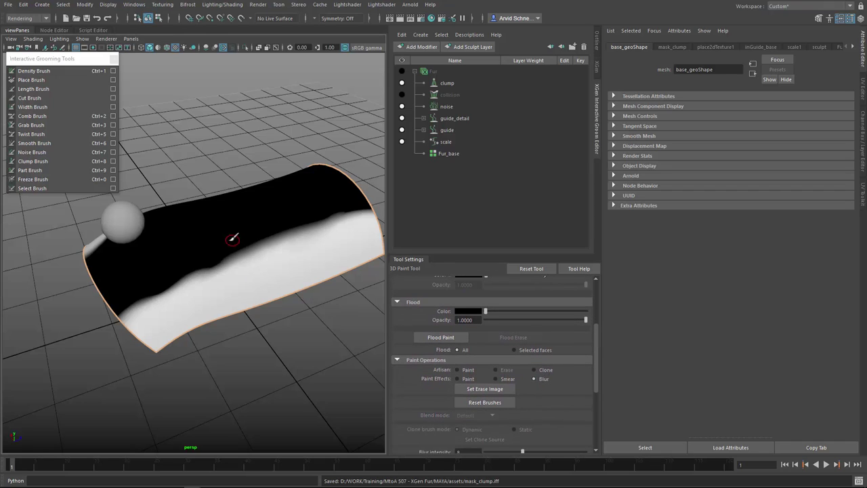
{"action": "left_click", "coordinate": [234, 263]}
Set the blur brush scale to about 9.32 with a width of 0.04 and blur along the mask's black-white border
{"action": "mouse_move", "coordinate": [595, 318]}
{"action": "left_mouse_down"}
{"action": "mouse_move", "coordinate": [598, 329]}
{"action": "mouse_move", "coordinate": [604, 286]}
{"action": "left_mouse_up"}
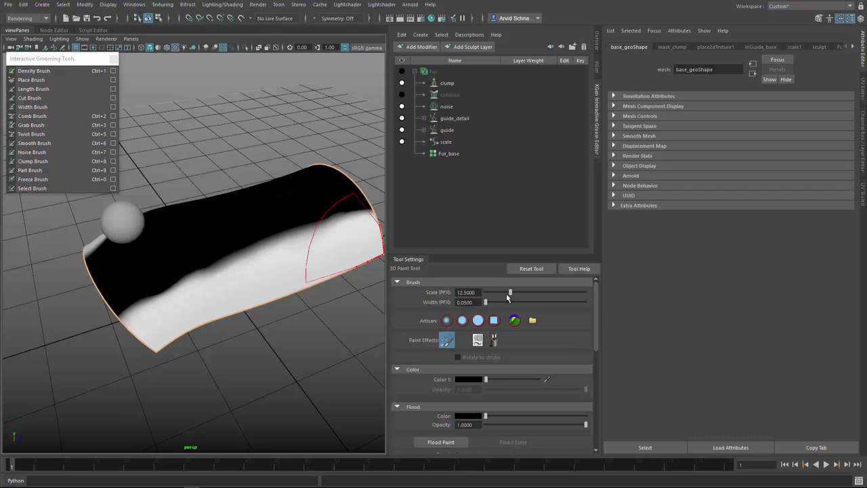
{"action": "left_click_drag", "start_coordinate": [491, 304], "coordinate": [494, 303]}
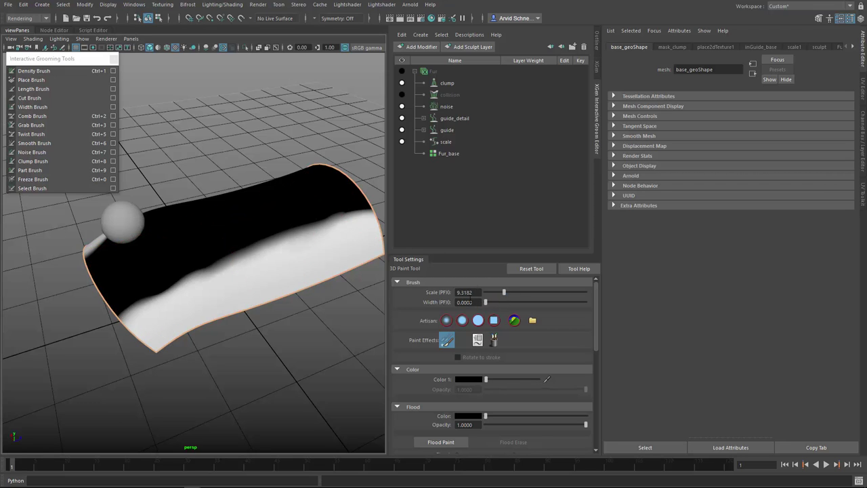
{"action": "left_click_drag", "start_coordinate": [292, 219], "coordinate": [268, 235]}
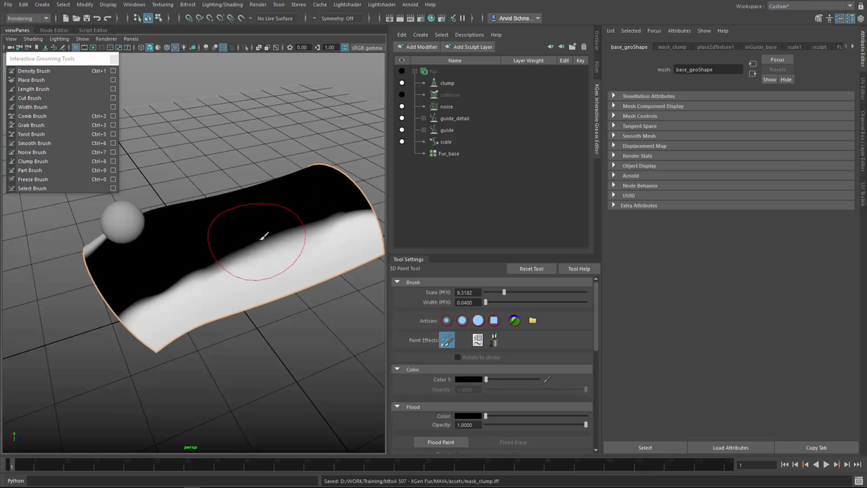
{"action": "key", "text": "b"}
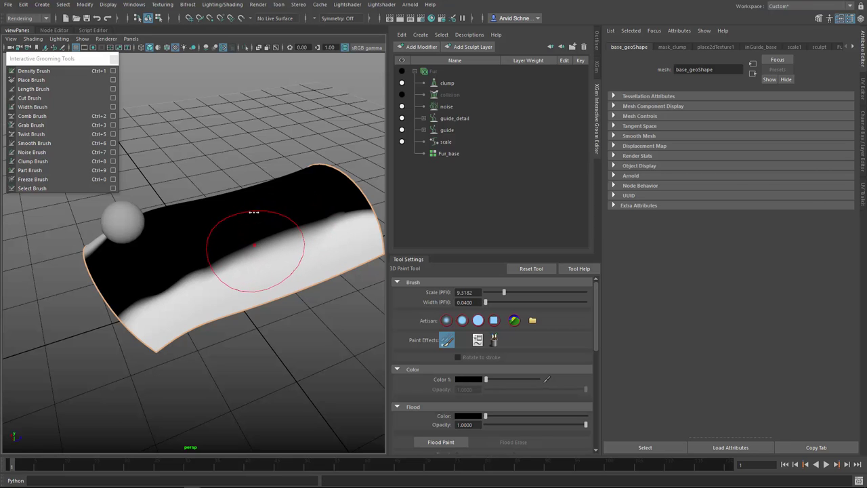
{"action": "left_click_drag", "start_coordinate": [267, 240], "coordinate": [147, 300]}
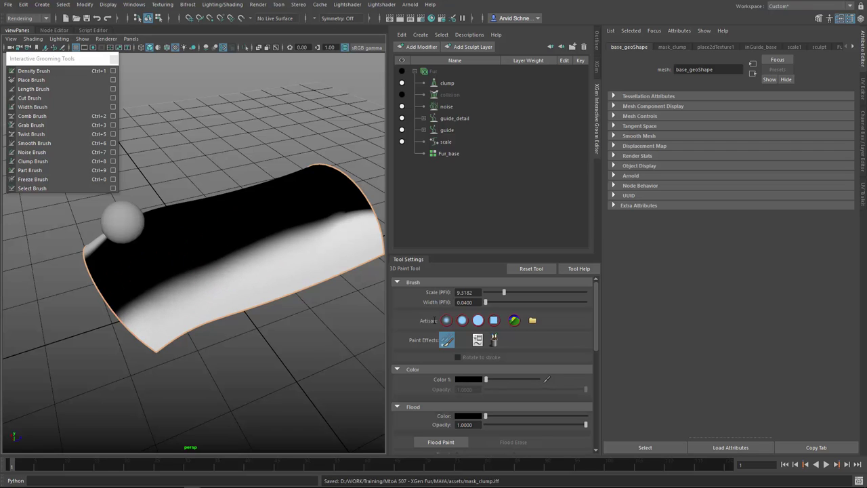
Raise the blur intensity to 20 and soften the mask border further along the same side
{"action": "left_click_drag", "start_coordinate": [595, 327], "coordinate": [596, 388]}
{"action": "scroll", "coordinate": [596, 383], "scroll_direction": "down", "scroll_amount": 1}
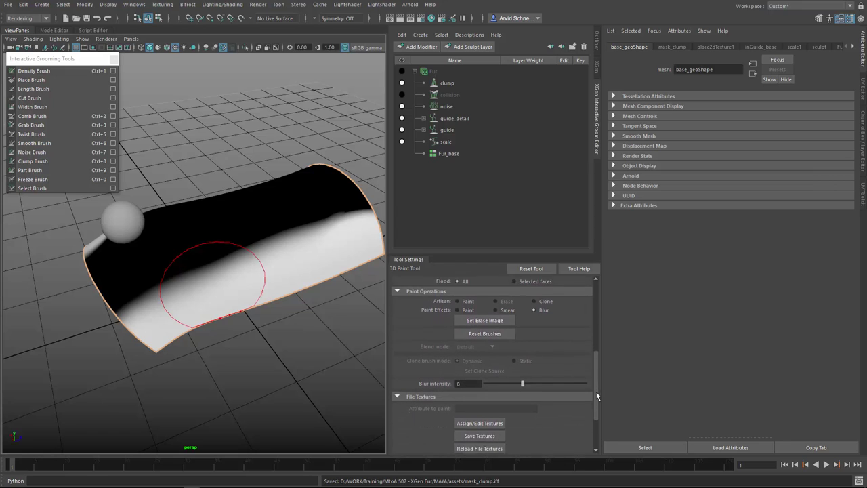
{"action": "mouse_move", "coordinate": [208, 265]}
{"action": "left_mouse_down"}
{"action": "mouse_move", "coordinate": [229, 260]}
{"action": "mouse_move", "coordinate": [143, 287]}
{"action": "left_mouse_up"}
{"action": "mouse_move", "coordinate": [337, 206]}
{"action": "left_mouse_down"}
{"action": "mouse_move", "coordinate": [296, 225]}
{"action": "mouse_move", "coordinate": [355, 204]}
{"action": "mouse_move", "coordinate": [275, 233]}
{"action": "left_mouse_up"}
{"action": "left_click_drag", "start_coordinate": [184, 267], "coordinate": [160, 275]}
Blur the mask border along the other side of the surface and inspect the gradient on both sides
{"action": "mouse_move", "coordinate": [268, 289]}
{"action": "left_mouse_down", "text": "alt"}
{"action": "mouse_move", "coordinate": [274, 248]}
{"action": "mouse_move", "coordinate": [286, 243]}
{"action": "left_mouse_up", "text": "alt"}
{"action": "left_click_drag", "start_coordinate": [248, 222], "coordinate": [121, 203]}
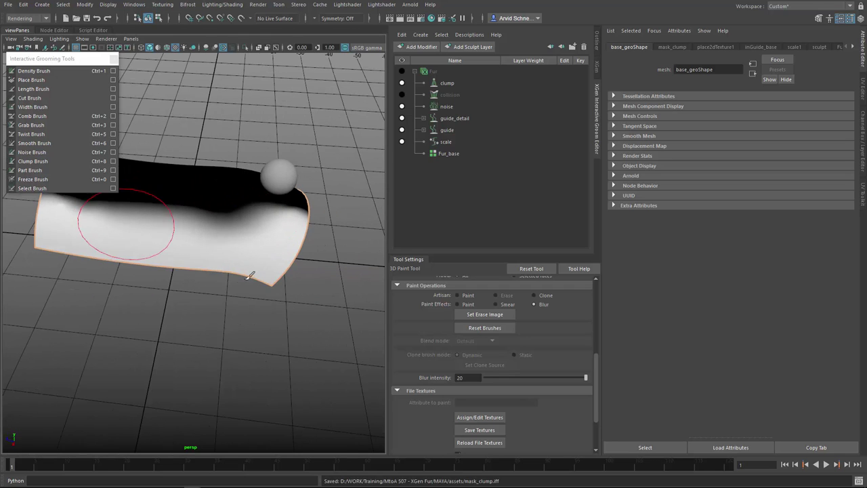
{"action": "middle_click_drag", "start_coordinate": [251, 275], "coordinate": [347, 318], "text": "alt"}
{"action": "left_click_drag", "start_coordinate": [169, 255], "coordinate": [148, 239]}
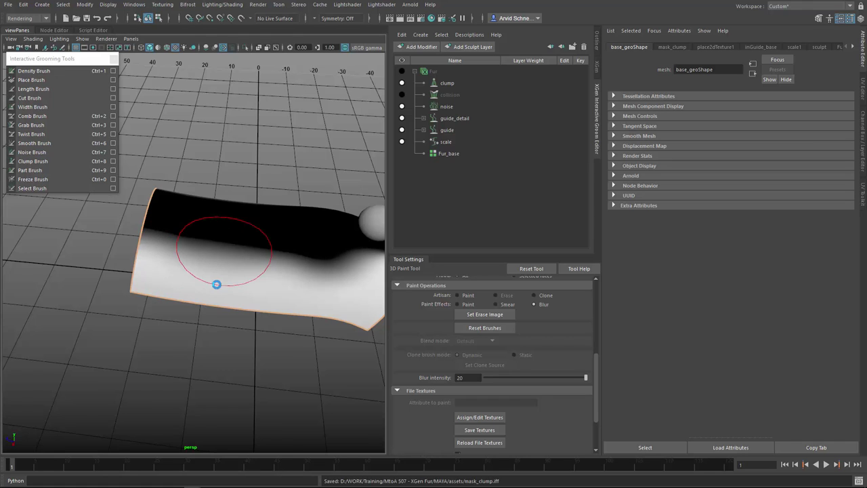
{"action": "left_click_drag", "start_coordinate": [216, 284], "coordinate": [201, 251], "text": "alt"}
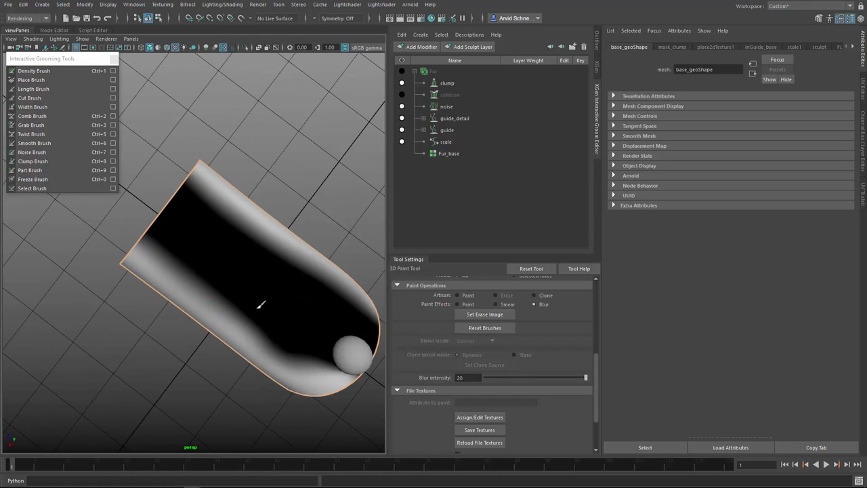
{"action": "mouse_move", "coordinate": [260, 304]}
{"action": "left_mouse_down", "text": "alt"}
{"action": "mouse_move", "coordinate": [285, 224]}
{"action": "mouse_move", "coordinate": [347, 208]}
{"action": "left_mouse_up", "text": "alt"}
Switch back to the soft Artisan brush and open the Paint Effects brush library
{"action": "scroll", "coordinate": [587, 358], "scroll_direction": "up", "scroll_amount": 8}
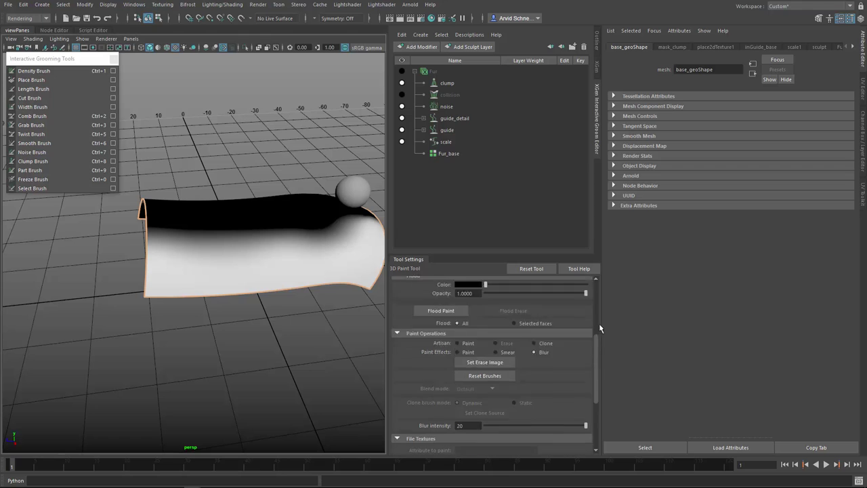
{"action": "left_click", "coordinate": [461, 320]}
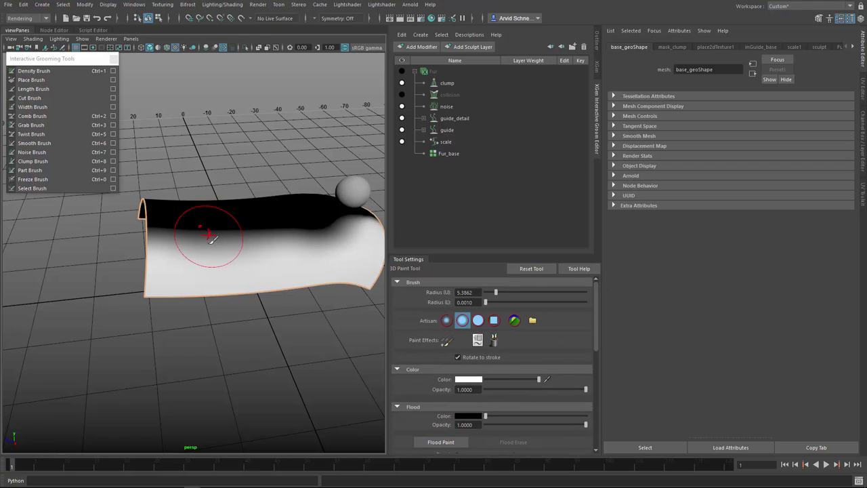
{"action": "left_click_drag", "start_coordinate": [207, 237], "coordinate": [183, 248], "text": "alt"}
{"action": "key", "text": "space"}
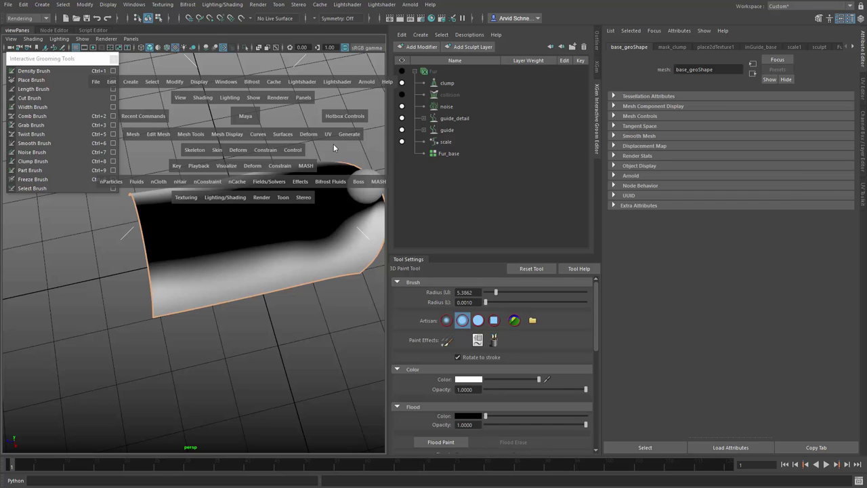
{"action": "left_click", "coordinate": [349, 135]}
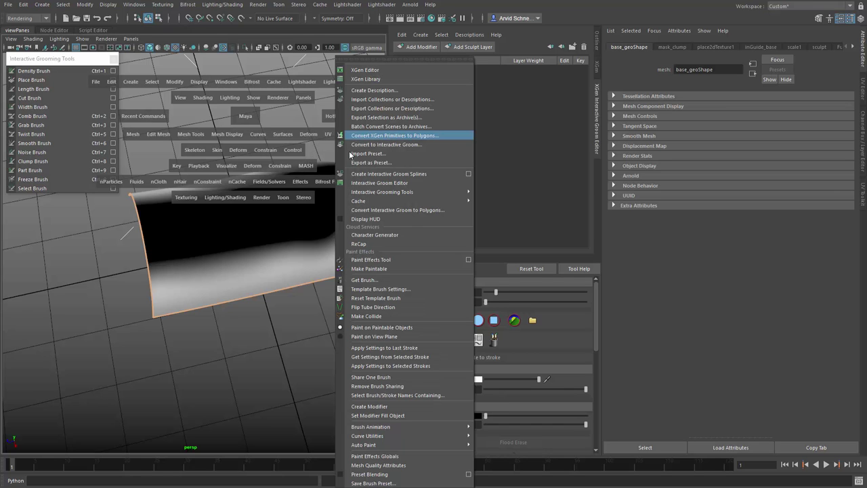
{"action": "left_click", "coordinate": [398, 278]}
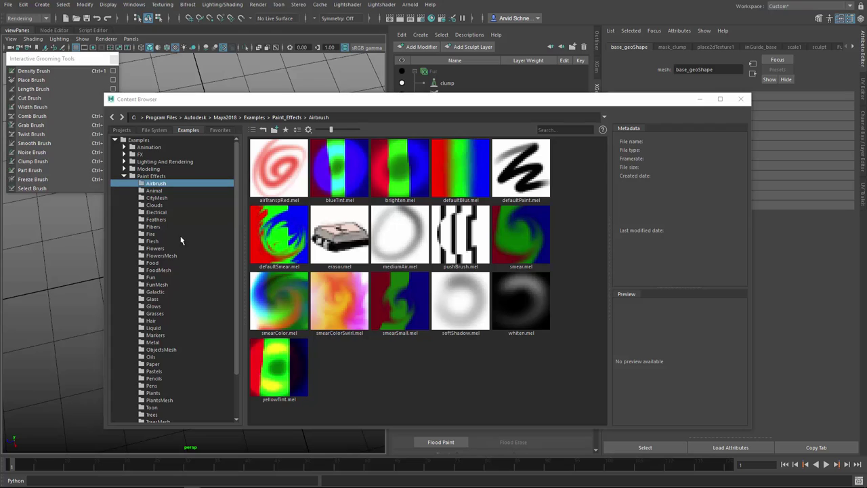
Pick the smokeTrail brush from the Clouds examples and paint smoke strokes over the side of the clump mask
{"action": "scroll", "coordinate": [235, 197], "scroll_direction": "down", "scroll_amount": 2}
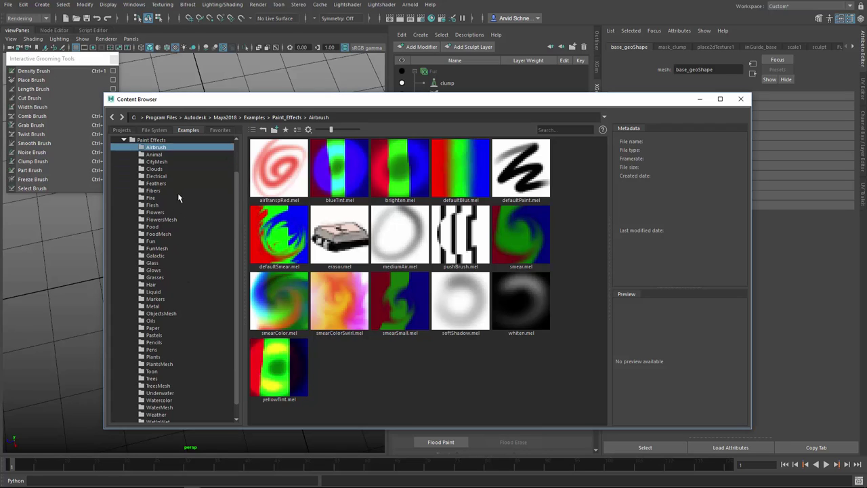
{"action": "left_click", "coordinate": [165, 176]}
{"action": "left_click", "coordinate": [161, 170]}
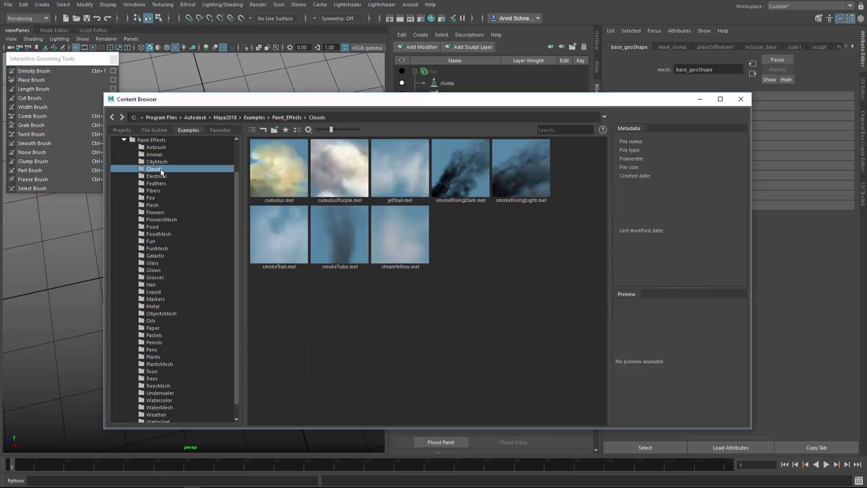
{"action": "left_click", "coordinate": [273, 247]}
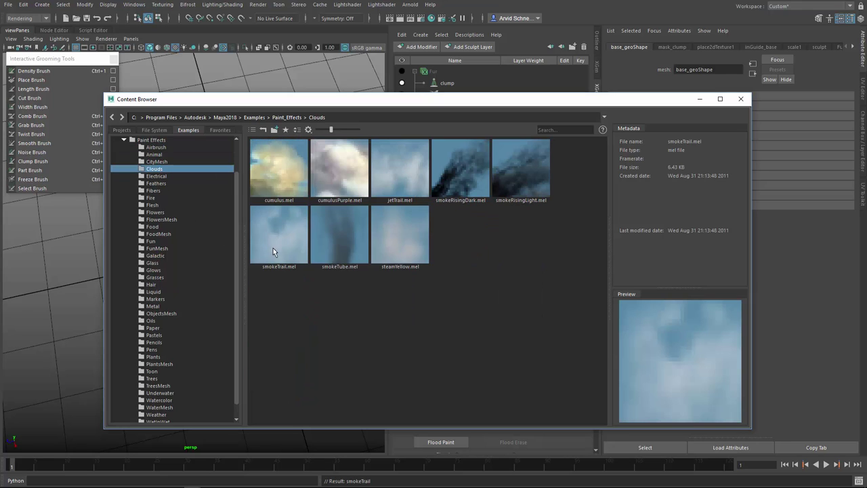
{"action": "left_click_drag", "start_coordinate": [245, 101], "coordinate": [541, 108]}
{"action": "mouse_move", "coordinate": [204, 235]}
{"action": "left_mouse_down"}
{"action": "mouse_move", "coordinate": [242, 242]}
{"action": "mouse_move", "coordinate": [251, 212]}
{"action": "mouse_move", "coordinate": [262, 224]}
{"action": "mouse_move", "coordinate": [240, 264]}
{"action": "mouse_move", "coordinate": [205, 235]}
{"action": "mouse_move", "coordinate": [203, 225]}
{"action": "mouse_move", "coordinate": [273, 247]}
{"action": "mouse_move", "coordinate": [184, 254]}
{"action": "mouse_move", "coordinate": [221, 186]}
{"action": "mouse_move", "coordinate": [277, 252]}
{"action": "left_mouse_up"}
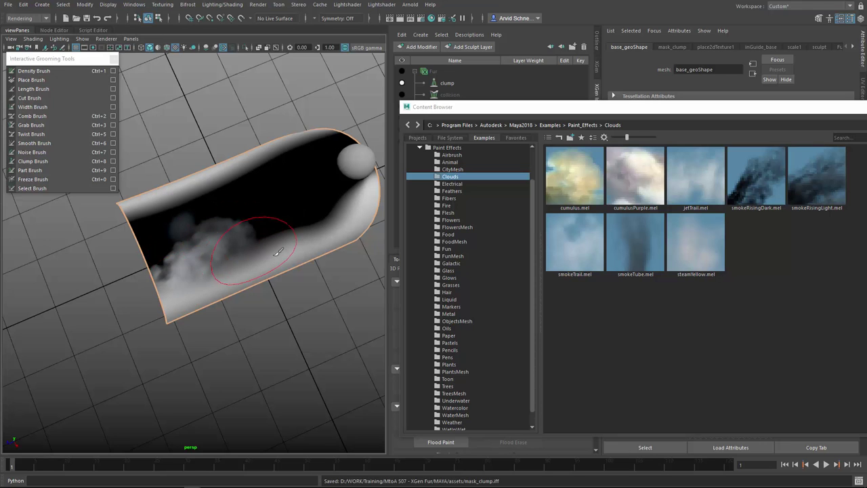
{"action": "left_click_drag", "start_coordinate": [294, 194], "coordinate": [265, 219], "text": "alt"}
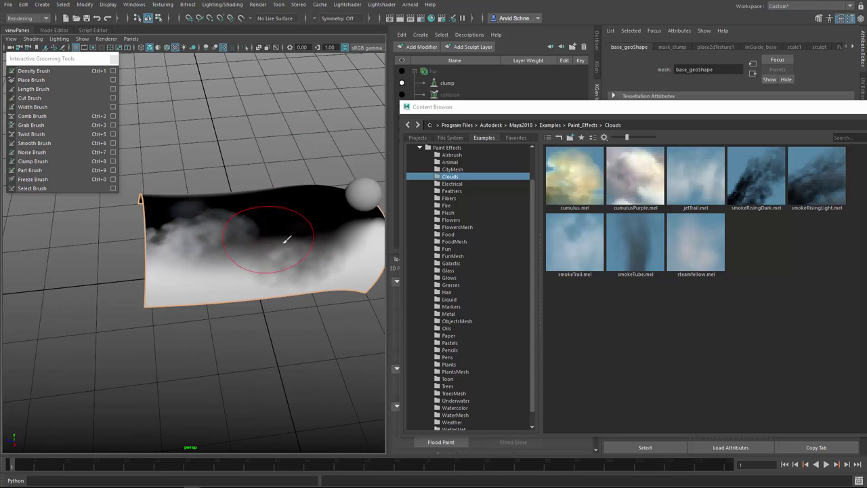
Try painting the clump mask near the sphere with the flameCoarse brush from the Fire examples
{"action": "left_click", "coordinate": [452, 214]}
{"action": "left_click", "coordinate": [454, 205]}
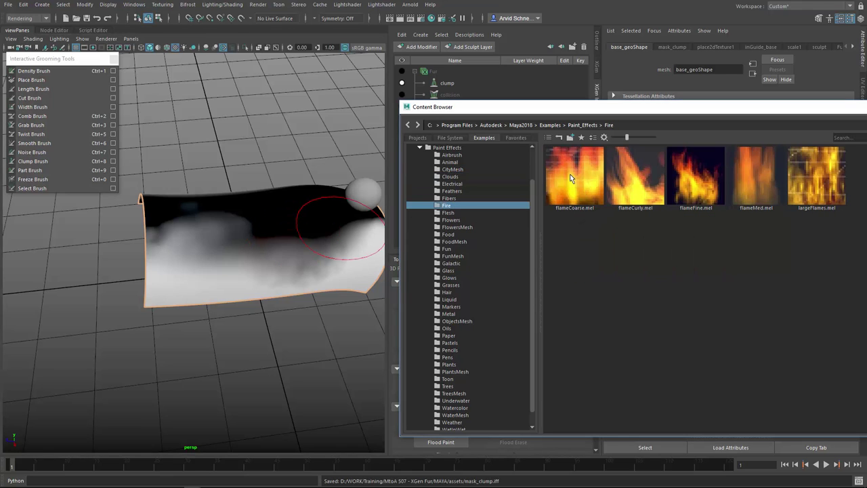
{"action": "left_click", "coordinate": [570, 178]}
{"action": "mouse_move", "coordinate": [287, 233]}
{"action": "left_mouse_down"}
{"action": "mouse_move", "coordinate": [300, 254]}
{"action": "mouse_move", "coordinate": [306, 237]}
{"action": "left_mouse_up"}
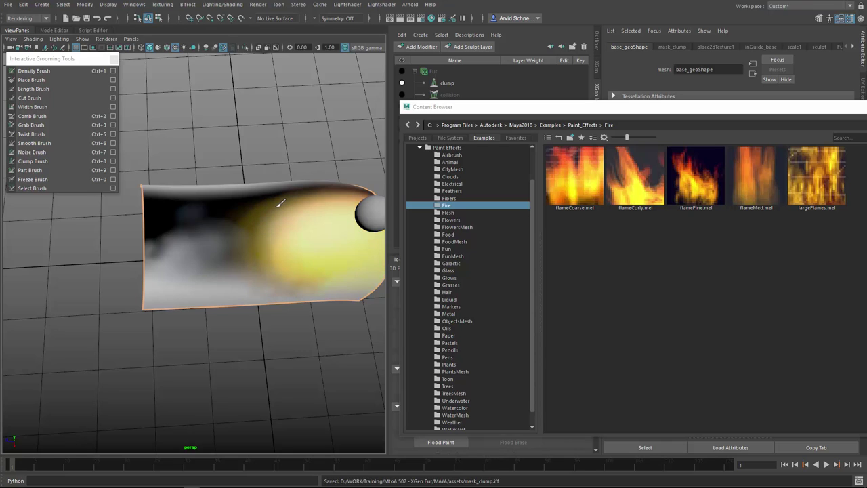
{"action": "left_click_drag", "start_coordinate": [276, 207], "coordinate": [266, 212]}
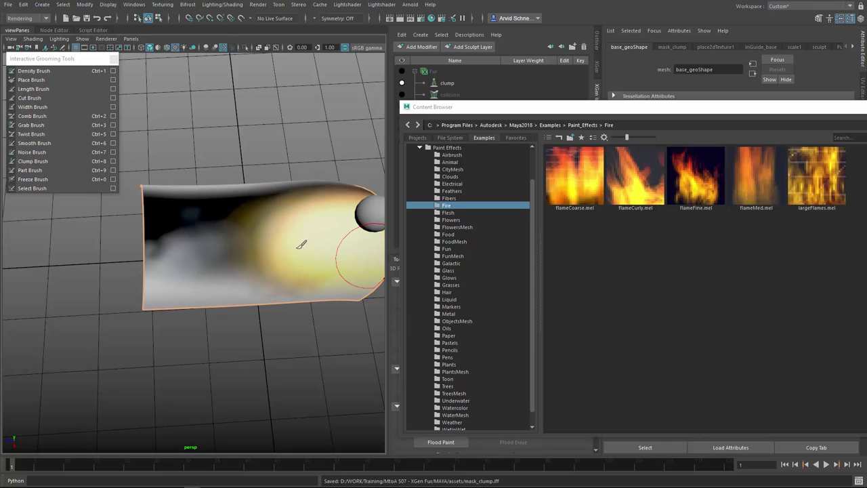
Undo the flameCoarse strokes and the brush selection
{"action": "key", "text": "ctrl+z"}
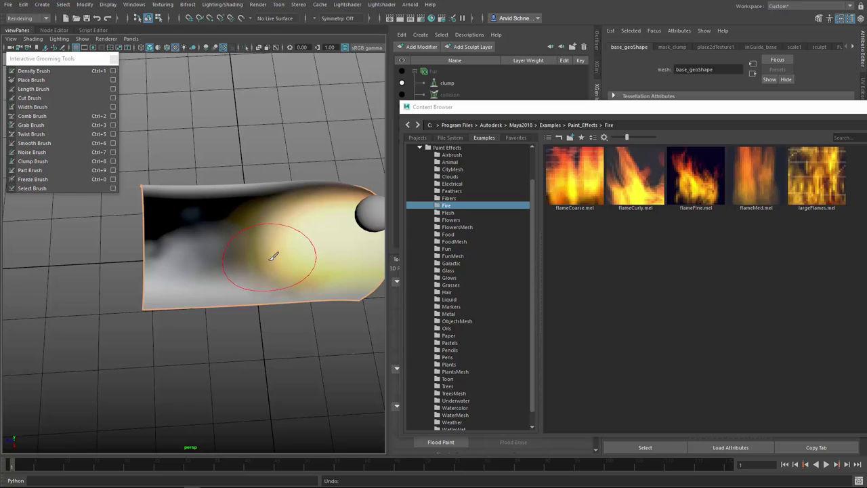
{"action": "key", "text": "ctrl+z"}
{"action": "key", "text": "ctrl+z"}
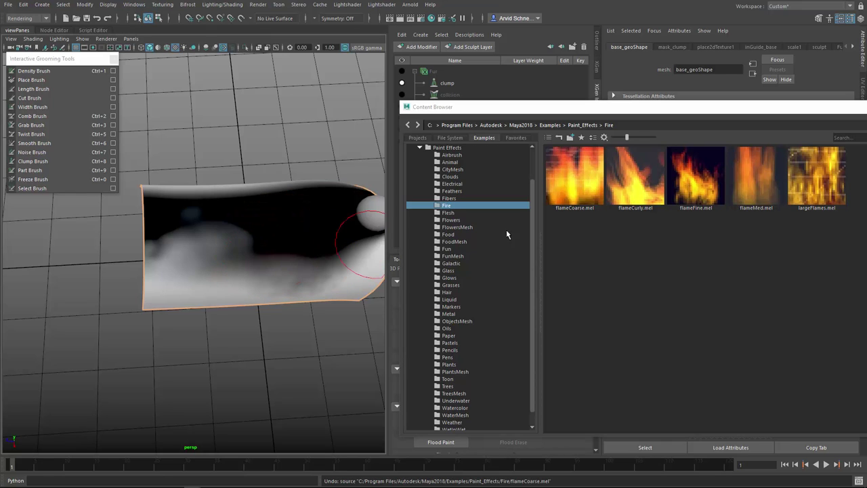
Look through the Food, Oils, Paper and other Paint Effects brush categories and close the brush library
{"action": "left_click", "coordinate": [464, 235]}
{"action": "scroll", "coordinate": [522, 257], "scroll_direction": "down", "scroll_amount": 2}
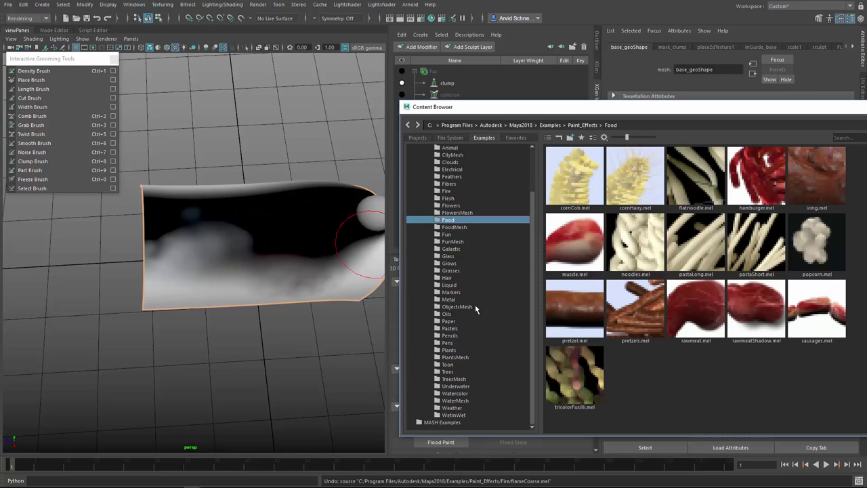
{"action": "left_click", "coordinate": [458, 315]}
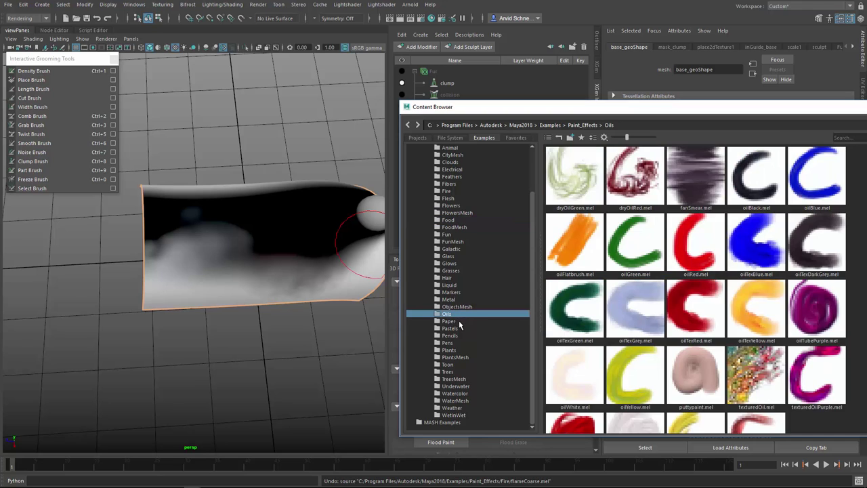
{"action": "left_click", "coordinate": [449, 321]}
{"action": "left_click", "coordinate": [449, 372]}
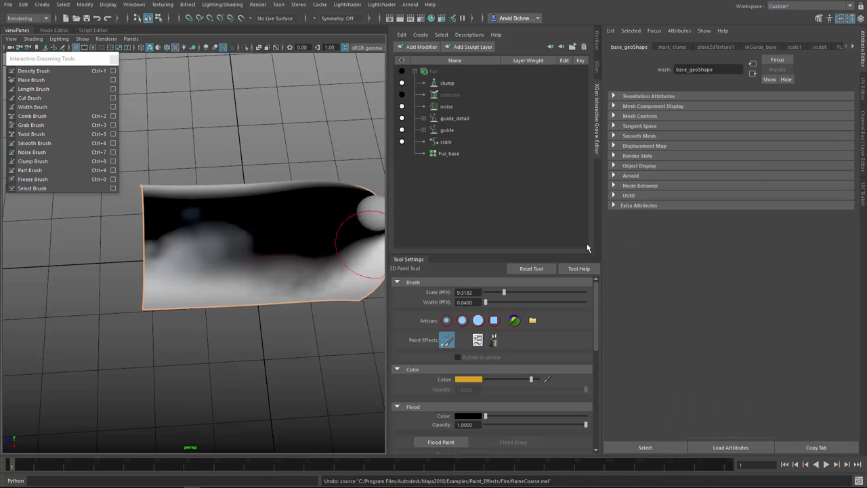
Return to the soft Artisan brush and paint over the smoke strokes, using black for the top of the surface
{"action": "left_click", "coordinate": [481, 323]}
{"action": "left_click", "coordinate": [460, 325]}
{"action": "left_click", "coordinate": [264, 237]}
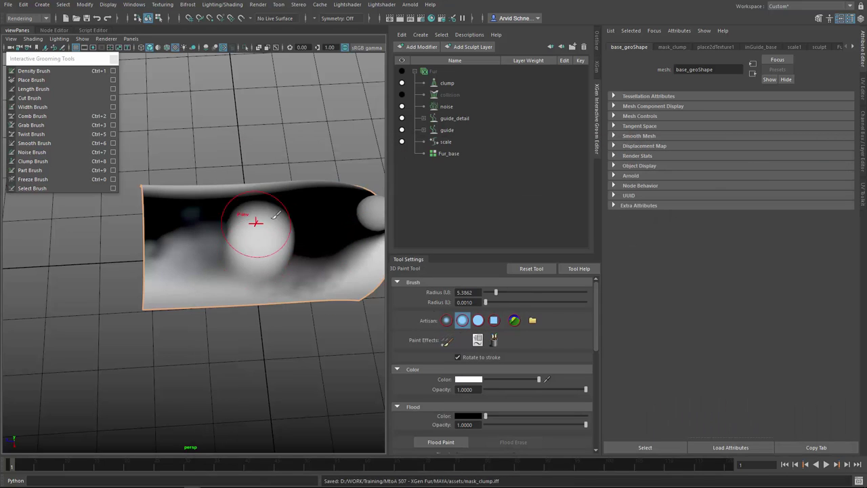
{"action": "mouse_move", "coordinate": [256, 223]}
{"action": "left_mouse_down"}
{"action": "mouse_move", "coordinate": [287, 211]}
{"action": "mouse_move", "coordinate": [266, 222]}
{"action": "mouse_move", "coordinate": [290, 267]}
{"action": "left_mouse_up"}
{"action": "mouse_move", "coordinate": [265, 249]}
{"action": "left_mouse_down"}
{"action": "mouse_move", "coordinate": [210, 247]}
{"action": "mouse_move", "coordinate": [249, 251]}
{"action": "mouse_move", "coordinate": [216, 234]}
{"action": "mouse_move", "coordinate": [228, 254]}
{"action": "mouse_move", "coordinate": [281, 275]}
{"action": "mouse_move", "coordinate": [318, 279]}
{"action": "mouse_move", "coordinate": [253, 258]}
{"action": "mouse_move", "coordinate": [183, 291]}
{"action": "mouse_move", "coordinate": [201, 242]}
{"action": "mouse_move", "coordinate": [108, 319]}
{"action": "mouse_move", "coordinate": [49, 347]}
{"action": "mouse_move", "coordinate": [97, 307]}
{"action": "mouse_move", "coordinate": [118, 327]}
{"action": "mouse_move", "coordinate": [211, 274]}
{"action": "mouse_move", "coordinate": [249, 325]}
{"action": "mouse_move", "coordinate": [218, 313]}
{"action": "mouse_move", "coordinate": [278, 275]}
{"action": "mouse_move", "coordinate": [275, 298]}
{"action": "left_mouse_up"}
{"action": "left_click", "coordinate": [447, 340]}
{"action": "left_click", "coordinate": [462, 321]}
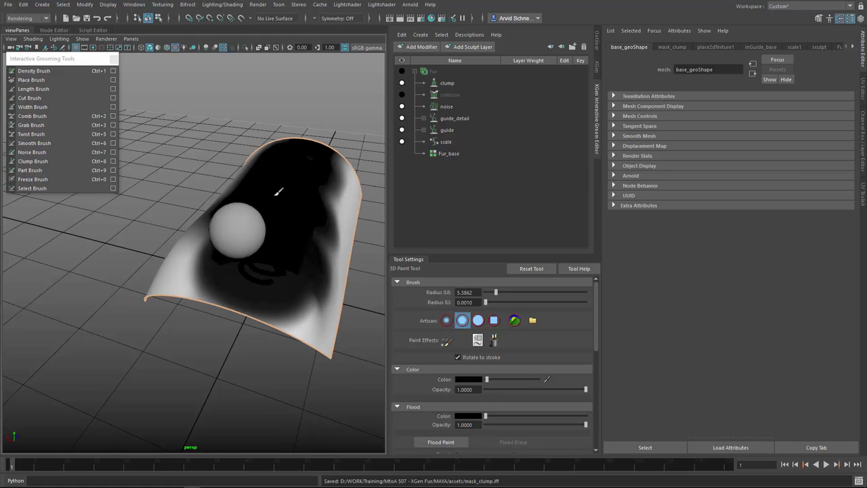
Continue painting the top of the clump mask dark along its length, undoing a stray stroke on the way
{"action": "left_click_drag", "start_coordinate": [277, 192], "coordinate": [251, 242], "text": "alt"}
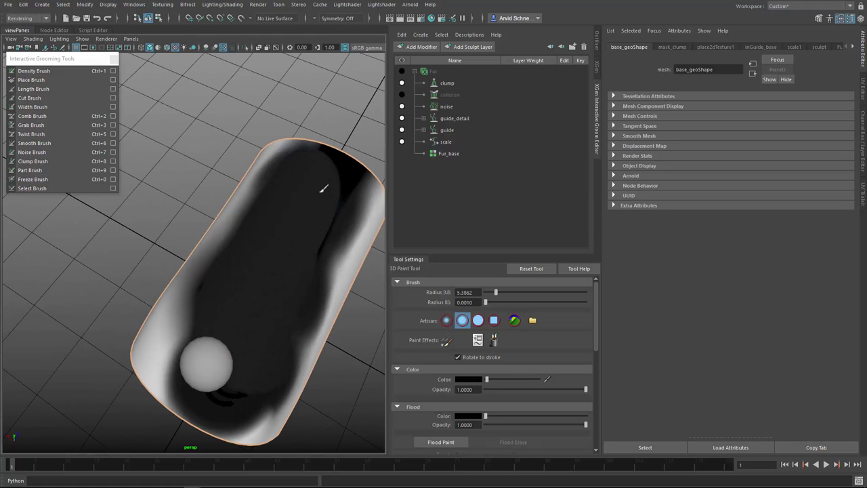
{"action": "mouse_move", "coordinate": [323, 188]}
{"action": "left_mouse_down"}
{"action": "mouse_move", "coordinate": [348, 178]}
{"action": "mouse_move", "coordinate": [246, 360]}
{"action": "mouse_move", "coordinate": [207, 296]}
{"action": "mouse_move", "coordinate": [285, 256]}
{"action": "mouse_move", "coordinate": [363, 237]}
{"action": "left_mouse_up"}
{"action": "key", "text": "ctrl+z"}
{"action": "left_click_drag", "start_coordinate": [206, 161], "coordinate": [219, 140]}
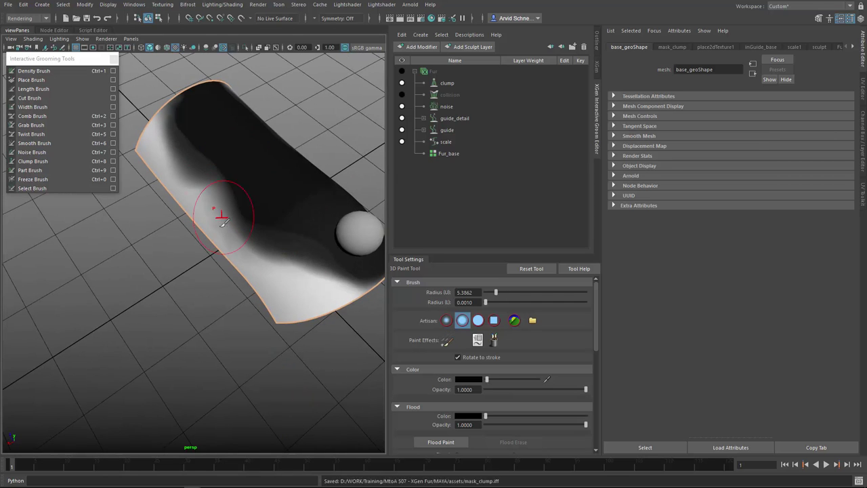
Paint black over the grey transition along the near side of the base mesh's clump mask
{"action": "left_click_drag", "start_coordinate": [222, 217], "coordinate": [217, 196]}
{"action": "mouse_move", "coordinate": [291, 252]}
{"action": "left_mouse_down", "text": "alt"}
{"action": "mouse_move", "coordinate": [309, 236]}
{"action": "mouse_move", "coordinate": [325, 261]}
{"action": "left_mouse_up", "text": "alt"}
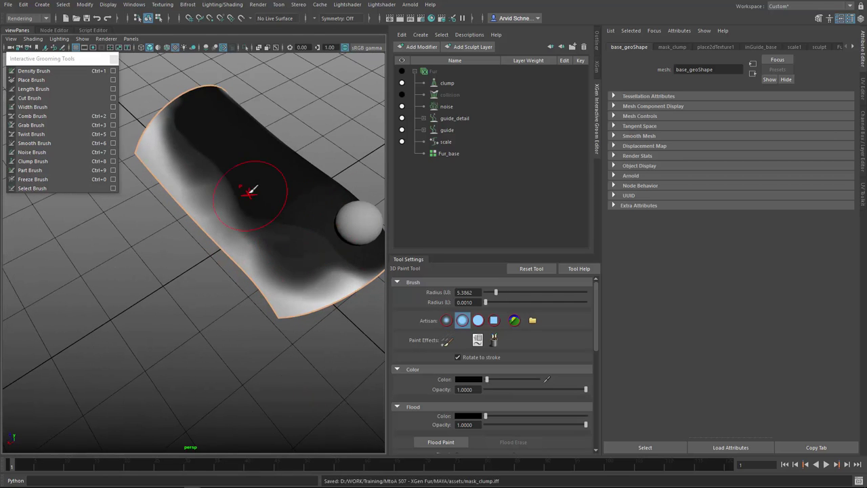
{"action": "mouse_move", "coordinate": [251, 191]}
{"action": "left_mouse_down", "text": "alt"}
{"action": "mouse_move", "coordinate": [308, 181]}
{"action": "mouse_move", "coordinate": [304, 154]}
{"action": "left_mouse_up", "text": "alt"}
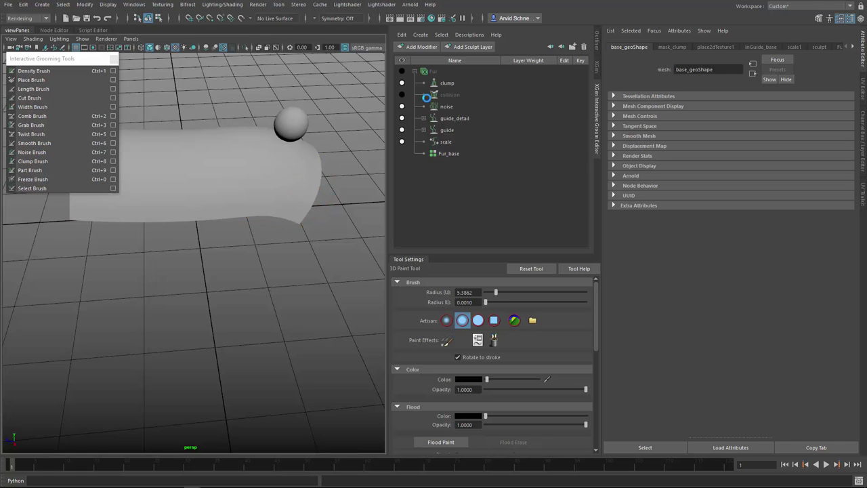
Turn on textured display and unhide the Fur description on the base mesh
{"action": "key", "text": "6"}
{"action": "left_click", "coordinate": [597, 42]}
{"action": "left_click", "coordinate": [436, 125]}
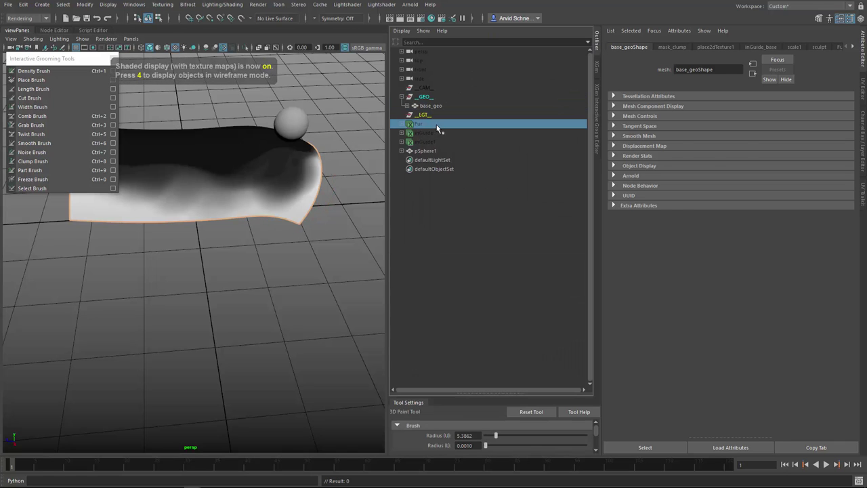
{"action": "key", "text": "shift+h"}
{"action": "middle_click_drag", "start_coordinate": [199, 210], "coordinate": [227, 271], "text": "alt"}
{"action": "right_click_drag", "start_coordinate": [226, 271], "coordinate": [296, 248], "text": "alt"}
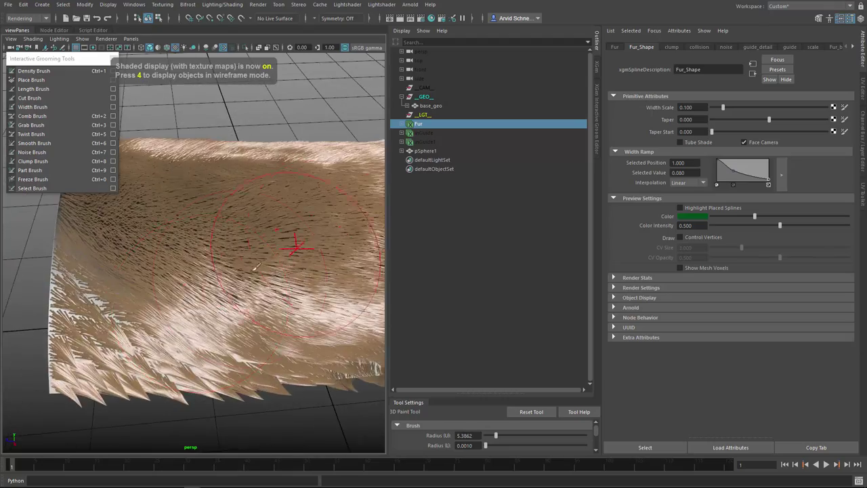
{"action": "left_click_drag", "start_coordinate": [296, 248], "coordinate": [378, 200], "text": "alt"}
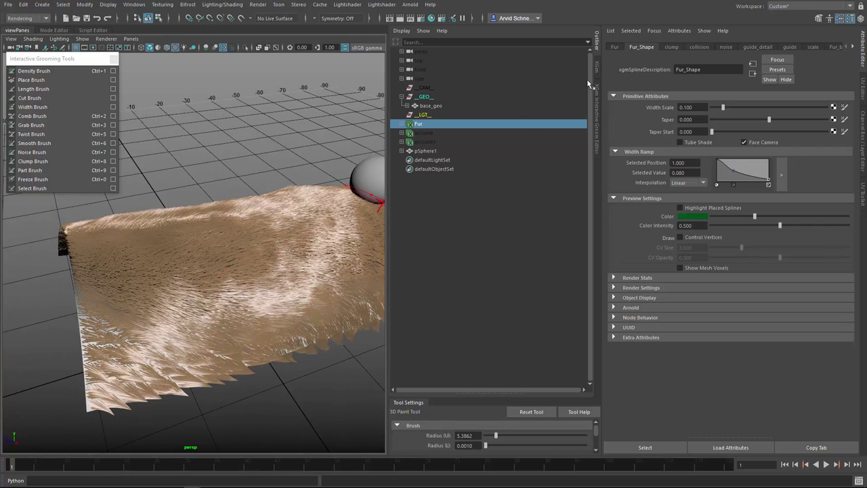
{"action": "left_click_drag", "start_coordinate": [201, 264], "coordinate": [252, 261], "text": "alt"}
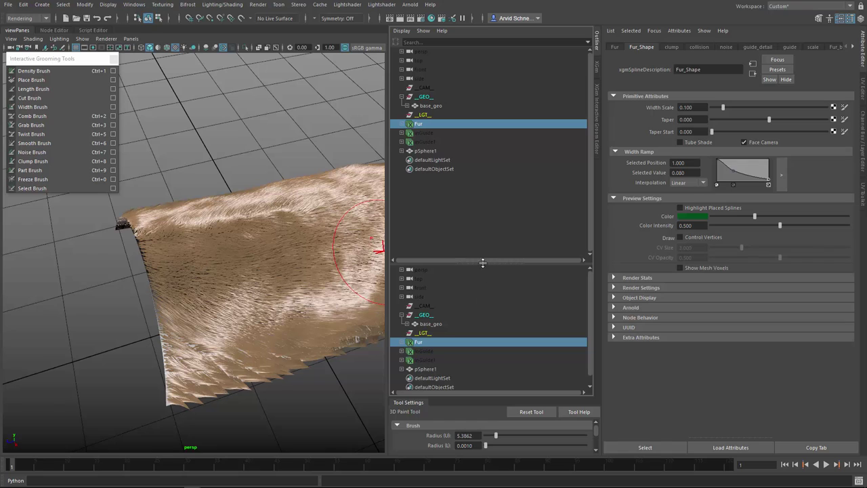
Set the 3D Paint color to dark grey and paint the clump mask at the open end and along the fur's back
{"action": "mouse_move", "coordinate": [482, 262]}
{"action": "left_mouse_down"}
{"action": "mouse_move", "coordinate": [464, 408]}
{"action": "mouse_move", "coordinate": [475, 348]}
{"action": "left_mouse_up"}
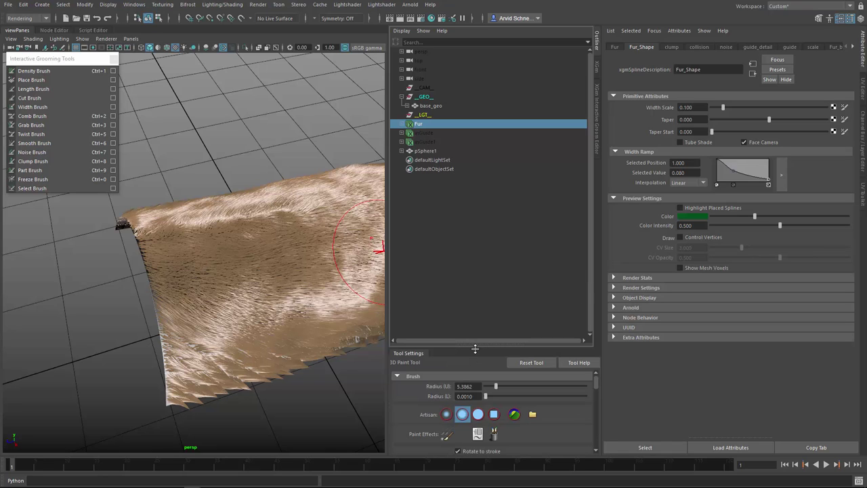
{"action": "left_click_drag", "start_coordinate": [492, 262], "coordinate": [488, 255]}
{"action": "left_click_drag", "start_coordinate": [487, 382], "coordinate": [492, 380]}
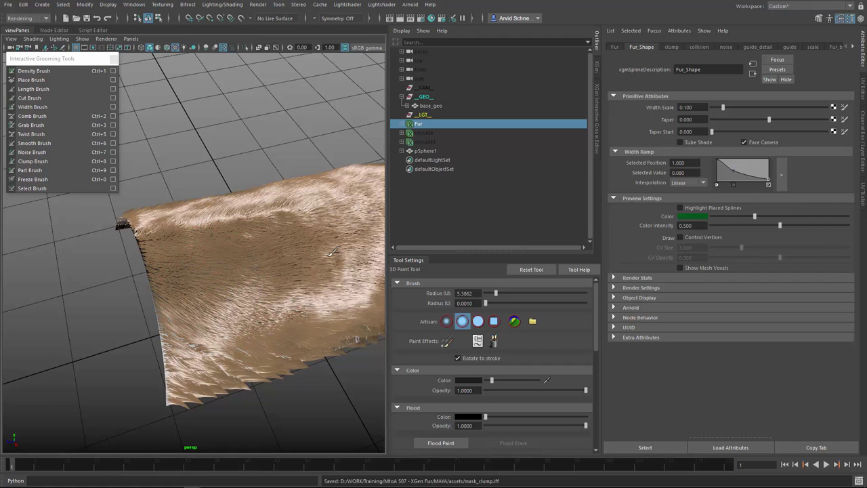
{"action": "mouse_move", "coordinate": [300, 252]}
{"action": "left_mouse_down", "text": "alt"}
{"action": "mouse_move", "coordinate": [267, 290]}
{"action": "mouse_move", "coordinate": [294, 284]}
{"action": "left_mouse_up", "text": "alt"}
{"action": "left_click", "coordinate": [504, 380]}
{"action": "left_click_drag", "start_coordinate": [107, 310], "coordinate": [117, 306]}
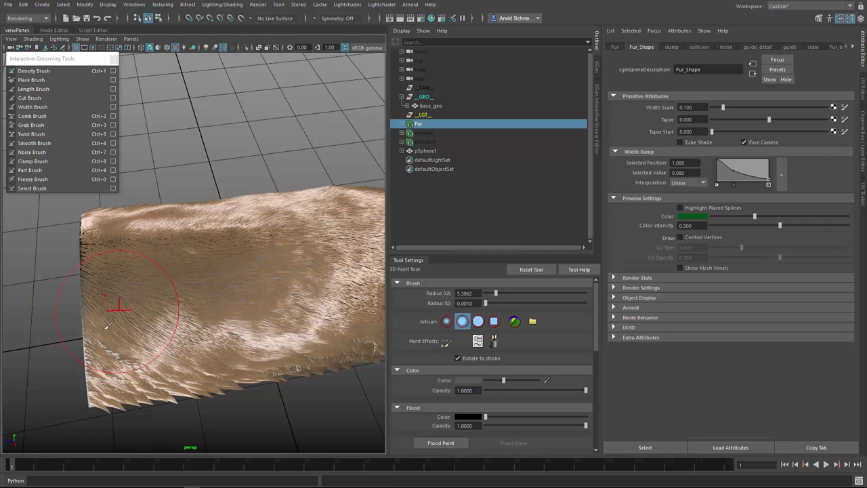
{"action": "mouse_move", "coordinate": [197, 348]}
{"action": "left_mouse_down", "text": "alt"}
{"action": "mouse_move", "coordinate": [232, 277]}
{"action": "mouse_move", "coordinate": [236, 291]}
{"action": "mouse_move", "coordinate": [102, 284]}
{"action": "mouse_move", "coordinate": [200, 274]}
{"action": "mouse_move", "coordinate": [151, 338]}
{"action": "left_mouse_up", "text": "alt"}
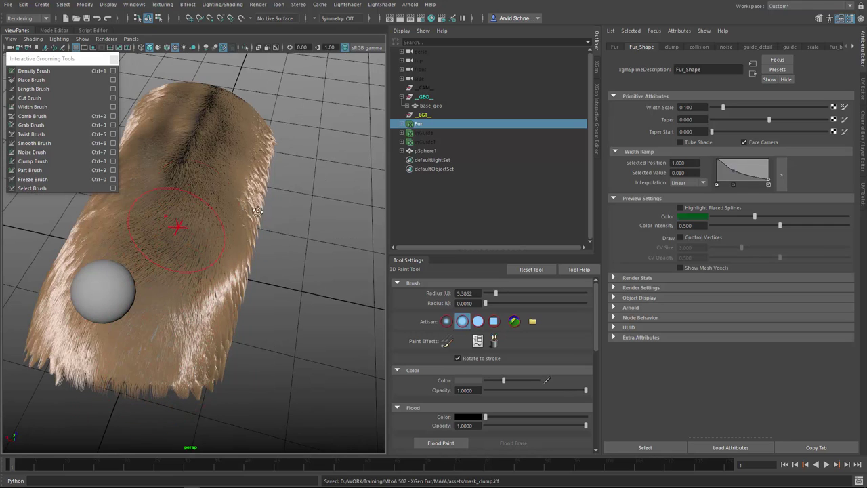
{"action": "mouse_move", "coordinate": [174, 170]}
{"action": "left_mouse_down", "text": "alt"}
{"action": "mouse_move", "coordinate": [210, 223]}
{"action": "mouse_move", "coordinate": [264, 274]}
{"action": "mouse_move", "coordinate": [227, 251]}
{"action": "mouse_move", "coordinate": [277, 232]}
{"action": "mouse_move", "coordinate": [266, 242]}
{"action": "left_mouse_up", "text": "alt"}
{"action": "left_click_drag", "start_coordinate": [266, 242], "coordinate": [193, 342]}
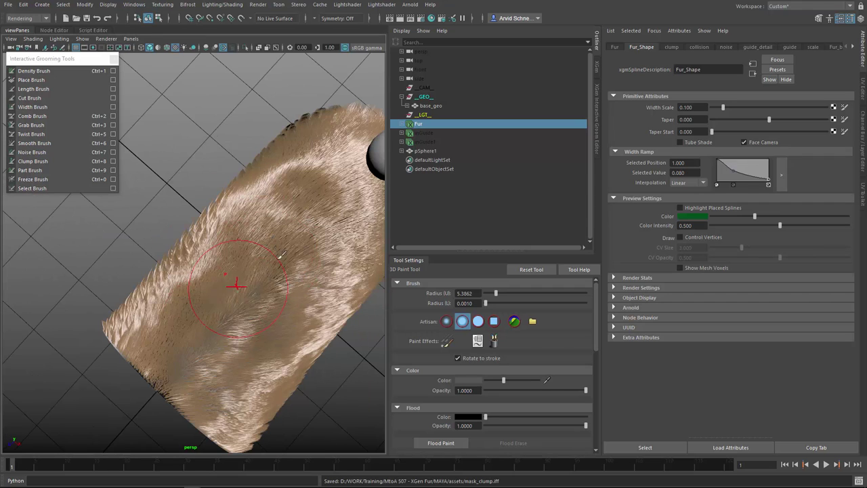
{"action": "mouse_move", "coordinate": [302, 209]}
{"action": "left_mouse_down"}
{"action": "mouse_move", "coordinate": [218, 308]}
{"action": "mouse_move", "coordinate": [209, 228]}
{"action": "mouse_move", "coordinate": [130, 292]}
{"action": "left_mouse_up"}
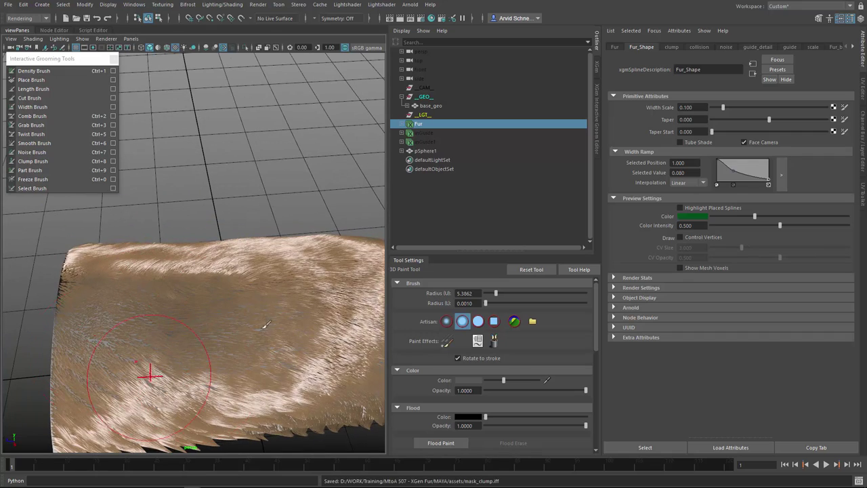
{"action": "mouse_move", "coordinate": [150, 375]}
{"action": "left_mouse_down"}
{"action": "mouse_move", "coordinate": [262, 326]}
{"action": "mouse_move", "coordinate": [266, 281]}
{"action": "mouse_move", "coordinate": [237, 286]}
{"action": "mouse_move", "coordinate": [255, 270]}
{"action": "left_mouse_up"}
Switch from painting to the Select tool and clear the selection to view the fur close up
{"action": "key", "text": "q"}
{"action": "left_click", "coordinate": [250, 172]}
{"action": "mouse_move", "coordinate": [250, 172]}
{"action": "left_mouse_down", "text": "alt"}
{"action": "mouse_move", "coordinate": [243, 193]}
{"action": "mouse_move", "coordinate": [264, 253]}
{"action": "mouse_move", "coordinate": [252, 174]}
{"action": "left_mouse_up", "text": "alt"}
{"action": "right_click_drag", "start_coordinate": [233, 228], "coordinate": [269, 233], "text": "alt"}
{"action": "left_click_drag", "start_coordinate": [270, 234], "coordinate": [237, 203], "text": "alt"}
{"action": "middle_click_drag", "start_coordinate": [237, 203], "coordinate": [228, 227], "text": "alt"}
{"action": "left_click_drag", "start_coordinate": [228, 227], "coordinate": [250, 236], "text": "alt"}
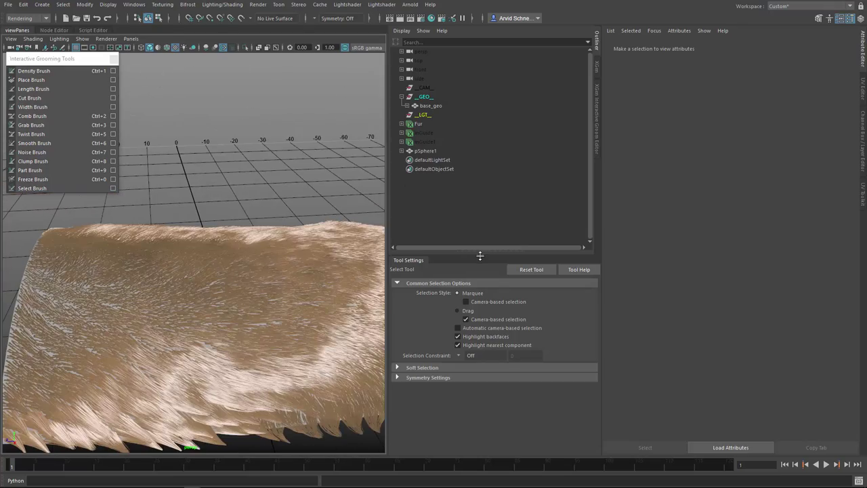
Review the noise modifier and Fur_base settings in the XGen Interactive Groom Editor
{"action": "left_click_drag", "start_coordinate": [480, 256], "coordinate": [468, 342]}
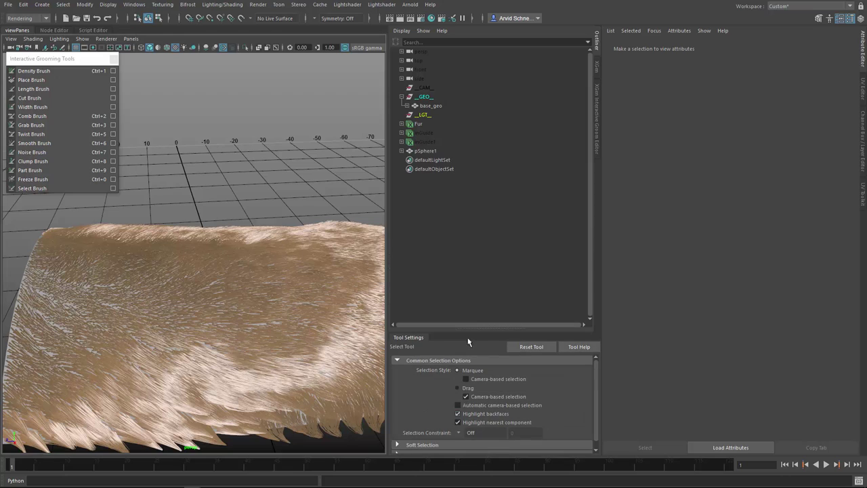
{"action": "left_click", "coordinate": [598, 134]}
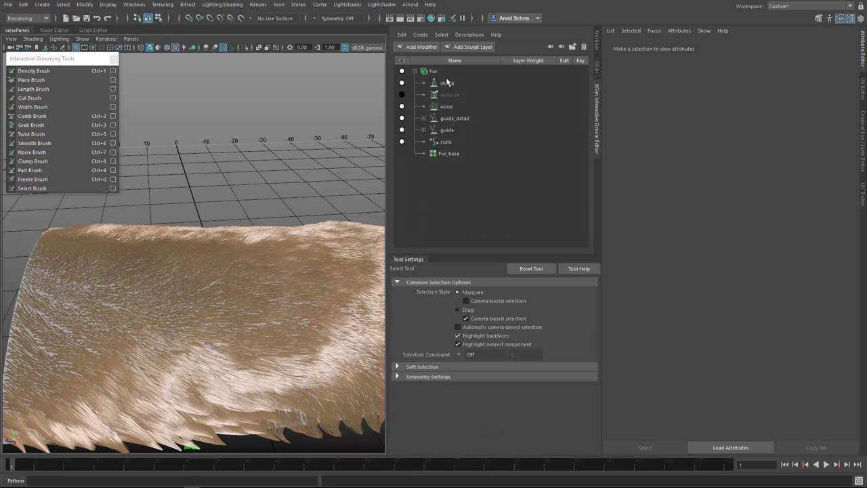
{"action": "left_click", "coordinate": [424, 49]}
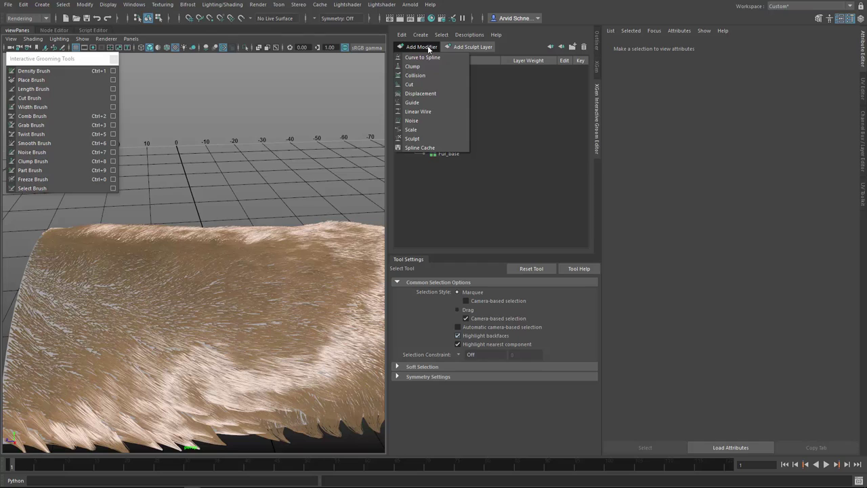
{"action": "left_click", "coordinate": [426, 112]}
{"action": "left_click", "coordinate": [450, 108]}
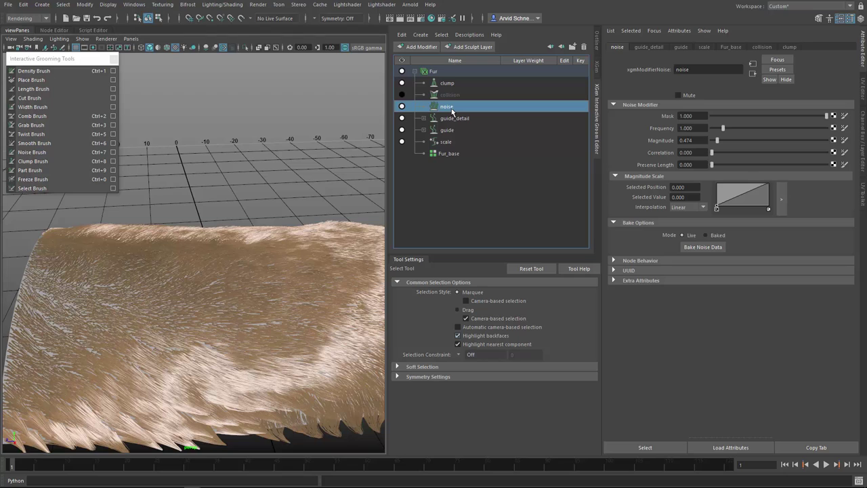
{"action": "left_click", "coordinate": [453, 154]}
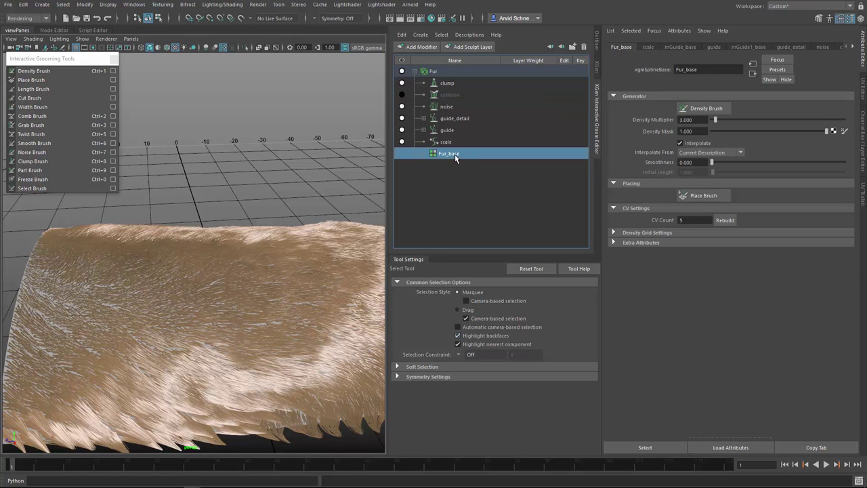
Set the clump modifier's Advanced Shape Offset to -0.004
{"action": "left_click", "coordinate": [460, 83]}
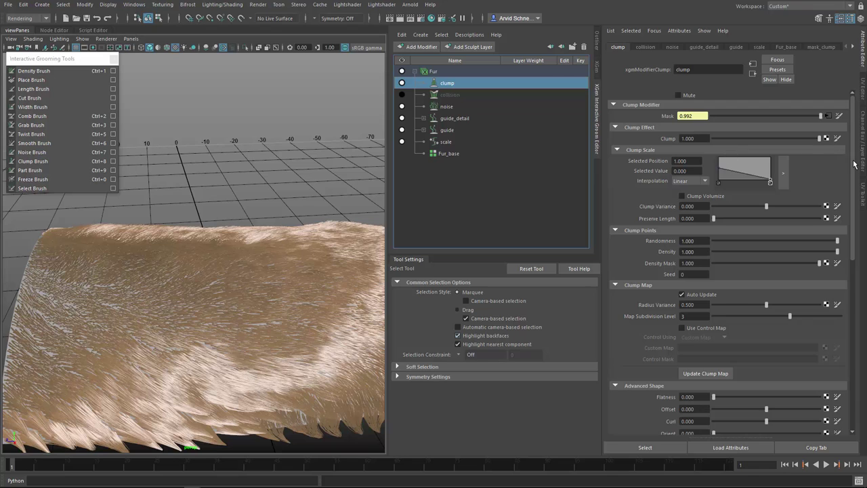
{"action": "left_click_drag", "start_coordinate": [853, 166], "coordinate": [848, 273]}
{"action": "left_click_drag", "start_coordinate": [720, 330], "coordinate": [722, 327]}
{"action": "left_click_drag", "start_coordinate": [854, 258], "coordinate": [857, 223]}
{"action": "left_click_drag", "start_coordinate": [765, 255], "coordinate": [713, 279]}
{"action": "scroll", "coordinate": [751, 246], "scroll_direction": "up", "scroll_amount": 2}
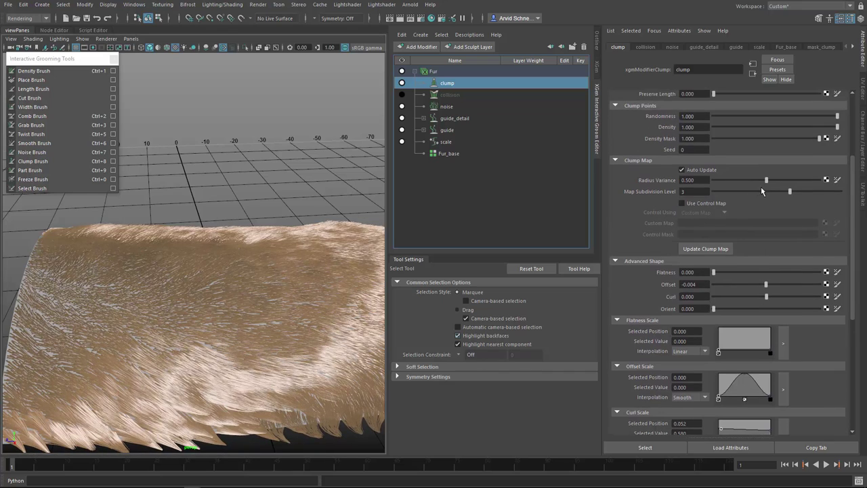
Set the clump modifier's Radius Variance to 0.588 and its clump point Randomness to 0.618
{"action": "left_click_drag", "start_coordinate": [768, 180], "coordinate": [776, 181]}
{"action": "scroll", "coordinate": [635, 192], "scroll_direction": "up", "scroll_amount": 4}
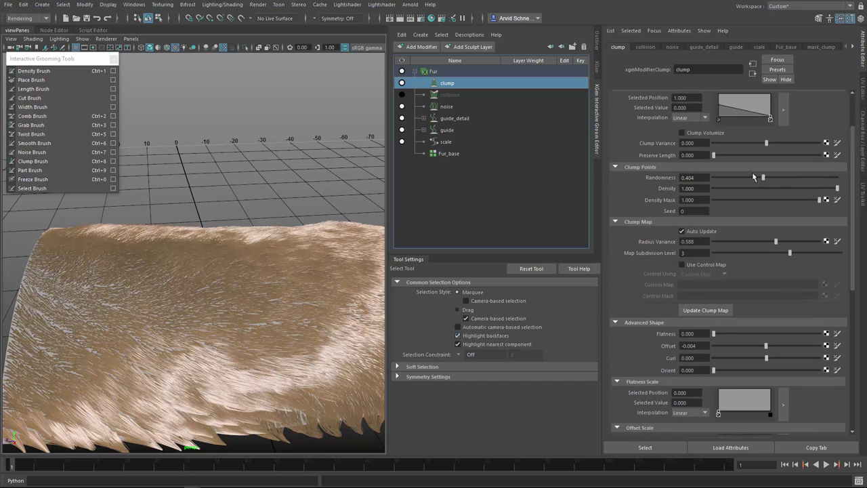
{"action": "left_click_drag", "start_coordinate": [754, 176], "coordinate": [840, 179]}
{"action": "left_click_drag", "start_coordinate": [785, 178], "coordinate": [805, 185]}
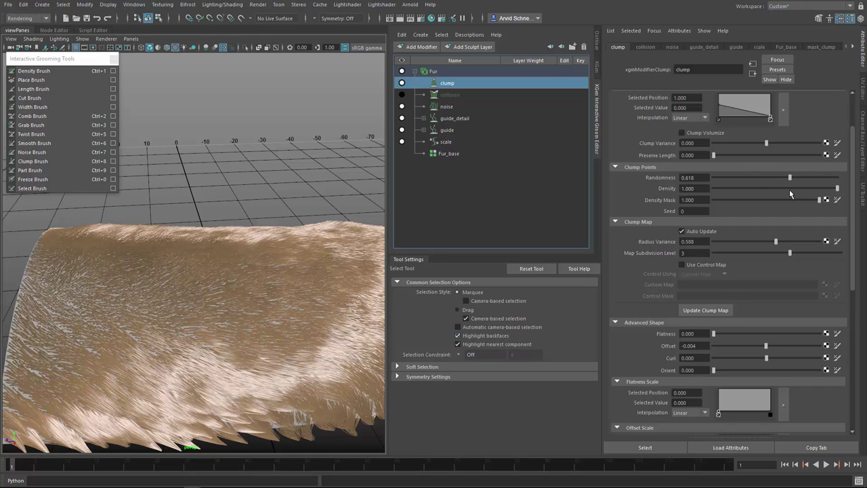
Set the clump modifier's Clump Variance to -0.433
{"action": "scroll", "coordinate": [687, 195], "scroll_direction": "up", "scroll_amount": 2}
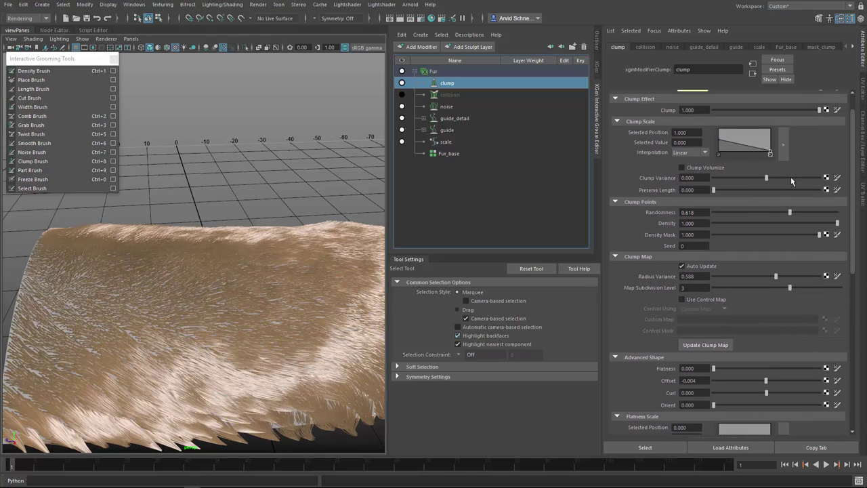
{"action": "left_click_drag", "start_coordinate": [766, 178], "coordinate": [743, 173]}
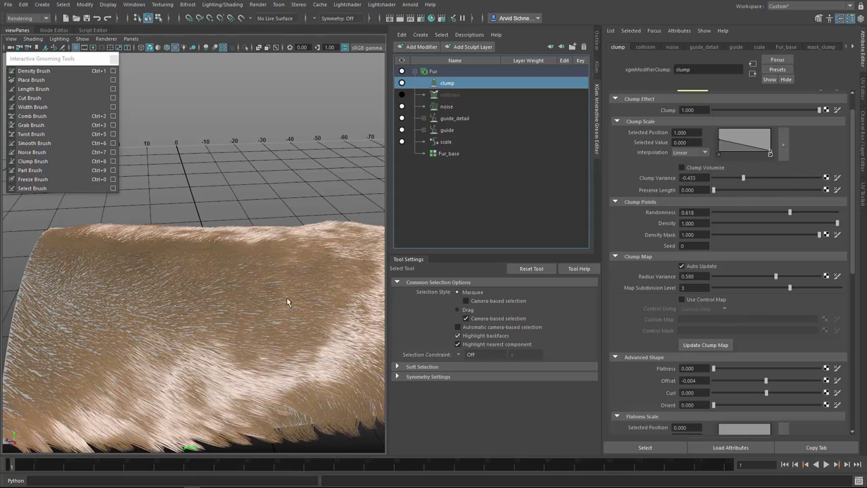
{"action": "left_click_drag", "start_coordinate": [288, 302], "coordinate": [265, 216], "text": "alt"}
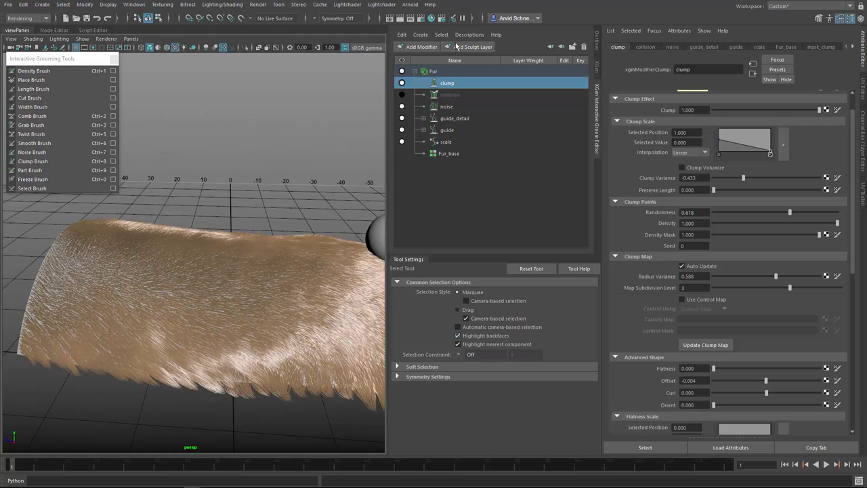
Add a second Noise modifier above the clump modifier in the Fur description
{"action": "left_click", "coordinate": [420, 46]}
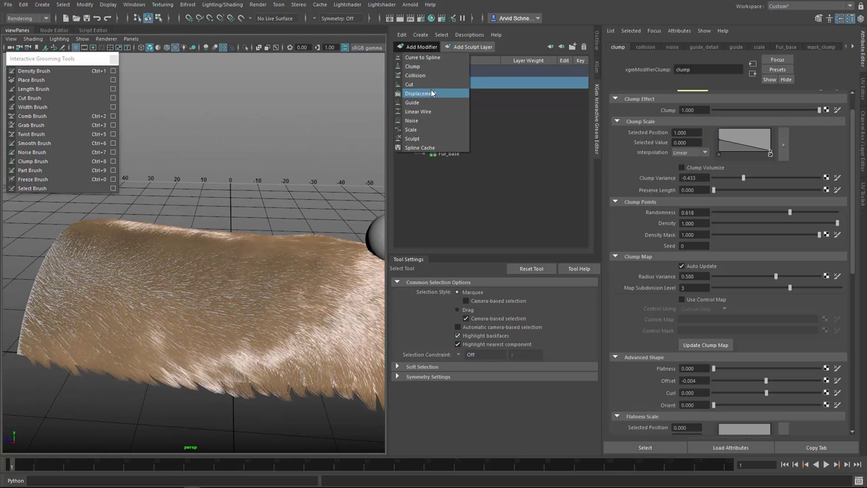
{"action": "left_click", "coordinate": [426, 121]}
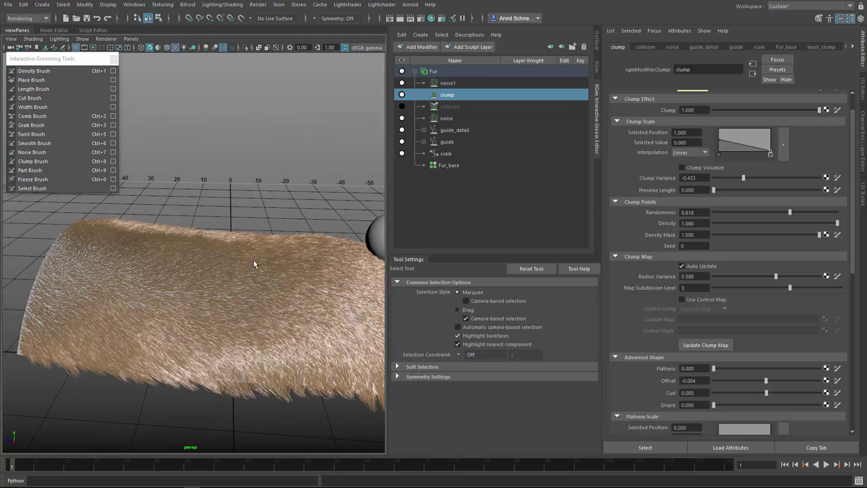
{"action": "left_click_drag", "start_coordinate": [254, 264], "coordinate": [269, 247], "text": "alt"}
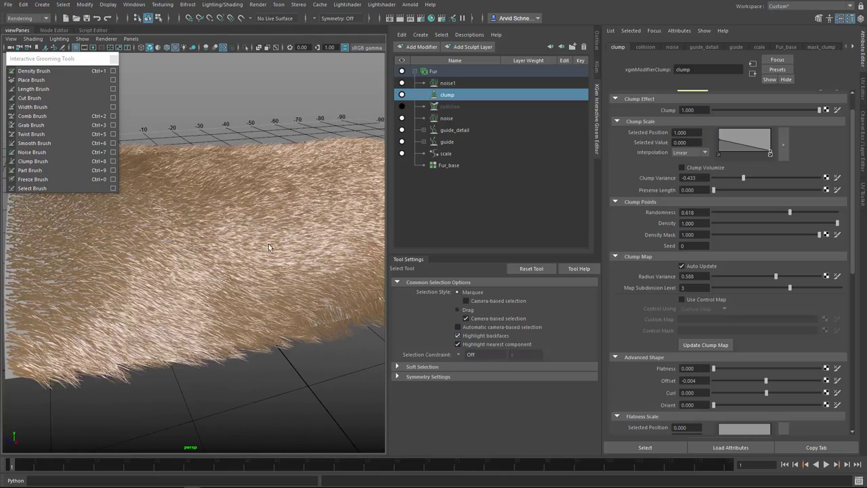
Lower the new noise modifier's Mask to 0.130
{"action": "left_click", "coordinate": [476, 84]}
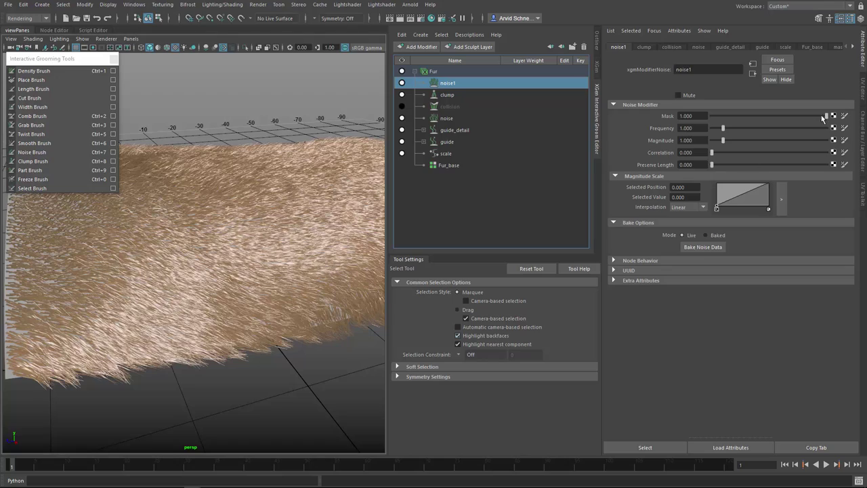
{"action": "left_click_drag", "start_coordinate": [779, 119], "coordinate": [726, 117]}
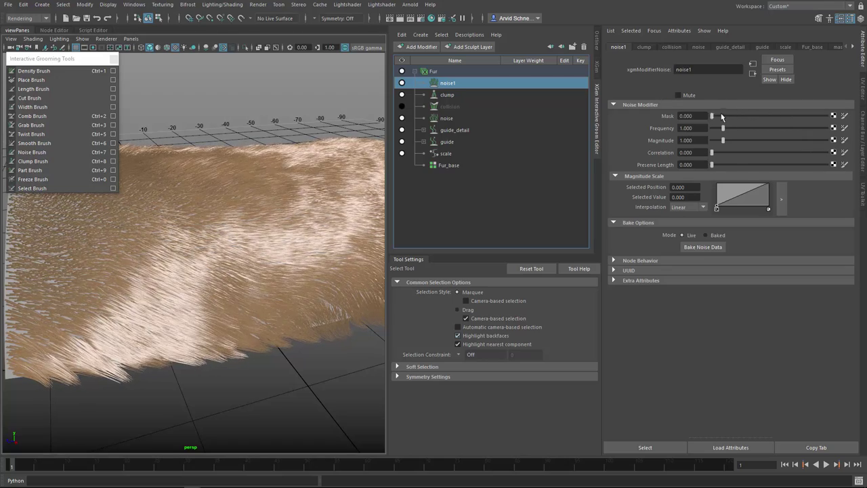
{"action": "left_click_drag", "start_coordinate": [226, 296], "coordinate": [244, 301], "text": "alt"}
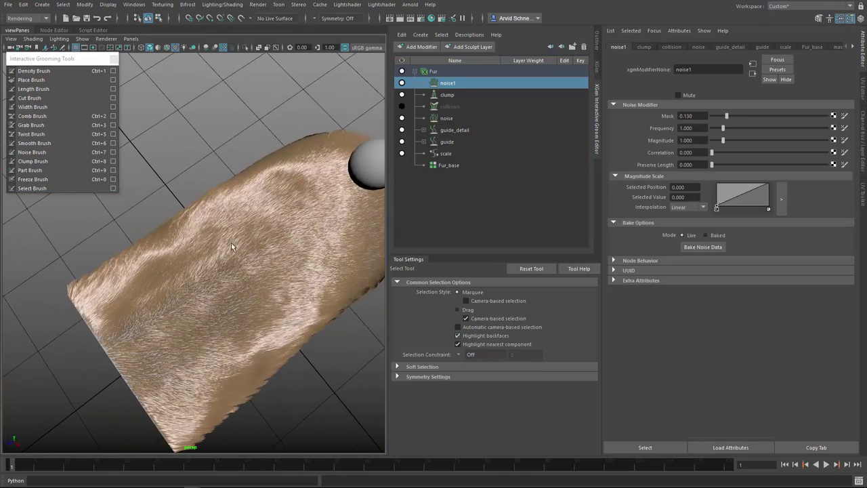
{"action": "left_click_drag", "start_coordinate": [231, 243], "coordinate": [210, 235], "text": "alt"}
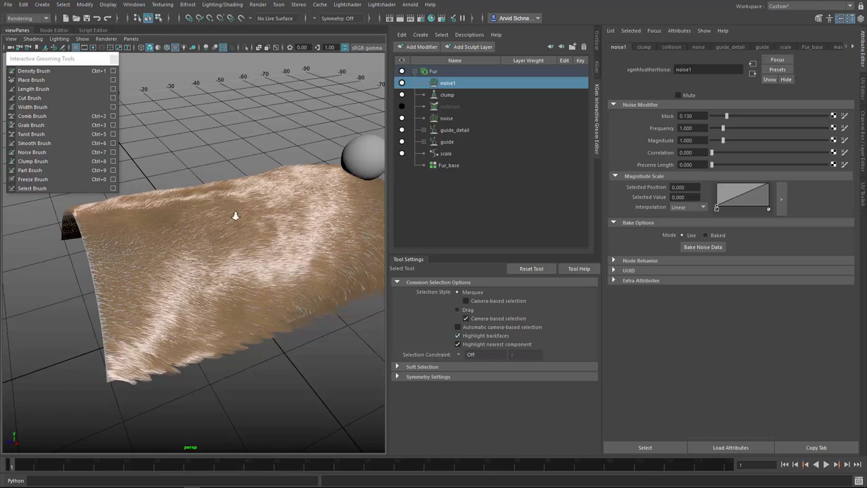
{"action": "right_click_drag", "start_coordinate": [235, 216], "coordinate": [276, 195], "text": "alt"}
Close the Interactive Grooming Tools window and save the scene
{"action": "left_click", "coordinate": [115, 58]}
{"action": "left_click_drag", "start_coordinate": [276, 195], "coordinate": [258, 168], "text": "alt"}
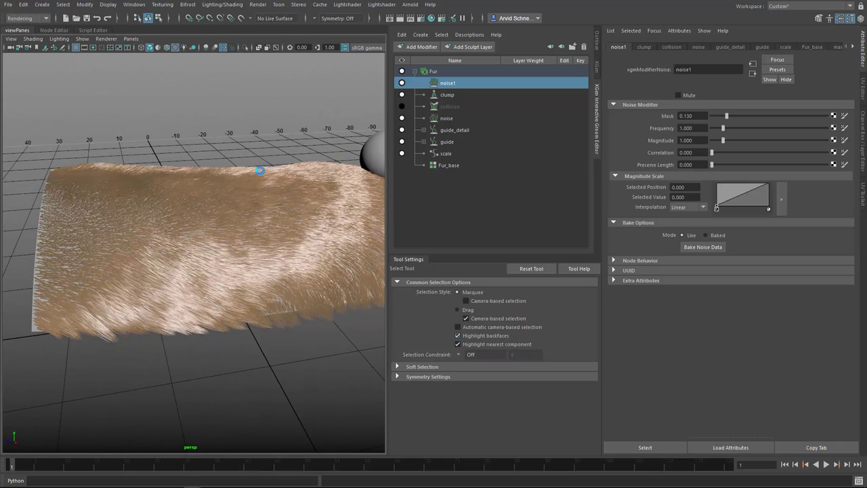
{"action": "key", "text": "ctrl+s"}
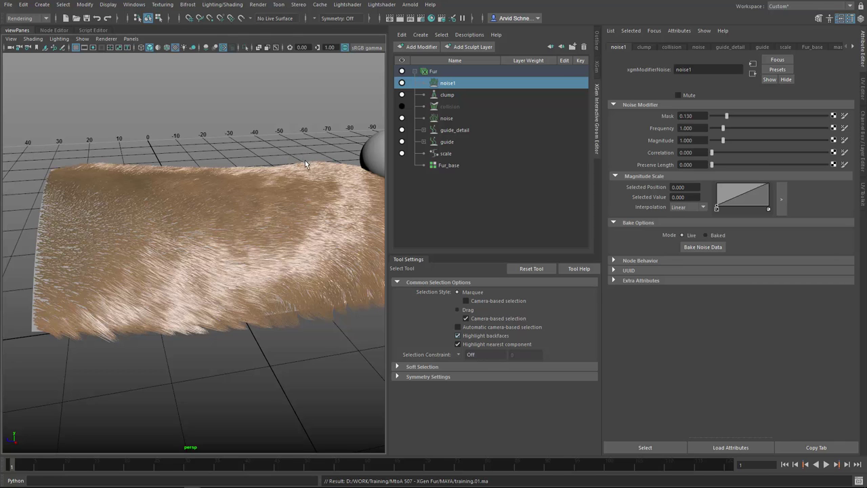
Select the base_geo mesh under the fur
{"action": "left_click_drag", "start_coordinate": [117, 218], "coordinate": [203, 208], "text": "alt"}
{"action": "left_click", "coordinate": [226, 167]}
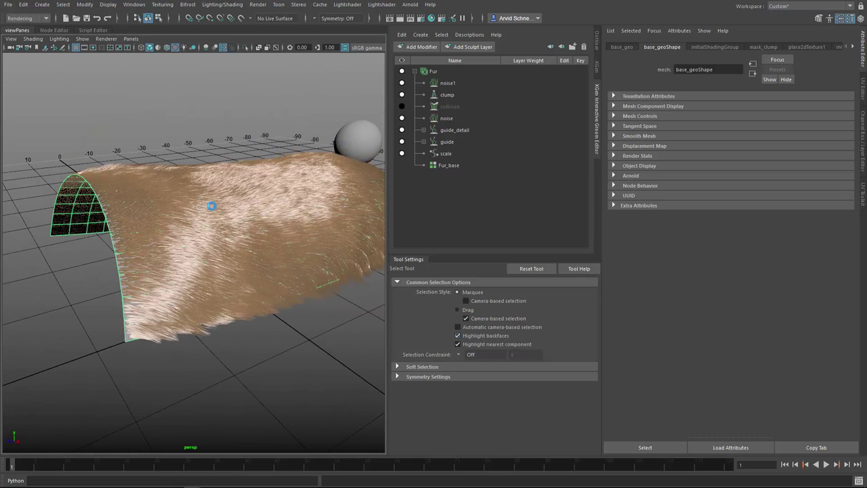
Save the scene and inspect the UV layout of base_geo in the UV Editor
{"action": "key", "text": "ctrl+s"}
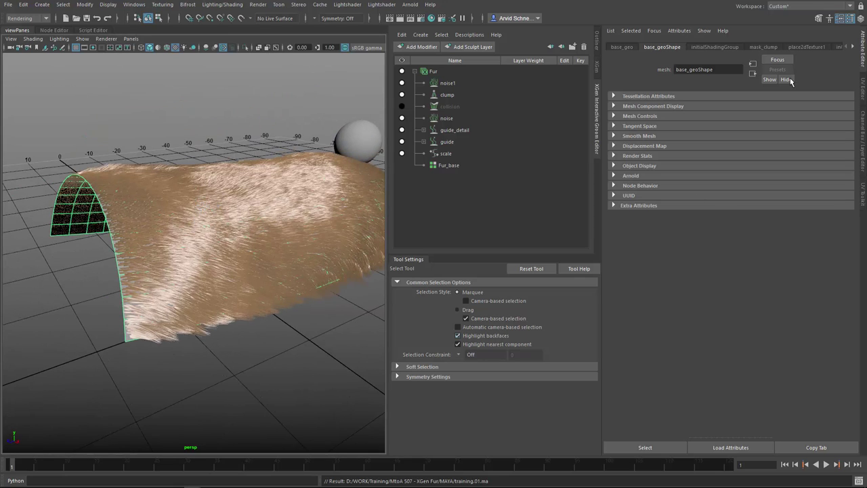
{"action": "key", "text": "space"}
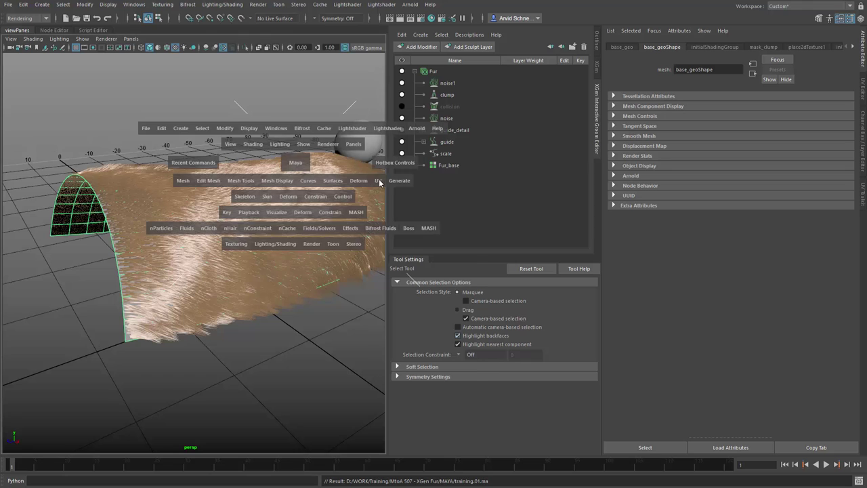
{"action": "left_click", "coordinate": [392, 187]}
{"action": "left_click", "coordinate": [406, 197]}
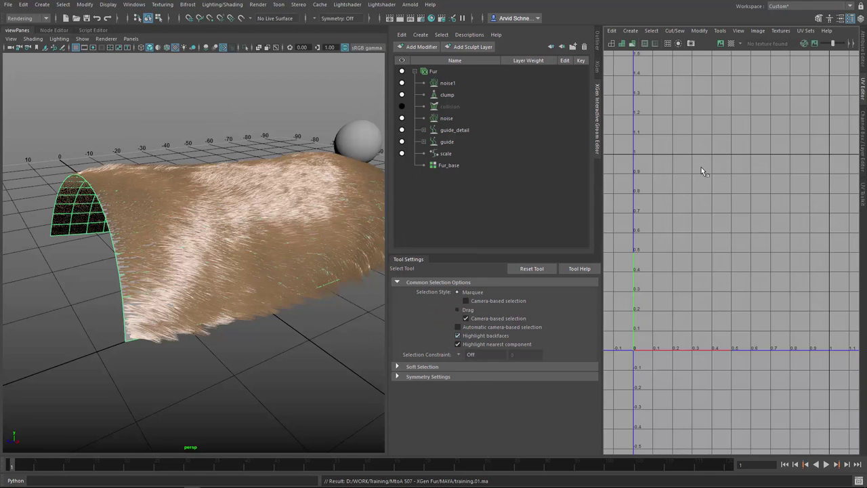
{"action": "key", "text": "F12"}
{"action": "scroll", "coordinate": [704, 184], "scroll_direction": "down", "scroll_amount": 2}
{"action": "scroll", "coordinate": [677, 231], "scroll_direction": "up", "scroll_amount": 1}
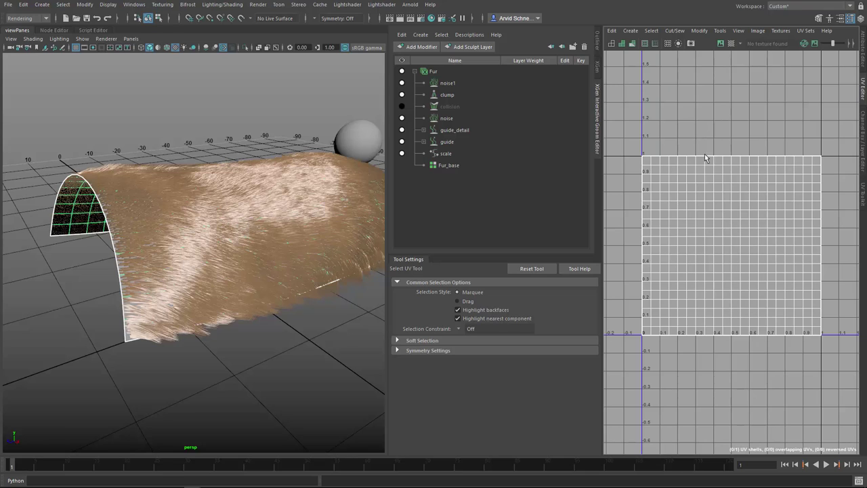
Bring back the Outliner and Attribute Editor beside a resized viewport and clear the base_geo selection
{"action": "left_click", "coordinate": [599, 44]}
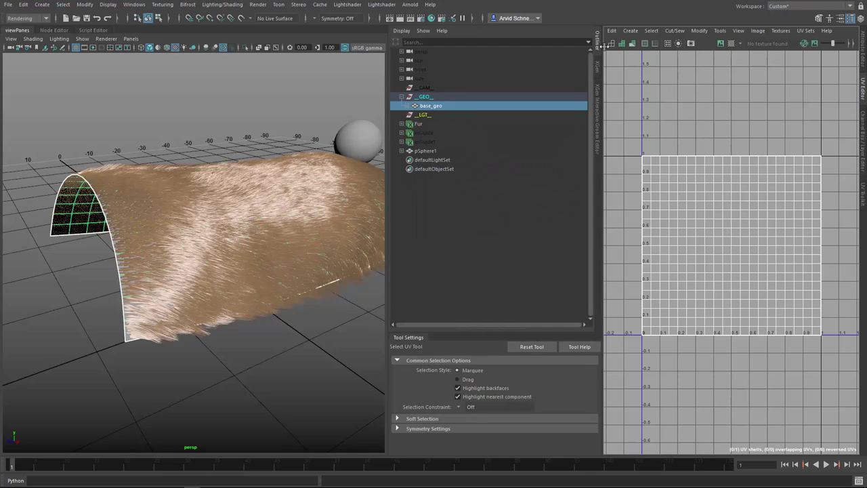
{"action": "left_click", "coordinate": [863, 200]}
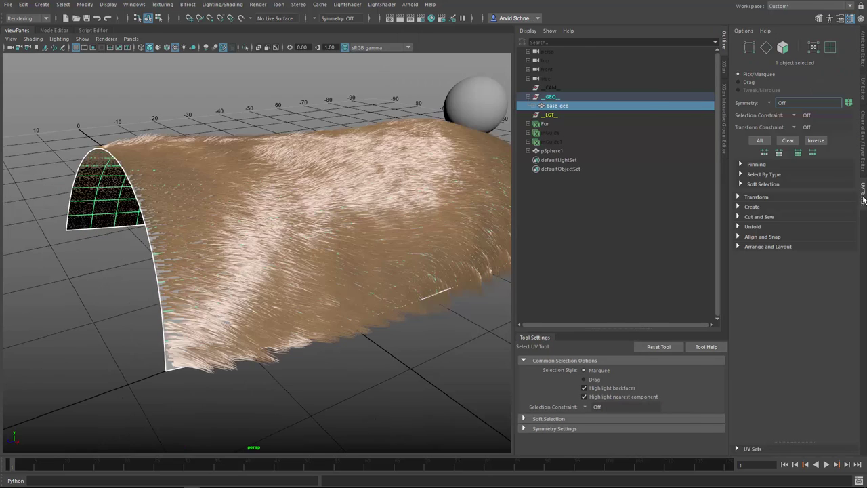
{"action": "left_click", "coordinate": [863, 57]}
{"action": "left_click_drag", "start_coordinate": [389, 176], "coordinate": [434, 179]}
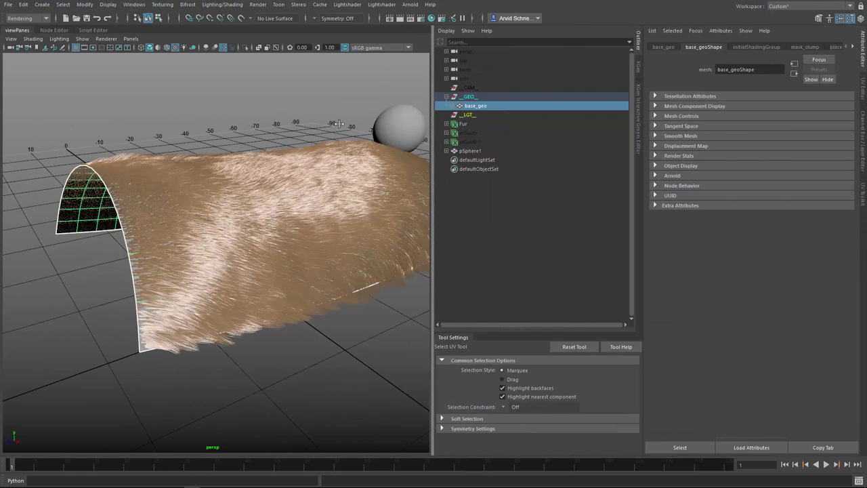
{"action": "left_click_drag", "start_coordinate": [377, 102], "coordinate": [313, 123], "text": "alt"}
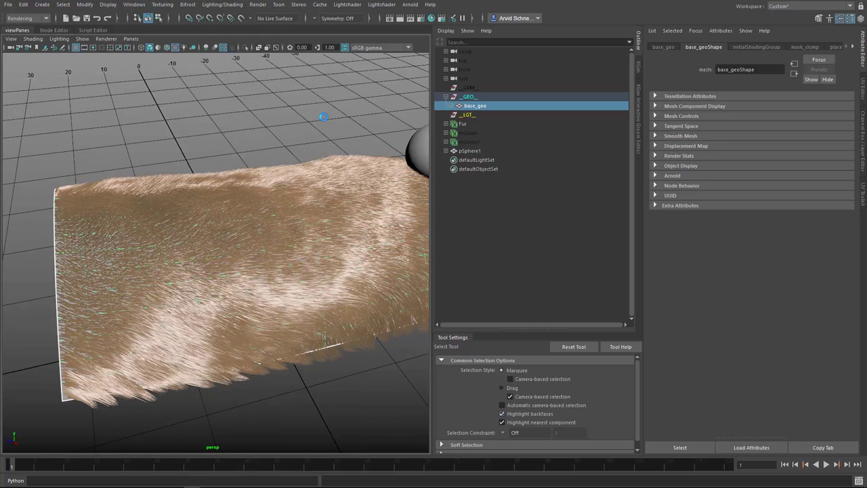
{"action": "left_click", "coordinate": [323, 117]}
Switch to Chrome and run a Google image search for "tiger pattern"
{"action": "key", "text": "alt+Tab"}
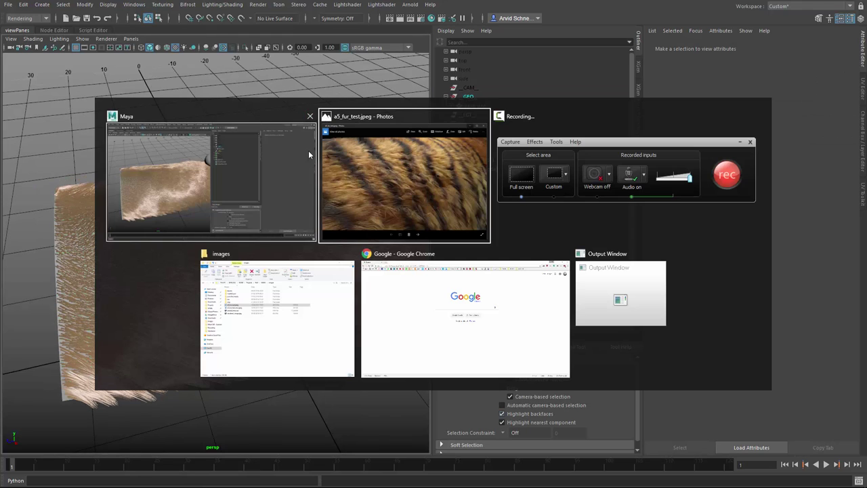
{"action": "left_click", "coordinate": [391, 292]}
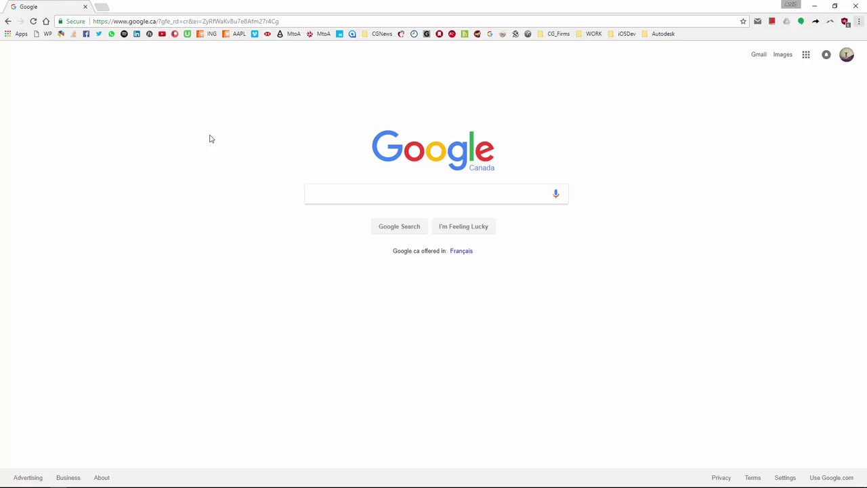
{"action": "left_click", "coordinate": [384, 194]}
{"action": "type", "text": "tige"}
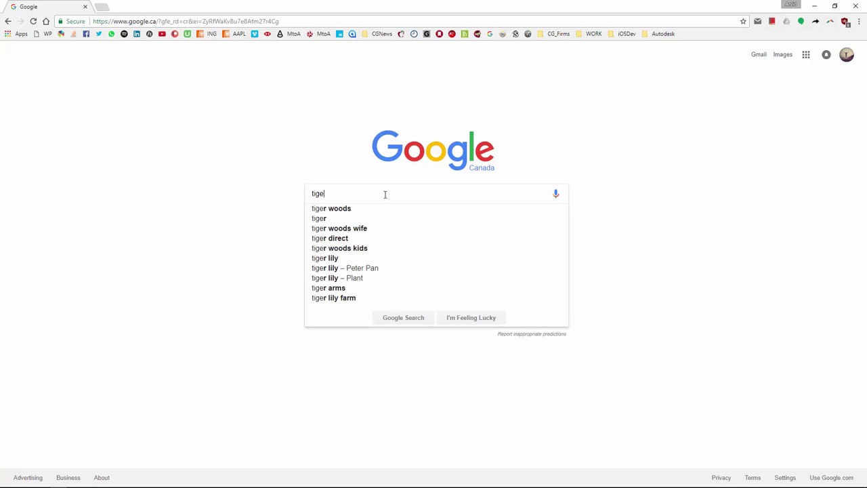
{"action": "type", "text": "r pattern"}
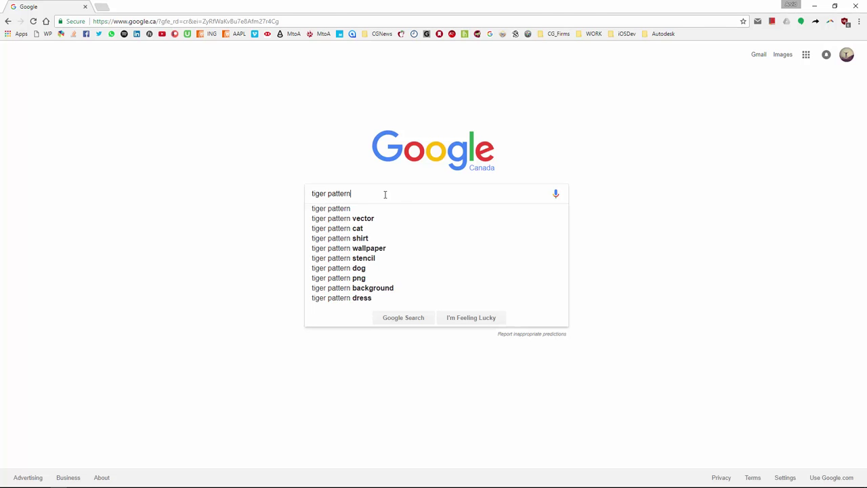
{"action": "key", "text": "Return"}
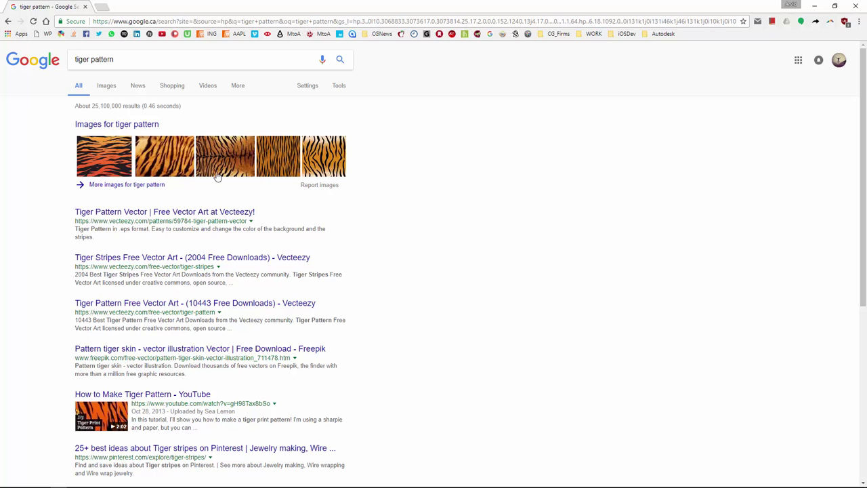
{"action": "left_click", "coordinate": [112, 87]}
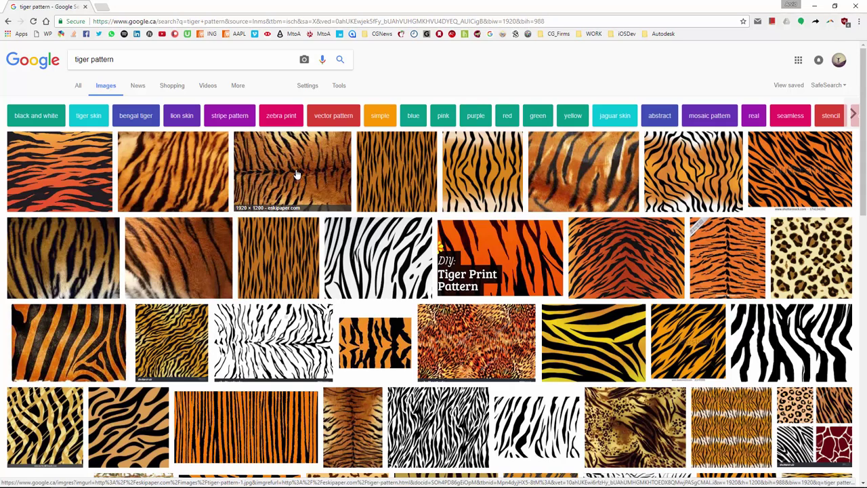
Open the 1920 × 1200 EskiPaper tiger pattern image at full size
{"action": "middle_click", "coordinate": [297, 168]}
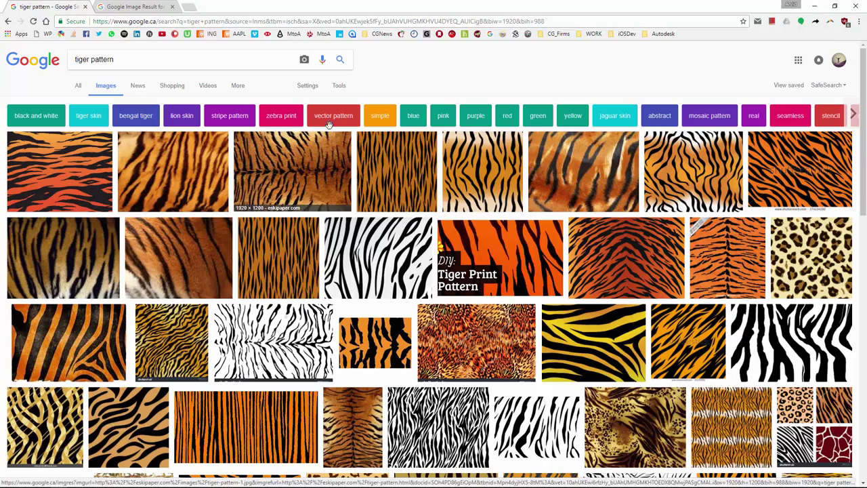
{"action": "left_click", "coordinate": [314, 173]}
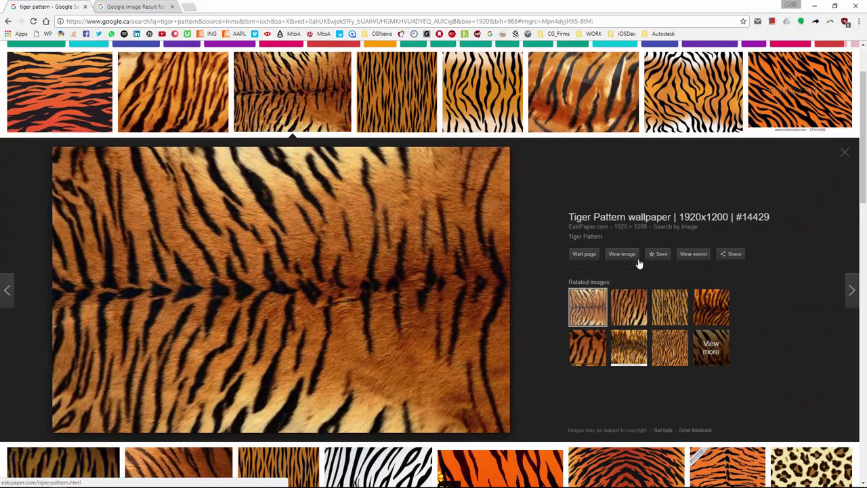
{"action": "left_click", "coordinate": [625, 254]}
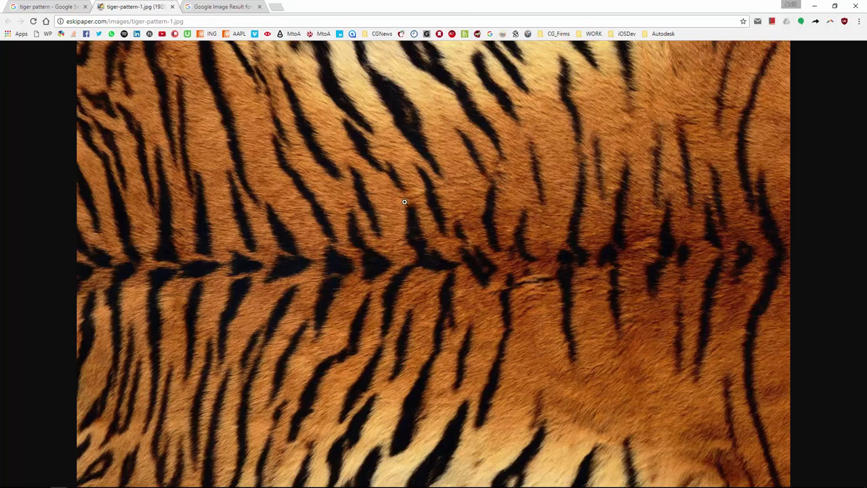
Start saving the tiger image and browse to the sourceimages folder under Training > MtoA 507 - XGen Fur > MAYA
{"action": "right_click", "coordinate": [399, 176]}
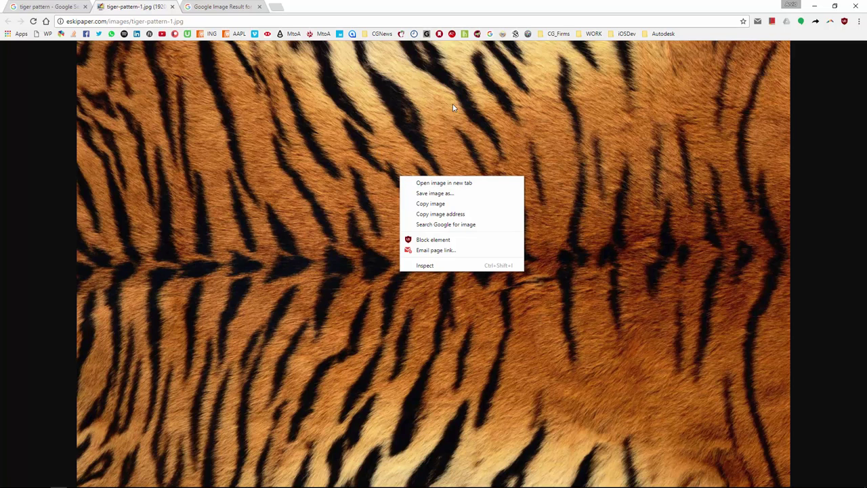
{"action": "left_click", "coordinate": [444, 195]}
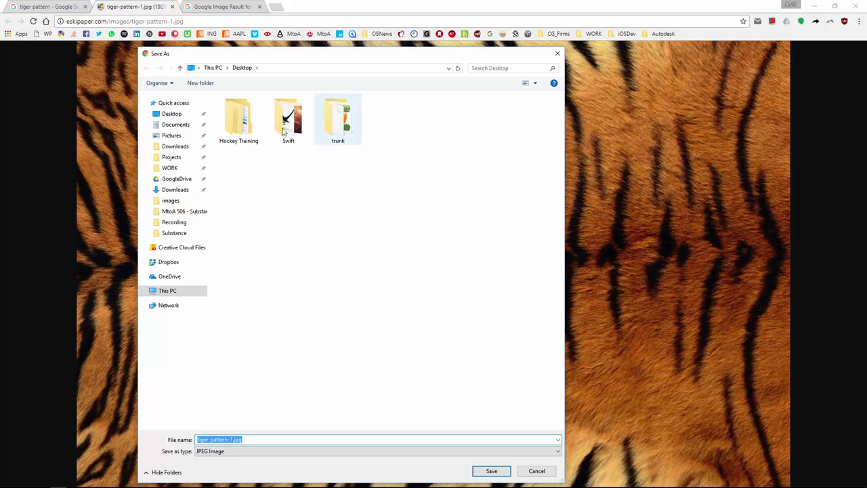
{"action": "left_click", "coordinate": [174, 114]}
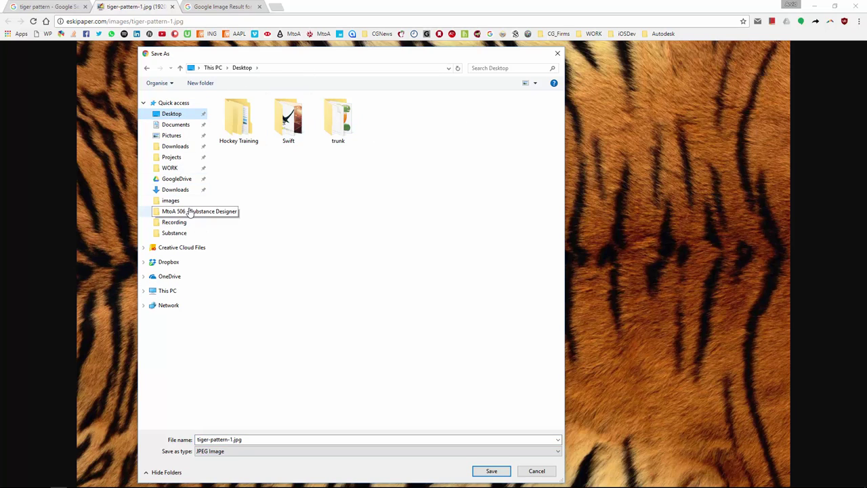
{"action": "left_click", "coordinate": [187, 211]}
{"action": "left_click", "coordinate": [301, 67]}
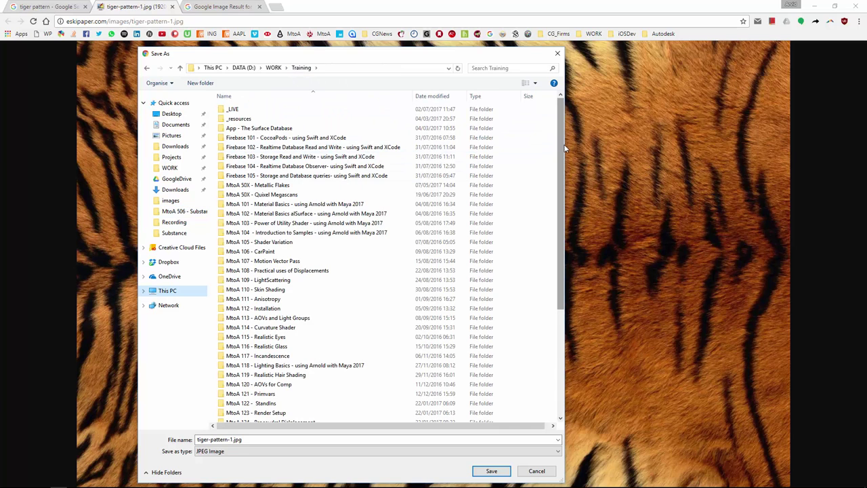
{"action": "left_click_drag", "start_coordinate": [561, 169], "coordinate": [558, 275]}
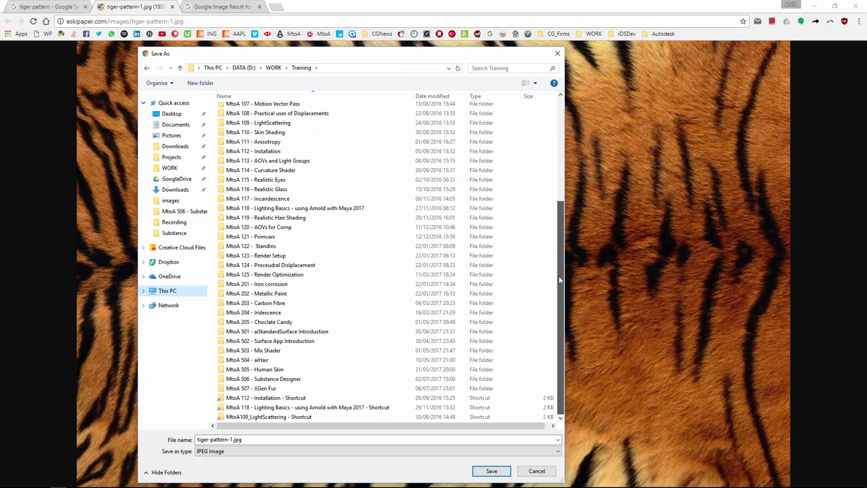
{"action": "double_click", "coordinate": [311, 388]}
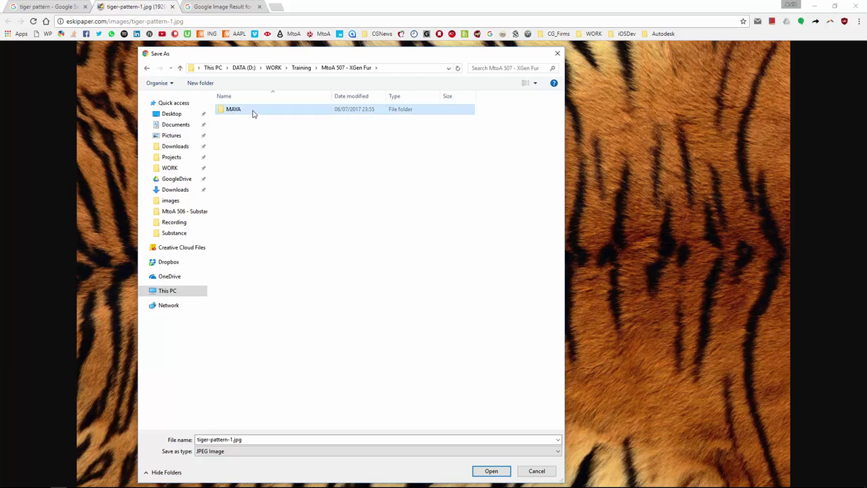
{"action": "double_click", "coordinate": [252, 111]}
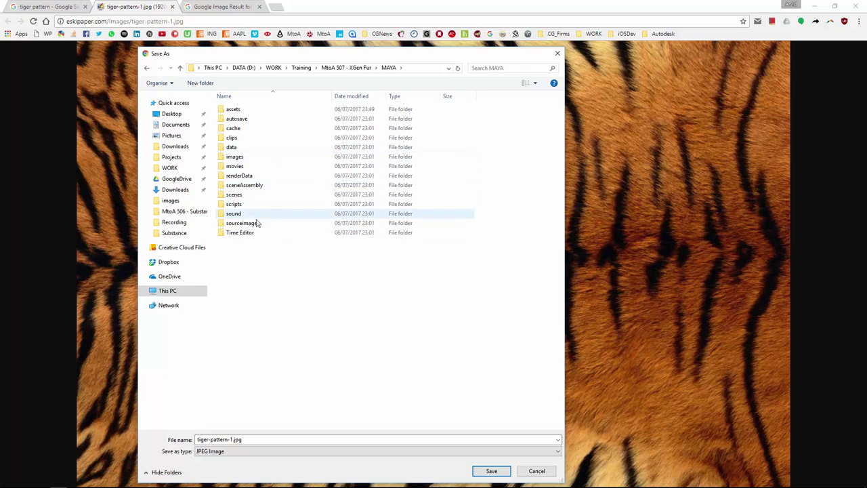
{"action": "double_click", "coordinate": [257, 224]}
Save the image under the file name tigert
{"action": "left_click", "coordinate": [274, 440]}
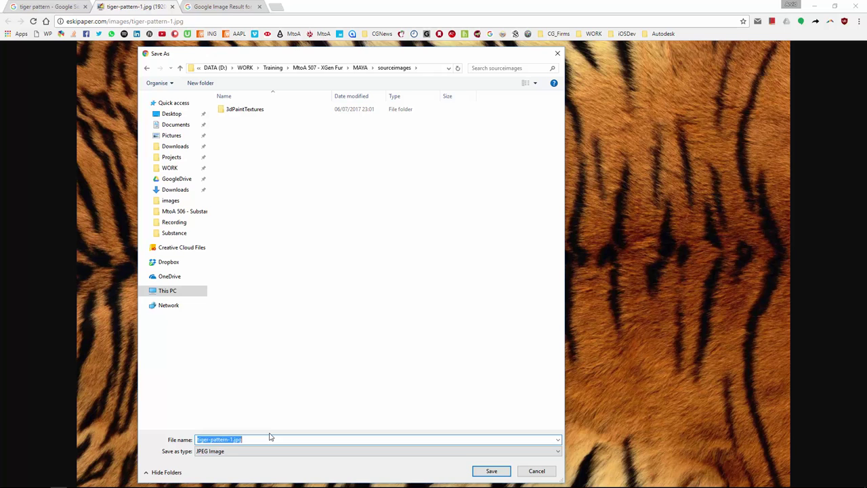
{"action": "type", "text": "tihgegert"}
{"action": "key", "text": "Return"}
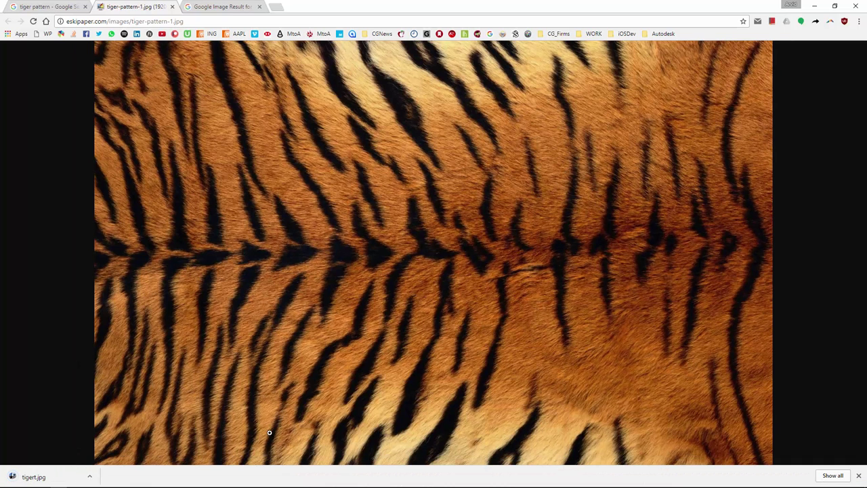
Switch back to Maya and hide the sphere and the Fur description so only the base mesh shows
{"action": "left_click", "coordinate": [193, 479]}
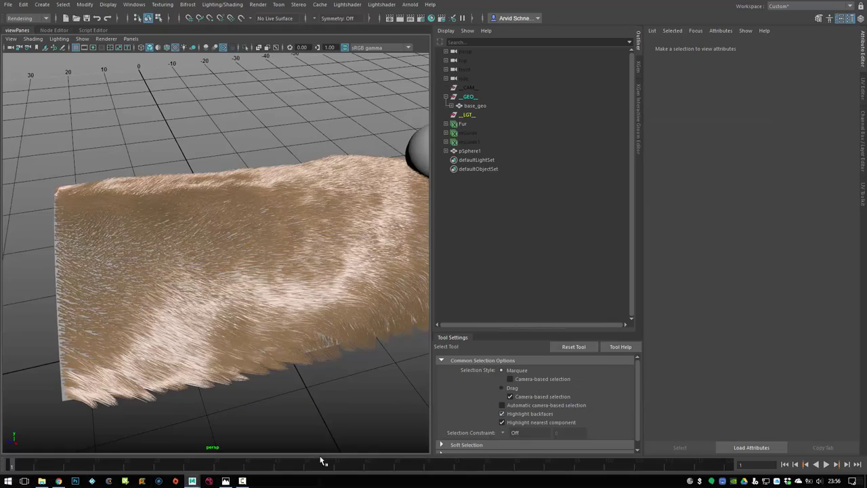
{"action": "left_click_drag", "start_coordinate": [283, 173], "coordinate": [360, 196], "text": "alt"}
{"action": "left_click", "coordinate": [358, 196]}
{"action": "key", "text": "ctrl+h"}
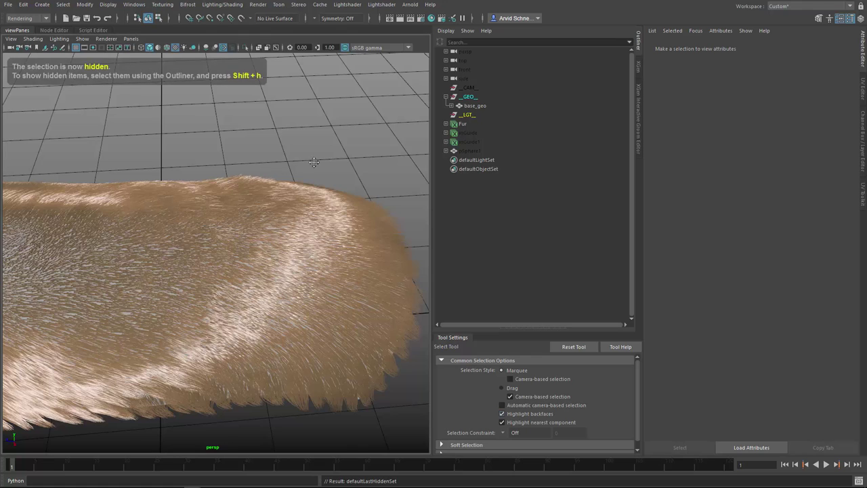
{"action": "left_click", "coordinate": [465, 124]}
{"action": "key", "text": "ctrl+h"}
Frame the bare base mesh with nothing selected and bring up the Node Editor
{"action": "left_click", "coordinate": [303, 103]}
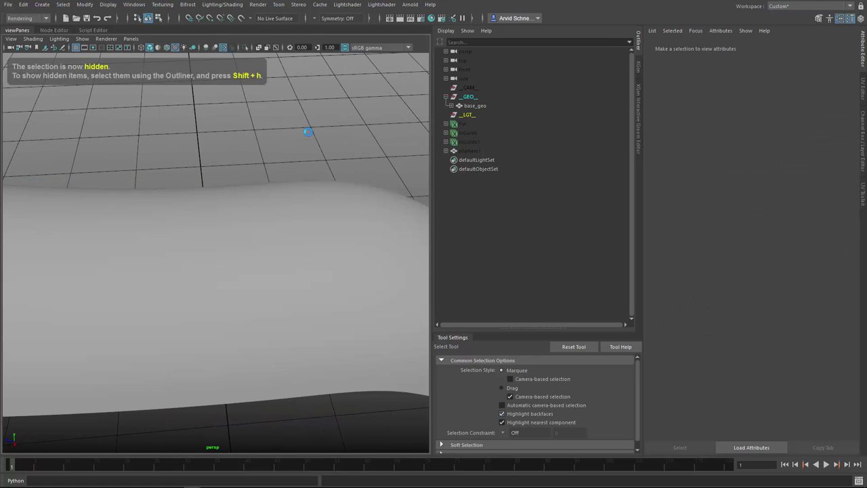
{"action": "left_click_drag", "start_coordinate": [274, 168], "coordinate": [271, 110], "text": "alt"}
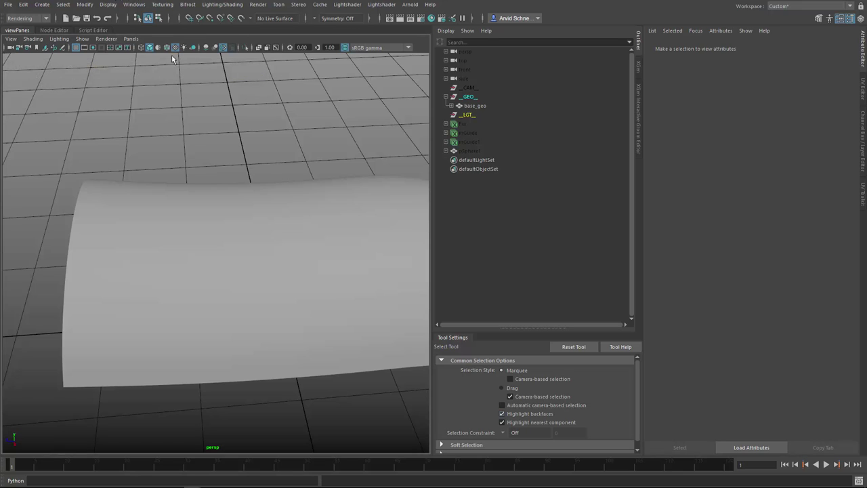
{"action": "key", "text": "ctrl+Tab"}
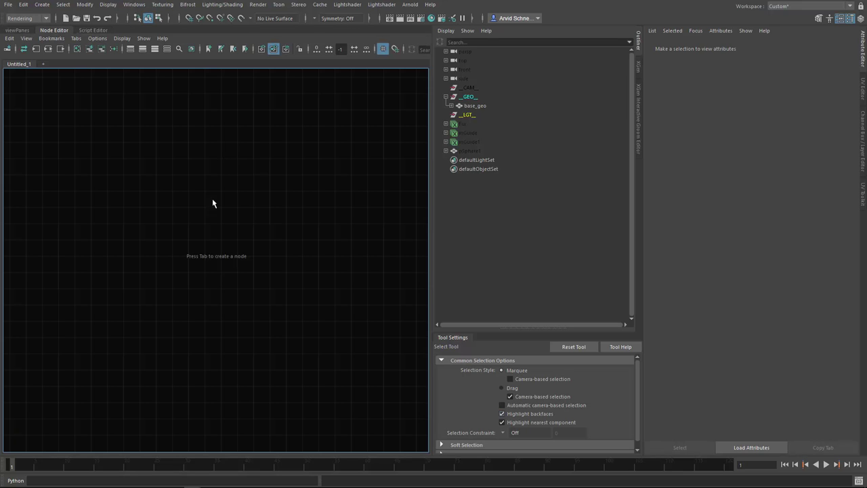
{"action": "key", "text": "Tab"}
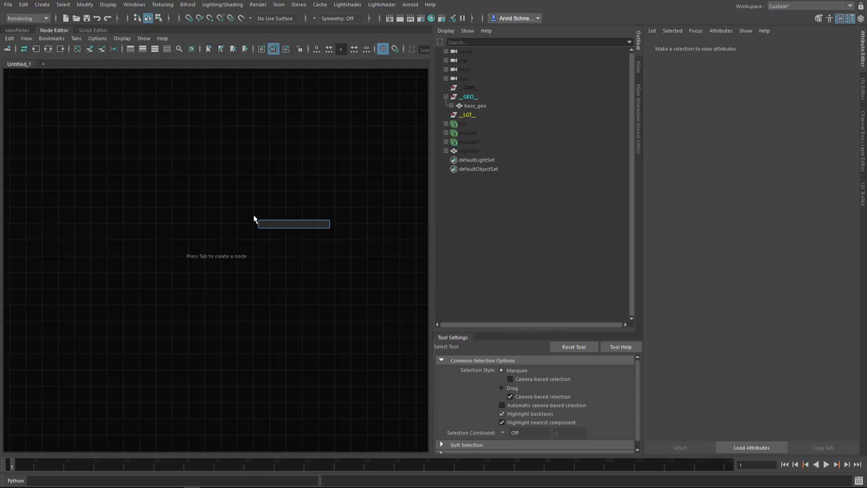
{"action": "type", "text": "aiha"}
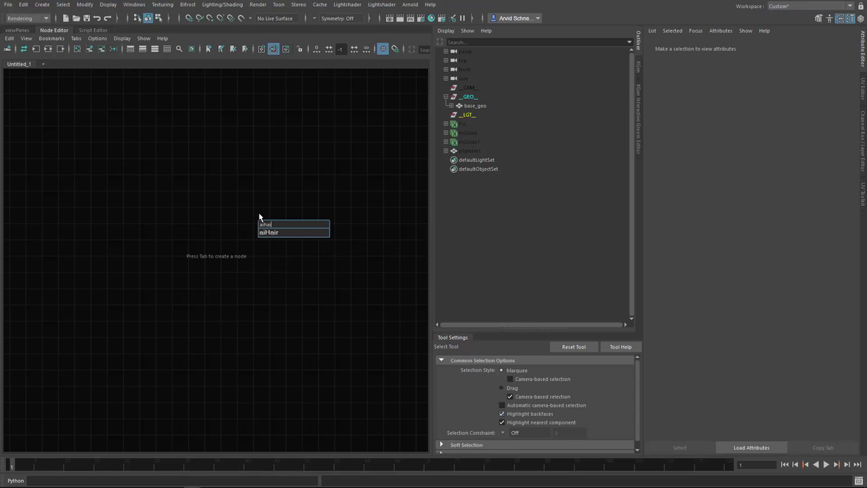
{"action": "key", "text": "Down"}
{"action": "key", "text": "Return"}
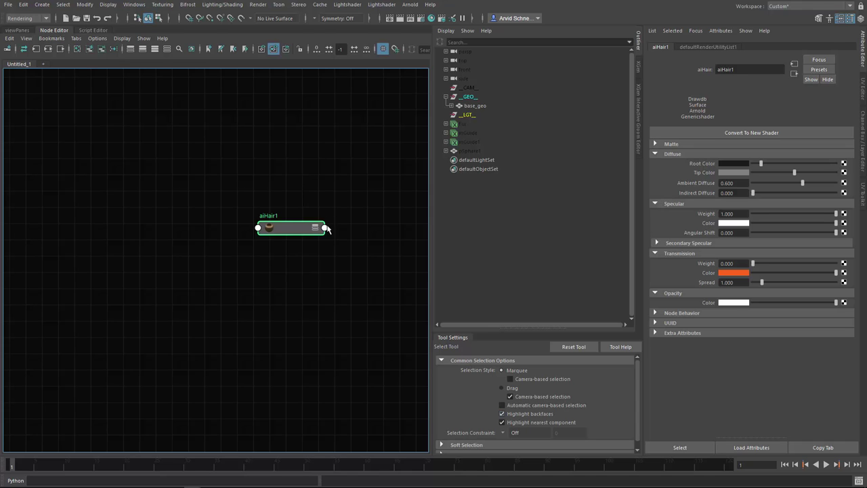
{"action": "left_click_drag", "start_coordinate": [325, 228], "coordinate": [287, 222]}
{"action": "key", "text": "Delete"}
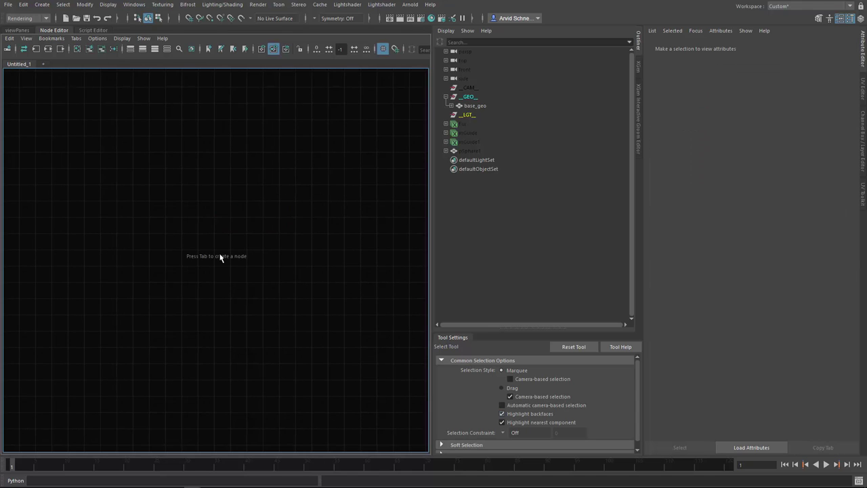
Create an aiStandardHair shader node in the Node Editor
{"action": "key", "text": "Tab"}
{"action": "type", "text": "aistan"}
{"action": "key", "text": "Down"}
{"action": "key", "text": "Down"}
{"action": "key", "text": "Down"}
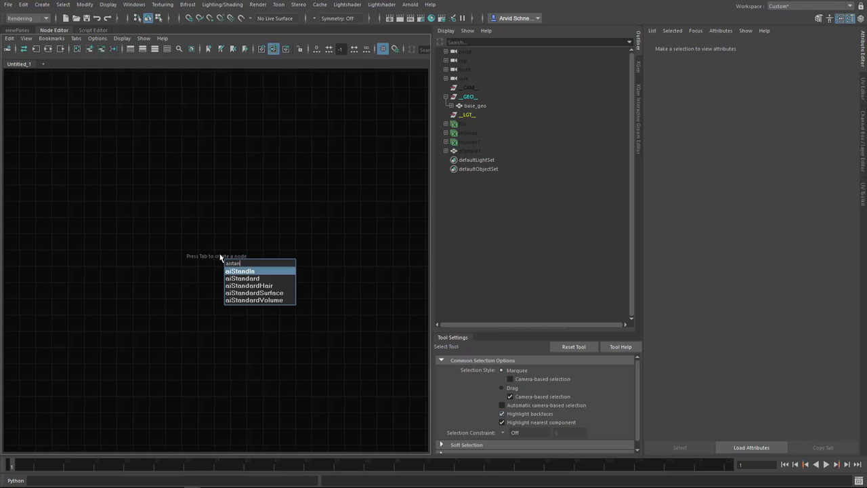
{"action": "key", "text": "Return"}
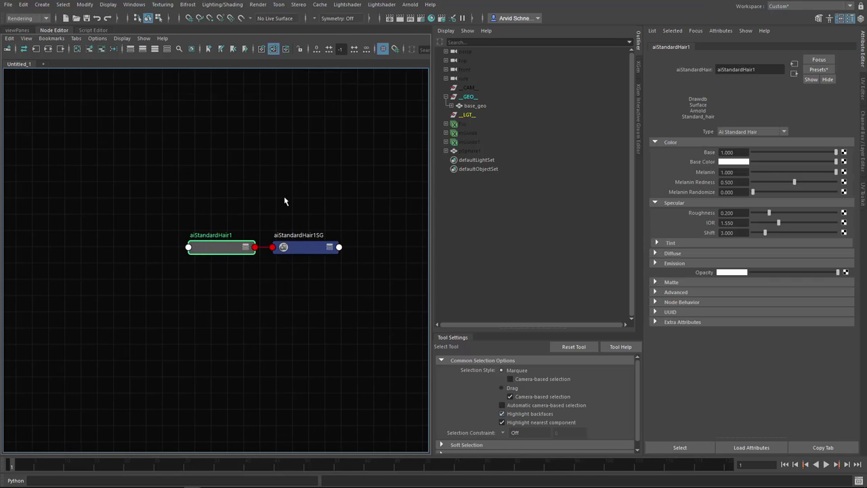
Create a blinn material, delete its shading group, and space the blinn node and the hair shading group apart
{"action": "left_click", "coordinate": [476, 106]}
{"action": "middle_click_drag", "start_coordinate": [287, 215], "coordinate": [255, 215], "text": "alt"}
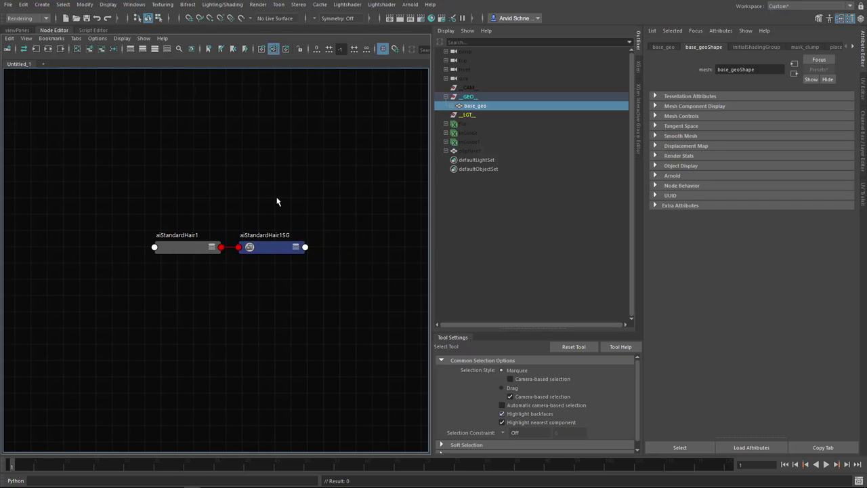
{"action": "key", "text": "Tab"}
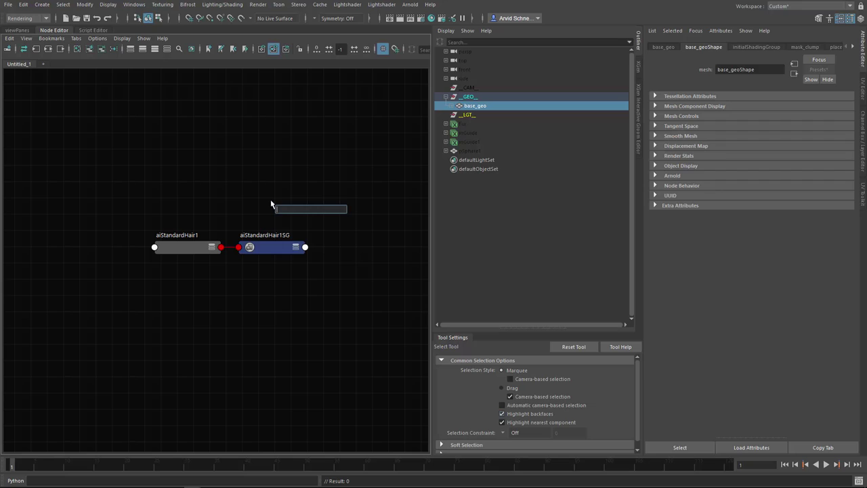
{"action": "type", "text": "bli"}
{"action": "key", "text": "Down"}
{"action": "key", "text": "Down"}
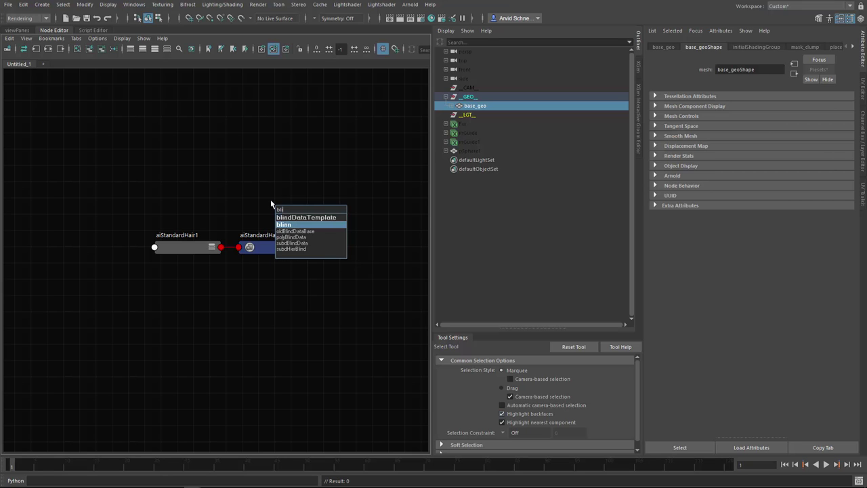
{"action": "key", "text": "Return"}
{"action": "left_click_drag", "start_coordinate": [388, 210], "coordinate": [386, 187]}
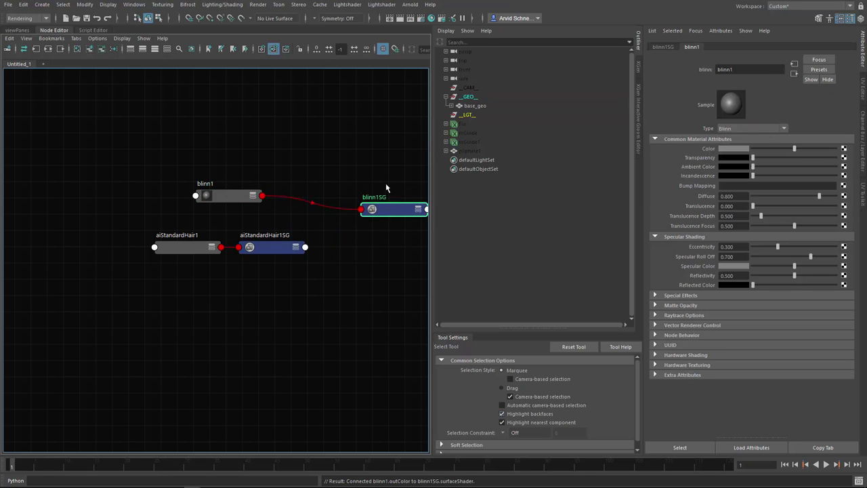
{"action": "key", "text": "Delete"}
{"action": "left_click_drag", "start_coordinate": [229, 197], "coordinate": [174, 198]}
{"action": "left_click_drag", "start_coordinate": [267, 253], "coordinate": [323, 251]}
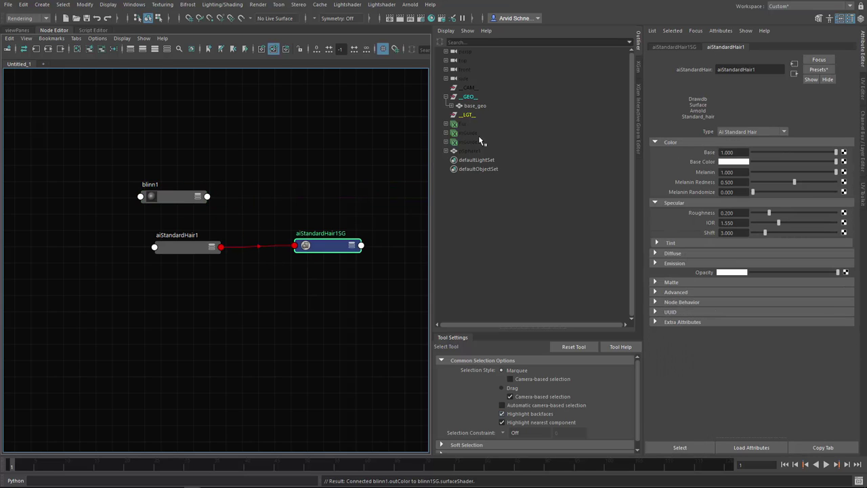
Assign the aiStandardHair1 material to both base_geo and the fur description
{"action": "left_click", "coordinate": [478, 107]}
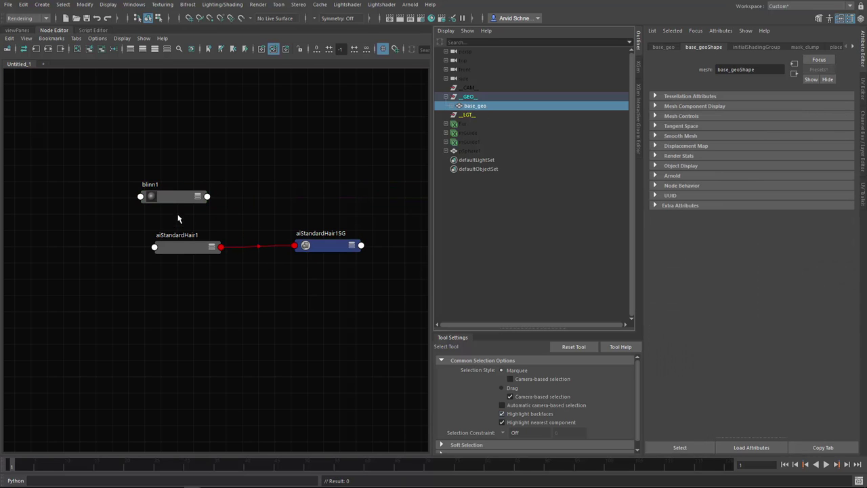
{"action": "left_click", "coordinate": [474, 124], "text": "ctrl"}
{"action": "right_click_drag", "start_coordinate": [188, 248], "coordinate": [191, 227]}
Expand the hair shading group and connect blinn1 to its Surface Shader and aiStandardHair1 to its Arnold Surface Shader
{"action": "left_click_drag", "start_coordinate": [332, 244], "coordinate": [359, 162]}
{"action": "key", "text": "2"}
{"action": "key", "text": "3"}
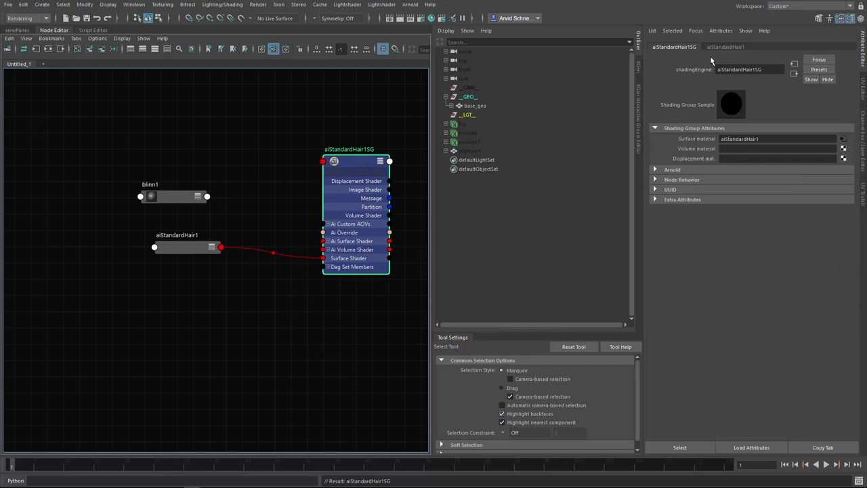
{"action": "left_click", "coordinate": [667, 171]}
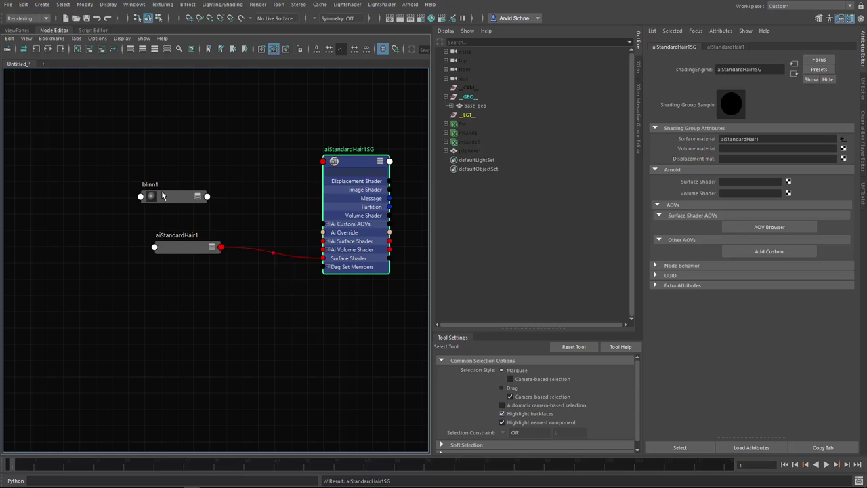
{"action": "left_click_drag", "start_coordinate": [206, 196], "coordinate": [322, 258]}
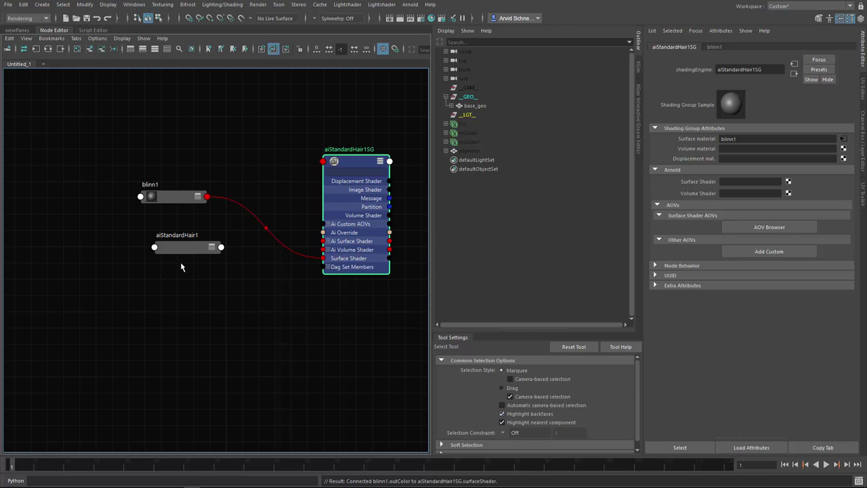
{"action": "middle_click_drag", "start_coordinate": [180, 248], "coordinate": [680, 189]}
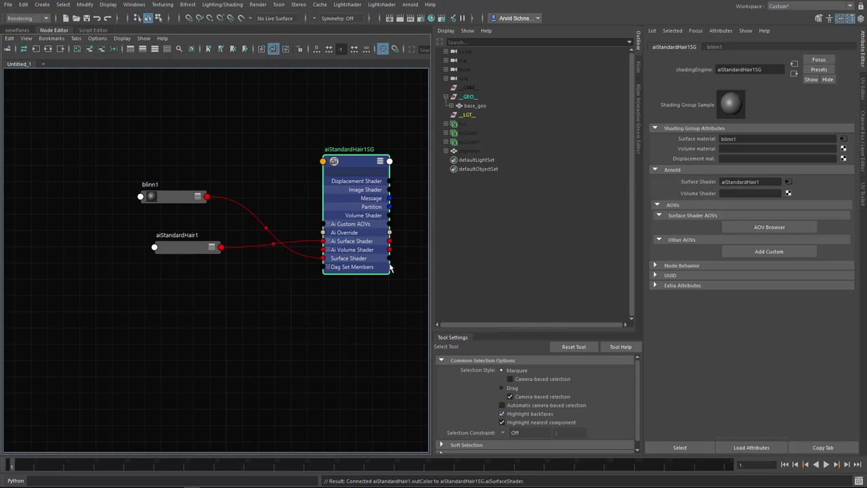
{"action": "left_click_drag", "start_coordinate": [179, 195], "coordinate": [166, 301]}
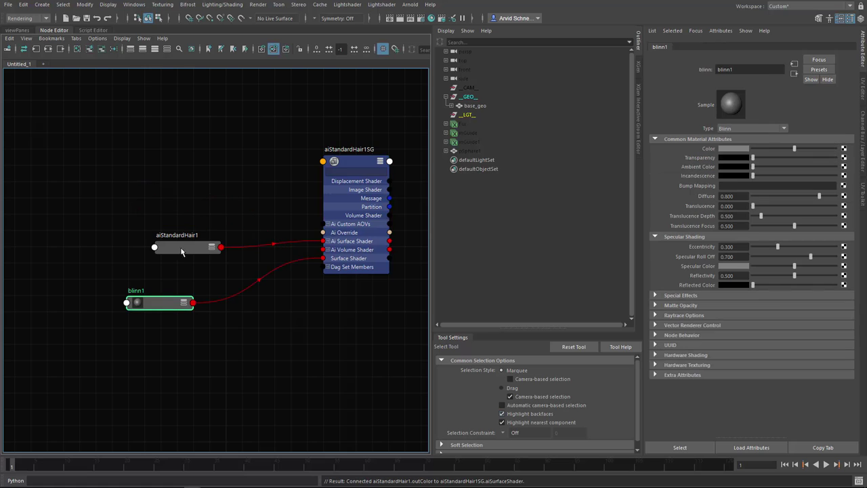
Examine the blinn shading on the base mesh in the viewport, then return to the node graph
{"action": "left_click", "coordinate": [27, 30]}
{"action": "left_click_drag", "start_coordinate": [223, 209], "coordinate": [243, 234], "text": "alt"}
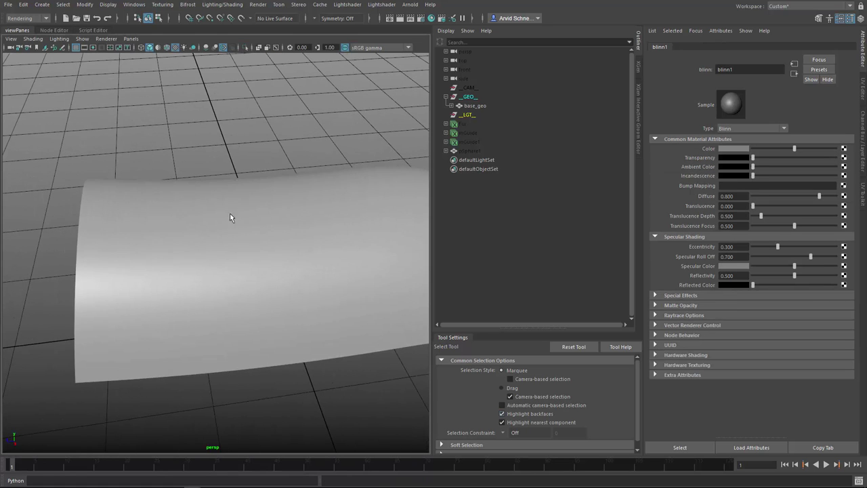
{"action": "left_click_drag", "start_coordinate": [166, 129], "coordinate": [45, 31], "text": "alt"}
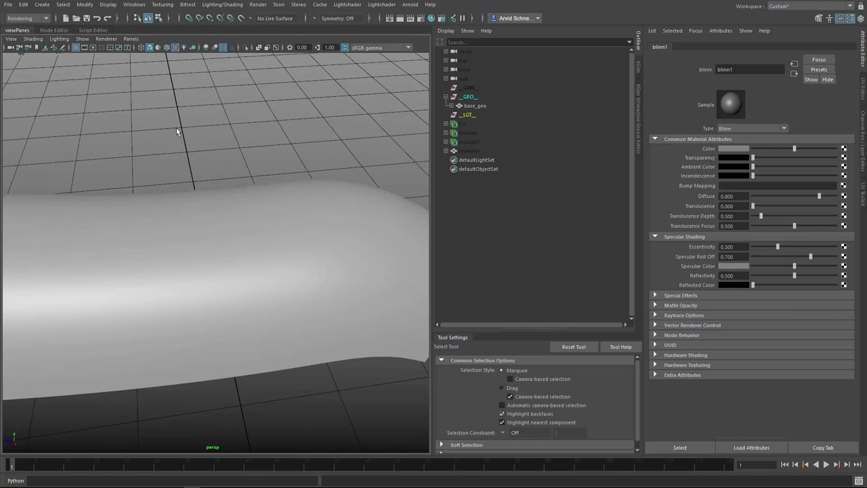
{"action": "left_click_drag", "start_coordinate": [179, 129], "coordinate": [208, 131], "text": "alt"}
{"action": "left_click", "coordinate": [56, 30]}
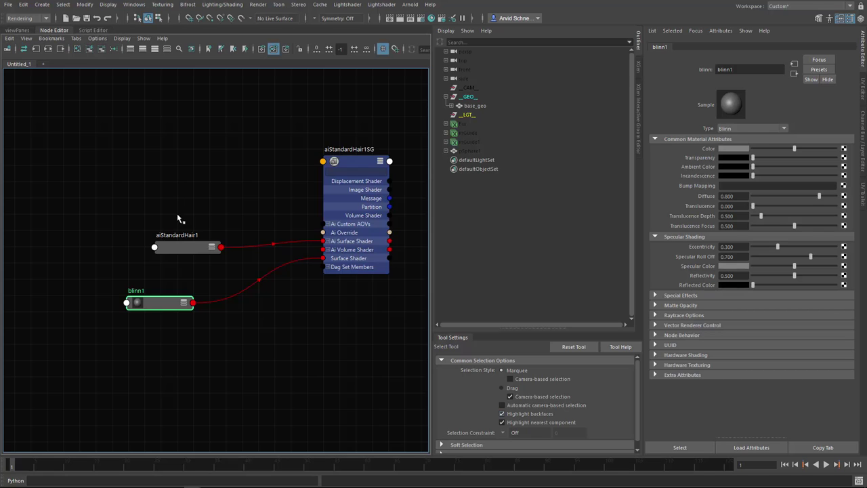
Create a file texture node and line it up with its 2D placement node in front of blinn1
{"action": "mouse_move", "coordinate": [138, 283]}
{"action": "middle_mouse_down", "text": "alt"}
{"action": "mouse_move", "coordinate": [158, 269]}
{"action": "mouse_move", "coordinate": [155, 284]}
{"action": "middle_mouse_up", "text": "alt"}
{"action": "left_click", "coordinate": [155, 285]}
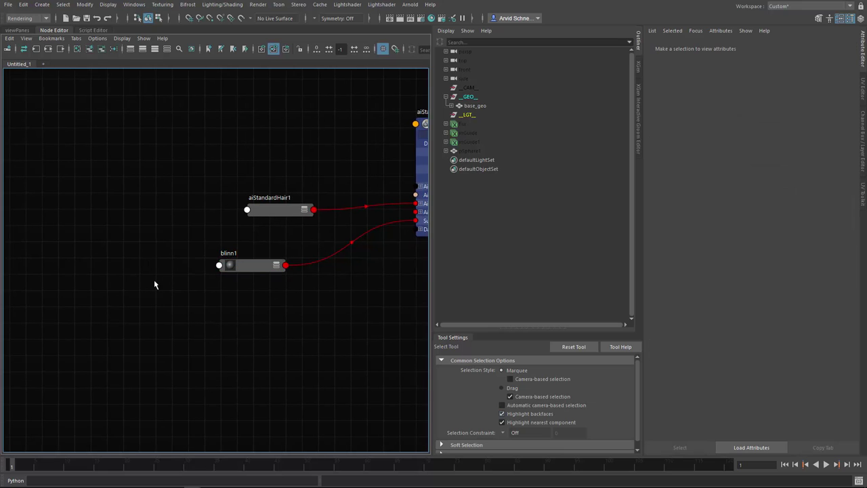
{"action": "key", "text": "Tab"}
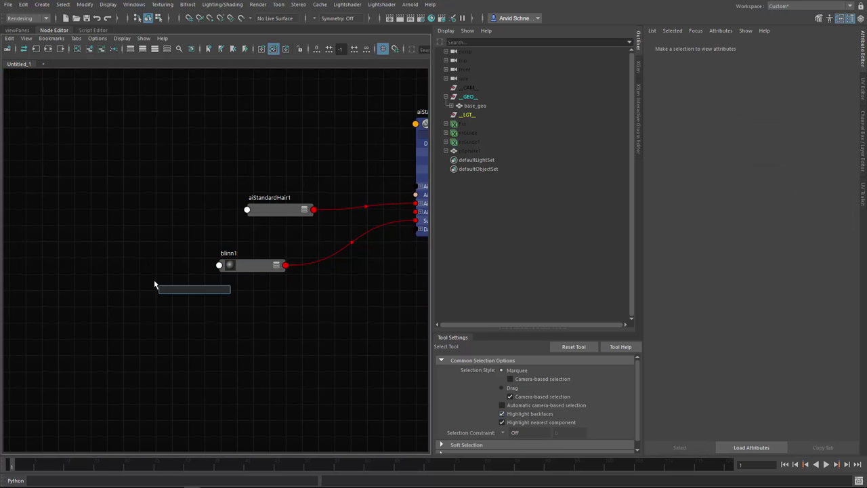
{"action": "type", "text": "fil"}
{"action": "key", "text": "Down"}
{"action": "key", "text": "Down"}
{"action": "key", "text": "Down"}
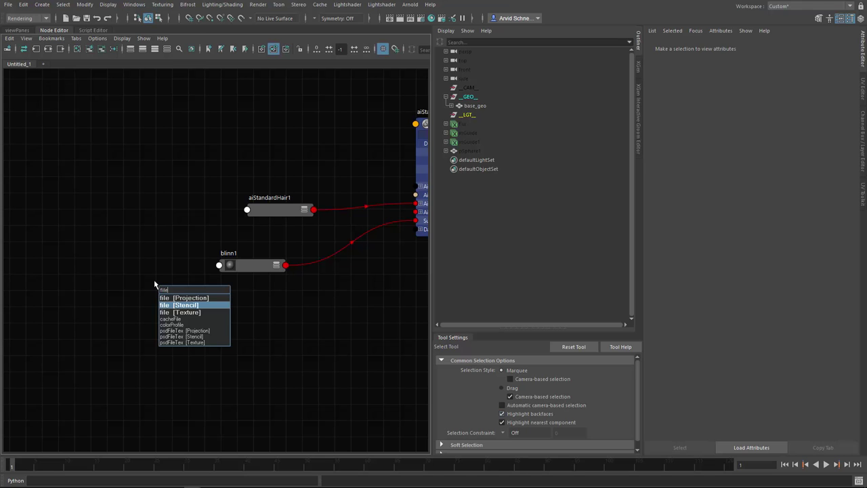
{"action": "key", "text": "Return"}
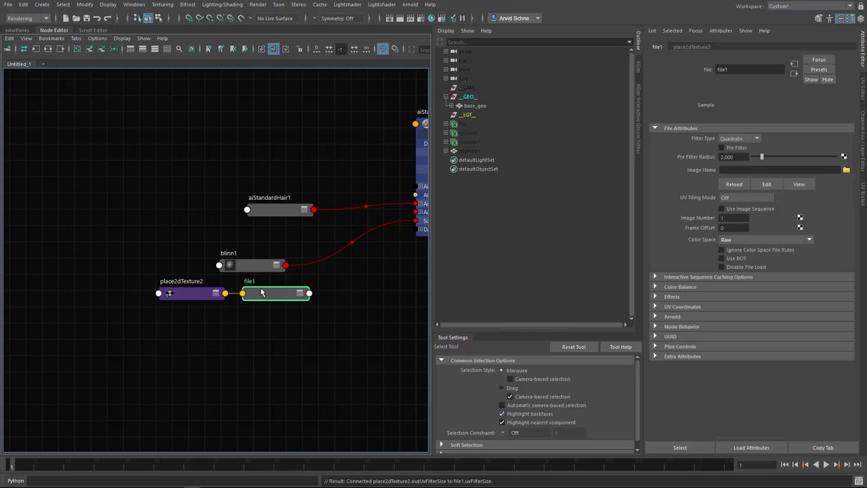
{"action": "left_click_drag", "start_coordinate": [182, 292], "coordinate": [73, 269]}
{"action": "left_click", "coordinate": [284, 295]}
{"action": "left_click_drag", "start_coordinate": [285, 295], "coordinate": [179, 267]}
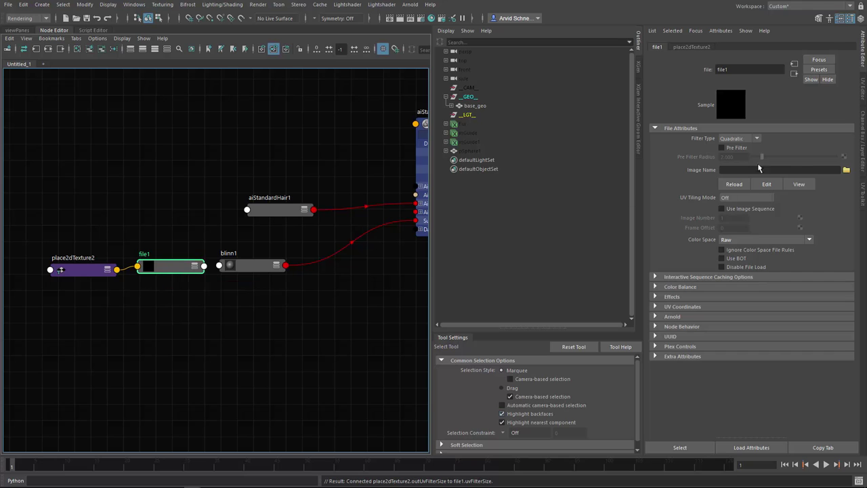
Load tigert.jpg from sourceimages into the file texture and set its color space to sRGB
{"action": "left_click", "coordinate": [845, 170]}
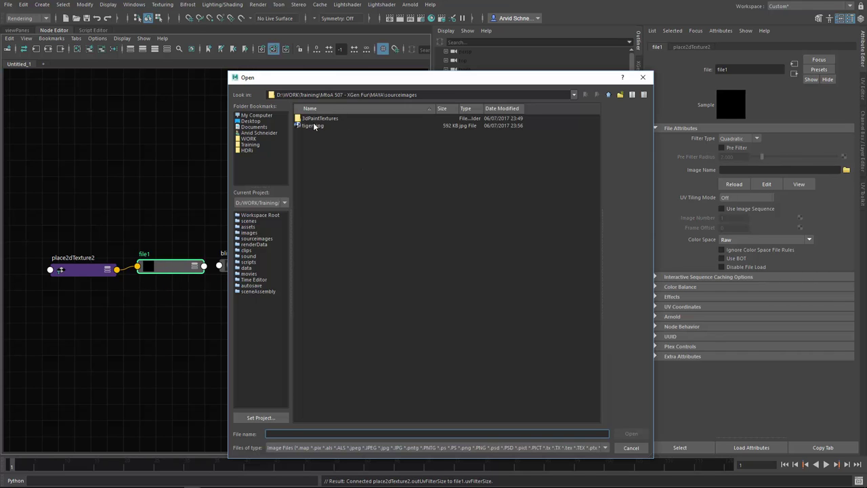
{"action": "left_click", "coordinate": [312, 125]}
{"action": "left_click", "coordinate": [630, 434]}
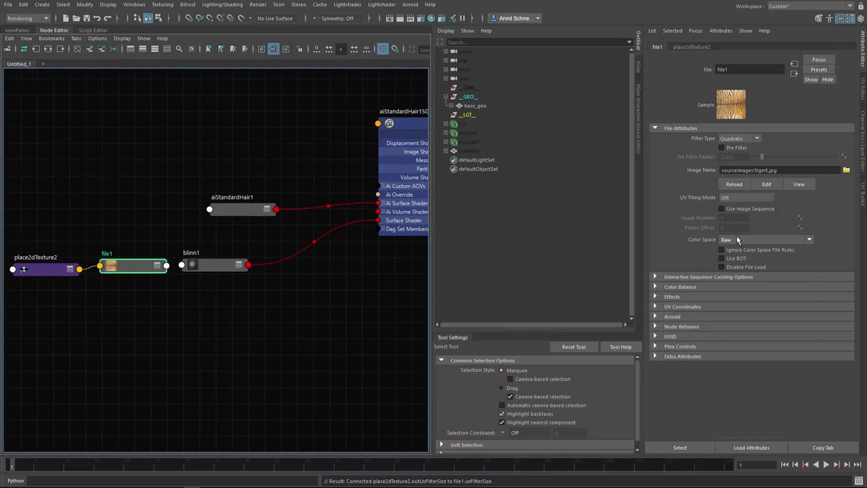
{"action": "left_click", "coordinate": [738, 239]}
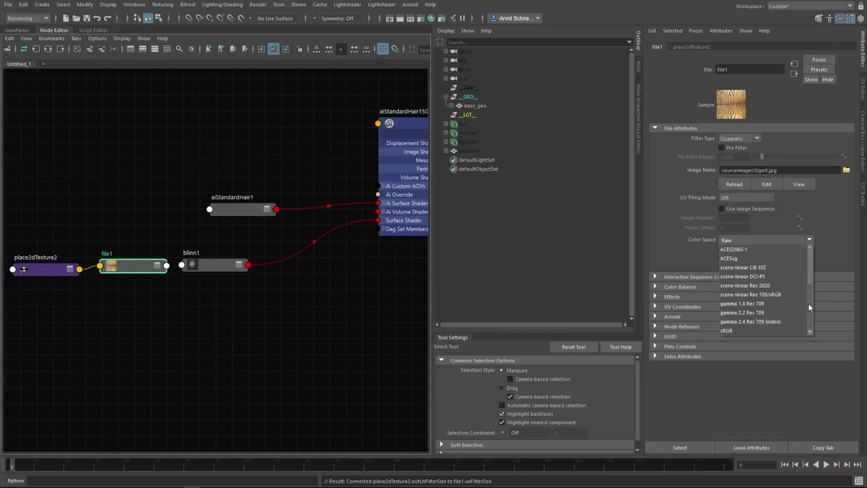
{"action": "left_click", "coordinate": [757, 327]}
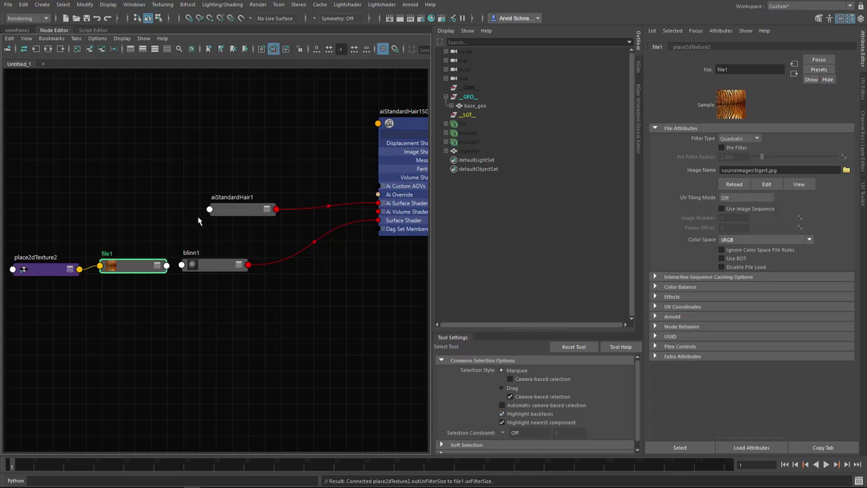
Connect the tiger file texture to blinn1's Color and check the pattern on the base mesh
{"action": "left_click", "coordinate": [226, 279]}
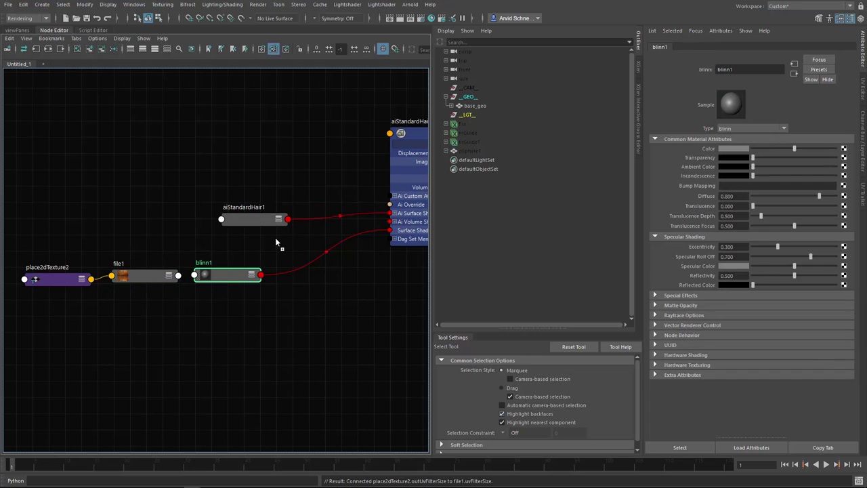
{"action": "middle_click_drag", "start_coordinate": [275, 239], "coordinate": [699, 149]}
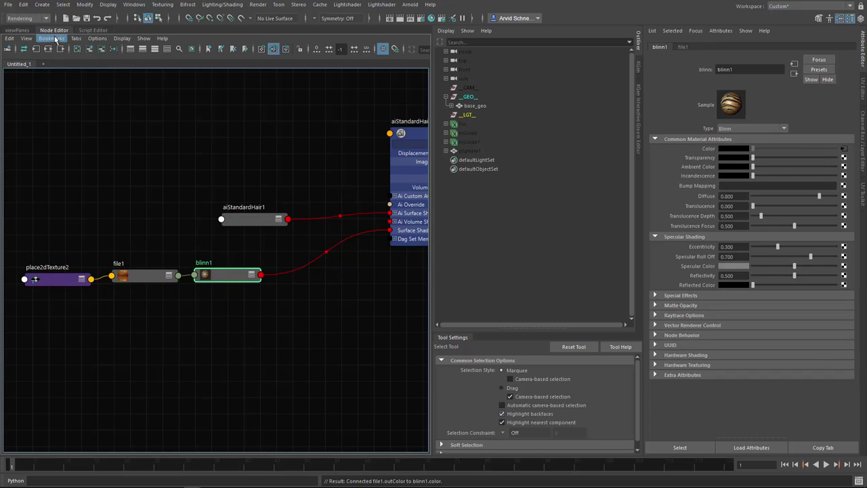
{"action": "left_click", "coordinate": [17, 31]}
{"action": "left_click_drag", "start_coordinate": [214, 236], "coordinate": [205, 190], "text": "alt"}
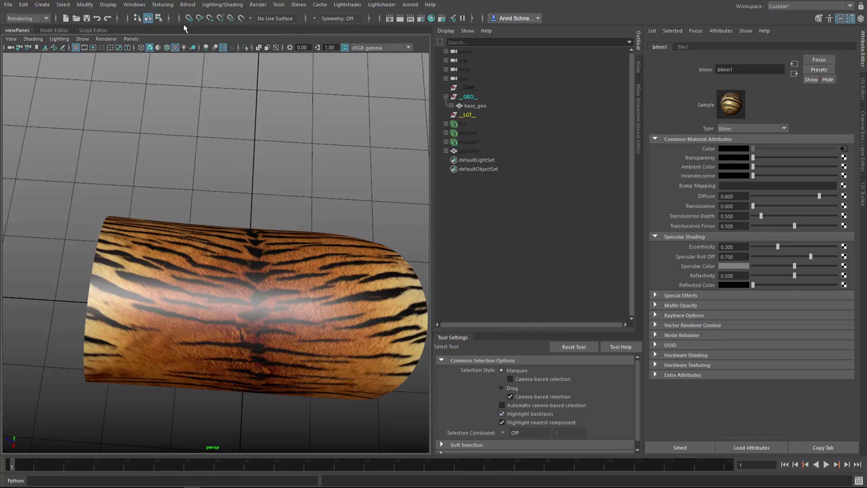
Set the tiger texture placement's Rotate UV to 90 and check the stripe direction around the base mesh
{"action": "left_click", "coordinate": [54, 31]}
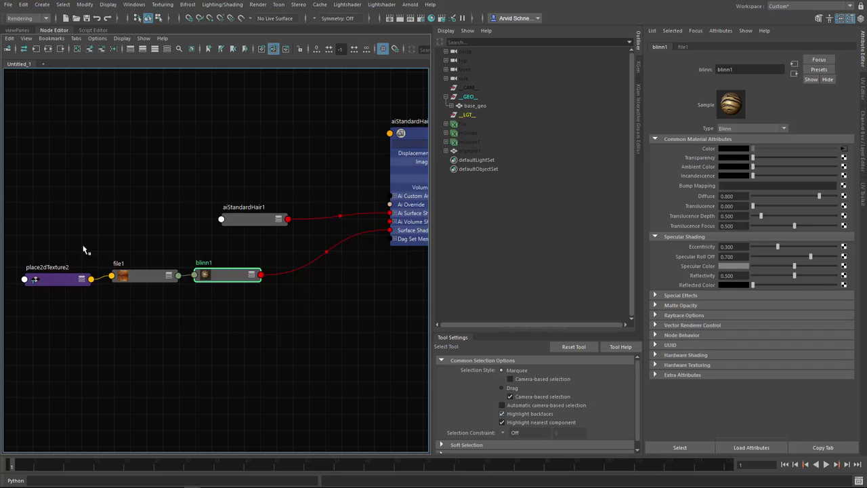
{"action": "left_click", "coordinate": [57, 283]}
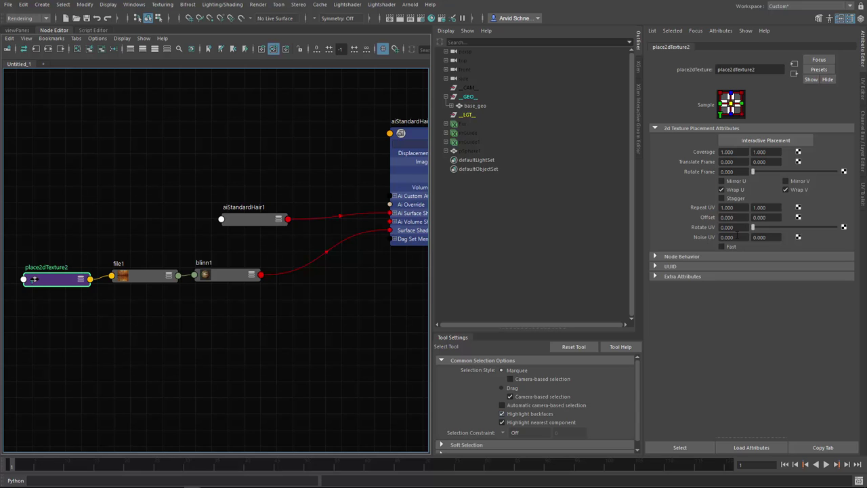
{"action": "type", "text": "90"}
{"action": "key", "text": "Return"}
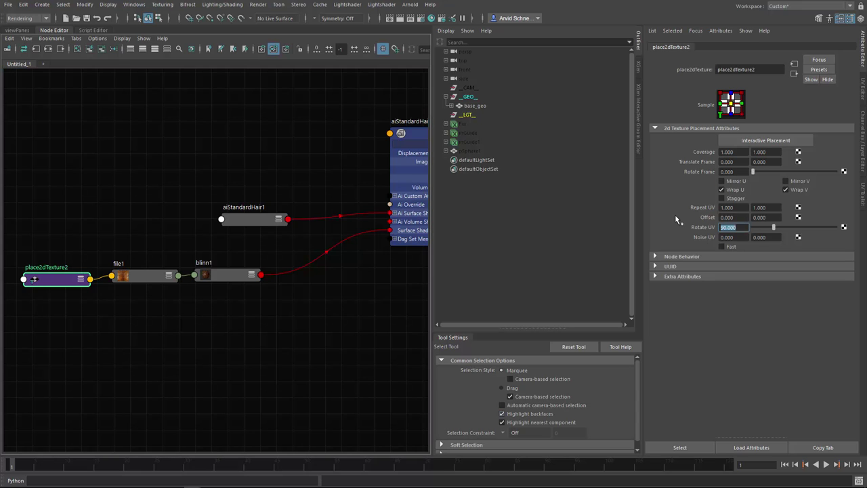
{"action": "left_click", "coordinate": [21, 31]}
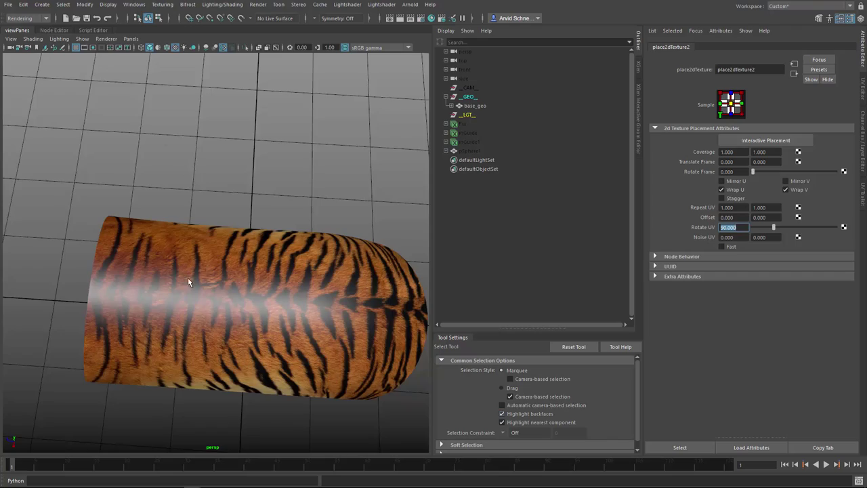
{"action": "left_click_drag", "start_coordinate": [189, 279], "coordinate": [238, 126], "text": "alt"}
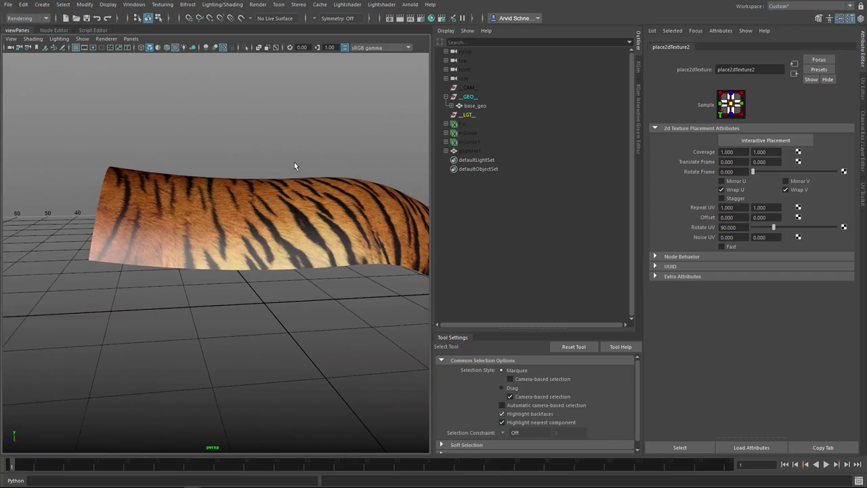
{"action": "left_click_drag", "start_coordinate": [283, 187], "coordinate": [293, 263], "text": "alt"}
{"action": "left_click_drag", "start_coordinate": [202, 269], "coordinate": [257, 228], "text": "alt"}
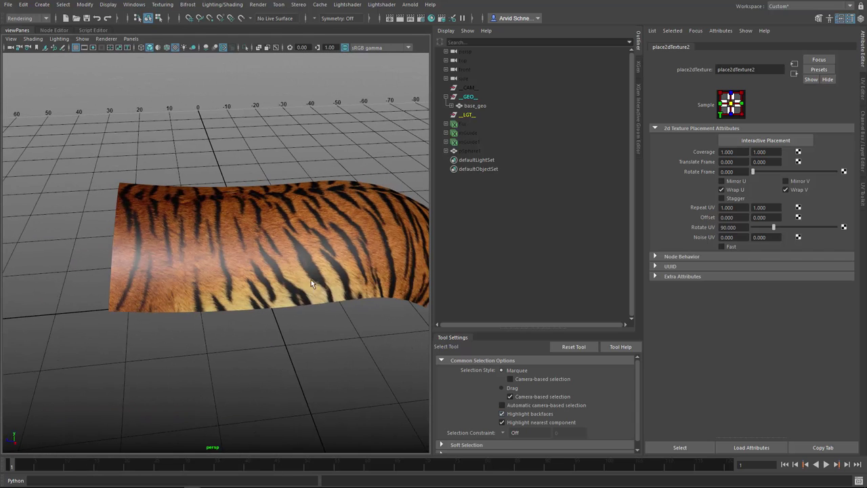
{"action": "left_click_drag", "start_coordinate": [310, 281], "coordinate": [217, 246], "text": "alt"}
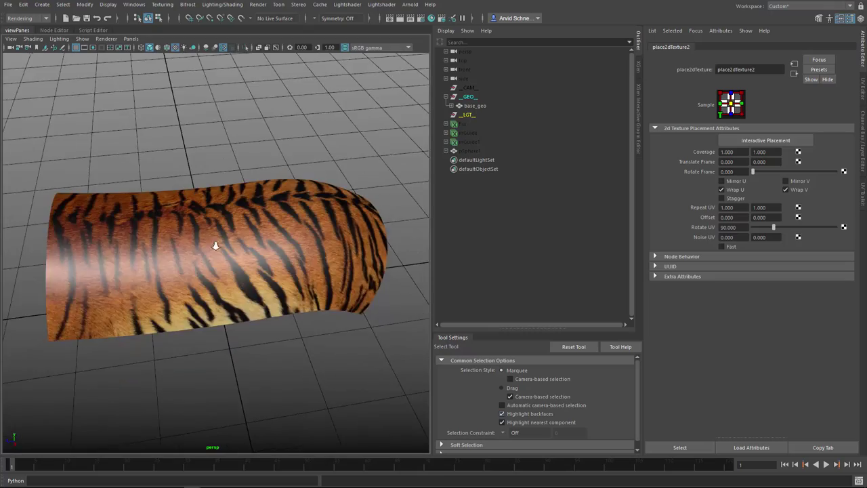
Examine the tiger texture's fur detail and stripe pattern up close and from several angles around the base mesh
{"action": "right_click_drag", "start_coordinate": [217, 246], "coordinate": [400, 179], "text": "alt"}
{"action": "left_click_drag", "start_coordinate": [399, 180], "coordinate": [237, 216], "text": "alt"}
{"action": "right_click_drag", "start_coordinate": [237, 215], "coordinate": [279, 221], "text": "alt"}
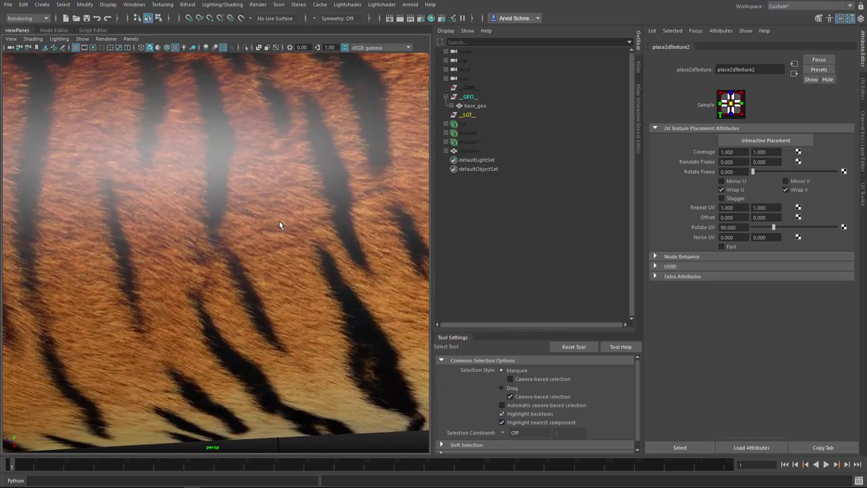
{"action": "left_click_drag", "start_coordinate": [260, 221], "coordinate": [303, 212], "text": "alt"}
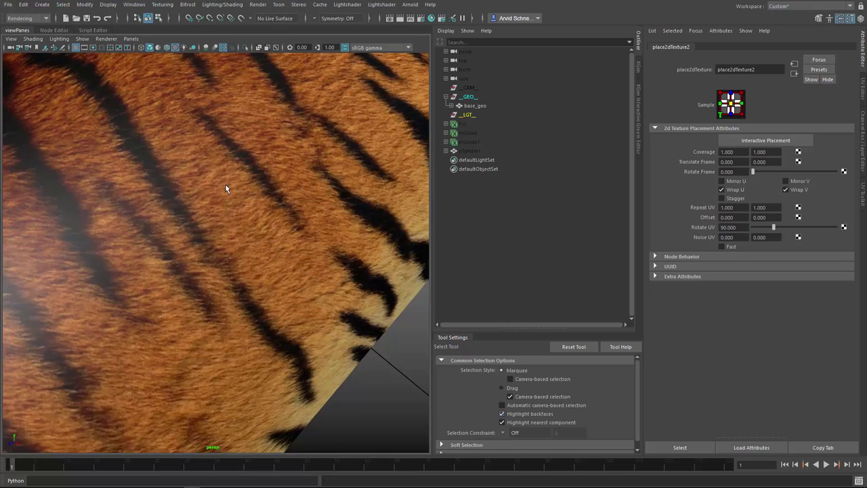
{"action": "left_click_drag", "start_coordinate": [220, 193], "coordinate": [209, 224], "text": "alt"}
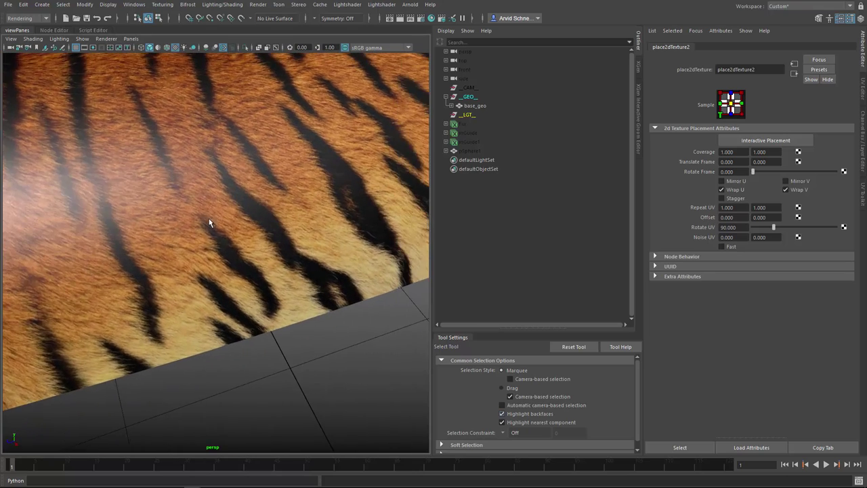
{"action": "right_click_drag", "start_coordinate": [209, 224], "coordinate": [306, 192], "text": "alt"}
{"action": "left_click_drag", "start_coordinate": [306, 191], "coordinate": [246, 145], "text": "alt"}
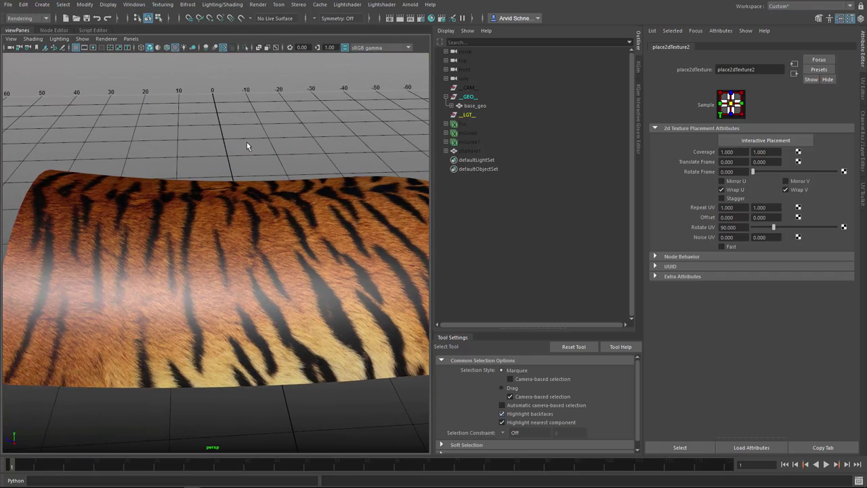
{"action": "left_click_drag", "start_coordinate": [226, 213], "coordinate": [232, 213], "text": "alt"}
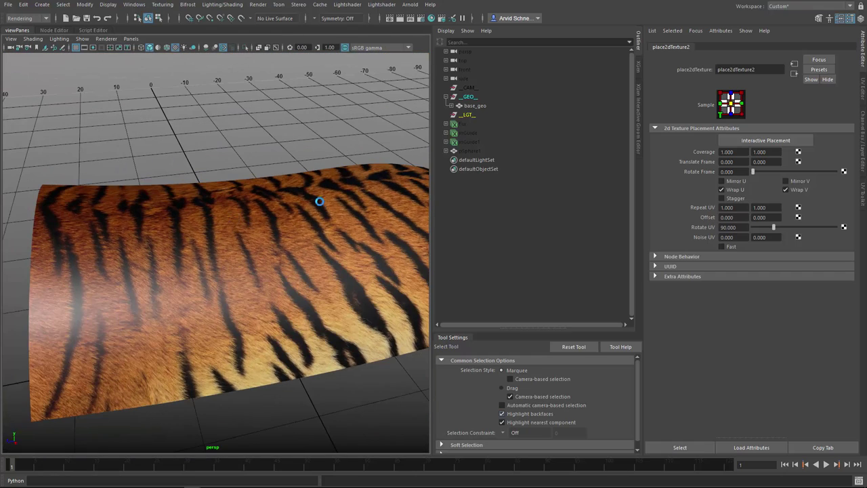
Save the scene and create an Arnold area light
{"action": "key", "text": "ctrl+s"}
{"action": "left_click_drag", "start_coordinate": [325, 198], "coordinate": [262, 193], "text": "alt"}
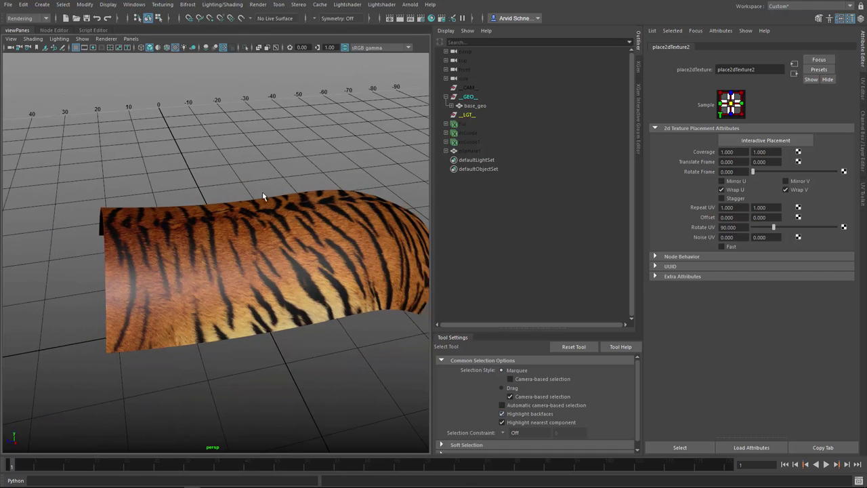
{"action": "left_click", "coordinate": [409, 4]}
{"action": "mouse_move", "coordinate": [485, 51]}
{"action": "left_click", "coordinate": [532, 59]}
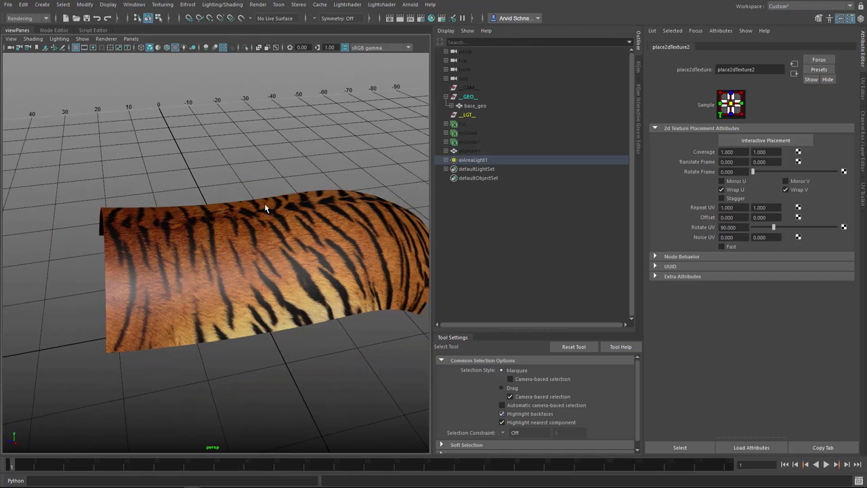
Place the area light above the base mesh, scaled up and rotated so it faces down onto the mesh
{"action": "left_click_drag", "start_coordinate": [193, 223], "coordinate": [280, 65], "text": "alt"}
{"action": "key", "text": "w"}
{"action": "key", "text": "r"}
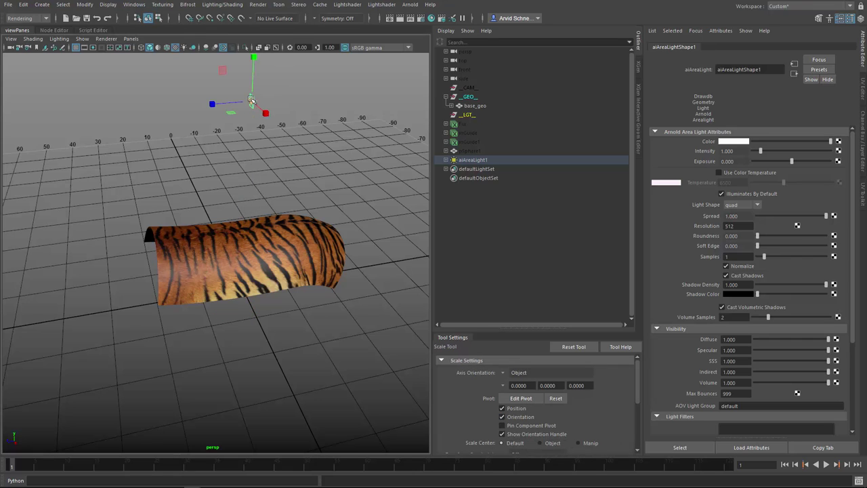
{"action": "left_click_drag", "start_coordinate": [252, 102], "coordinate": [275, 85]}
{"action": "key", "text": "e"}
{"action": "left_click_drag", "start_coordinate": [233, 69], "coordinate": [316, 88]}
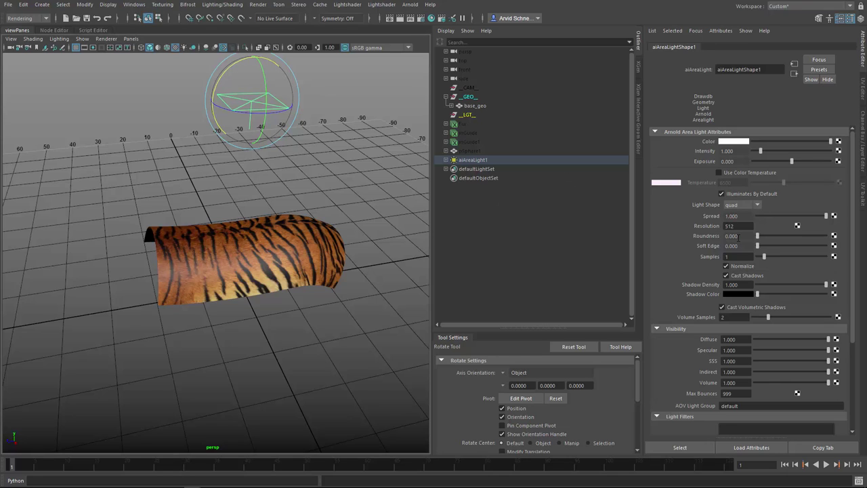
Adjust the area light's exposure and save the scene
{"action": "left_click", "coordinate": [730, 161]}
{"action": "left_click", "coordinate": [360, 175]}
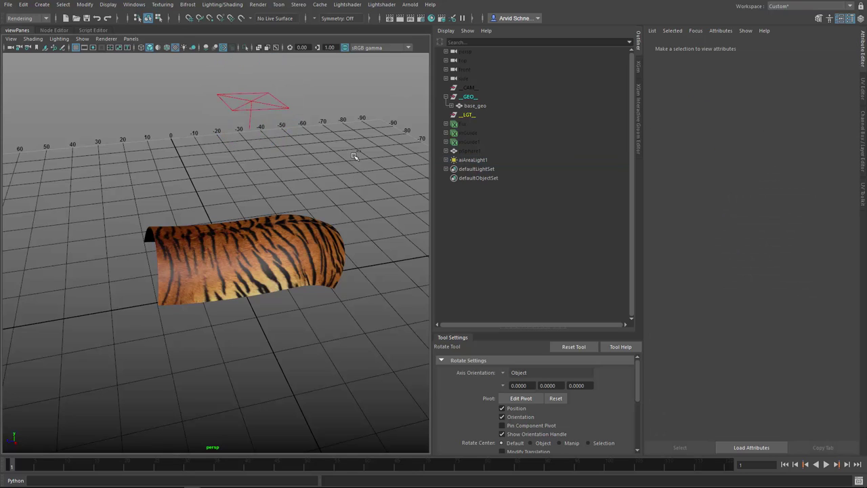
{"action": "key", "text": "ctrl+s"}
Render the base mesh in Arnold RenderView and check it in all channels and the alpha channel before closing the render
{"action": "left_click", "coordinate": [411, 5]}
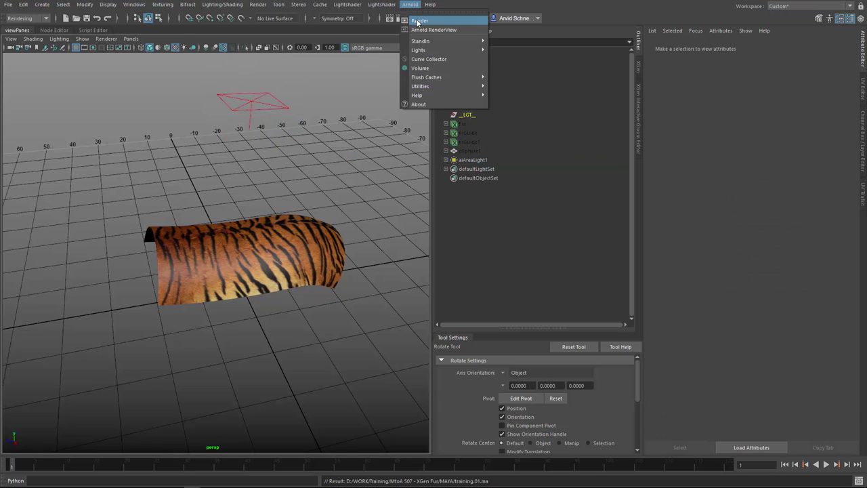
{"action": "left_click", "coordinate": [433, 31]}
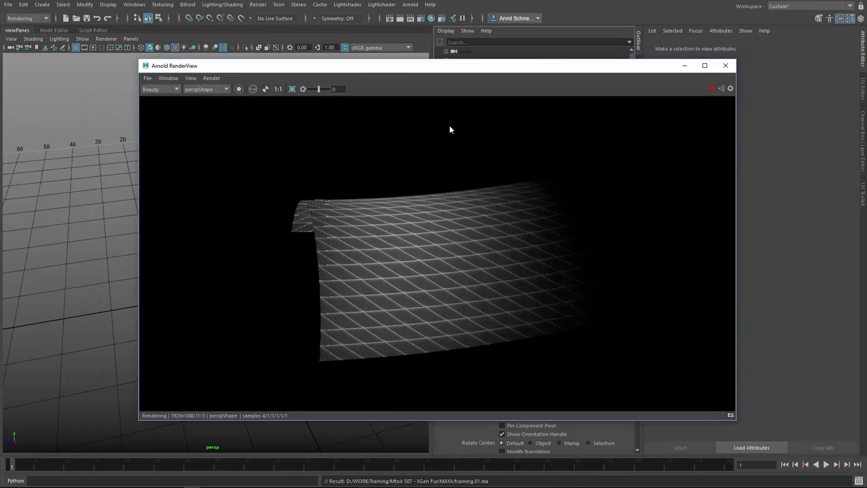
{"action": "left_click", "coordinate": [252, 89]}
{"action": "left_click", "coordinate": [256, 88]}
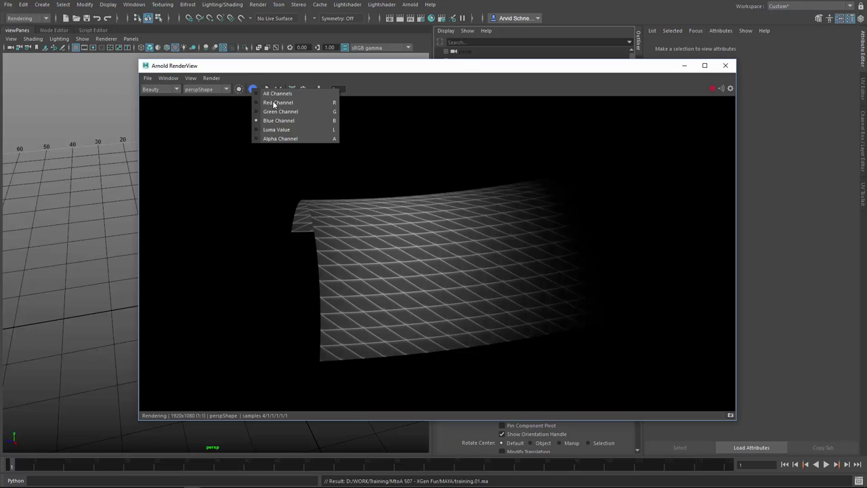
{"action": "left_click", "coordinate": [275, 94]}
{"action": "key", "text": "a"}
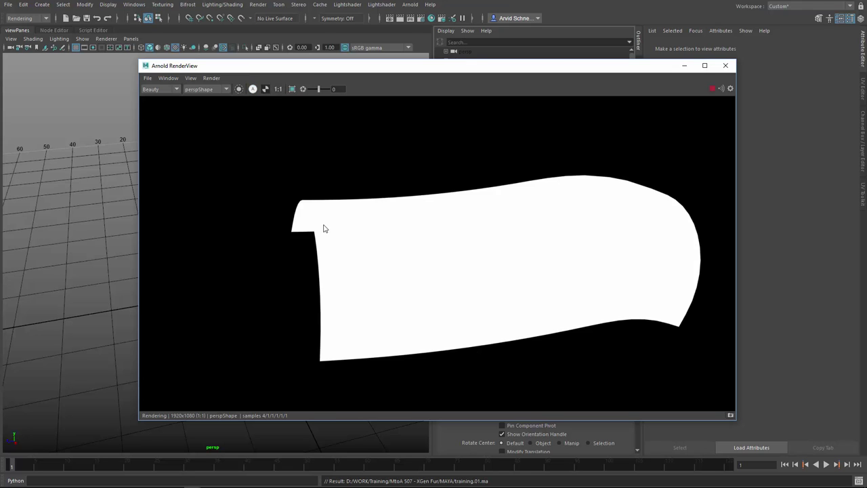
{"action": "key", "text": "a"}
{"action": "left_click", "coordinate": [724, 68]}
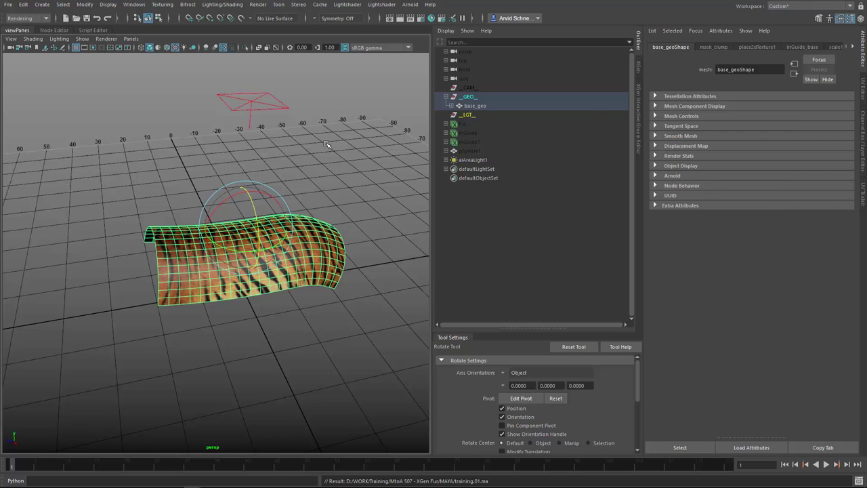
Create a .tx version of the tigert.jpg scene texture with the Arnold TX Manager
{"action": "key", "text": "q"}
{"action": "left_click", "coordinate": [325, 187]}
{"action": "left_click_drag", "start_coordinate": [319, 185], "coordinate": [272, 213], "text": "alt"}
{"action": "left_click", "coordinate": [410, 4]}
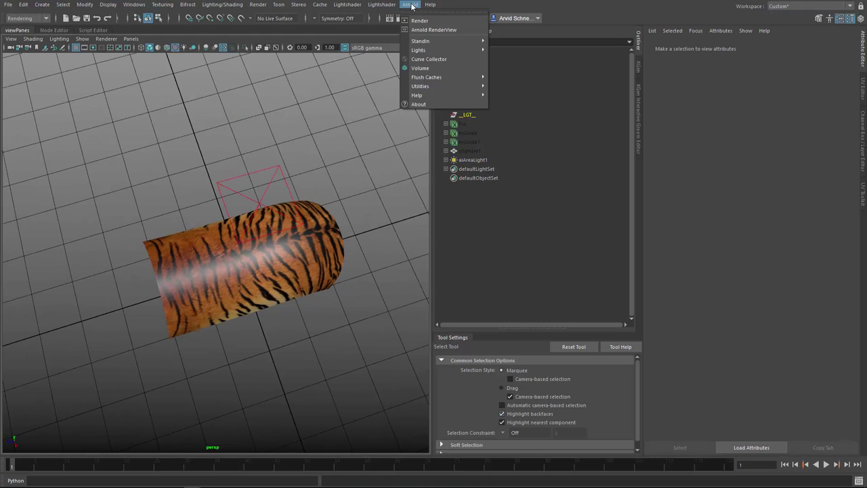
{"action": "mouse_move", "coordinate": [463, 77]}
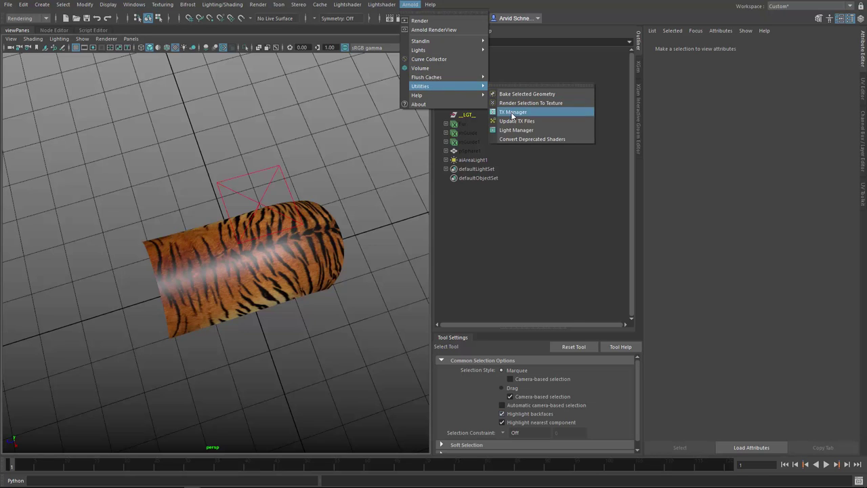
{"action": "left_click", "coordinate": [521, 114]}
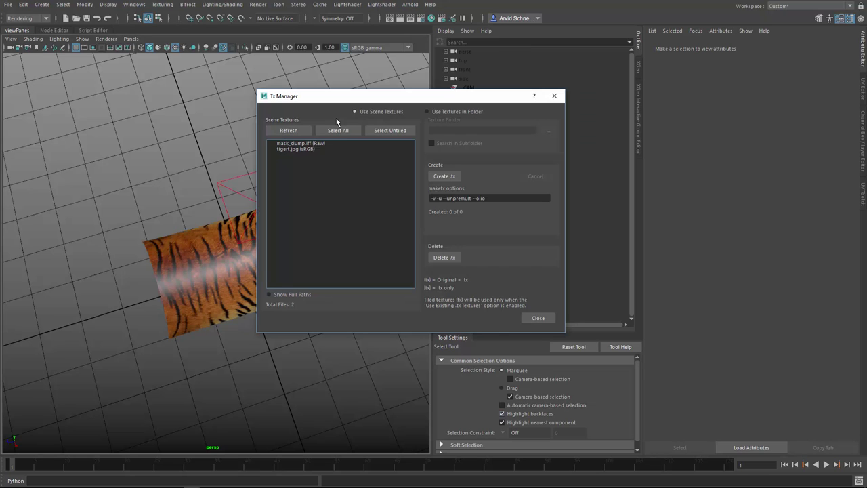
{"action": "left_click", "coordinate": [305, 151]}
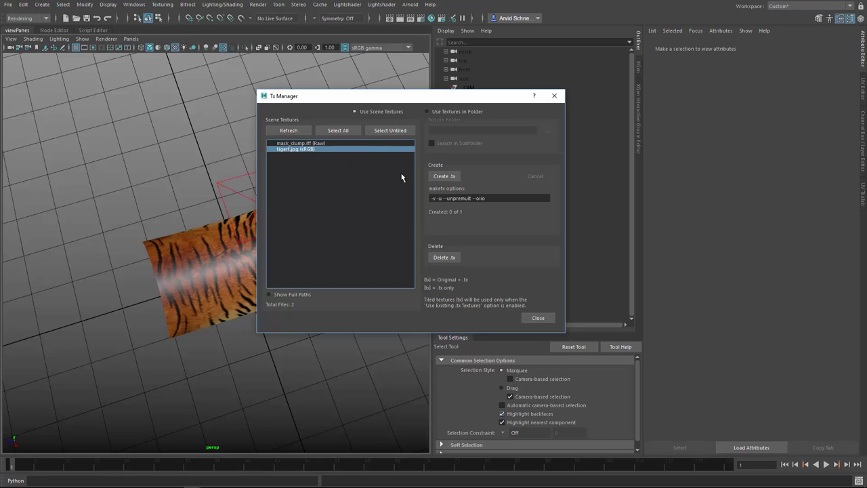
{"action": "left_click", "coordinate": [444, 177]}
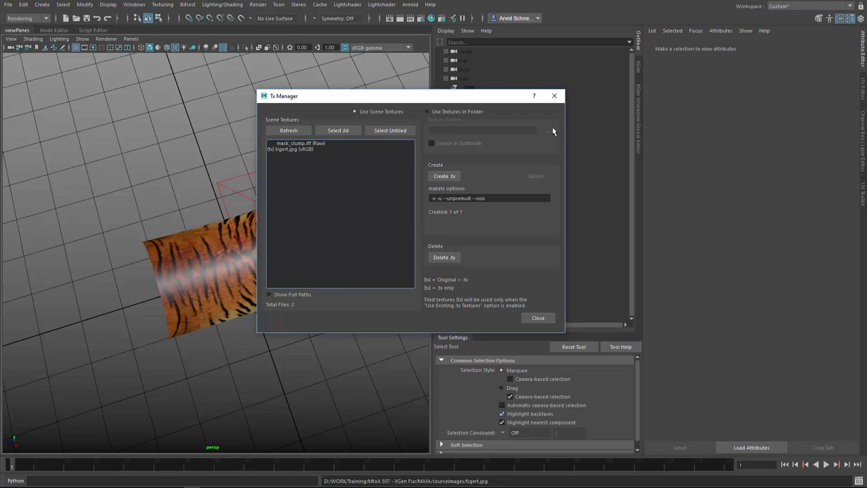
{"action": "left_click", "coordinate": [554, 95]}
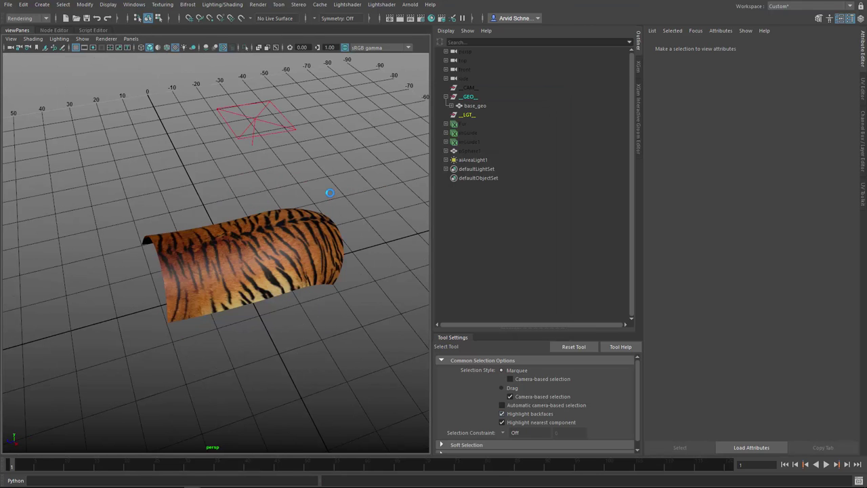
Render the base mesh again in Arnold RenderView to check whether the tiger texture renders
{"action": "left_click", "coordinate": [410, 4]}
{"action": "left_click", "coordinate": [415, 27]}
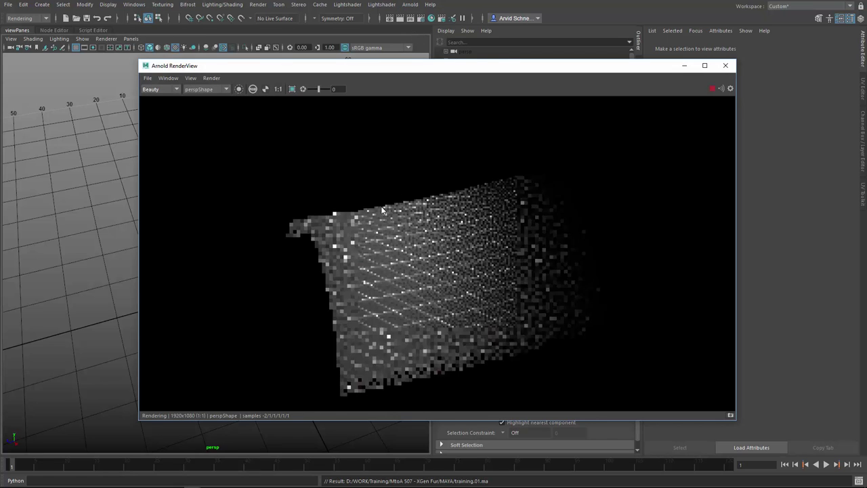
{"action": "left_click", "coordinate": [724, 67]}
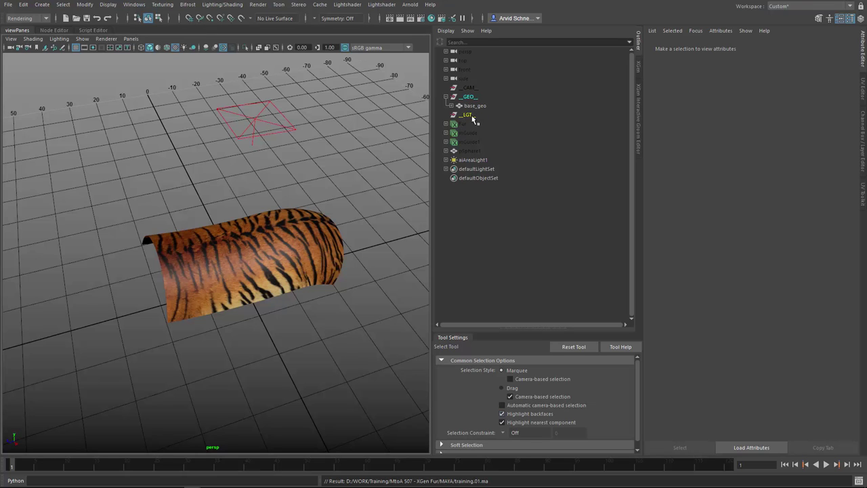
{"action": "left_click", "coordinate": [53, 31]}
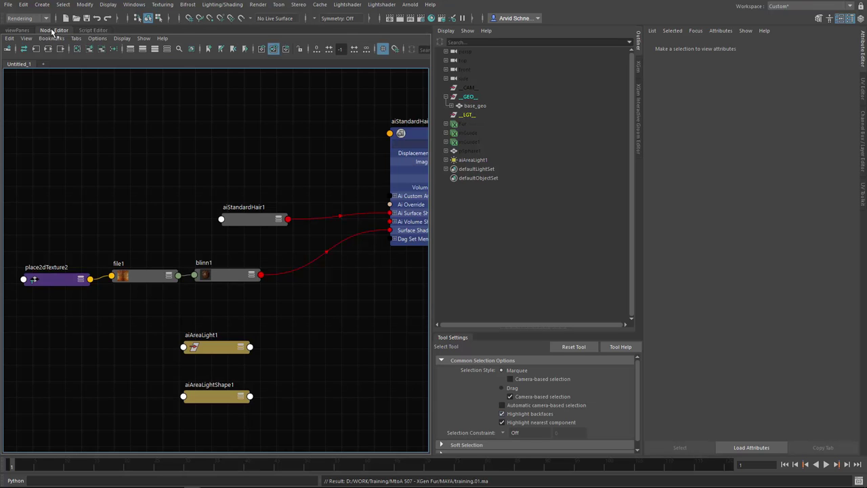
{"action": "key", "text": "ctrl+space"}
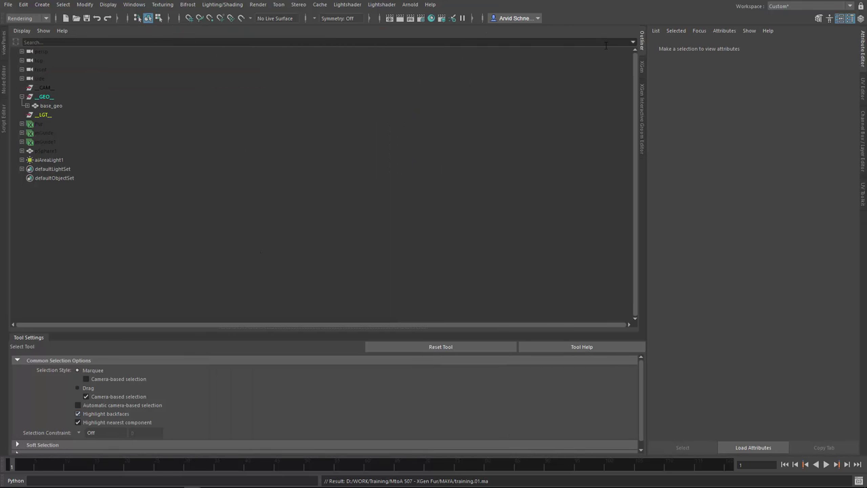
{"action": "left_click", "coordinate": [641, 37]}
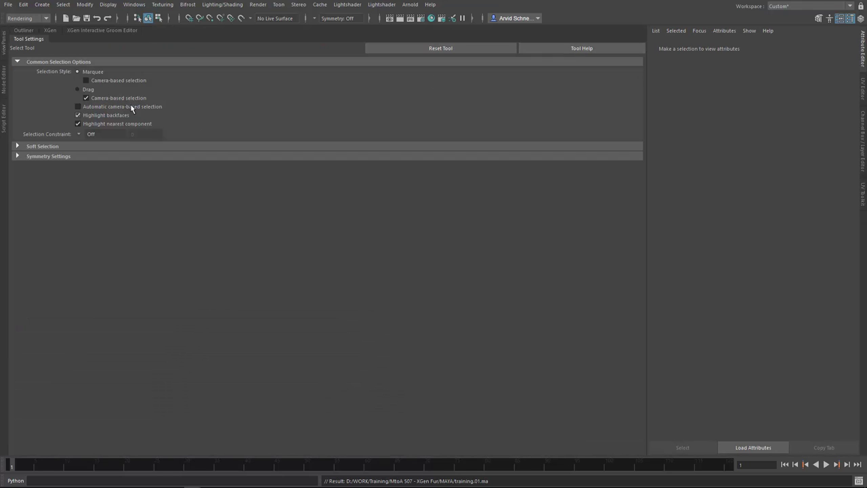
{"action": "left_click", "coordinate": [3, 46]}
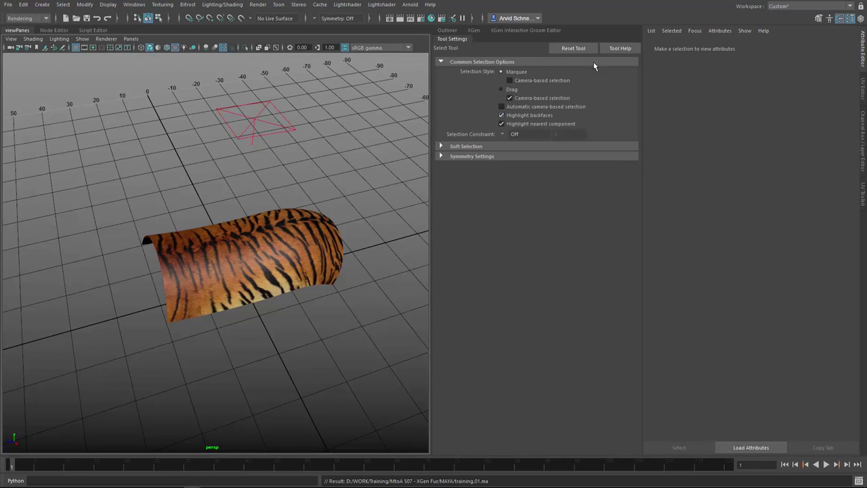
{"action": "left_click", "coordinate": [447, 30]}
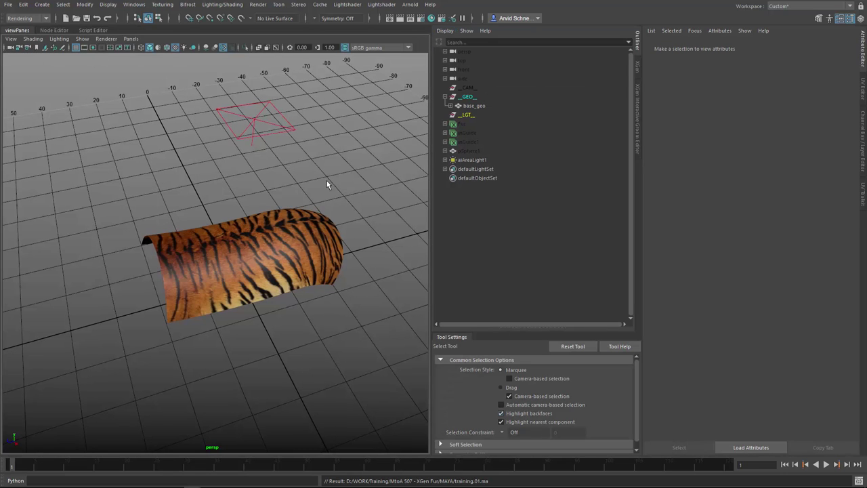
{"action": "middle_click_drag", "start_coordinate": [252, 217], "coordinate": [252, 189], "text": "alt"}
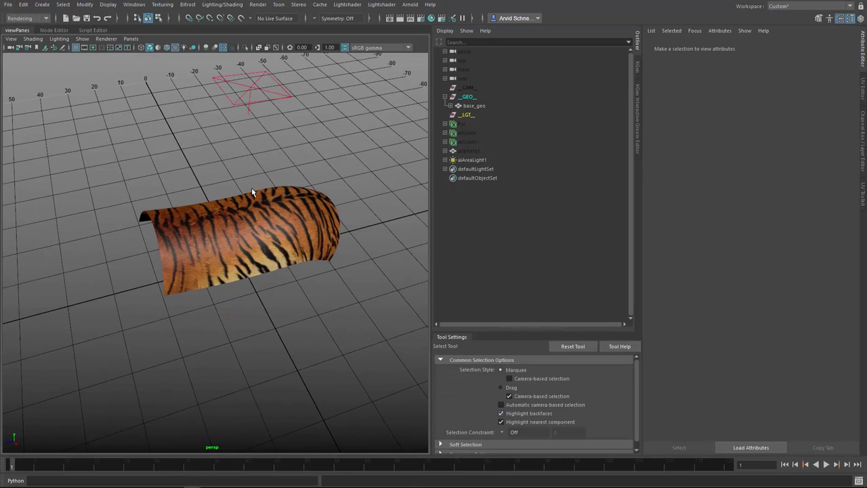
Assign the blinn1 material to base_geo from the shading network
{"action": "left_click", "coordinate": [49, 30]}
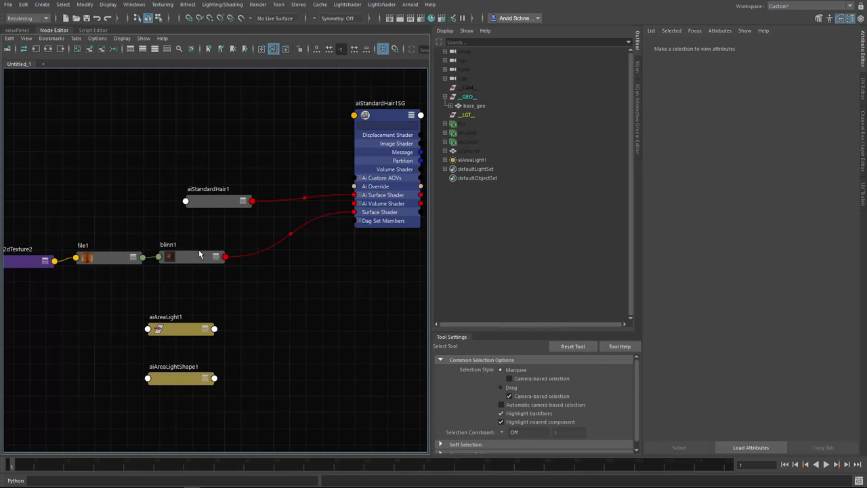
{"action": "left_click", "coordinate": [508, 107]}
{"action": "right_click_drag", "start_coordinate": [197, 235], "coordinate": [228, 233]}
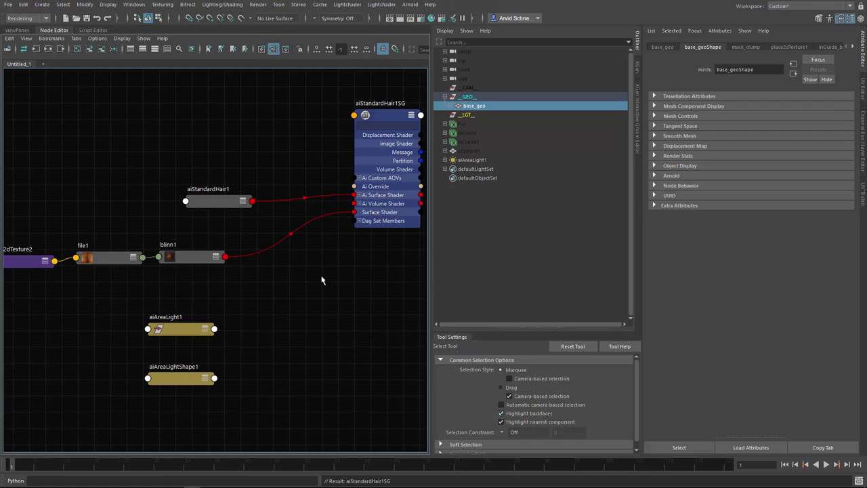
Disconnect aiStandardHair1 from the Ai Surface Shader input of aiStandardHair1SG and save the scene
{"action": "left_click_drag", "start_coordinate": [294, 174], "coordinate": [284, 215], "text": "ctrl+alt+shift"}
{"action": "left_click", "coordinate": [381, 113]}
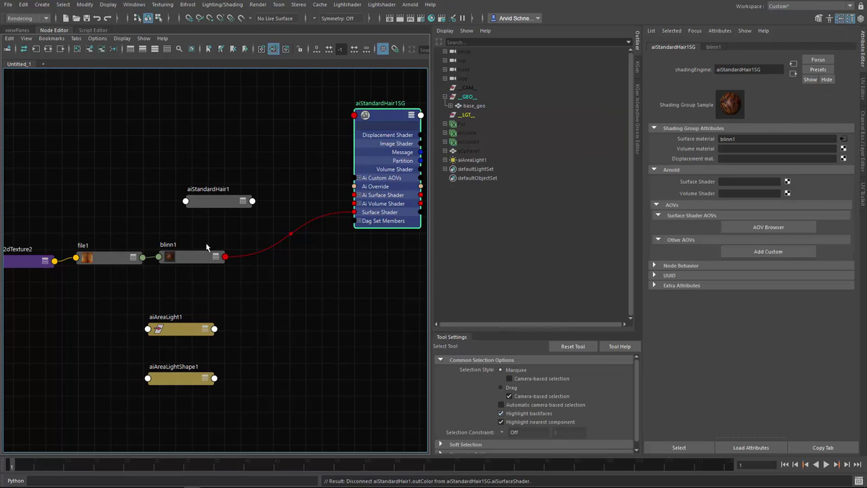
{"action": "key", "text": "ctrl+s"}
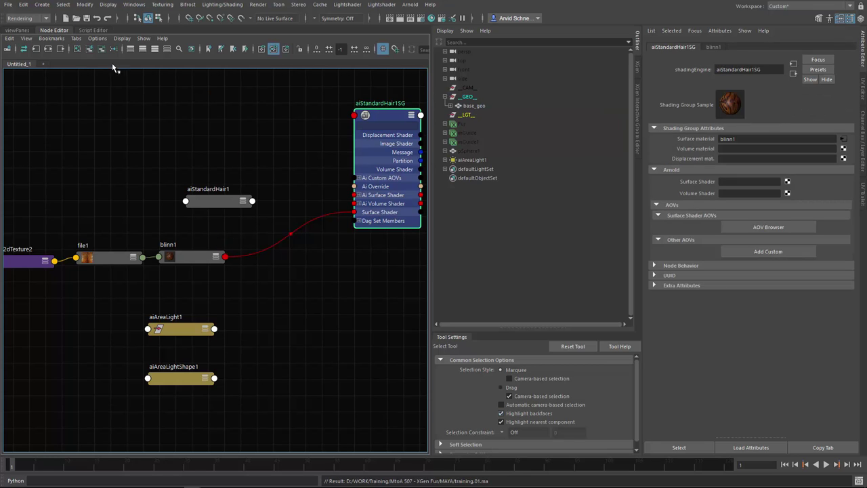
Render the textured base mesh in Arnold RenderView and raise the number of Save UI Threads
{"action": "left_click", "coordinate": [410, 4]}
{"action": "left_click", "coordinate": [418, 21]}
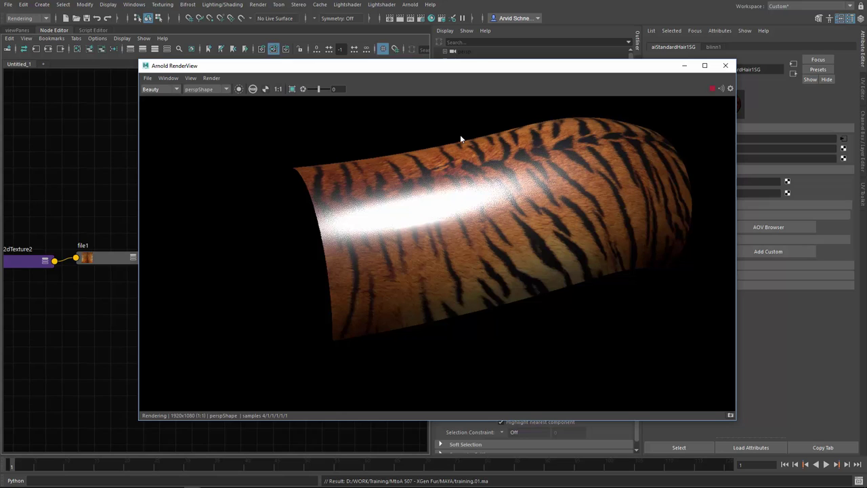
{"action": "left_click_drag", "start_coordinate": [322, 66], "coordinate": [297, 95]}
{"action": "left_click", "coordinate": [192, 107]}
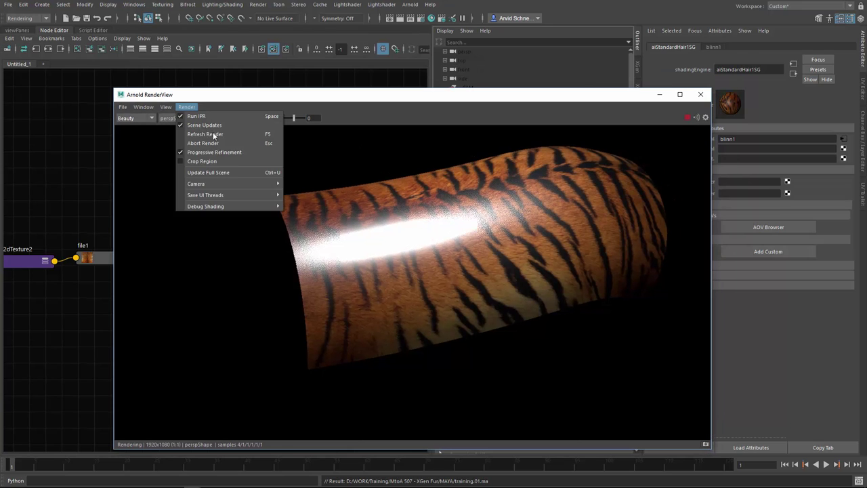
{"action": "mouse_move", "coordinate": [235, 195]}
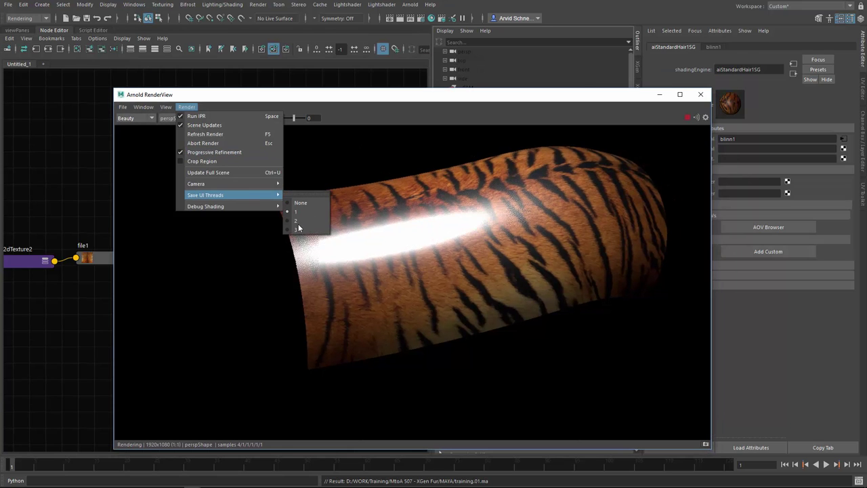
{"action": "left_click", "coordinate": [295, 226]}
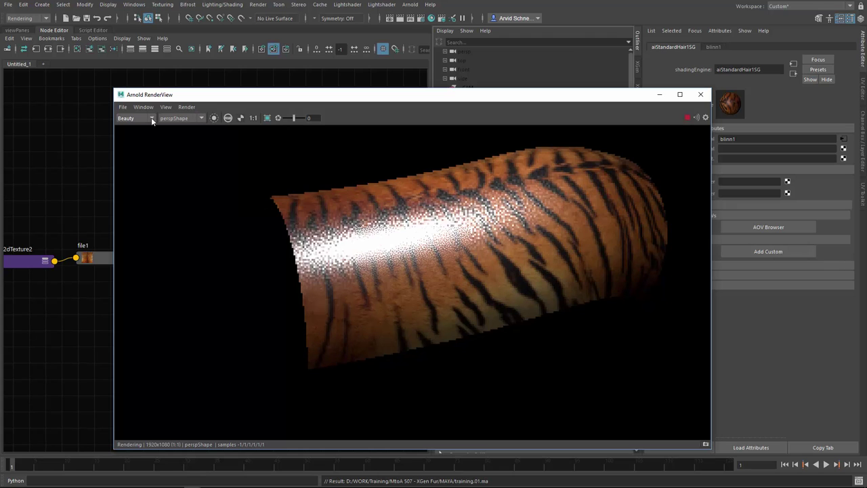
Set the render's Test Resolution to 50% and move the render window off the node network
{"action": "left_click", "coordinate": [166, 107]}
{"action": "mouse_move", "coordinate": [217, 194]}
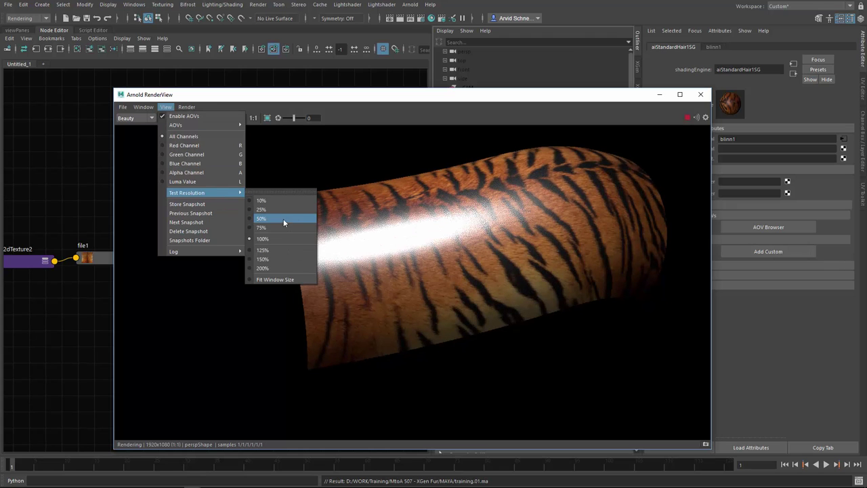
{"action": "left_click", "coordinate": [276, 218]}
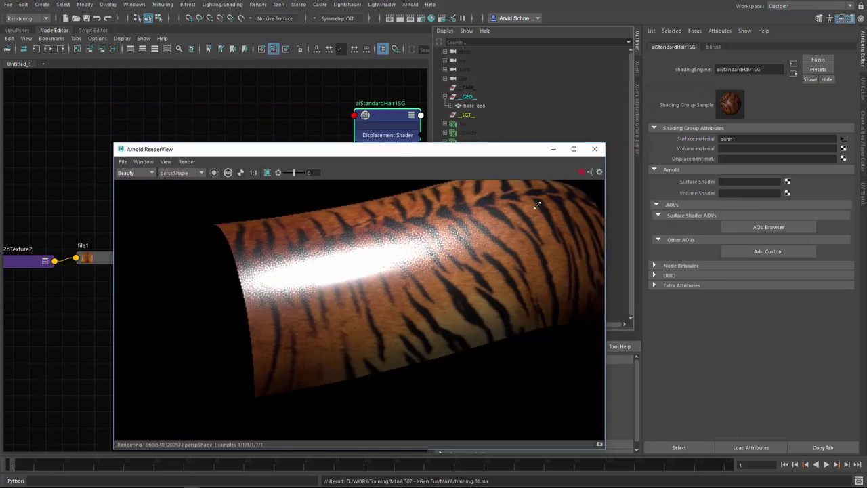
{"action": "left_click_drag", "start_coordinate": [277, 140], "coordinate": [380, 115]}
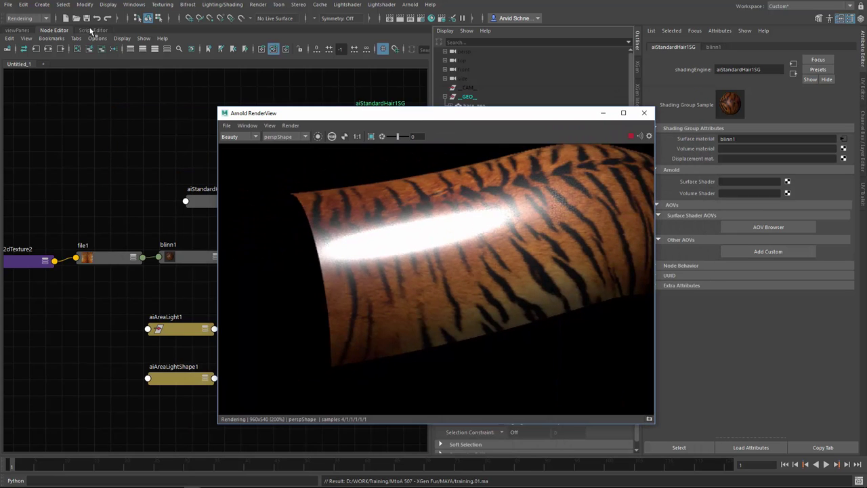
View the textured base mesh from a new angle in the perspective viewport with the live render beside it, and close the render
{"action": "key", "text": "super"}
{"action": "double_click", "coordinate": [20, 30]}
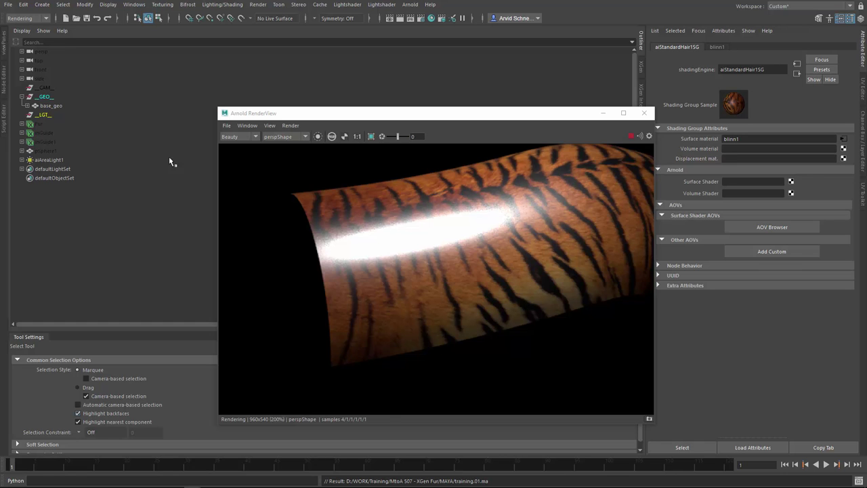
{"action": "left_click", "coordinate": [4, 42]}
{"action": "left_click_drag", "start_coordinate": [335, 113], "coordinate": [469, 101]}
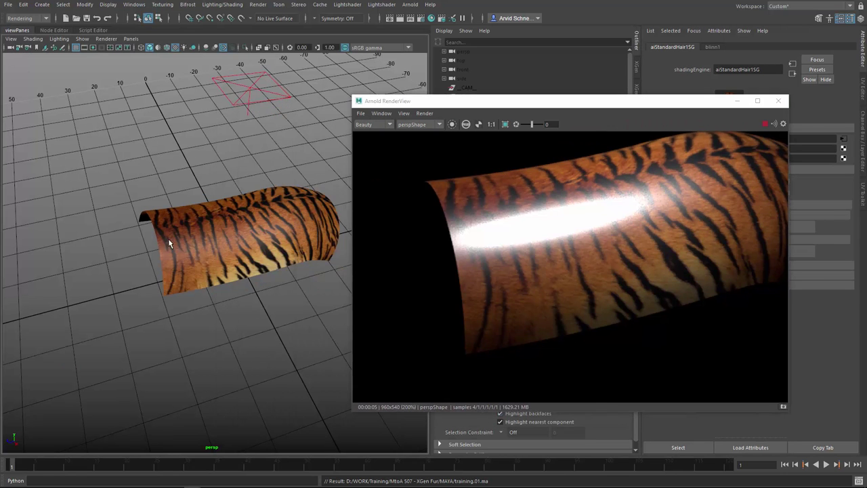
{"action": "left_click_drag", "start_coordinate": [171, 243], "coordinate": [244, 236], "text": "alt"}
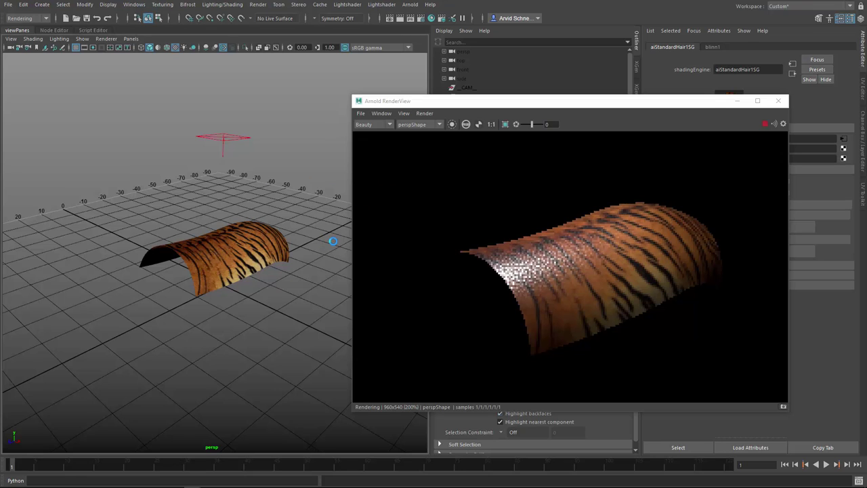
{"action": "left_click", "coordinate": [780, 102]}
{"action": "left_click", "coordinate": [354, 202]}
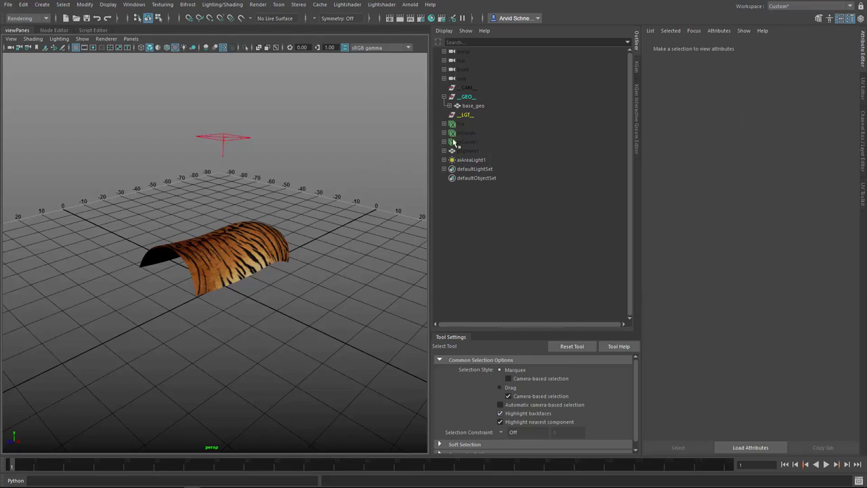
Unhide the Fur description and inspect the tiger-coloured hairs up close in the viewport
{"action": "left_click", "coordinate": [473, 127]}
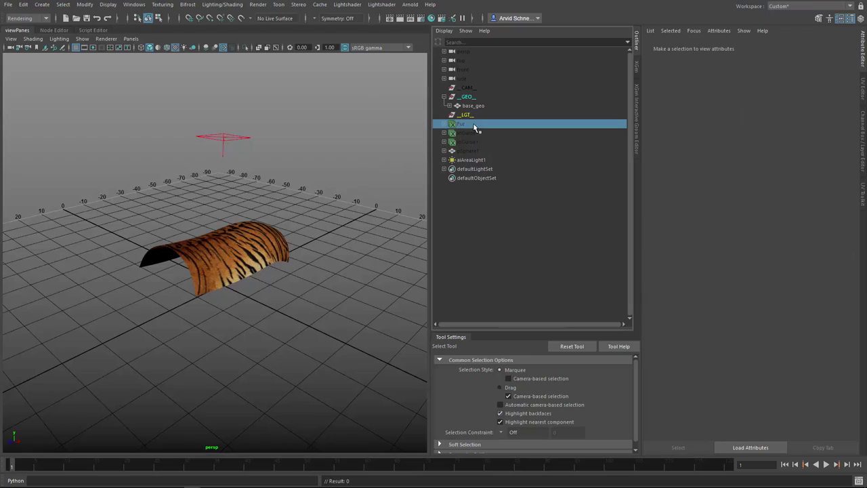
{"action": "left_click", "coordinate": [323, 252]}
{"action": "right_click_drag", "start_coordinate": [302, 231], "coordinate": [408, 222], "text": "alt"}
{"action": "left_click_drag", "start_coordinate": [363, 247], "coordinate": [231, 283], "text": "alt"}
{"action": "right_click_drag", "start_coordinate": [232, 282], "coordinate": [368, 258], "text": "alt"}
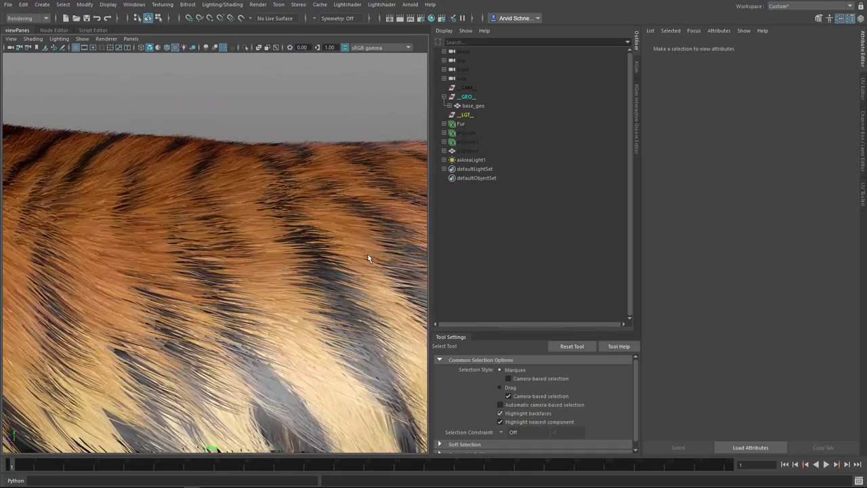
{"action": "left_click_drag", "start_coordinate": [289, 296], "coordinate": [325, 280], "text": "alt"}
{"action": "right_click_drag", "start_coordinate": [325, 280], "coordinate": [285, 283], "text": "alt"}
{"action": "left_click_drag", "start_coordinate": [285, 283], "coordinate": [252, 247], "text": "alt"}
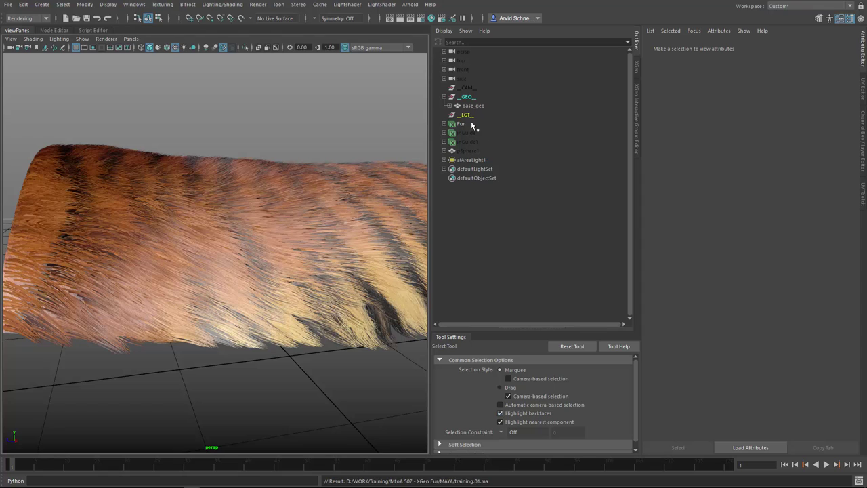
Set the Density Multiplier of Fur_base to 5 in the interactive groom
{"action": "left_click_drag", "start_coordinate": [507, 329], "coordinate": [498, 367]}
{"action": "left_click_drag", "start_coordinate": [502, 330], "coordinate": [505, 218]}
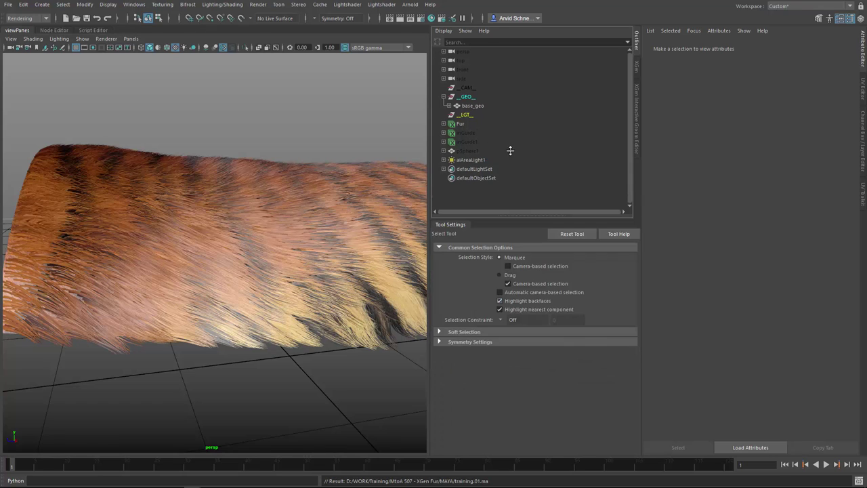
{"action": "left_click", "coordinate": [468, 124]}
{"action": "left_click", "coordinate": [636, 115]}
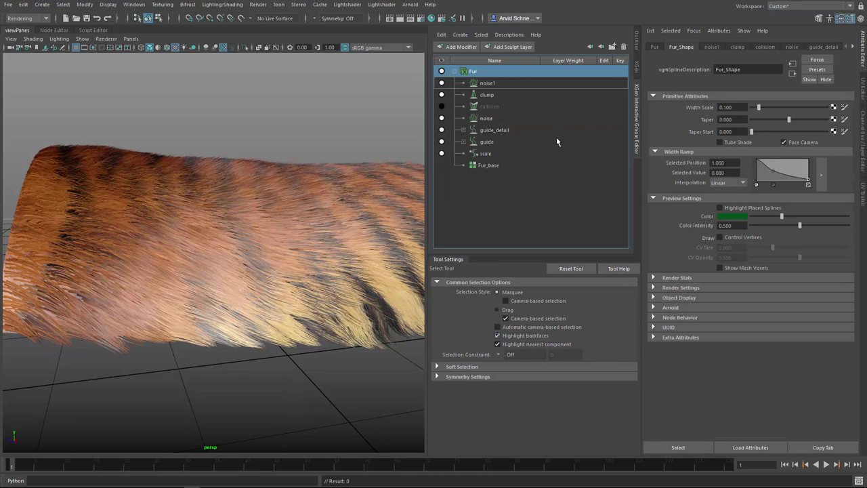
{"action": "left_click", "coordinate": [493, 168]}
{"action": "left_click", "coordinate": [728, 120]}
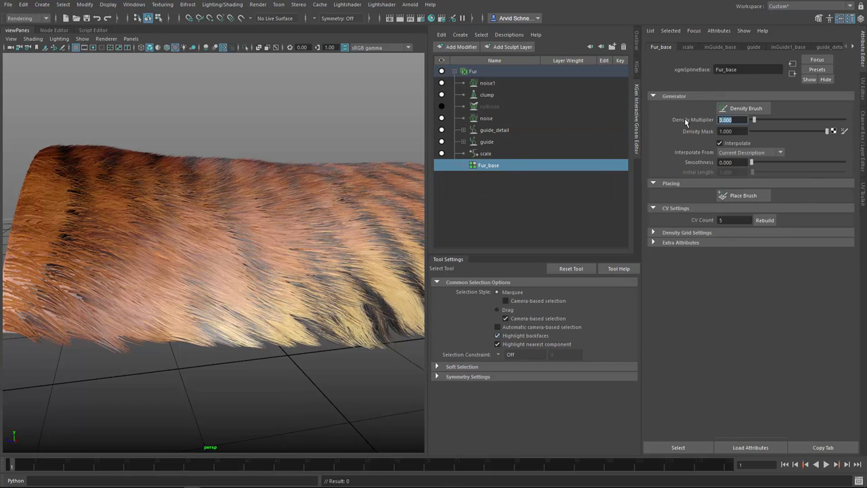
{"action": "type", "text": "5"}
{"action": "key", "text": "Return"}
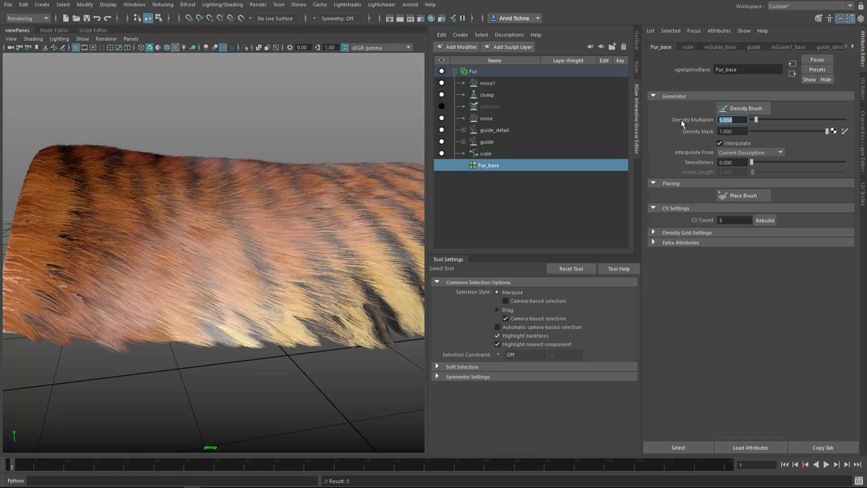
Render the denser fur in Arnold RenderView from several angles with the full colour channels shown, and close the render
{"action": "left_click", "coordinate": [240, 387]}
{"action": "left_click_drag", "start_coordinate": [241, 386], "coordinate": [209, 197], "text": "alt"}
{"action": "left_click", "coordinate": [411, 4]}
{"action": "left_click", "coordinate": [419, 21]}
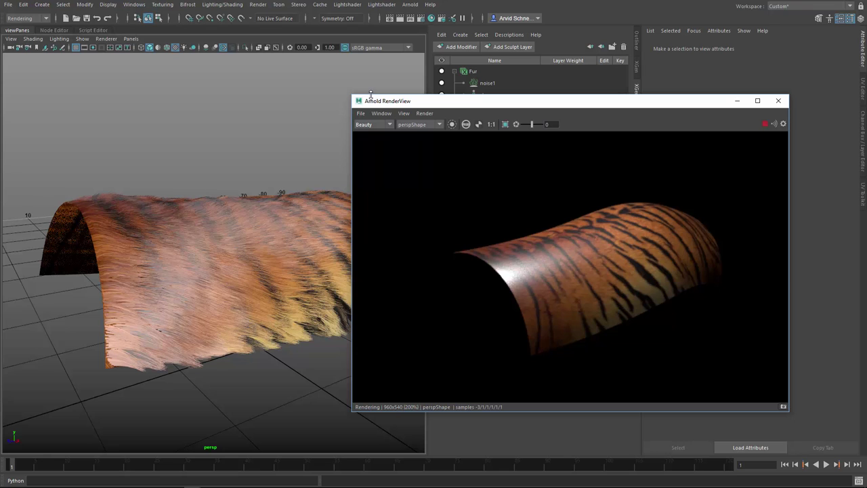
{"action": "left_click_drag", "start_coordinate": [291, 233], "coordinate": [493, 240], "text": "alt"}
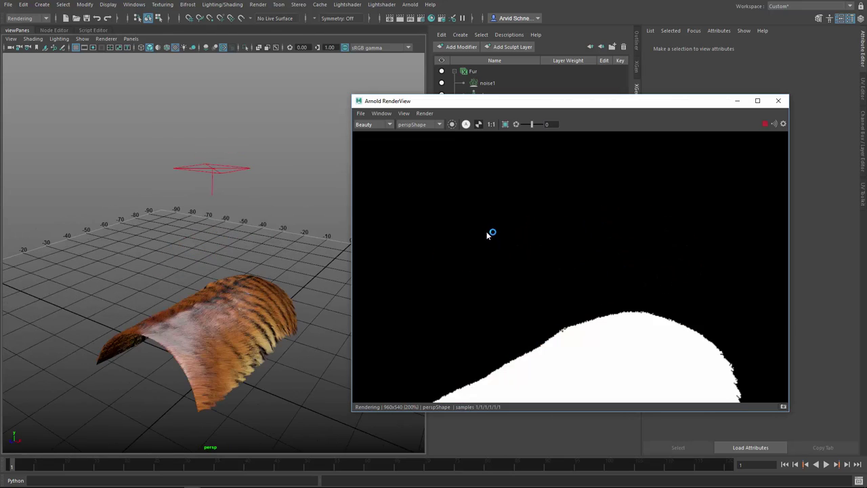
{"action": "left_click_drag", "start_coordinate": [332, 234], "coordinate": [216, 275], "text": "alt"}
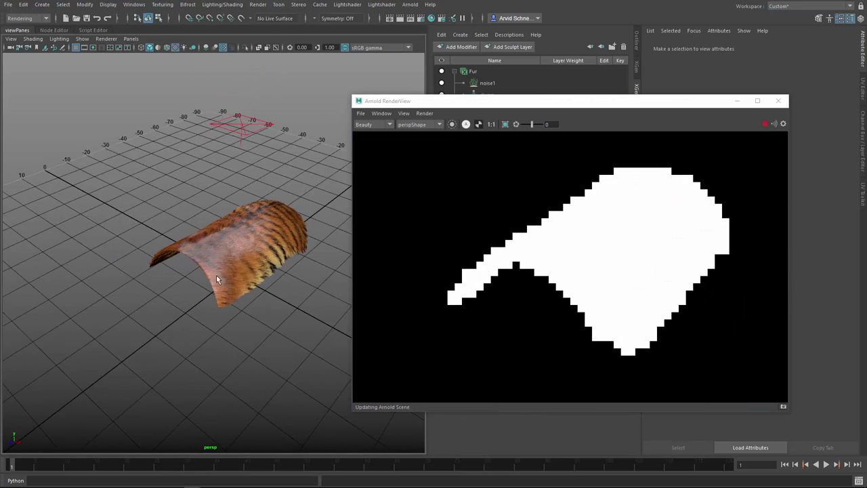
{"action": "left_click", "coordinate": [465, 125]}
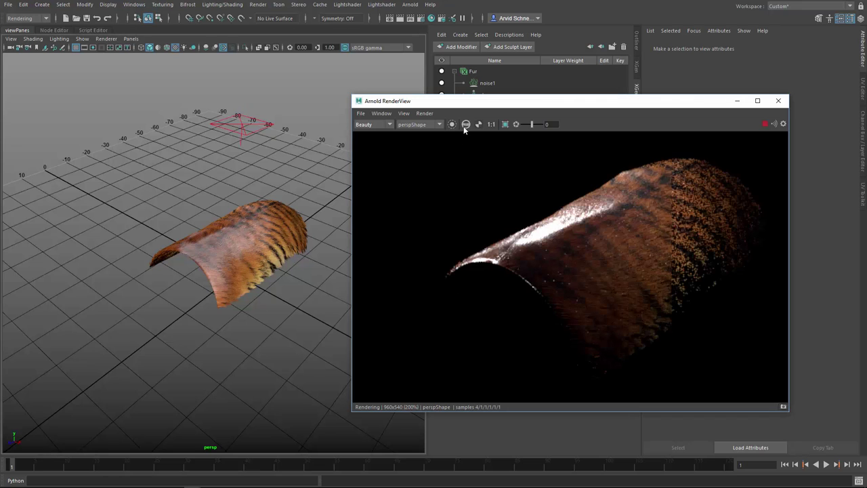
{"action": "left_click_drag", "start_coordinate": [329, 209], "coordinate": [308, 220], "text": "alt"}
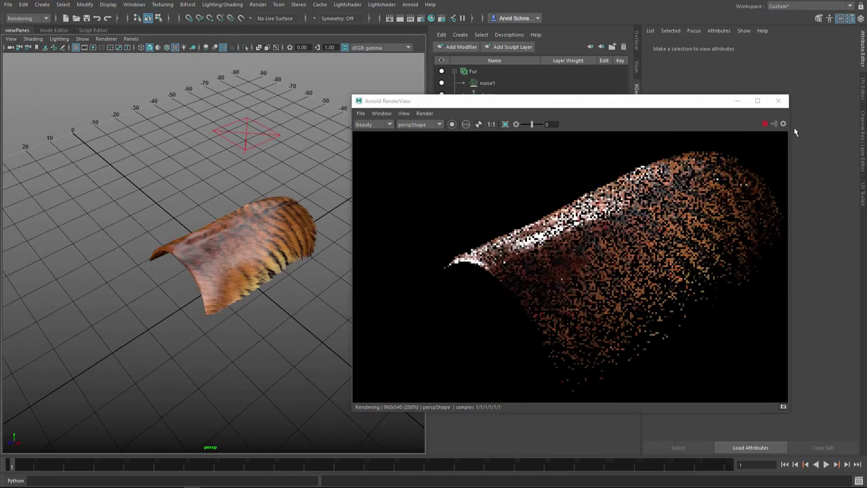
{"action": "left_click", "coordinate": [778, 100]}
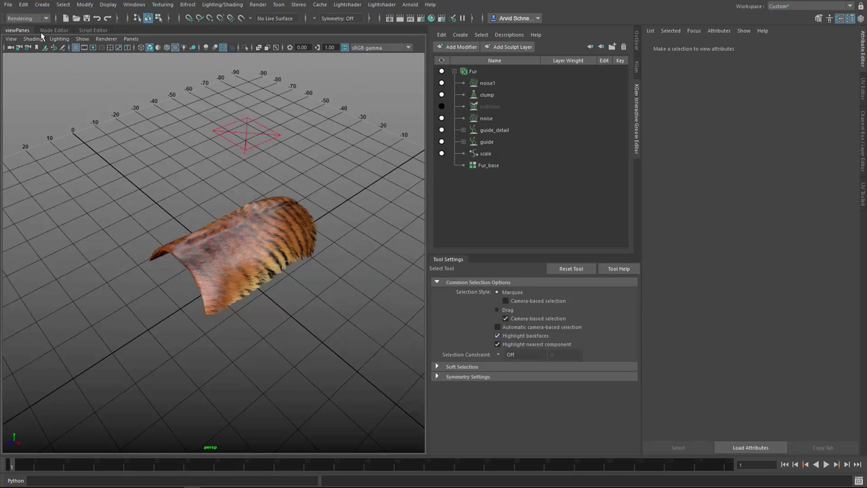
Assign the aiStandardHair1 material to the Fur description from the shading network
{"action": "left_click", "coordinate": [54, 30]}
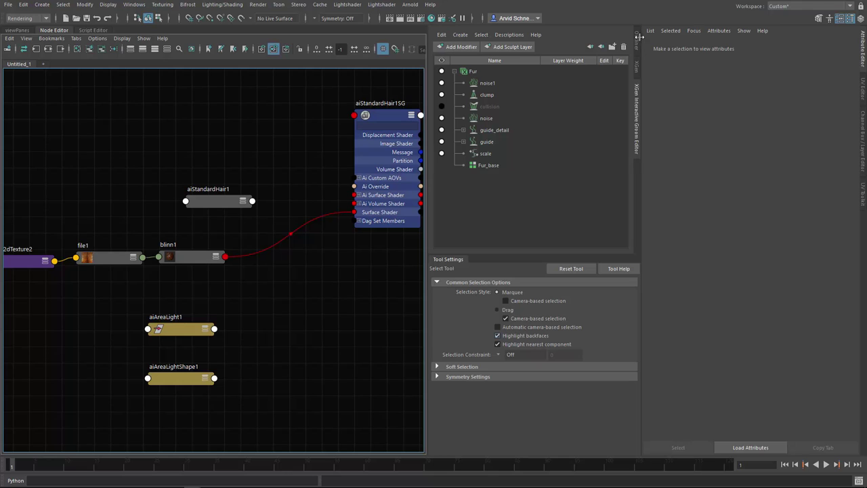
{"action": "left_click", "coordinate": [637, 69]}
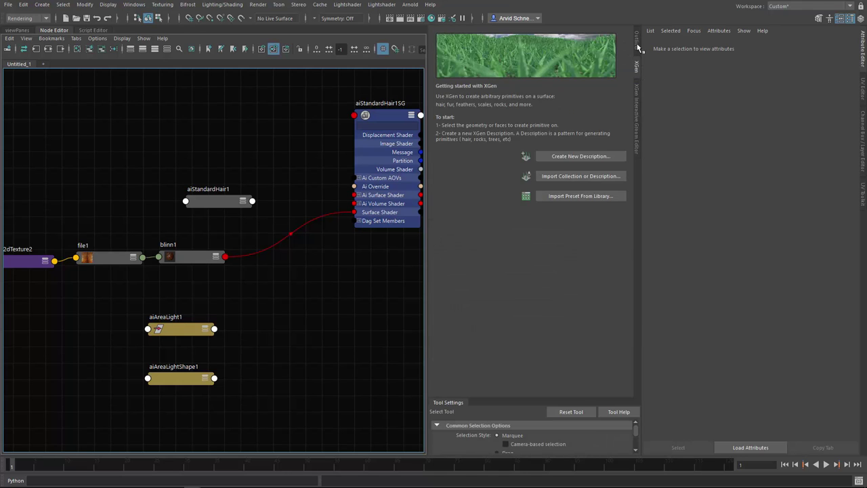
{"action": "left_click", "coordinate": [637, 49]}
{"action": "left_click", "coordinate": [467, 124]}
{"action": "right_click_drag", "start_coordinate": [209, 203], "coordinate": [210, 182]}
{"action": "middle_click_drag", "start_coordinate": [183, 169], "coordinate": [233, 172], "text": "alt"}
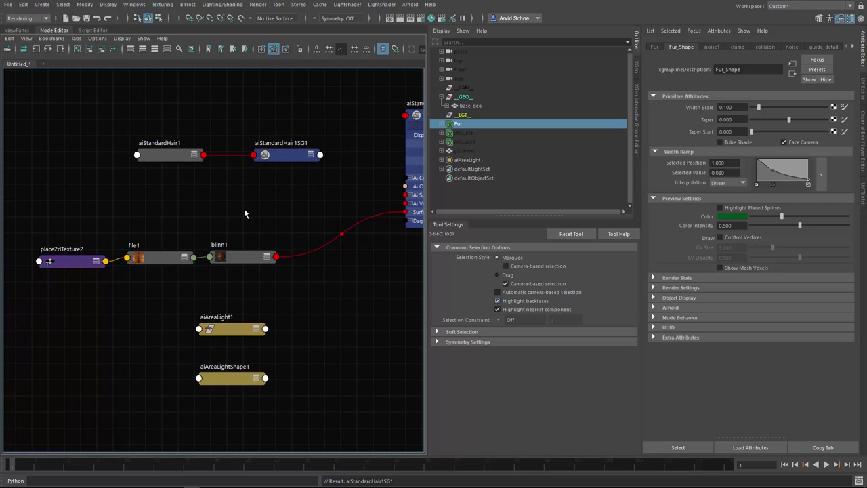
Connect file1's colour output to the Base Color of aiStandardHair1 and lower its Melanin to the minimum
{"action": "left_click", "coordinate": [174, 156]}
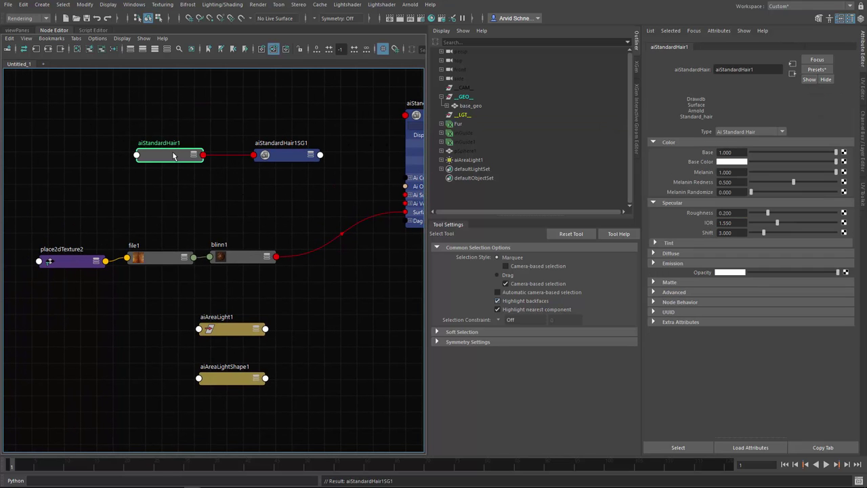
{"action": "middle_click_drag", "start_coordinate": [231, 217], "coordinate": [294, 204], "text": "alt"}
{"action": "left_click_drag", "start_coordinate": [111, 197], "coordinate": [142, 223]}
{"action": "left_click", "coordinate": [228, 147]}
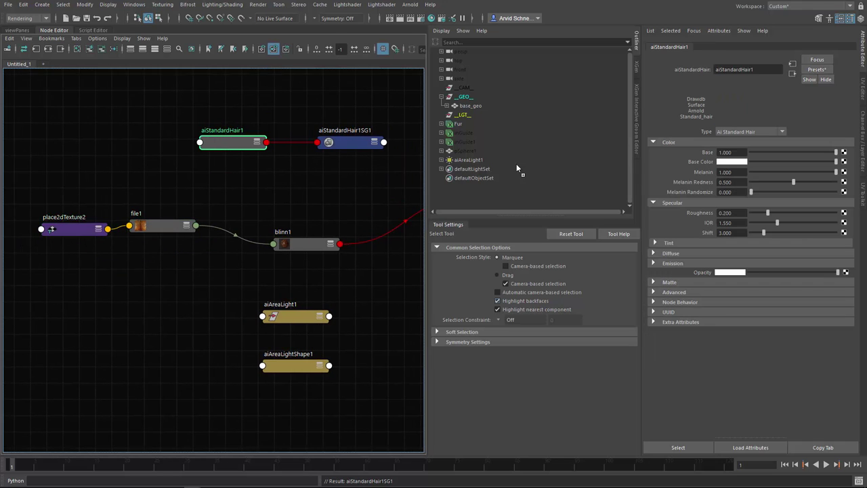
{"action": "middle_click_drag", "start_coordinate": [516, 163], "coordinate": [675, 161]}
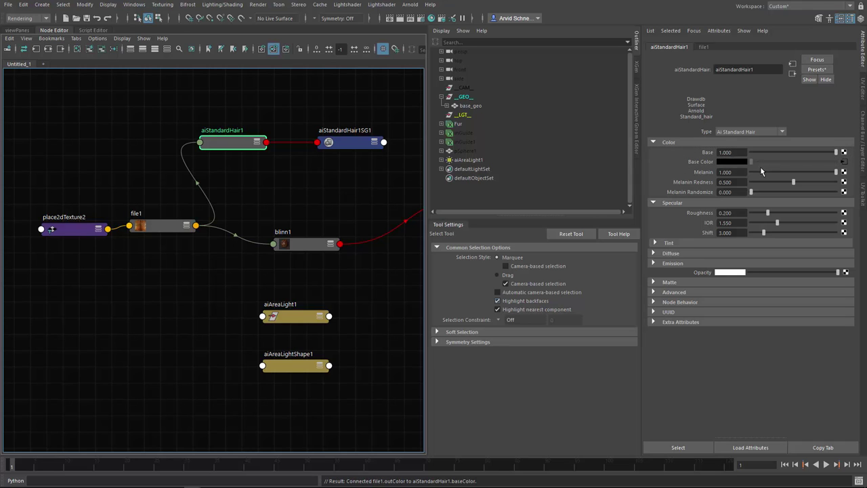
{"action": "left_click_drag", "start_coordinate": [761, 172], "coordinate": [745, 175]}
Disconnect the file1 texture from blinn1's colour and set blinn1's Color to dark grey
{"action": "middle_click_drag", "start_coordinate": [281, 230], "coordinate": [233, 233], "text": "alt"}
{"action": "left_click_drag", "start_coordinate": [208, 228], "coordinate": [237, 253], "text": "ctrl+alt+shift"}
{"action": "left_click", "coordinate": [236, 254]}
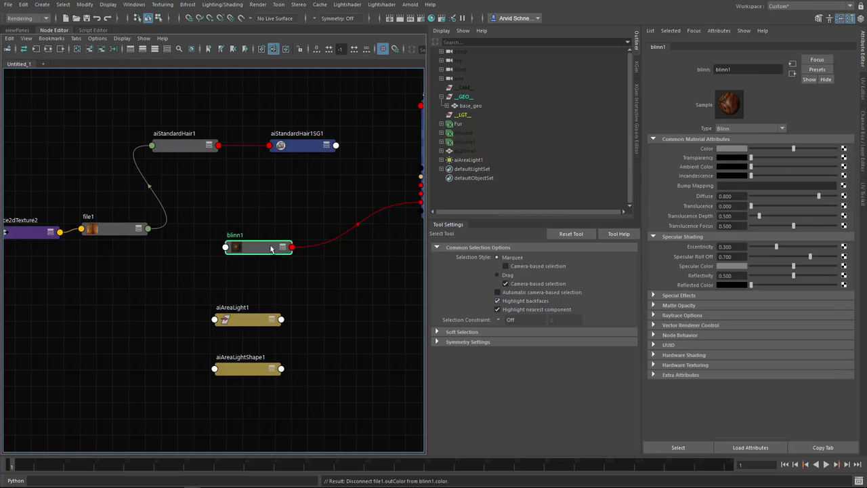
{"action": "left_click_drag", "start_coordinate": [792, 151], "coordinate": [817, 158]}
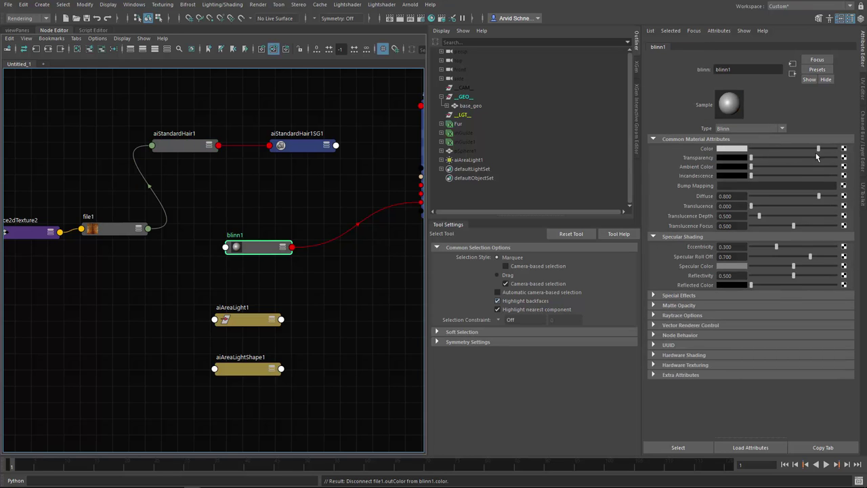
{"action": "left_click", "coordinate": [769, 151]}
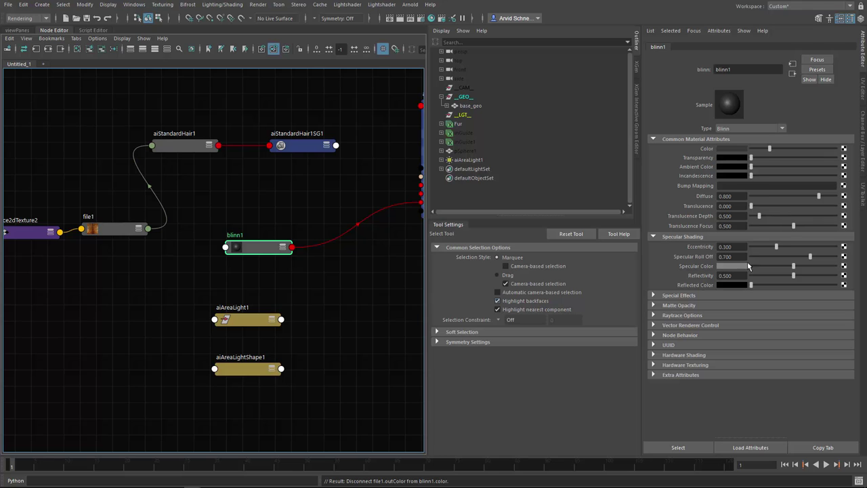
{"action": "left_click", "coordinate": [187, 256]}
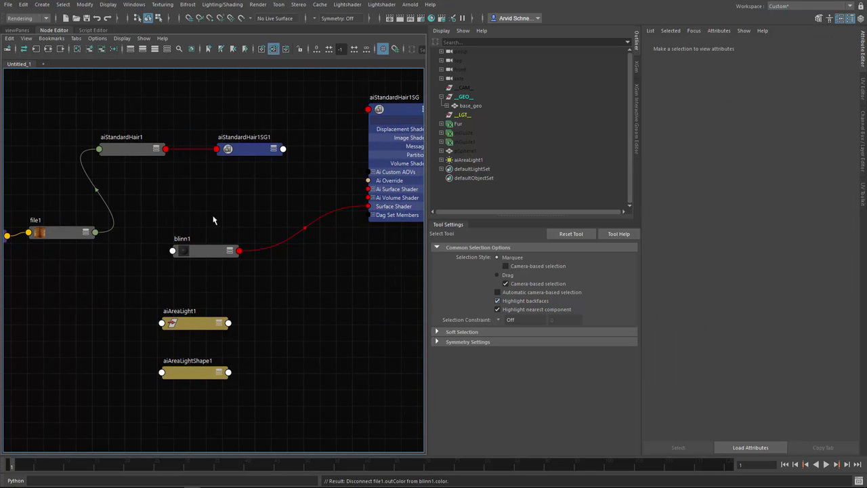
{"action": "key", "text": "Tab"}
{"action": "type", "text": "ais"}
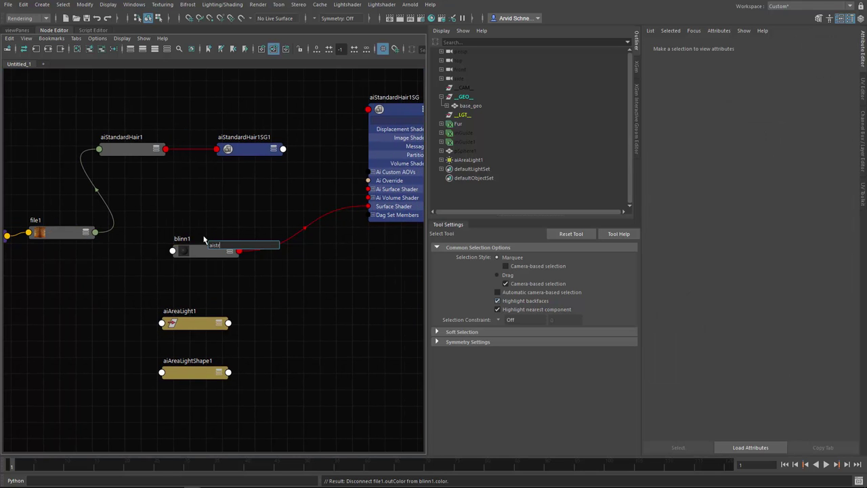
{"action": "type", "text": "a"}
{"action": "key", "text": "BackSpace"}
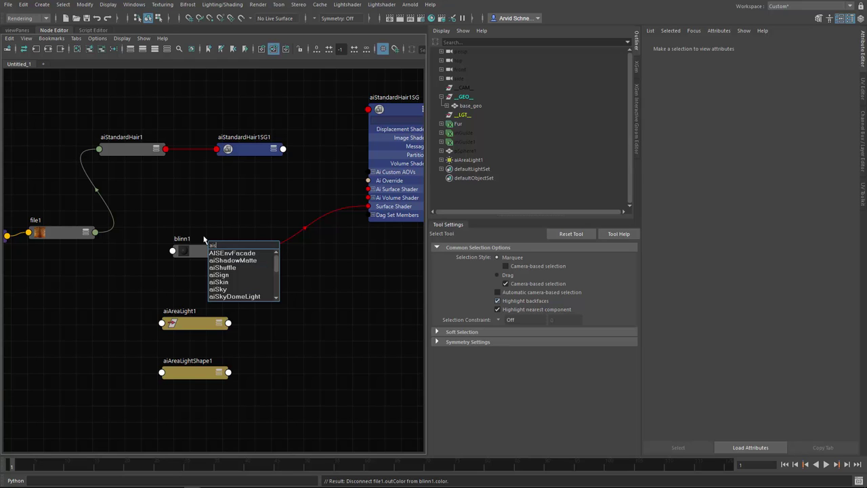
{"action": "type", "text": "ta"}
{"action": "key", "text": "Down"}
{"action": "key", "text": "Down"}
{"action": "key", "text": "Return"}
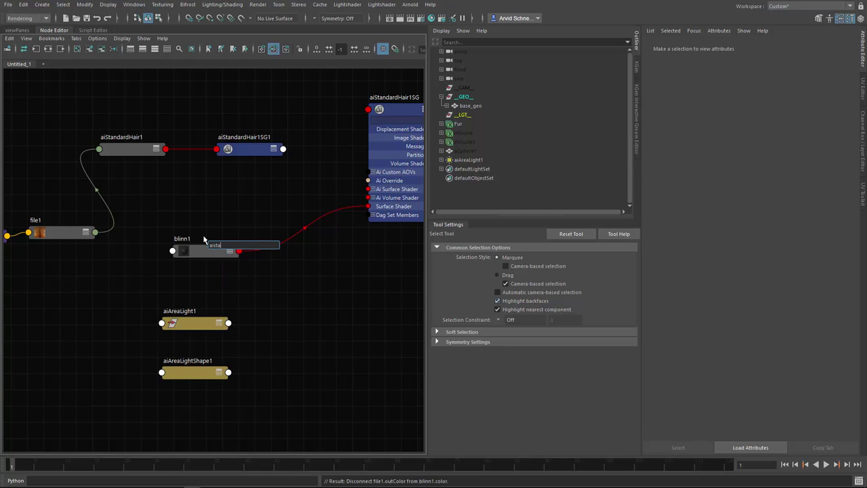
{"action": "left_click_drag", "start_coordinate": [241, 251], "coordinate": [228, 217]}
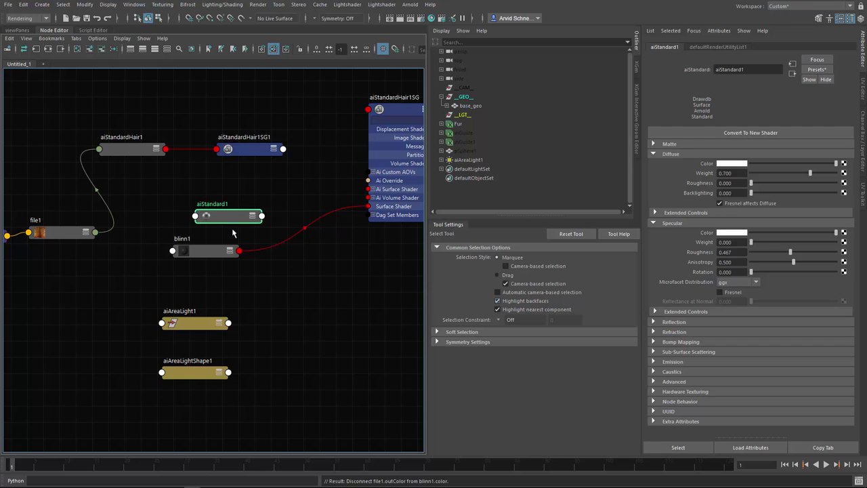
{"action": "key", "text": "Delete"}
Create an aiStandardSurface node, delete the shading group made with it, and place the node above blinn1
{"action": "key", "text": "Tab"}
{"action": "type", "text": "aista"}
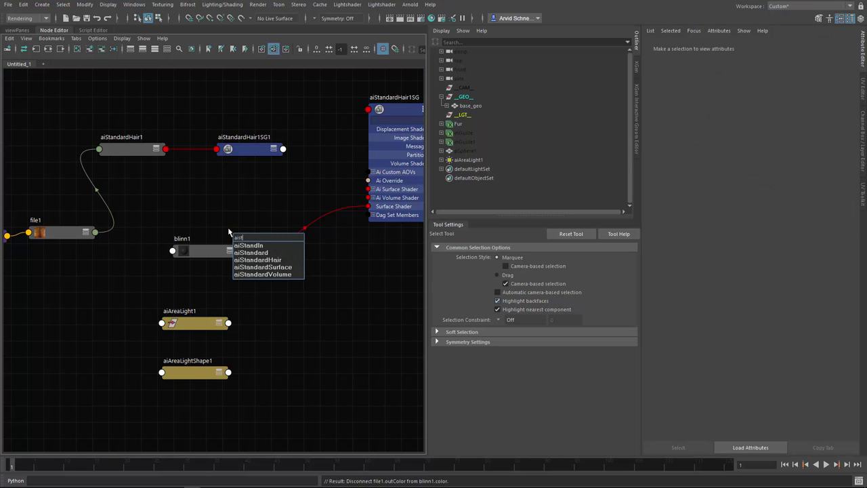
{"action": "key", "text": "Down"}
{"action": "key", "text": "Down"}
{"action": "key", "text": "Down"}
{"action": "key", "text": "Down"}
{"action": "key", "text": "Return"}
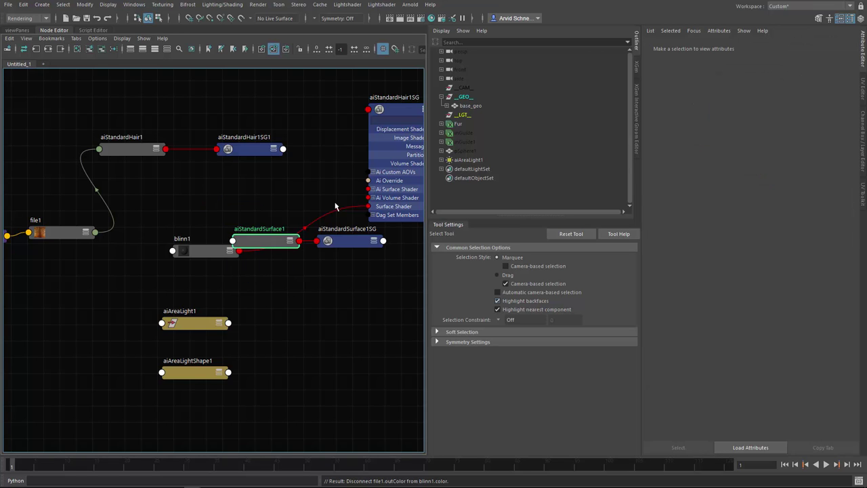
{"action": "key", "text": "Delete"}
{"action": "left_click_drag", "start_coordinate": [291, 239], "coordinate": [257, 218]}
Connect aiStandardSurface1's Out Color to aiStandardHair1SG's Surface Shader, and set its Base Weight to 1 and Base Color to dark grey
{"action": "left_click", "coordinate": [257, 220]}
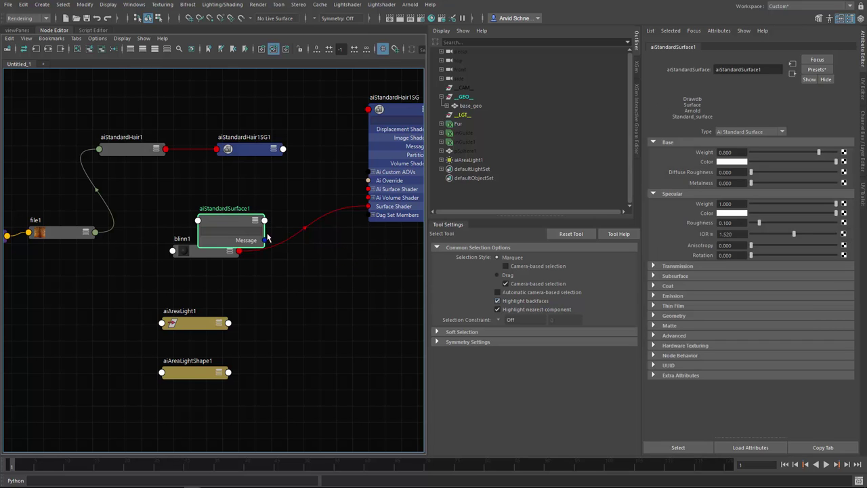
{"action": "left_click_drag", "start_coordinate": [285, 252], "coordinate": [370, 206]}
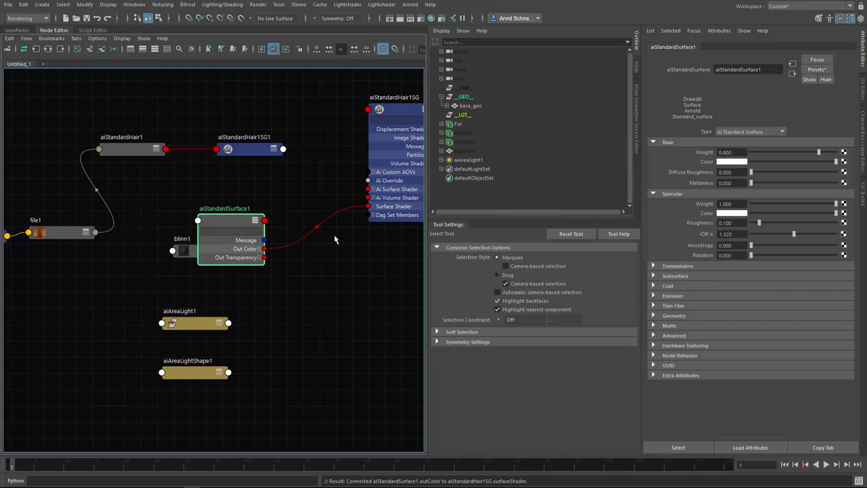
{"action": "left_click", "coordinate": [325, 237]}
{"action": "left_click_drag", "start_coordinate": [255, 220], "coordinate": [223, 227]}
{"action": "left_click", "coordinate": [253, 210]}
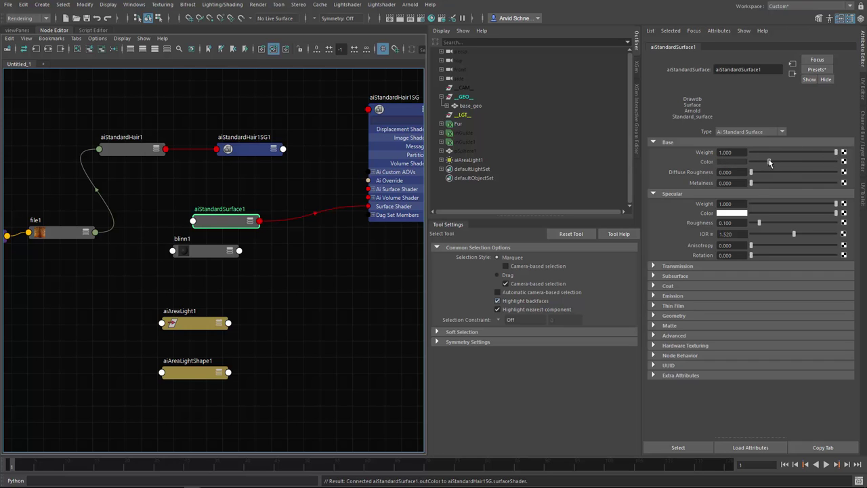
{"action": "left_click", "coordinate": [726, 194]}
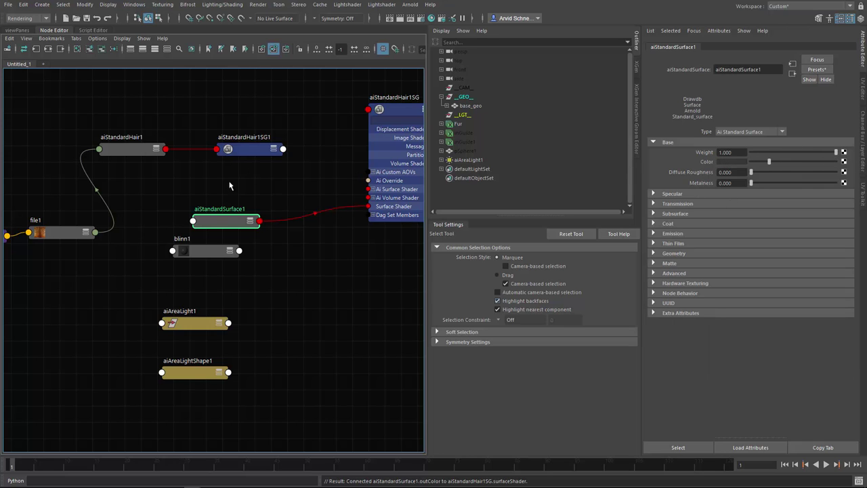
Render the scene in Arnold RenderView at 1:1 and frame a close-up of the fur in the perspective view
{"action": "middle_click_drag", "start_coordinate": [229, 185], "coordinate": [248, 198], "text": "alt"}
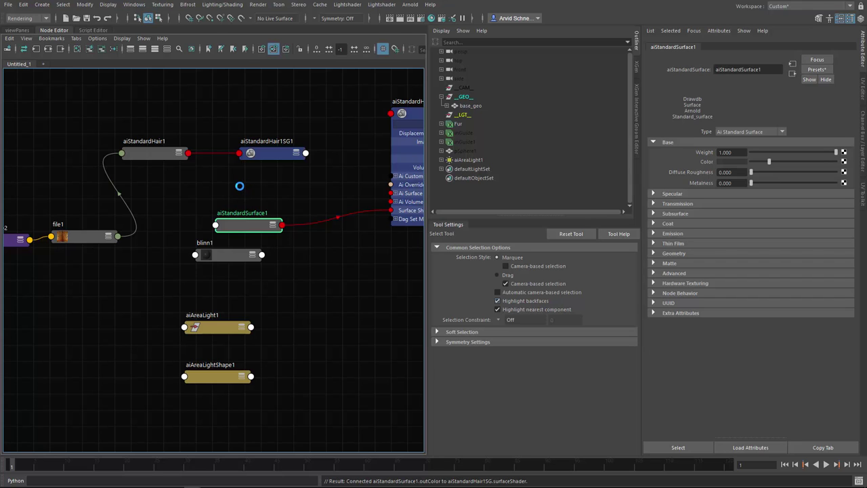
{"action": "left_click", "coordinate": [413, 6]}
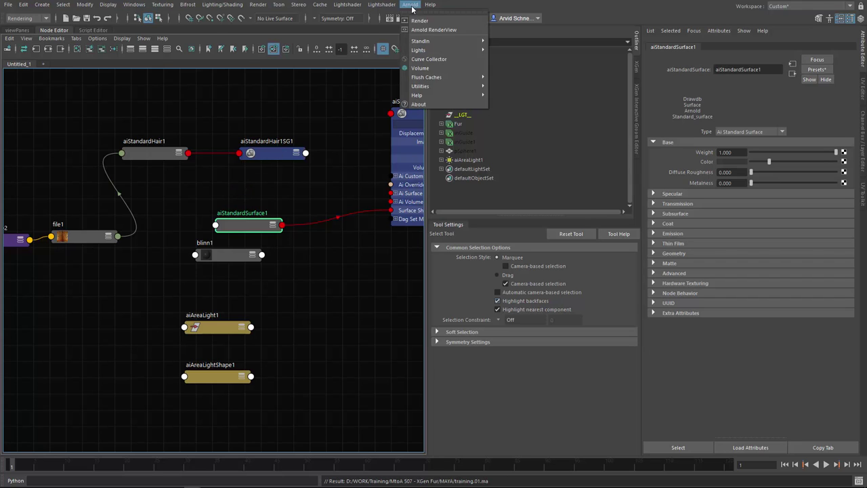
{"action": "left_click", "coordinate": [426, 29]}
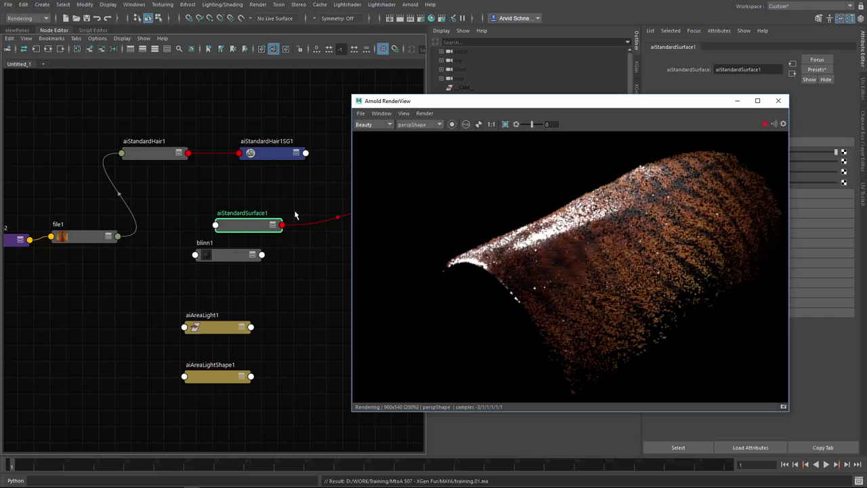
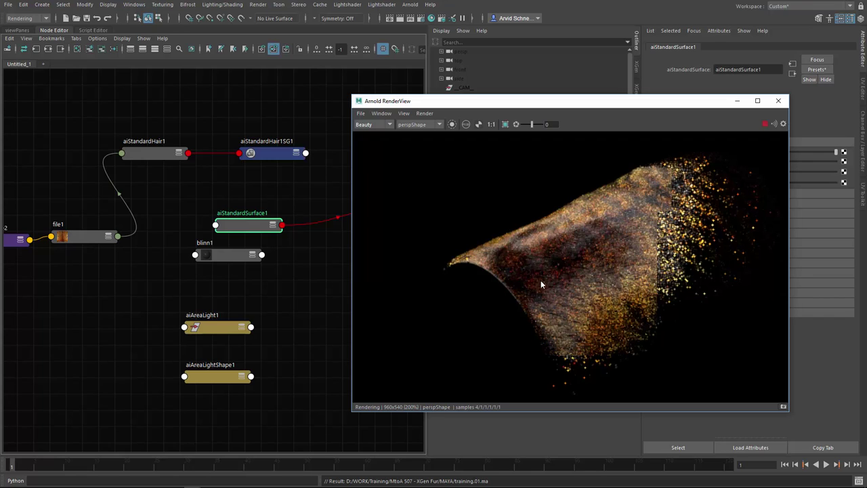
{"action": "left_click", "coordinate": [491, 124]}
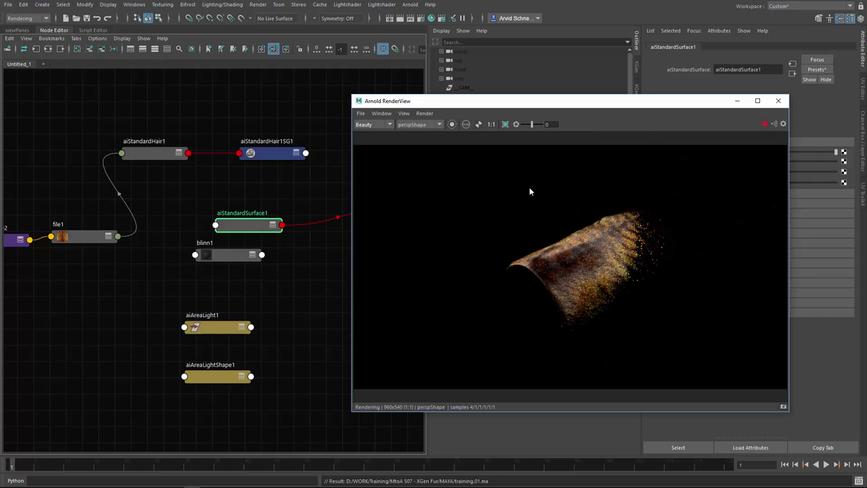
{"action": "left_click", "coordinate": [17, 30]}
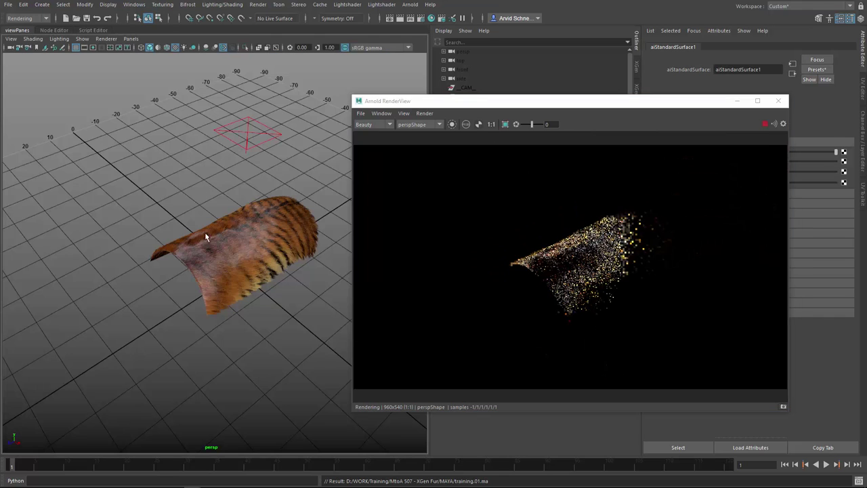
{"action": "right_click_drag", "start_coordinate": [319, 245], "coordinate": [441, 243], "text": "alt"}
{"action": "left_click_drag", "start_coordinate": [284, 256], "coordinate": [211, 239], "text": "alt"}
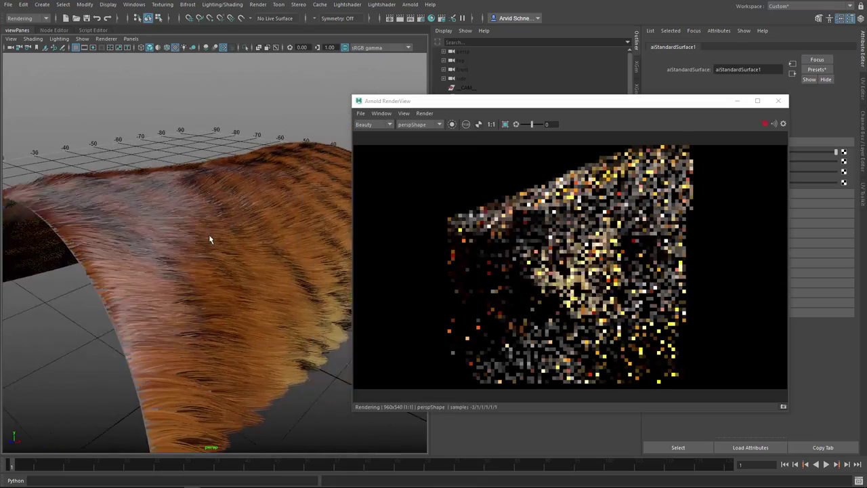
{"action": "right_click_drag", "start_coordinate": [210, 240], "coordinate": [286, 237], "text": "alt"}
{"action": "middle_click_drag", "start_coordinate": [286, 238], "coordinate": [280, 270], "text": "alt"}
{"action": "left_click_drag", "start_coordinate": [279, 270], "coordinate": [266, 271], "text": "alt"}
{"action": "right_click_drag", "start_coordinate": [266, 270], "coordinate": [283, 264], "text": "alt"}
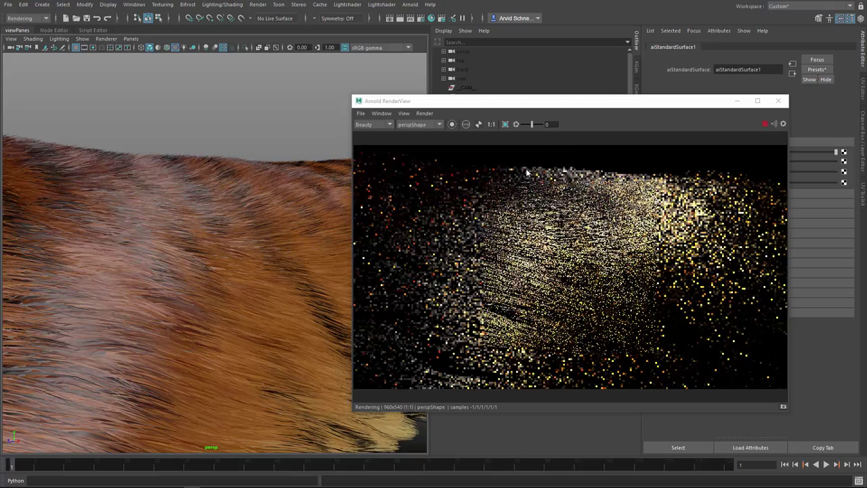
Switch to the a5_fur_test.jpeg photo to view the fur reference, and return to Maya
{"action": "key", "text": "alt+Tab"}
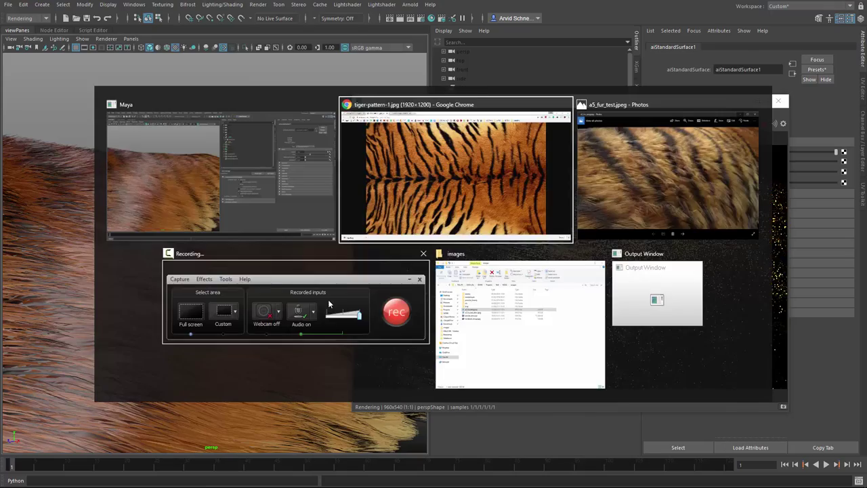
{"action": "key", "text": "alt+Tab"}
{"action": "left_click", "coordinate": [647, 176]}
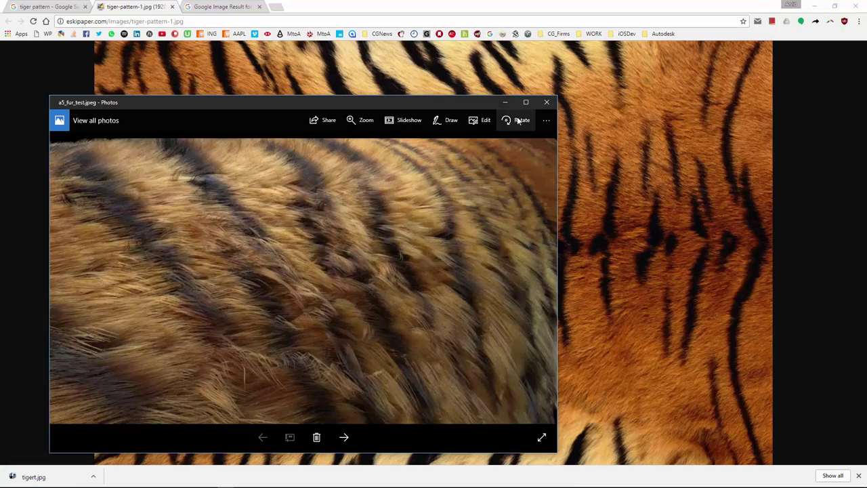
{"action": "left_click", "coordinate": [701, 57]}
{"action": "left_click", "coordinate": [814, 6]}
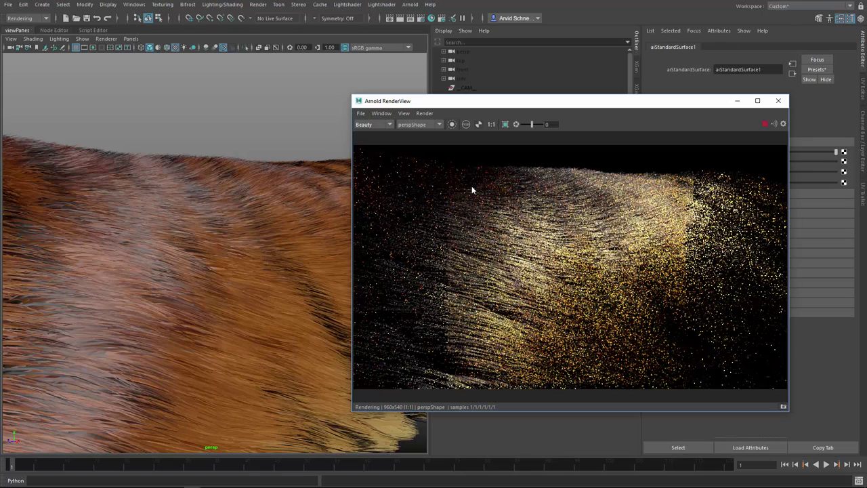
Render only a region of the upper fur in Arnold RenderView and close the render
{"action": "left_click_drag", "start_coordinate": [462, 167], "coordinate": [623, 290]}
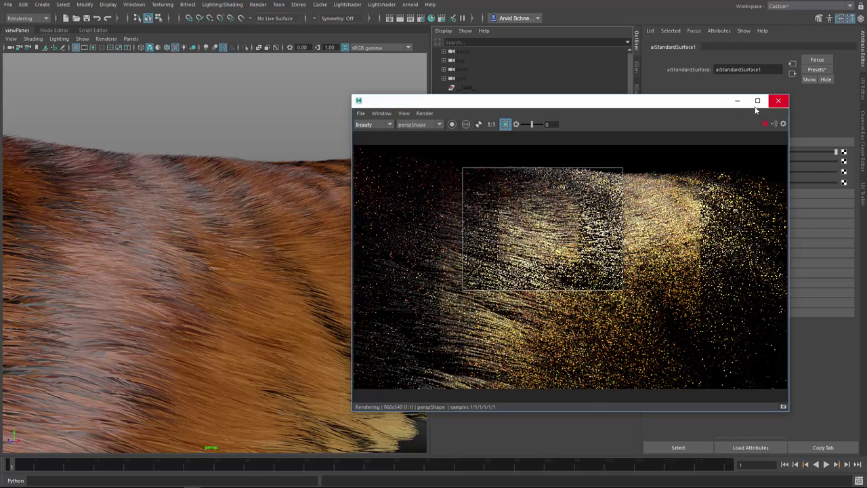
{"action": "left_click", "coordinate": [779, 100]}
Move aiAreaLight1 above and beyond the open front end of the fur mesh and tilt it towards the fur
{"action": "right_click_drag", "start_coordinate": [288, 166], "coordinate": [184, 181], "text": "alt"}
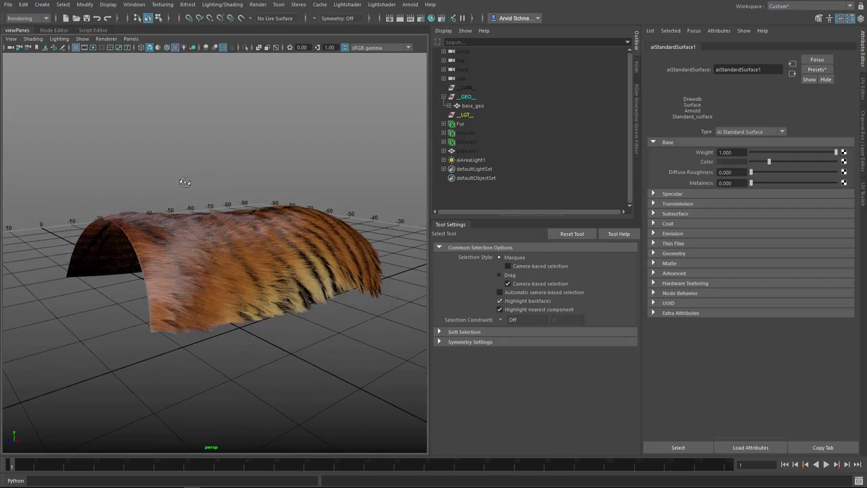
{"action": "left_click_drag", "start_coordinate": [183, 180], "coordinate": [180, 247], "text": "alt"}
{"action": "right_click_drag", "start_coordinate": [180, 246], "coordinate": [214, 144], "text": "alt"}
{"action": "left_click", "coordinate": [214, 141]}
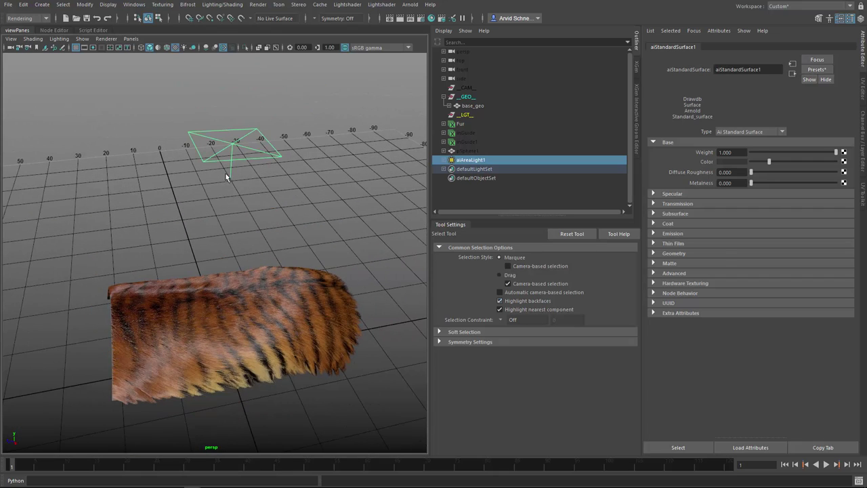
{"action": "left_click_drag", "start_coordinate": [226, 178], "coordinate": [225, 132], "text": "alt"}
{"action": "key", "text": "w"}
{"action": "key", "text": "e"}
{"action": "key", "text": "w"}
{"action": "left_click_drag", "start_coordinate": [258, 90], "coordinate": [148, 131]}
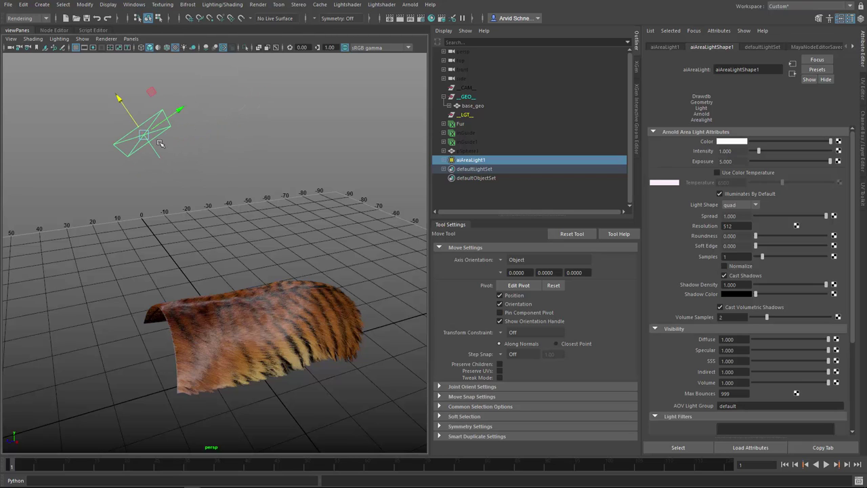
{"action": "left_click", "coordinate": [360, 174]}
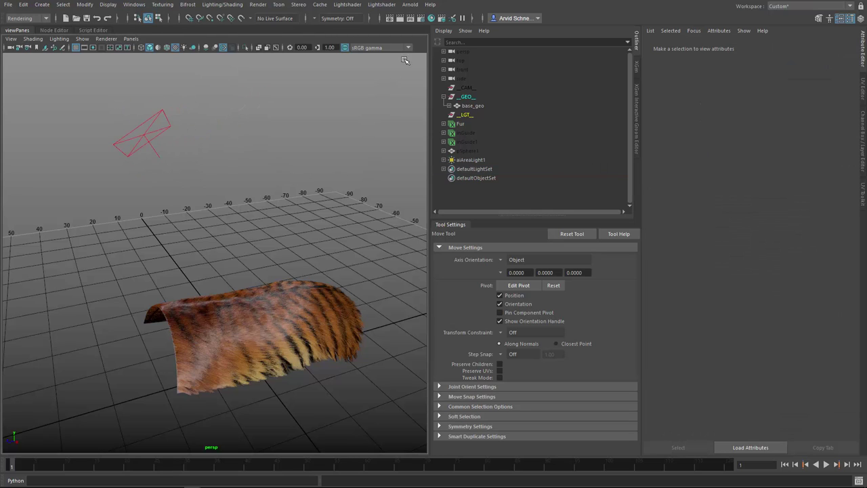
Create an Arnold Skydome Light
{"action": "left_click", "coordinate": [413, 5]}
{"action": "mouse_move", "coordinate": [463, 50]}
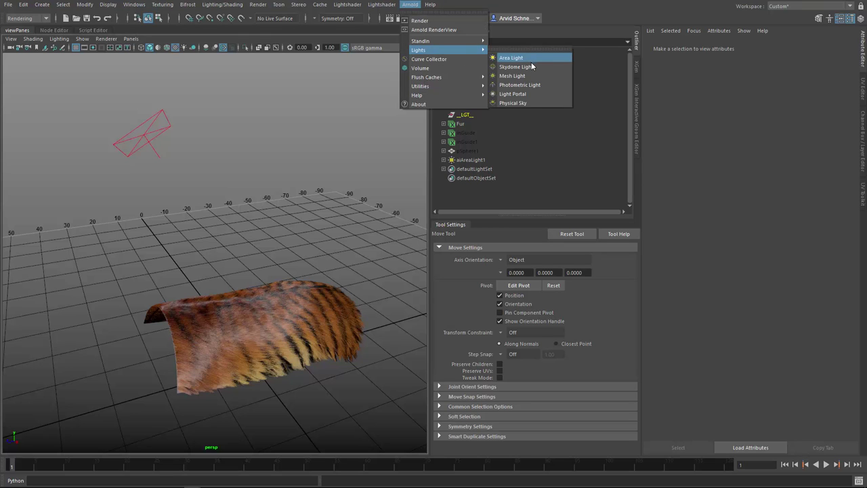
{"action": "left_click", "coordinate": [532, 67]}
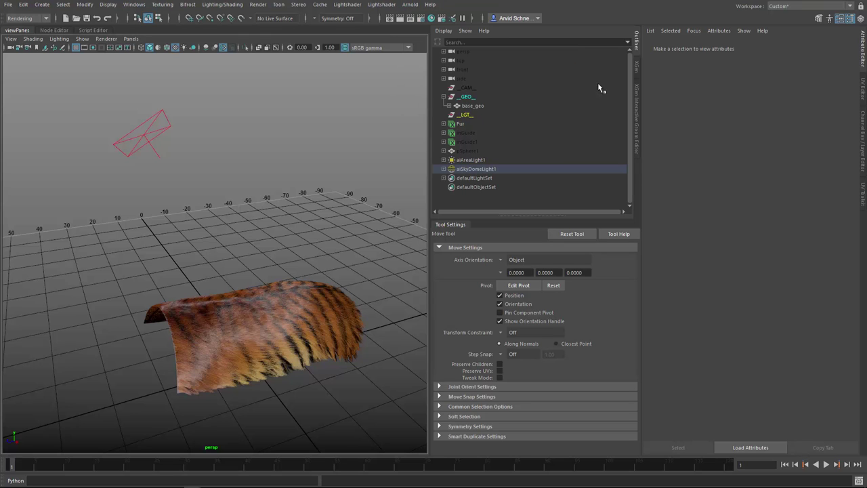
Parent aiAreaLight1 and aiSkyDomeLight1 under the __LGT__ group and expand the group
{"action": "left_click", "coordinate": [473, 160]}
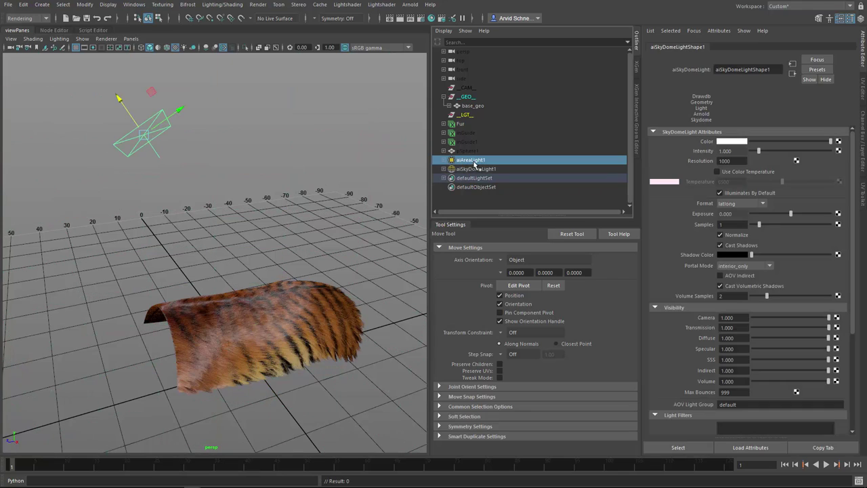
{"action": "left_click", "coordinate": [476, 169], "text": "ctrl"}
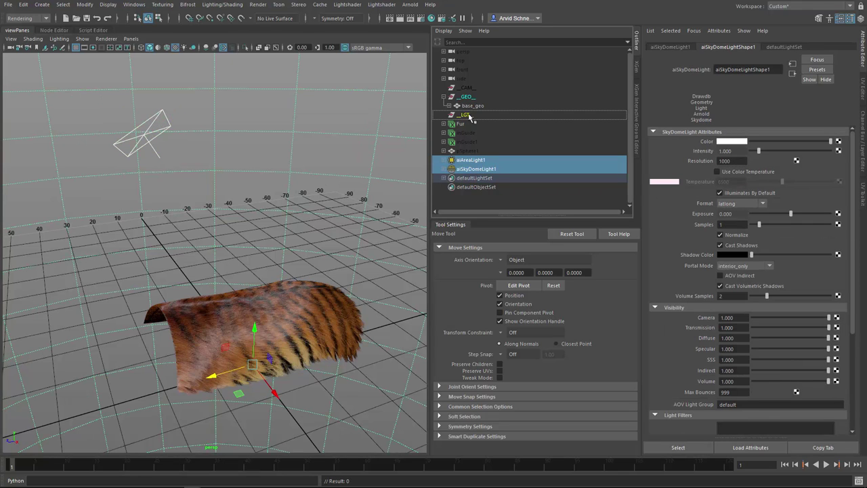
{"action": "middle_click_drag", "start_coordinate": [469, 115], "coordinate": [468, 115]}
{"action": "left_click", "coordinate": [444, 115]}
{"action": "left_click", "coordinate": [458, 125]}
Map an Arnold aiImage texture node to the Color of aiSkyDomeLight1
{"action": "left_click", "coordinate": [478, 133]}
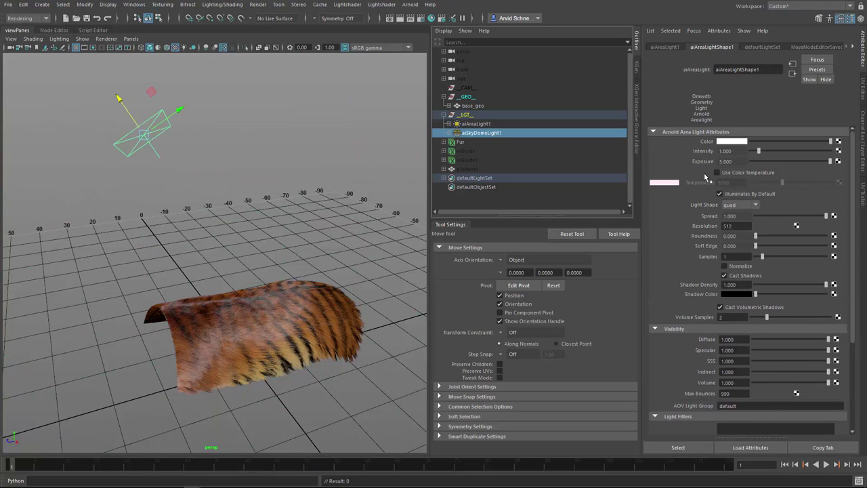
{"action": "left_click", "coordinate": [838, 140]}
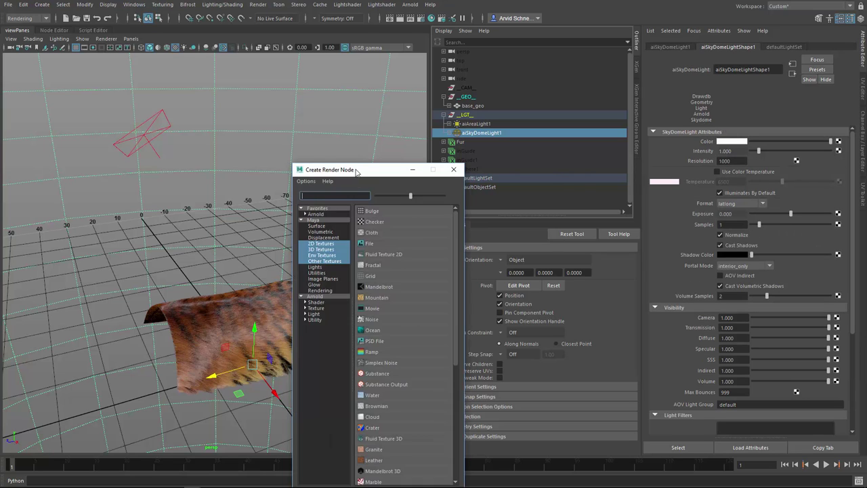
{"action": "left_click_drag", "start_coordinate": [355, 170], "coordinate": [348, 92]}
{"action": "left_click", "coordinate": [312, 166]}
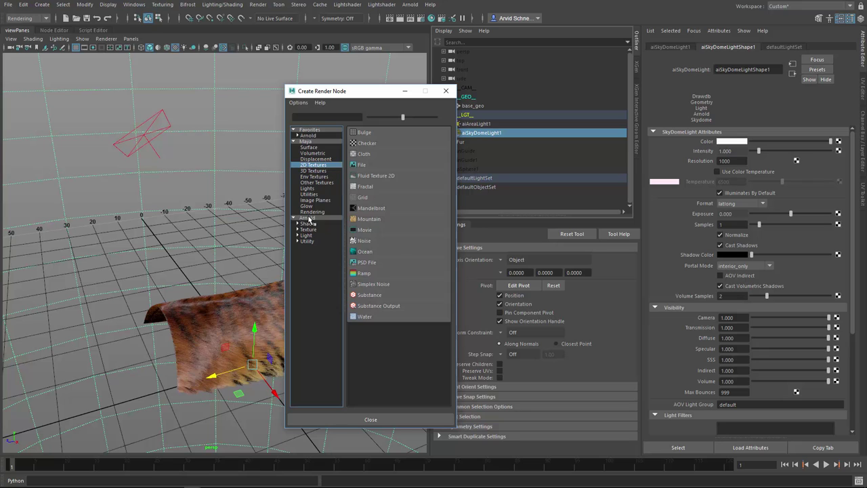
{"action": "left_click", "coordinate": [308, 218]}
{"action": "left_click", "coordinate": [378, 190]}
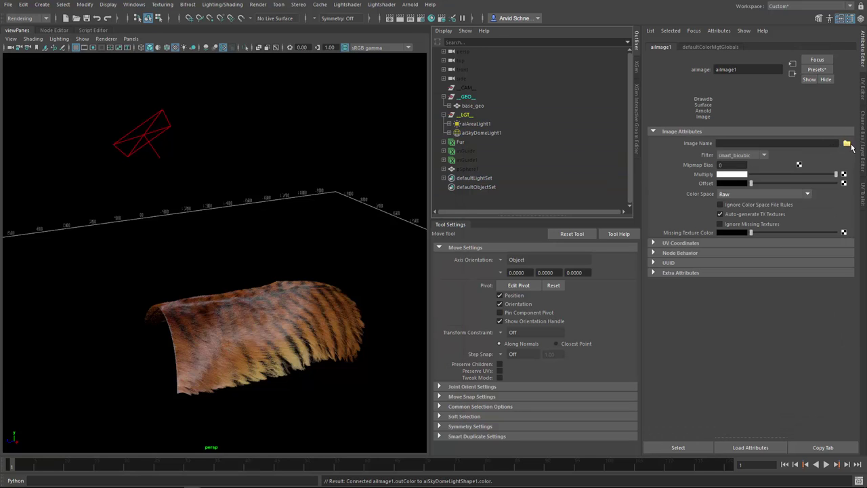
Load paris_bridge2_pano.tx from the HDRi Real Texture folder as the image of aiImage1
{"action": "left_click", "coordinate": [847, 144]}
{"action": "left_click", "coordinate": [248, 151]}
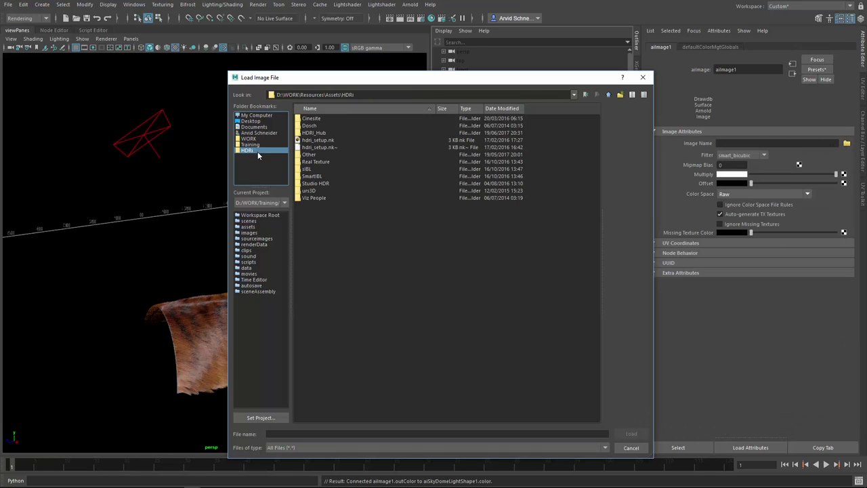
{"action": "double_click", "coordinate": [317, 162]}
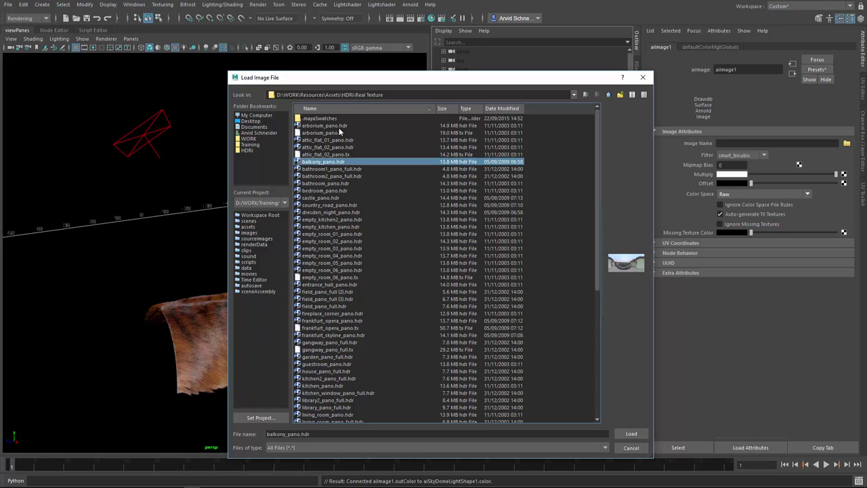
{"action": "left_click", "coordinate": [325, 126]}
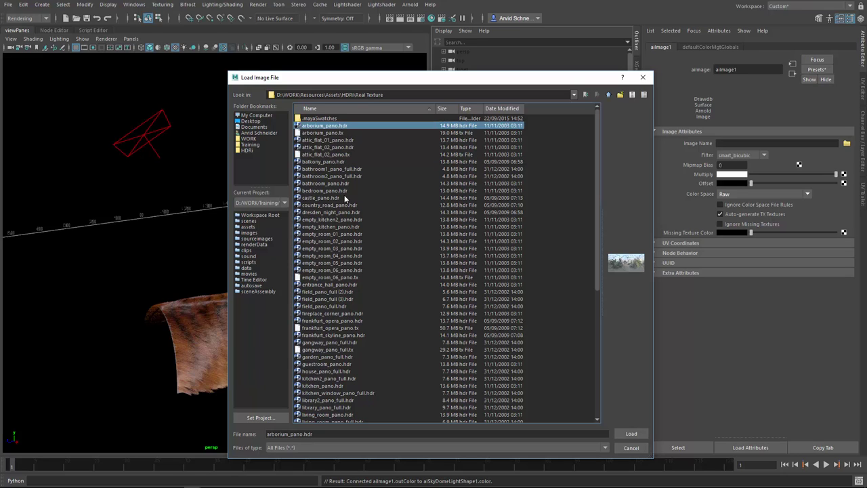
{"action": "left_click", "coordinate": [328, 321]}
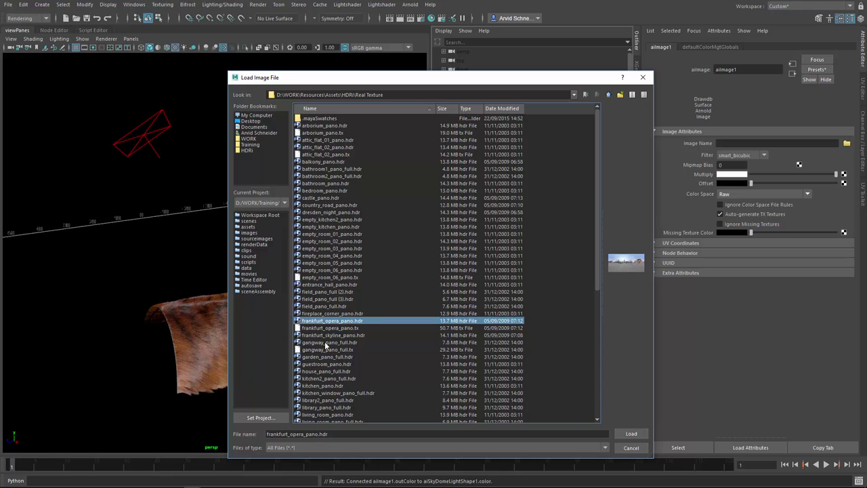
{"action": "left_click", "coordinate": [325, 342]}
{"action": "left_click_drag", "start_coordinate": [596, 202], "coordinate": [479, 278]}
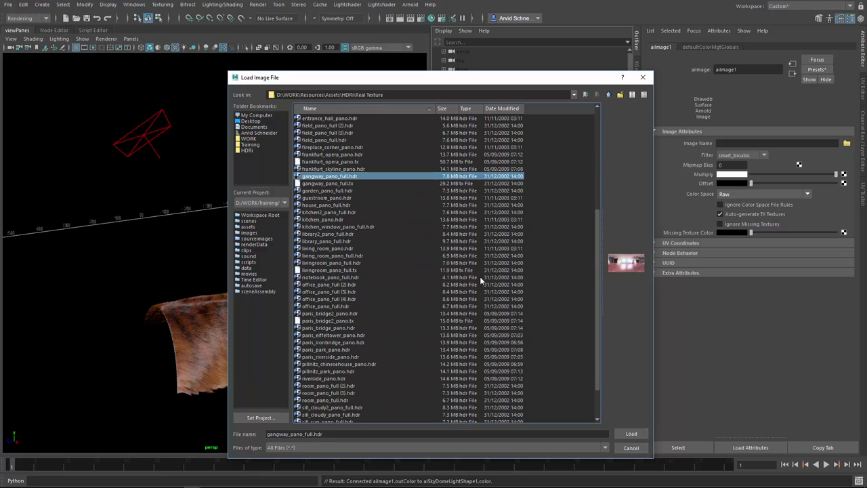
{"action": "left_click", "coordinate": [328, 314]}
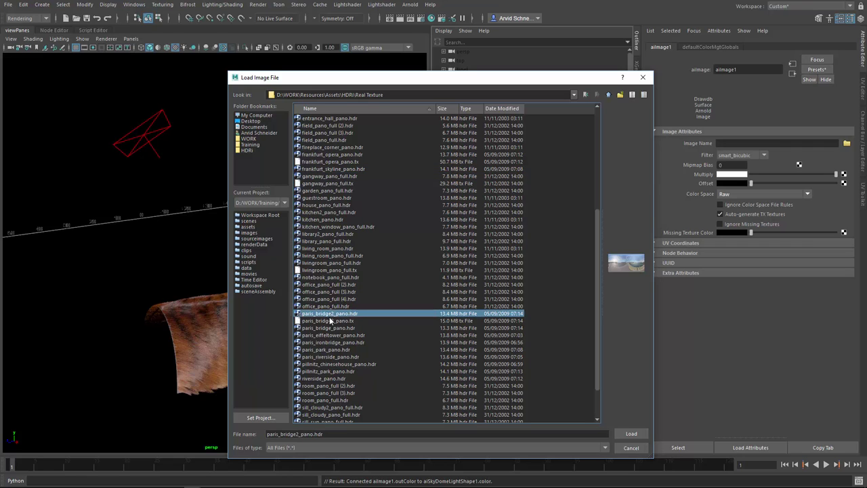
{"action": "left_click", "coordinate": [332, 321]}
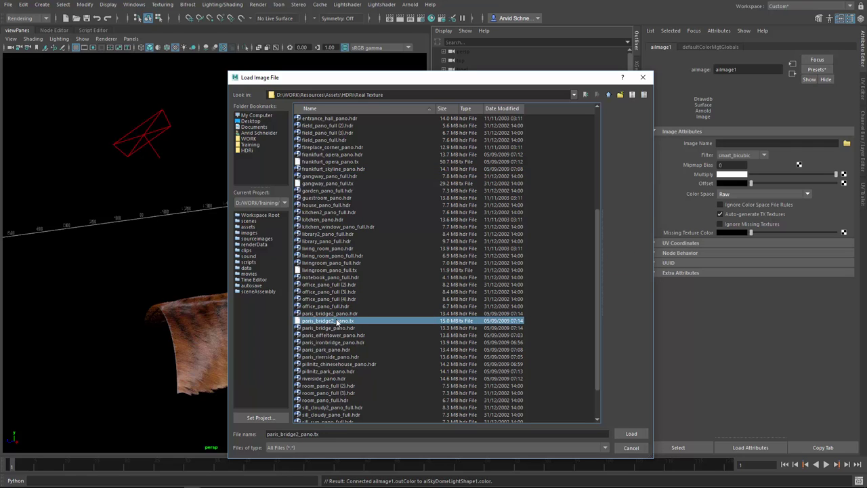
{"action": "left_click", "coordinate": [637, 437]}
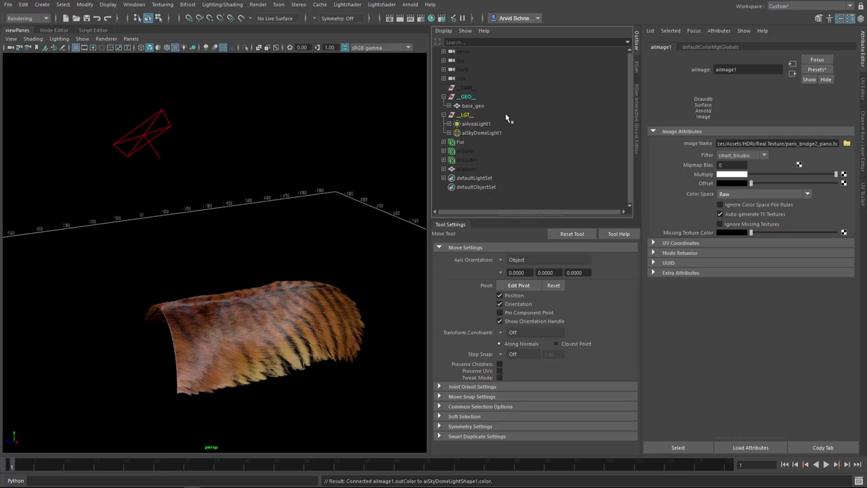
Start an interactive render in Arnold RenderView and frame the striped side of the fur in close-up
{"action": "right_click_drag", "start_coordinate": [275, 212], "coordinate": [284, 214], "text": "alt"}
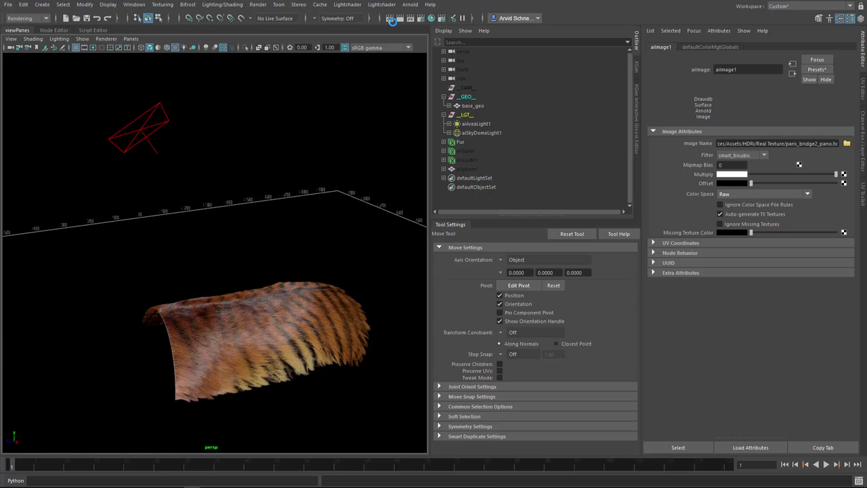
{"action": "left_click", "coordinate": [410, 6]}
{"action": "left_click", "coordinate": [417, 15]}
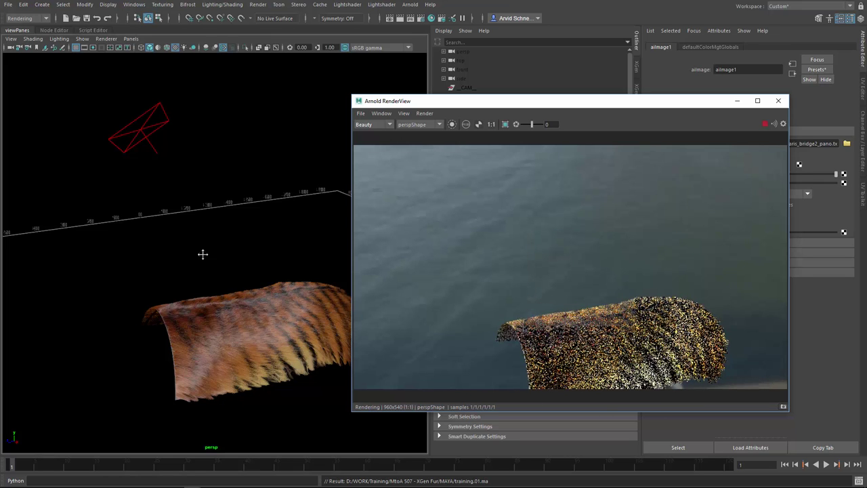
{"action": "left_click_drag", "start_coordinate": [202, 254], "coordinate": [194, 199], "text": "alt"}
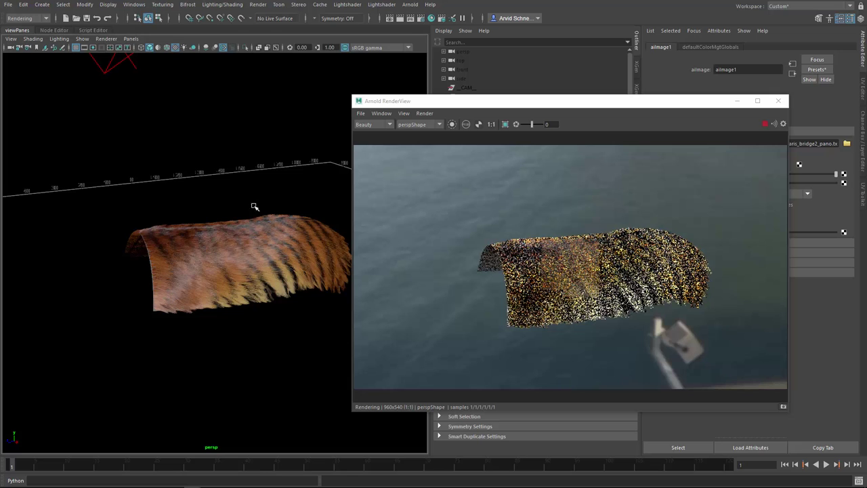
{"action": "left_click_drag", "start_coordinate": [281, 300], "coordinate": [342, 264], "text": "alt"}
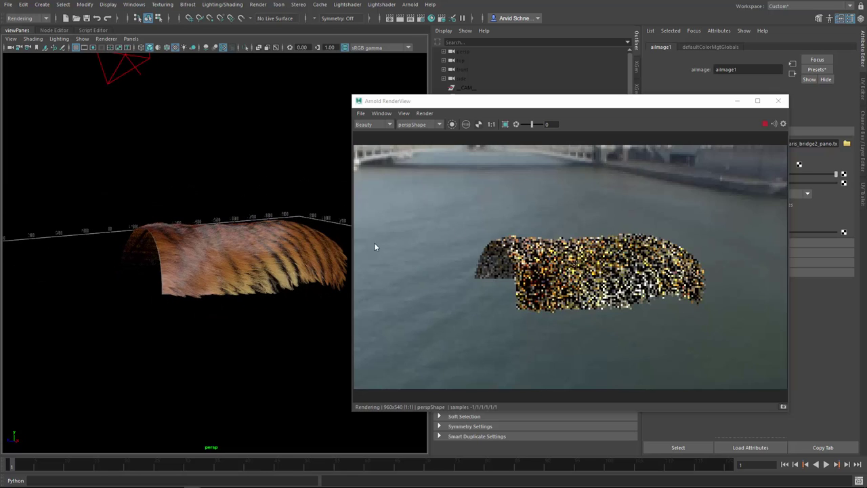
{"action": "right_click_drag", "start_coordinate": [163, 291], "coordinate": [262, 302], "text": "alt"}
{"action": "right_click_drag", "start_coordinate": [162, 271], "coordinate": [48, 287], "text": "alt"}
{"action": "left_click_drag", "start_coordinate": [108, 283], "coordinate": [167, 248], "text": "alt"}
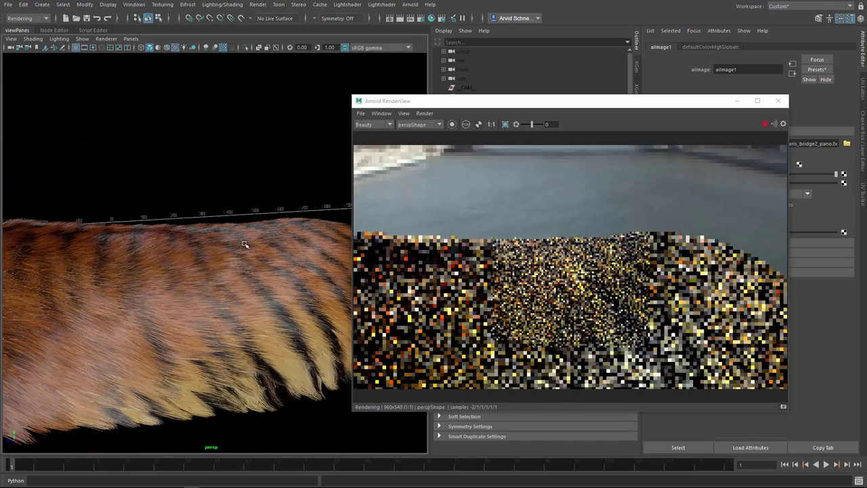
{"action": "left_click_drag", "start_coordinate": [244, 244], "coordinate": [264, 234], "text": "alt"}
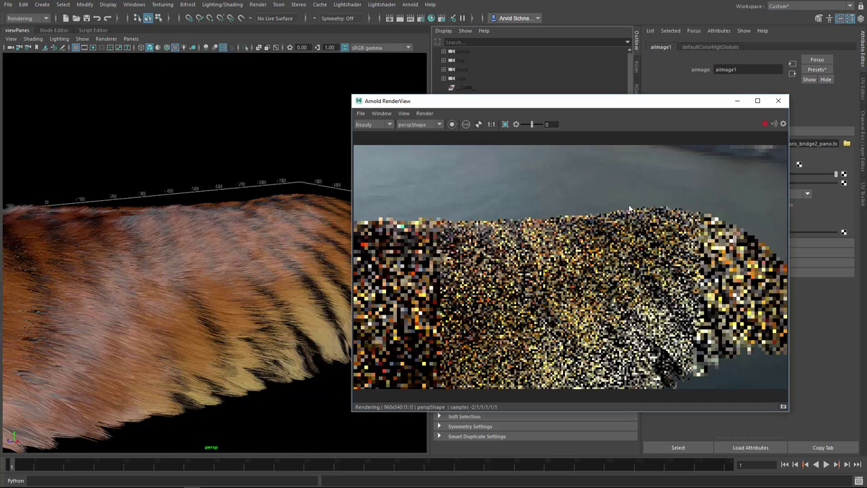
Limit the render to a region over the middle of the fur and move the RenderView clear of the Outliner
{"action": "left_click_drag", "start_coordinate": [641, 193], "coordinate": [493, 362]}
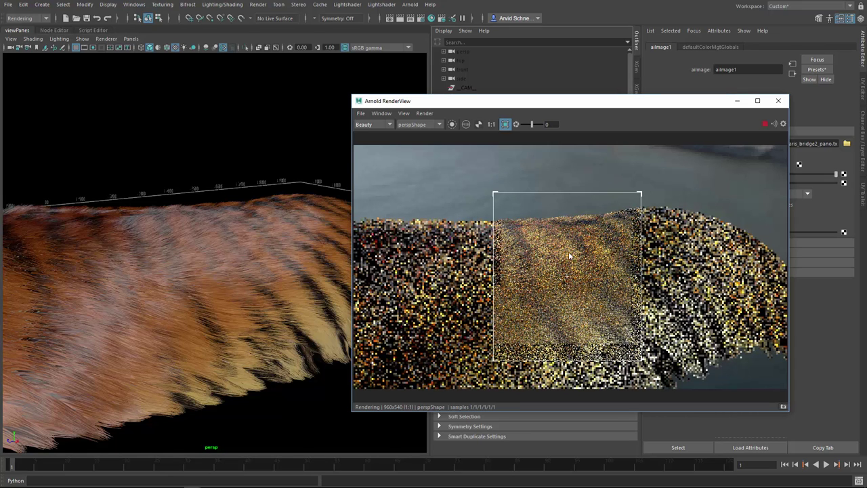
{"action": "left_click_drag", "start_coordinate": [565, 101], "coordinate": [376, 92]}
{"action": "left_click_drag", "start_coordinate": [599, 85], "coordinate": [449, 73]}
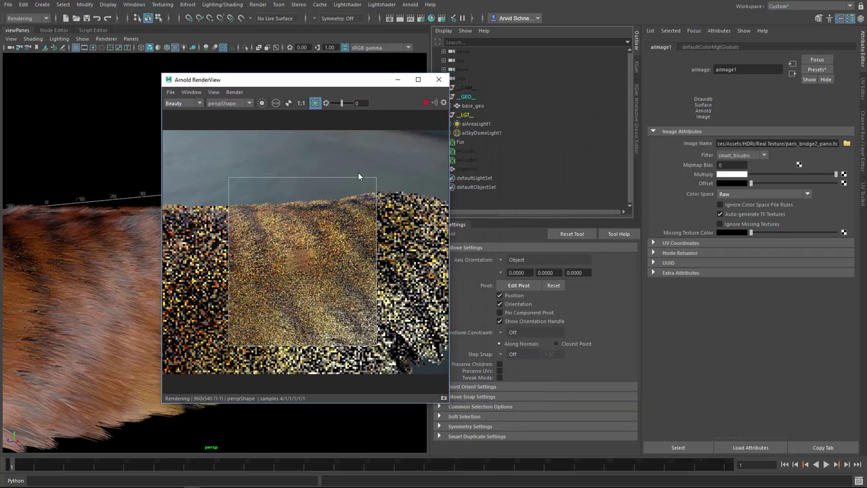
Set the Exposure of aiSkyDomeLight1 to -2 and its Samples to 3
{"action": "left_click", "coordinate": [494, 134]}
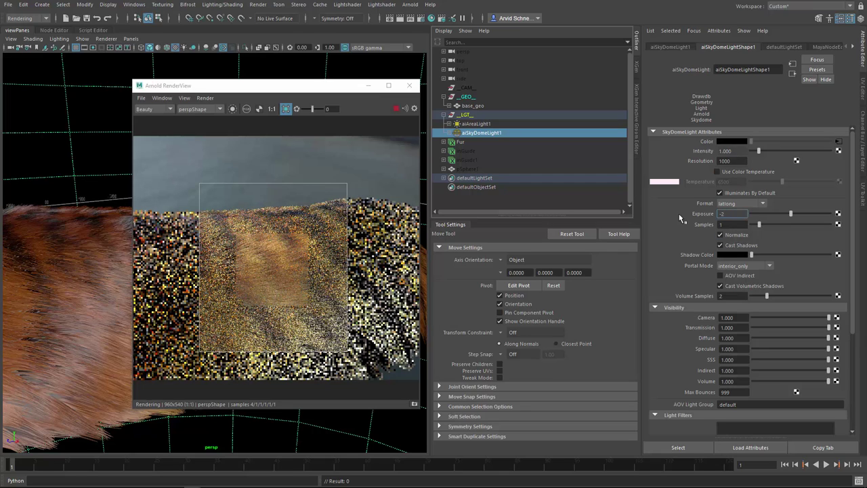
{"action": "key", "text": "Tab"}
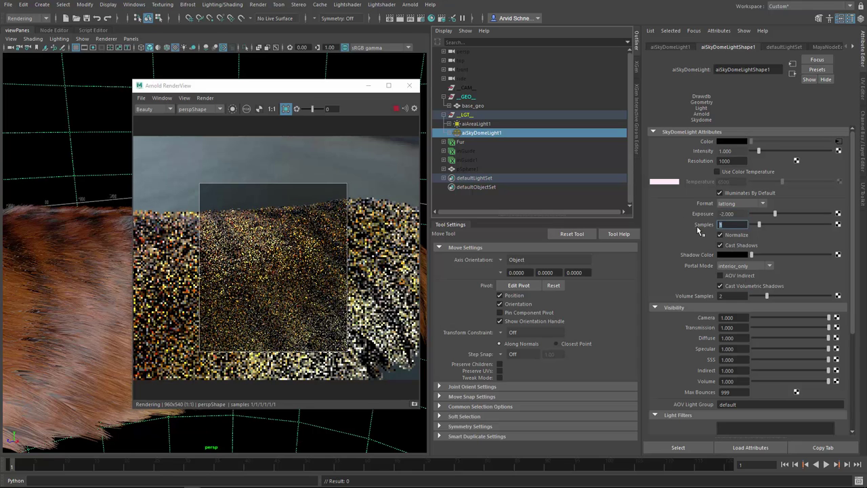
{"action": "type", "text": "3"}
{"action": "key", "text": "Return"}
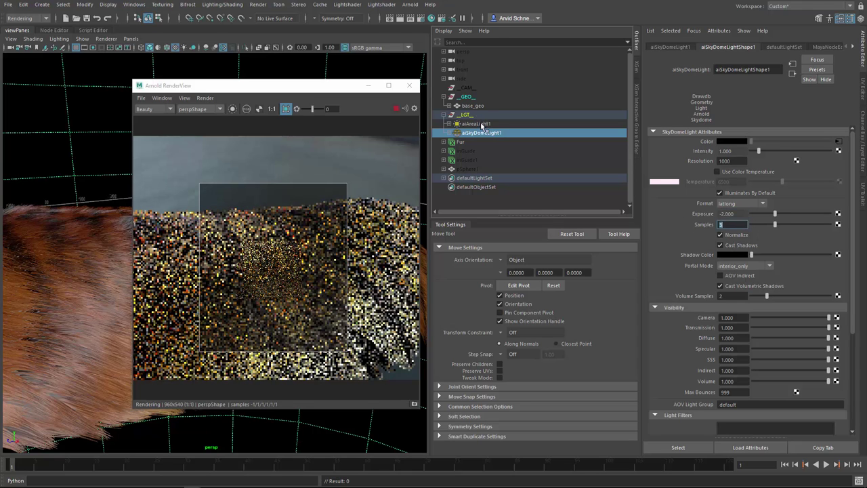
Give aiAreaLight1 2 samples, an exposure of 6 and a warm color temperature of about 5641
{"action": "left_click", "coordinate": [476, 124]}
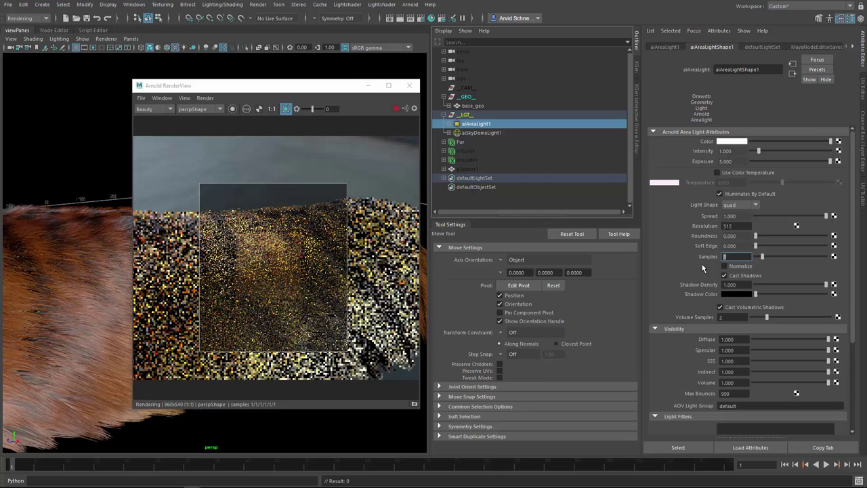
{"action": "type", "text": "2"}
{"action": "key", "text": "Return"}
{"action": "type", "text": "6"}
{"action": "key", "text": "Return"}
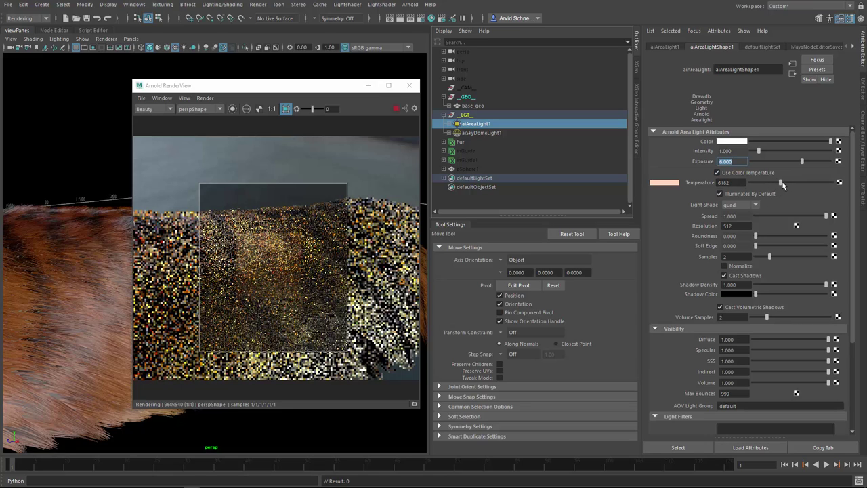
Clear the render region and inspect the rendered fur from the opposite side and from its open end
{"action": "left_click", "coordinate": [313, 169]}
{"action": "middle_click_drag", "start_coordinate": [73, 219], "coordinate": [137, 204], "text": "alt"}
{"action": "left_click_drag", "start_coordinate": [137, 203], "coordinate": [61, 182], "text": "alt"}
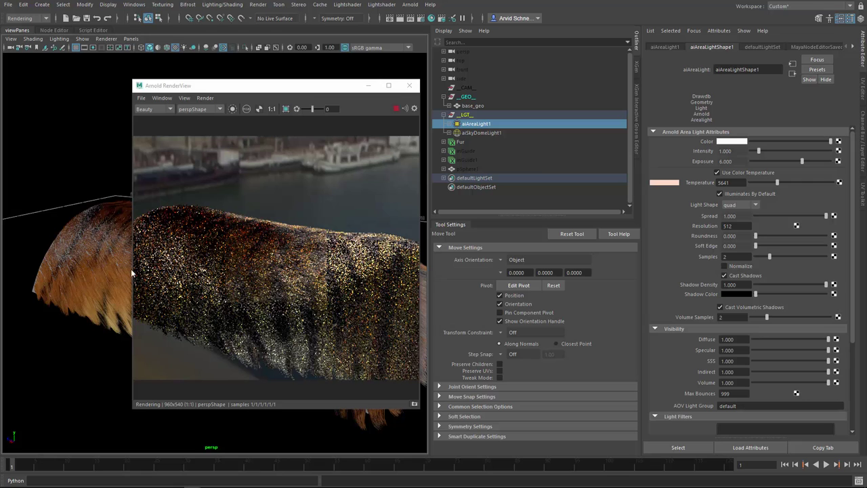
{"action": "left_click_drag", "start_coordinate": [296, 229], "coordinate": [54, 365], "text": "alt"}
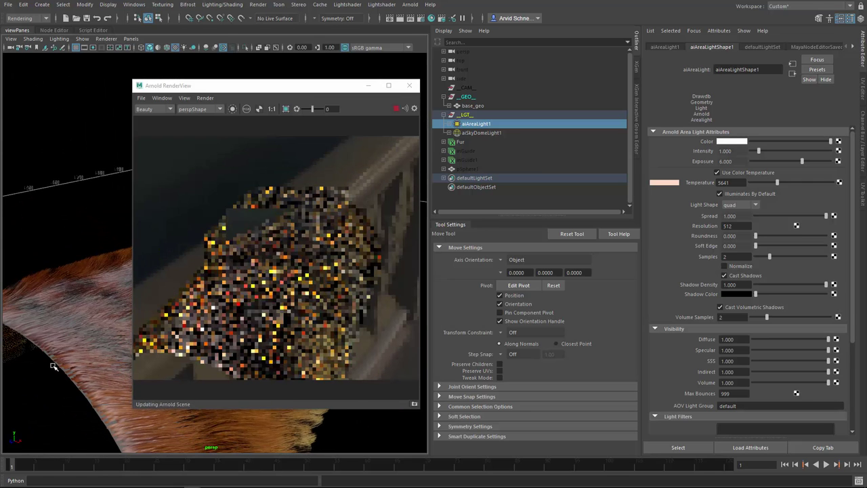
{"action": "middle_click_drag", "start_coordinate": [81, 309], "coordinate": [90, 304], "text": "alt"}
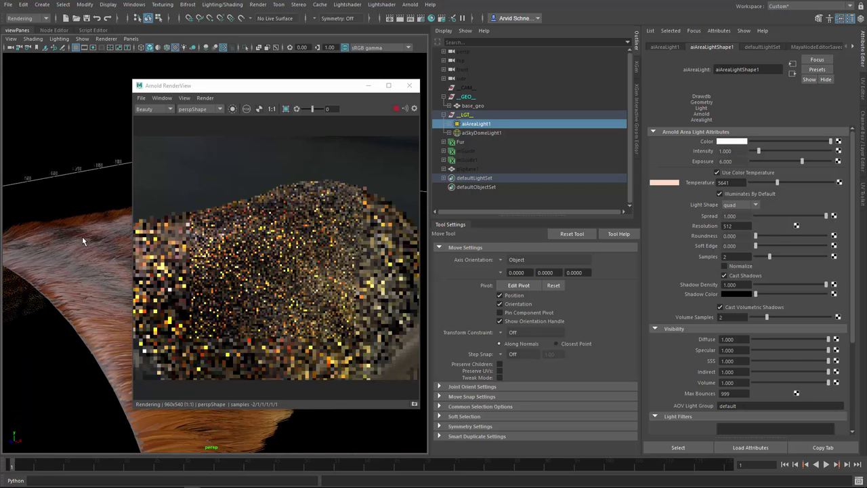
Select the Fur description and show the attributes of its aiStandardHair1 shader
{"action": "key", "text": "q"}
{"action": "left_click", "coordinate": [85, 241]}
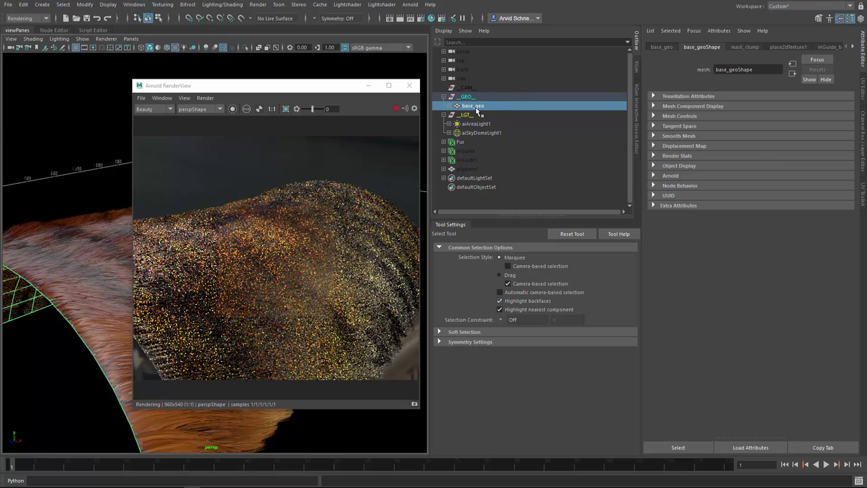
{"action": "left_click", "coordinate": [469, 143]}
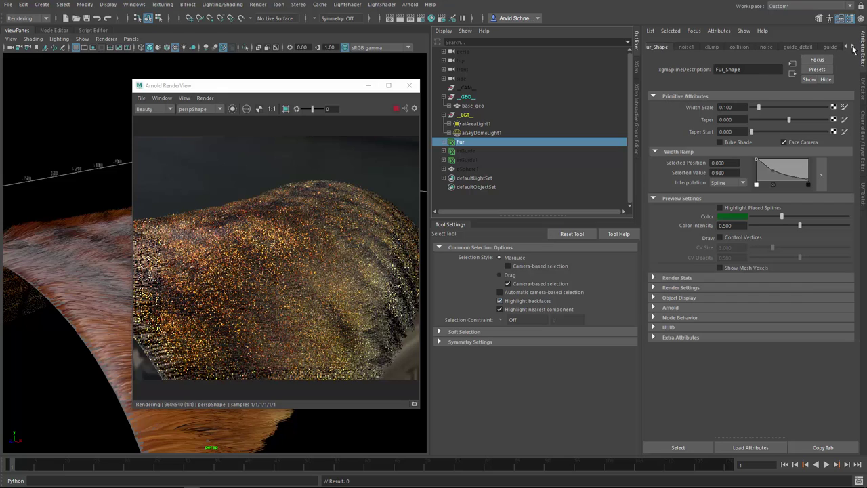
{"action": "left_click", "coordinate": [852, 47]}
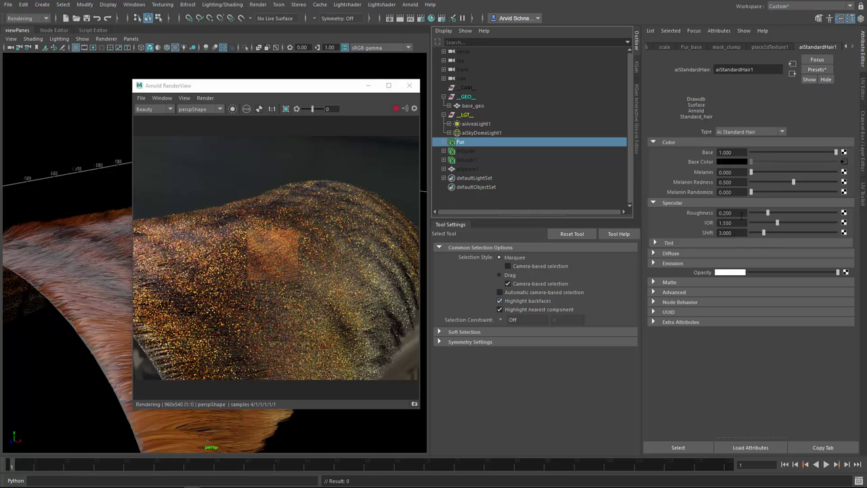
Set the specular Roughness of aiStandardHair1 to 0.1
{"action": "left_click", "coordinate": [743, 212]}
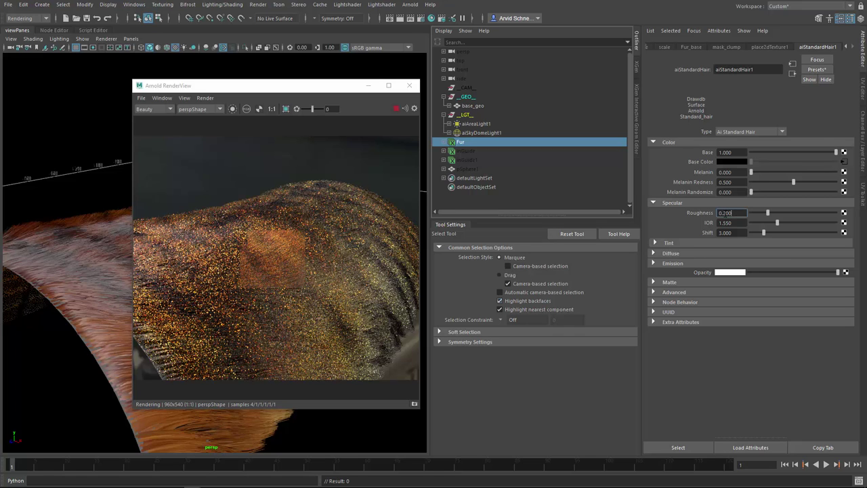
{"action": "type", "text": "0.1"}
{"action": "key", "text": "Tab"}
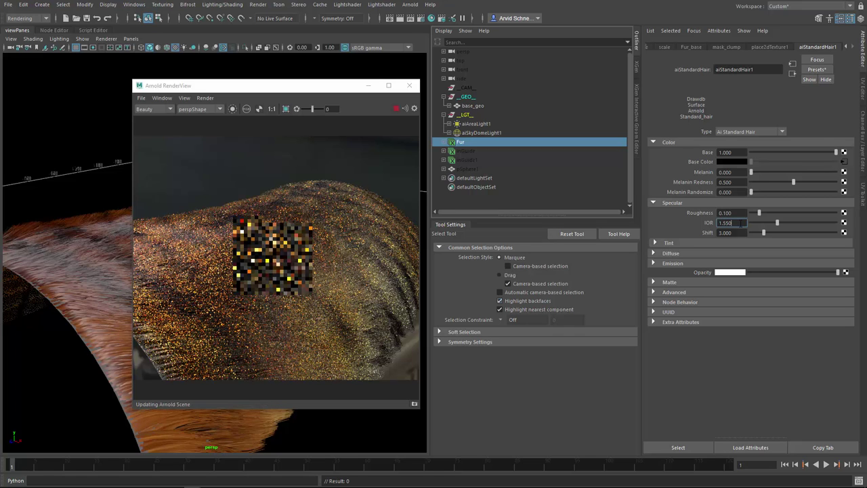
Set the specular Roughness of aiStandardHair1 to 0.4 and limit the render to a region across the fur's ridge
{"action": "left_click_drag", "start_coordinate": [722, 213], "coordinate": [733, 214]}
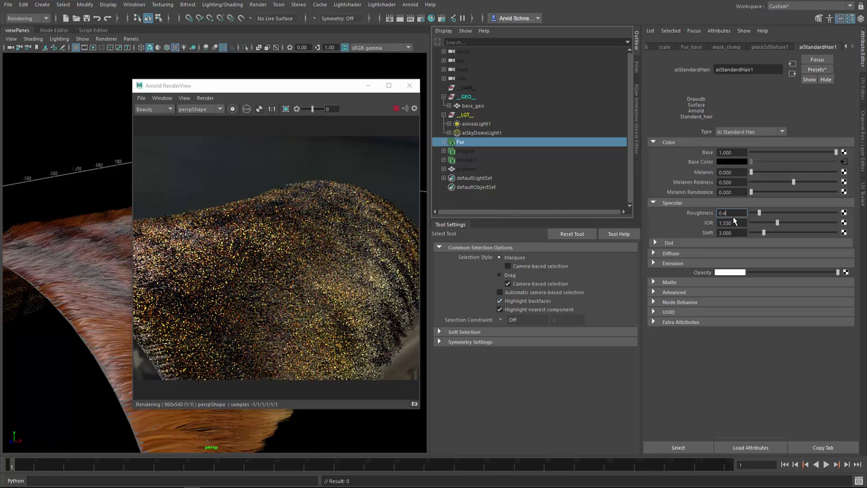
{"action": "type", "text": "0.4"}
{"action": "key", "text": "Tab"}
{"action": "left_click_drag", "start_coordinate": [239, 180], "coordinate": [300, 296]}
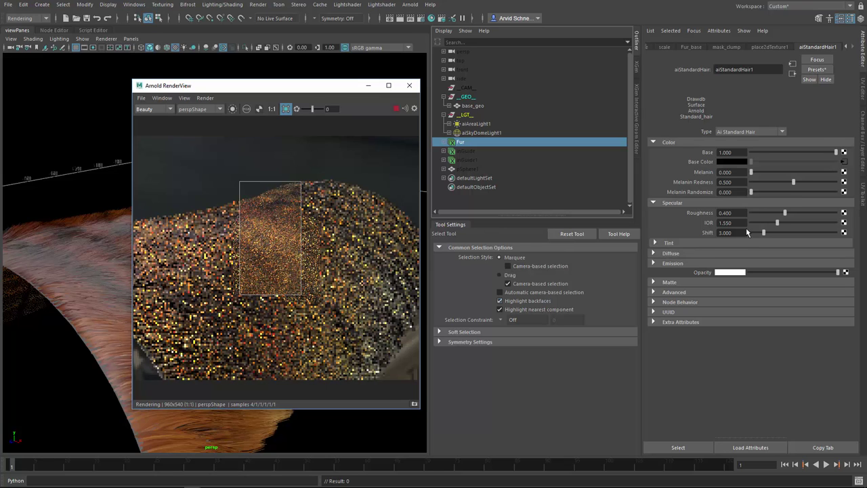
Examine the Tint and Diffuse settings of the hair shader and view the fur from another angle
{"action": "left_click", "coordinate": [680, 242]}
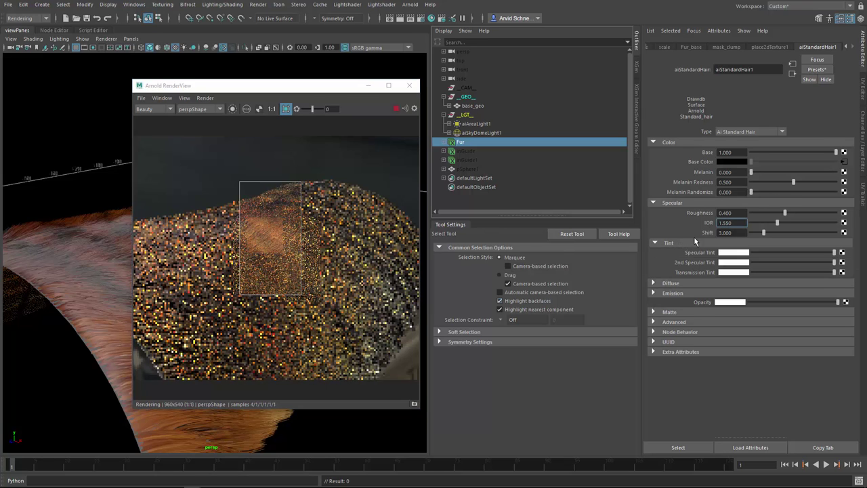
{"action": "left_click", "coordinate": [680, 243]}
{"action": "left_click", "coordinate": [676, 253]}
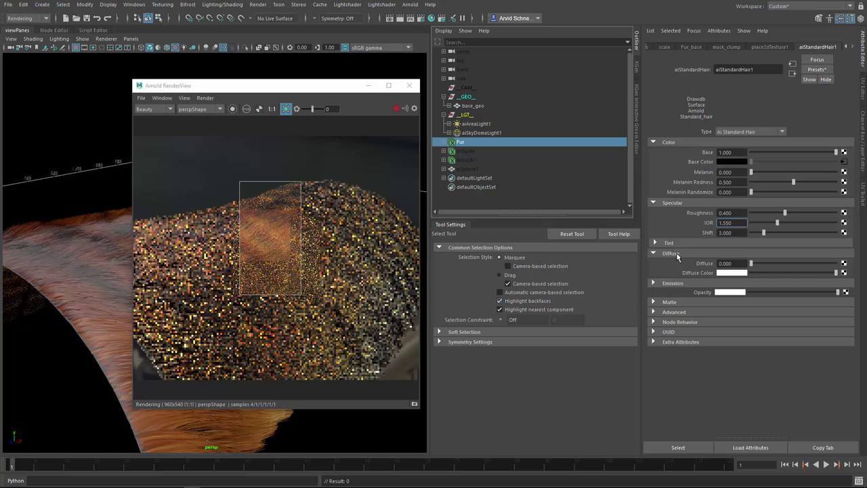
{"action": "left_click", "coordinate": [677, 254]}
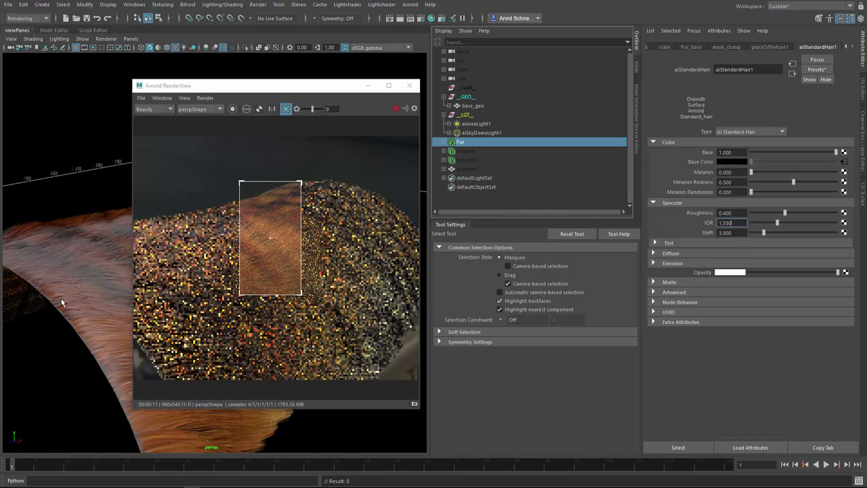
{"action": "left_click_drag", "start_coordinate": [61, 298], "coordinate": [126, 291], "text": "alt"}
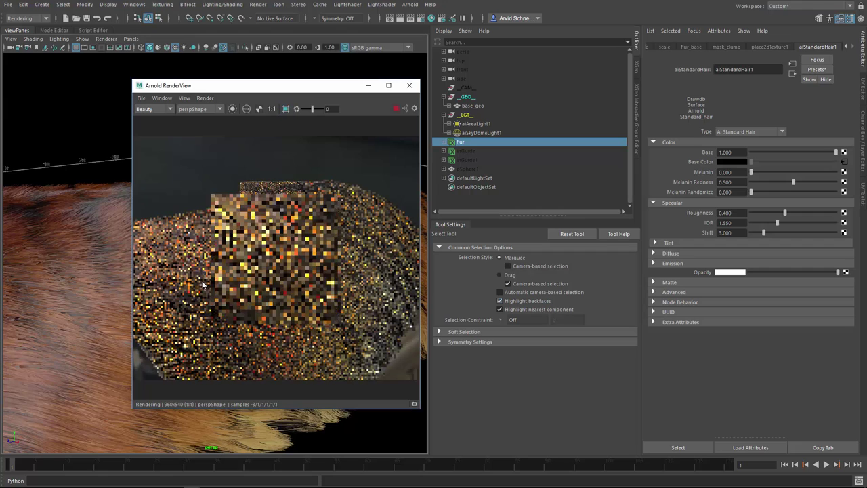
Set the Min Pixel Width in the Arnold settings of the Fur description's Fur_Shape node to 0.1
{"action": "left_click", "coordinate": [478, 132]}
{"action": "left_click", "coordinate": [471, 142]}
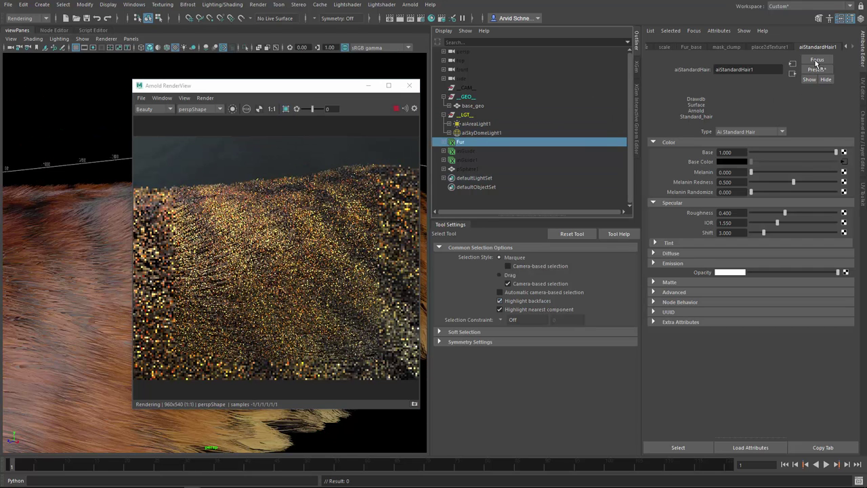
{"action": "left_click", "coordinate": [845, 47]}
{"action": "left_click", "coordinate": [845, 47]}
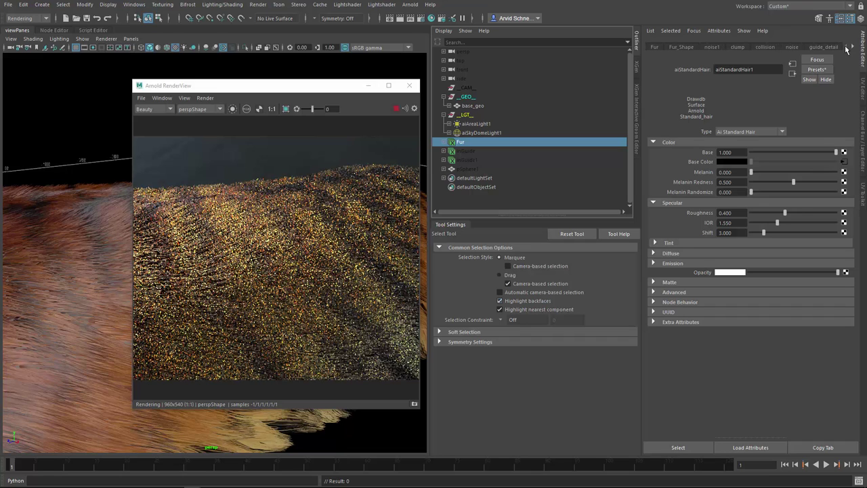
{"action": "left_click", "coordinate": [681, 47]}
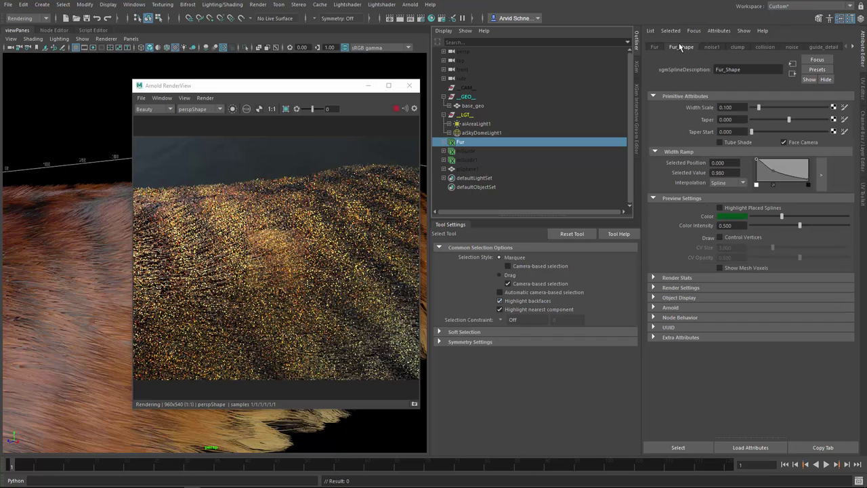
{"action": "left_click", "coordinate": [667, 308]}
{"action": "scroll", "coordinate": [695, 230], "scroll_direction": "down", "scroll_amount": 2}
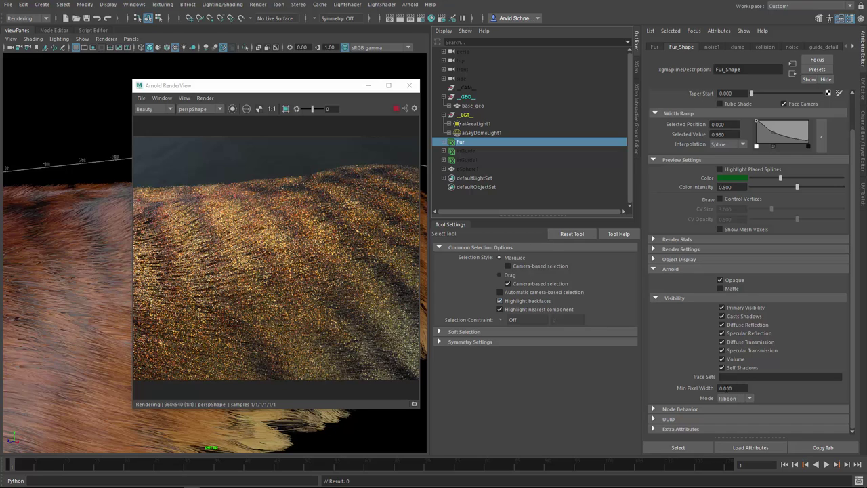
{"action": "left_click", "coordinate": [724, 388]}
{"action": "type", "text": "0.1"}
{"action": "key", "text": "Return"}
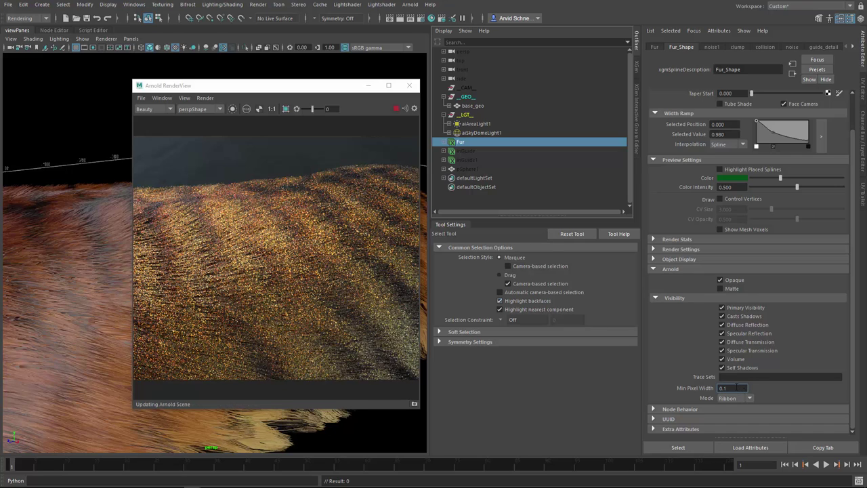
Check the fur in a cropped render region, enlarge that region, and review the curve Mode options of Fur_Shape
{"action": "mouse_move", "coordinate": [223, 171]}
{"action": "left_mouse_down"}
{"action": "mouse_move", "coordinate": [242, 187]}
{"action": "mouse_move", "coordinate": [270, 313]}
{"action": "left_mouse_up"}
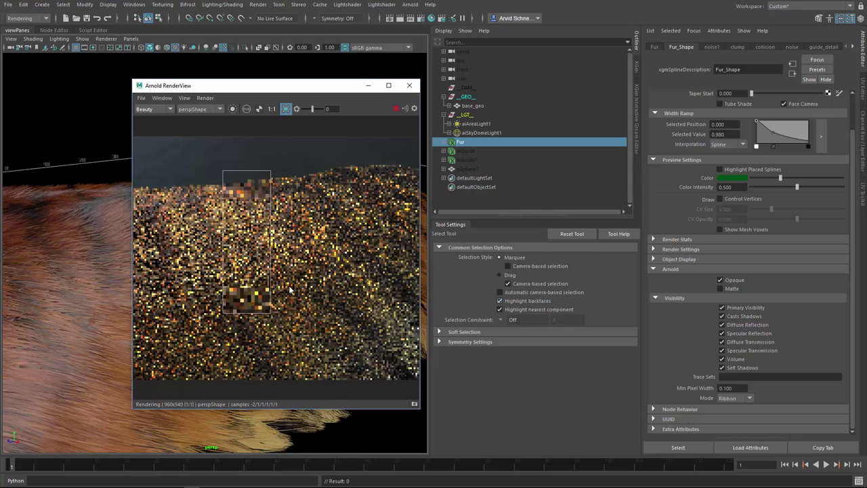
{"action": "left_click", "coordinate": [738, 400]}
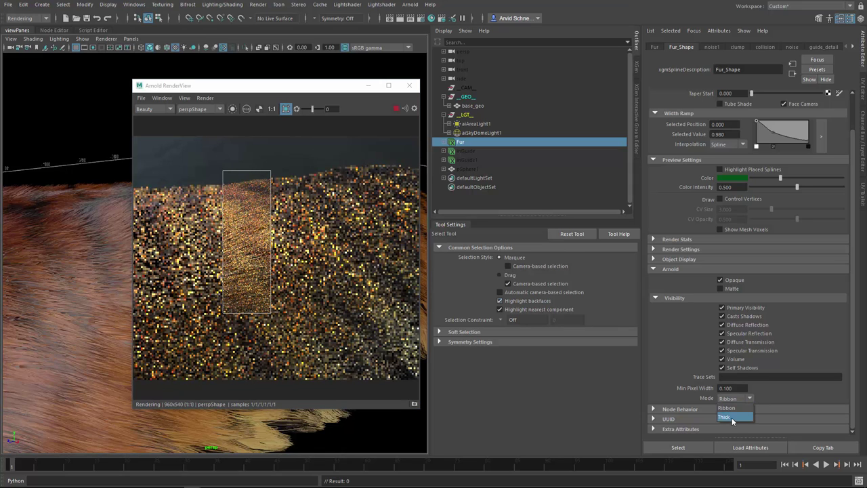
{"action": "left_click", "coordinate": [774, 391]}
{"action": "left_click", "coordinate": [751, 399]}
{"action": "left_click", "coordinate": [775, 390]}
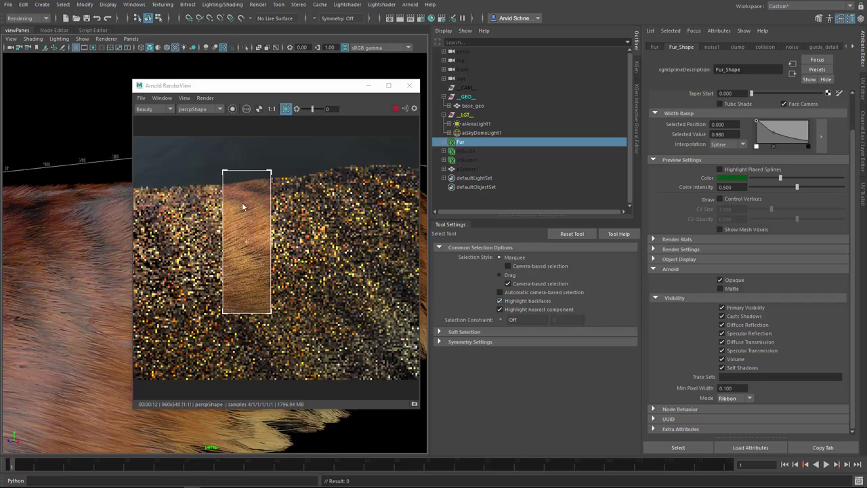
{"action": "left_click_drag", "start_coordinate": [272, 312], "coordinate": [381, 369]}
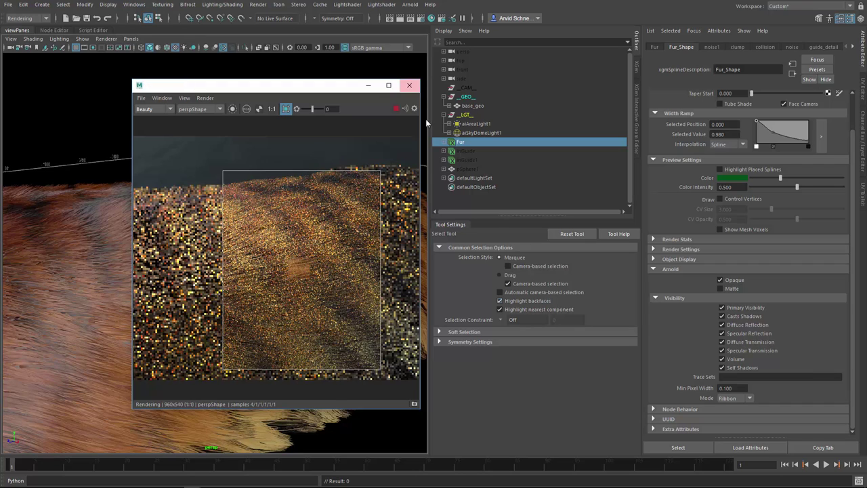
{"action": "left_click", "coordinate": [409, 86]}
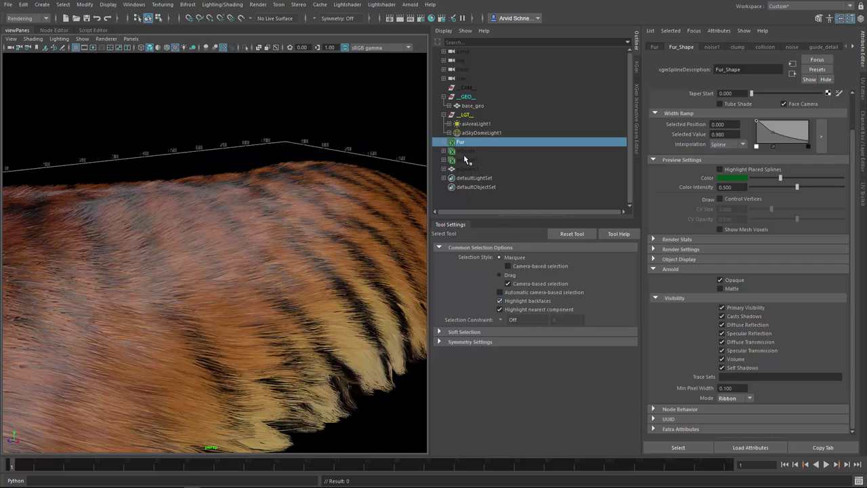
Show the sculpt layers of the guide_detail modifier in the interactive groom hierarchy and disable Sculpt Layer 3
{"action": "left_click", "coordinate": [636, 139]}
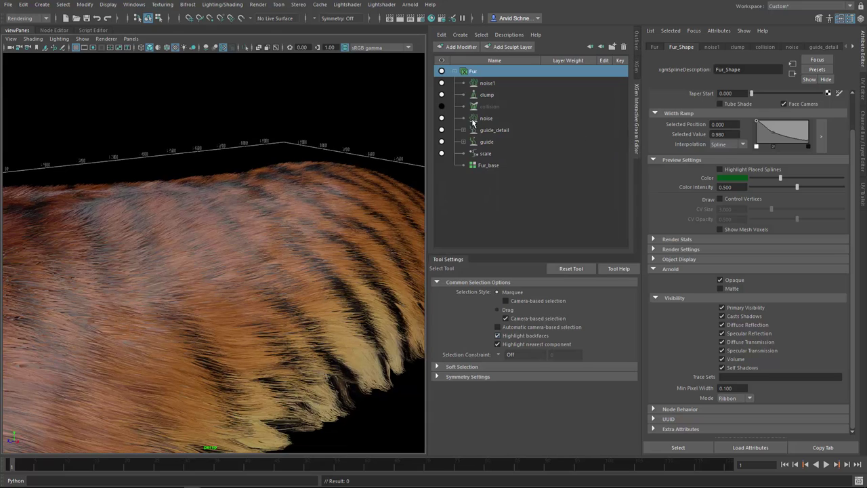
{"action": "left_click", "coordinate": [463, 130]}
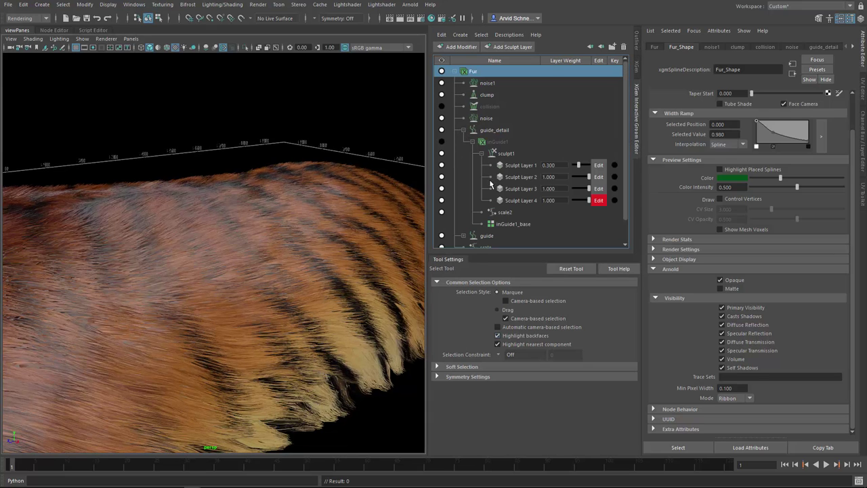
{"action": "left_click", "coordinate": [441, 189]}
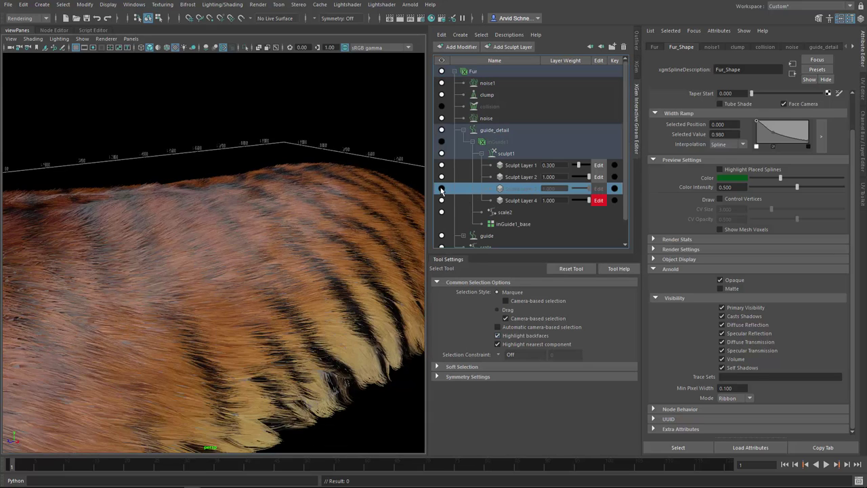
{"action": "left_click", "coordinate": [441, 189]}
Compare the fur with and without Sculpt Layers 1, 2 and 4 of the guide_detail modifier
{"action": "left_click", "coordinate": [442, 166]}
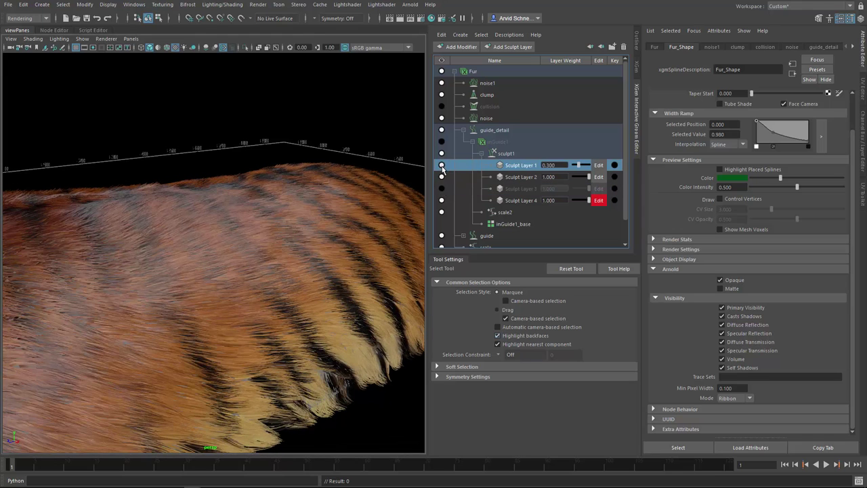
{"action": "left_click", "coordinate": [442, 177]}
{"action": "left_click", "coordinate": [442, 176]}
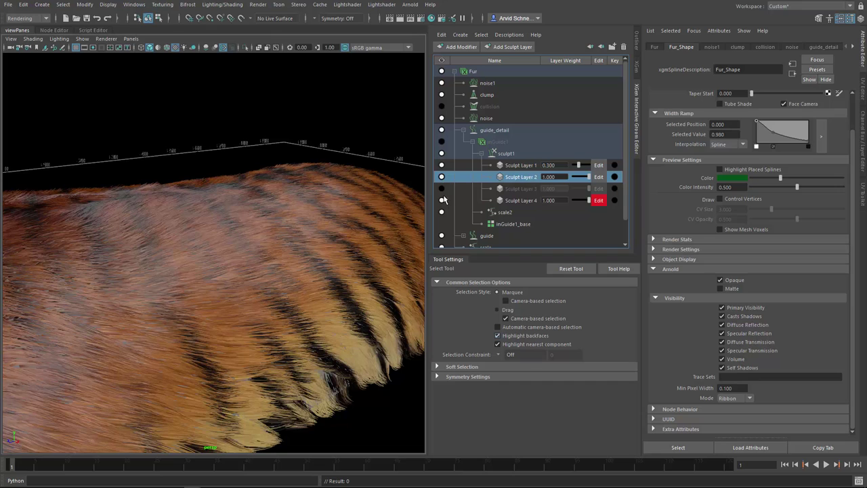
{"action": "left_click", "coordinate": [441, 200]}
{"action": "left_click", "coordinate": [441, 200]}
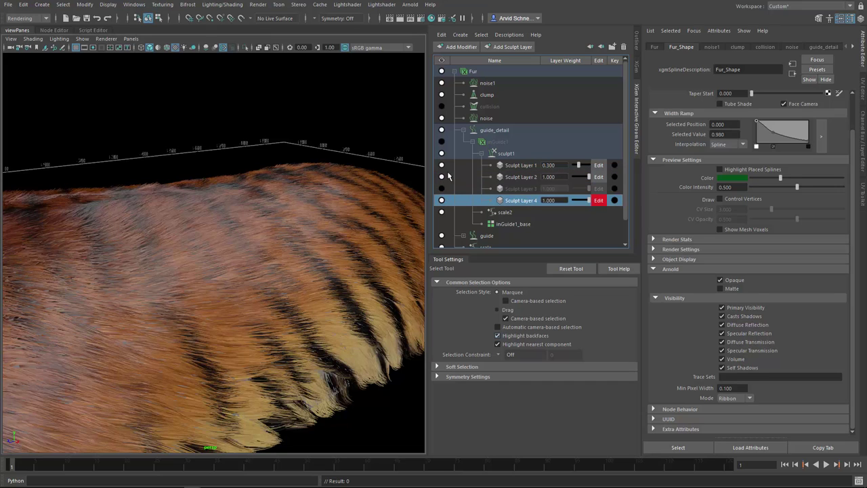
{"action": "left_click", "coordinate": [442, 166]}
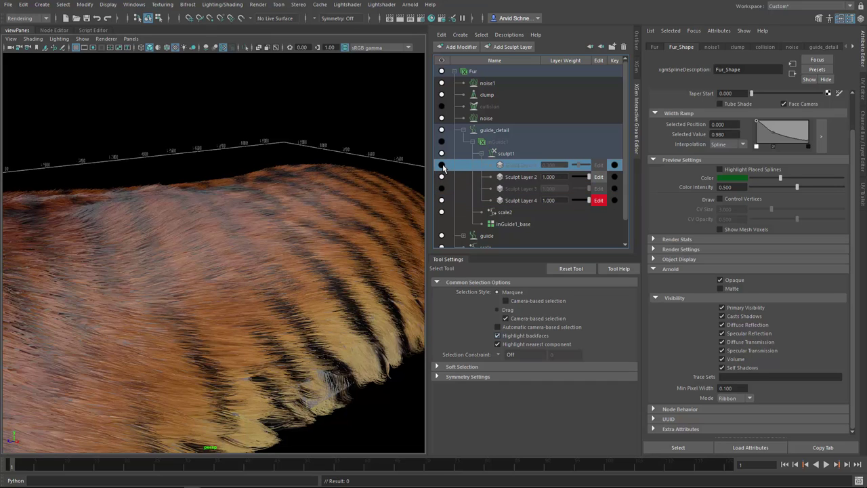
{"action": "left_click", "coordinate": [442, 165]}
{"action": "left_click", "coordinate": [442, 166]}
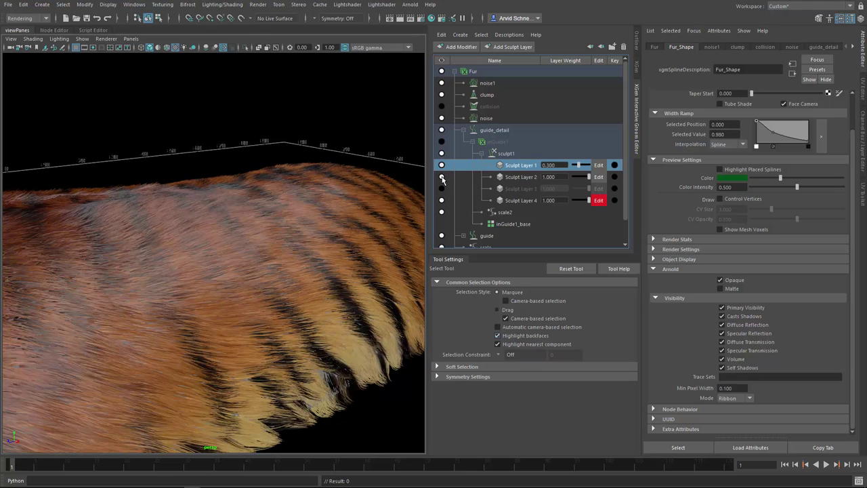
{"action": "left_click", "coordinate": [441, 177]}
{"action": "left_click", "coordinate": [442, 177]}
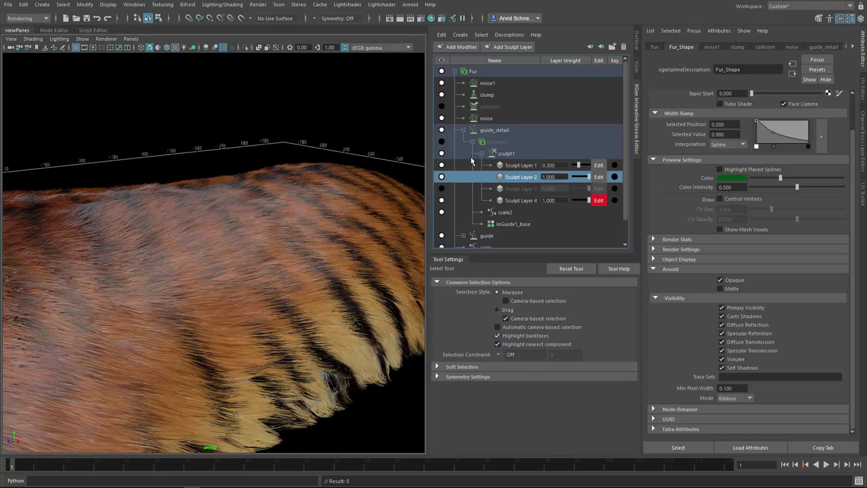
Compare the fur with and without Sculpt Layer 1 of the guide modifier
{"action": "left_click", "coordinate": [472, 142]}
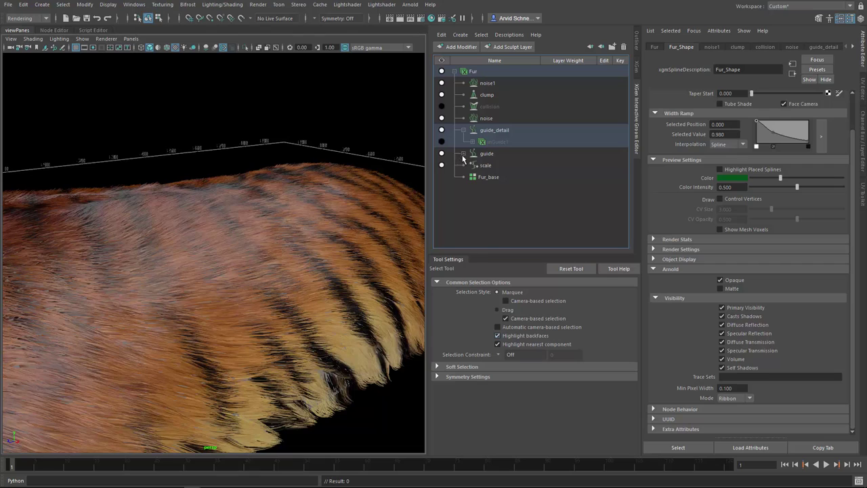
{"action": "left_click", "coordinate": [463, 154]}
{"action": "left_click", "coordinate": [442, 189]}
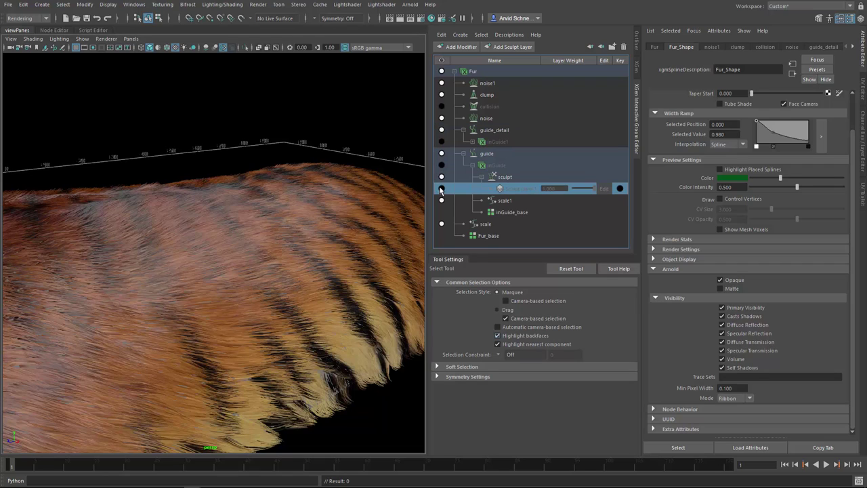
{"action": "left_click", "coordinate": [442, 189]}
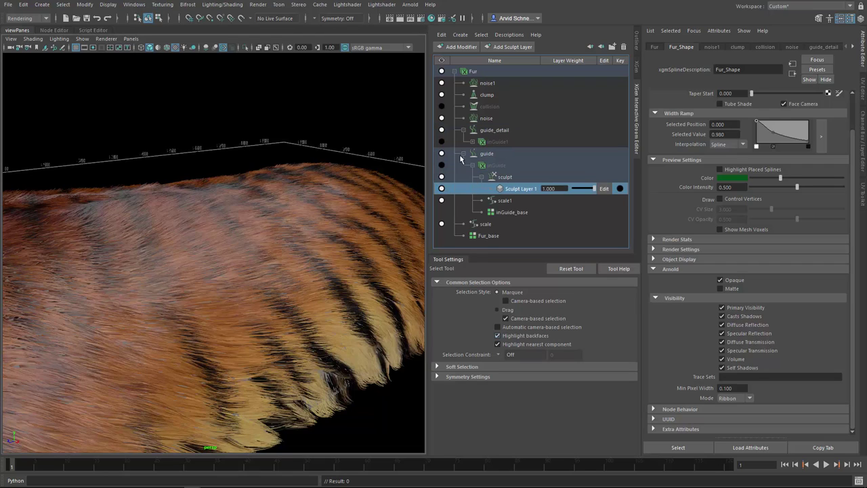
{"action": "left_click", "coordinate": [463, 155]}
Adjust the Scale of the Fur description's scale modifier to 0.94
{"action": "left_click", "coordinate": [485, 167]}
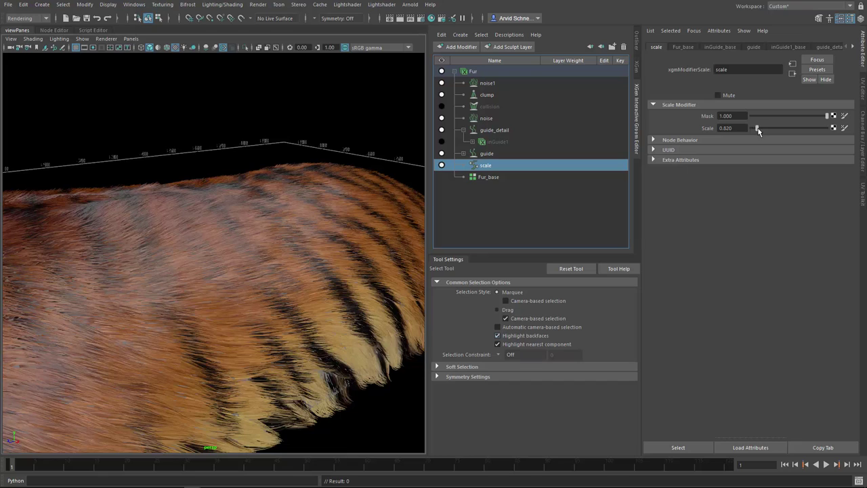
{"action": "left_click", "coordinate": [728, 128]}
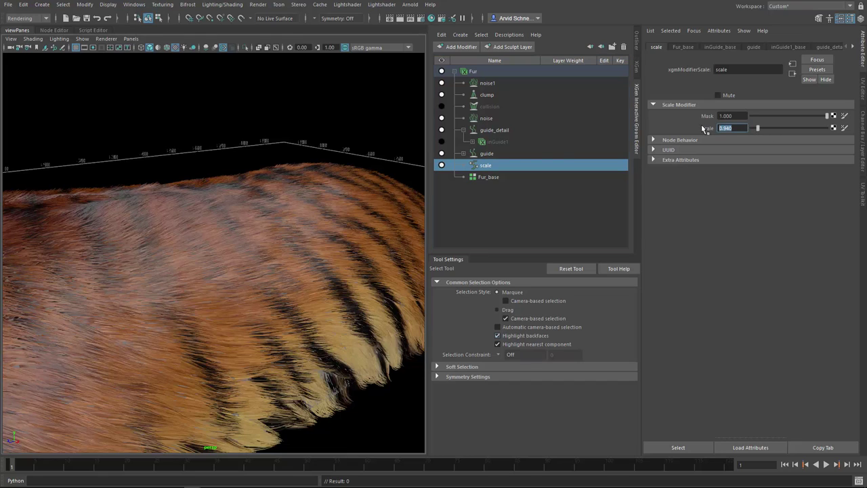
{"action": "left_click", "coordinate": [523, 142]}
Shorten the fur by setting the Scale of the scale2 modifier under guide_detail to 0.58
{"action": "left_click", "coordinate": [460, 130]}
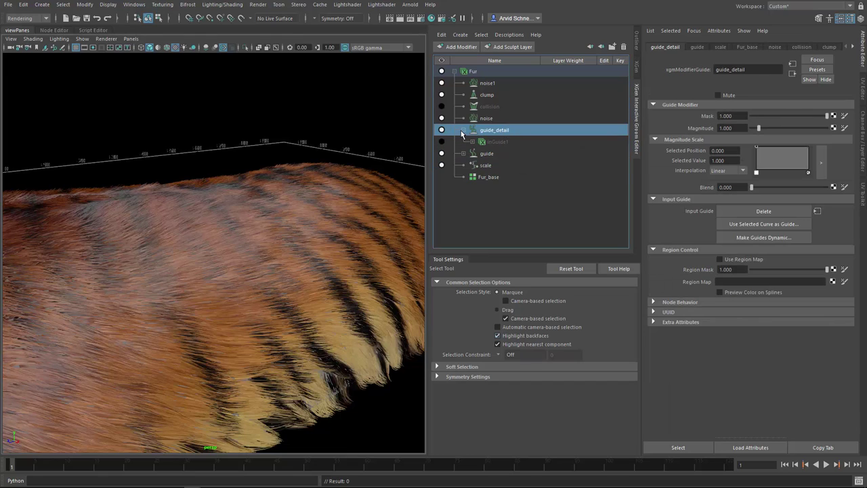
{"action": "left_click", "coordinate": [462, 131]}
{"action": "left_click", "coordinate": [463, 132]}
{"action": "left_click", "coordinate": [472, 142]}
{"action": "left_click", "coordinate": [502, 213]}
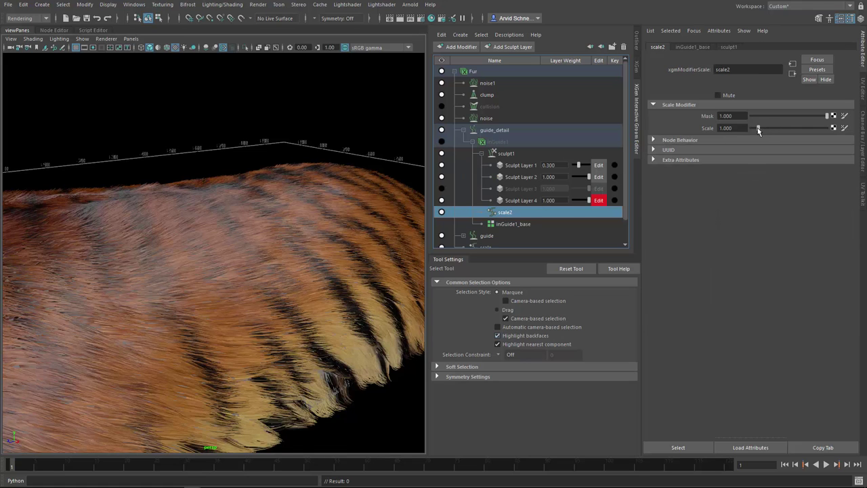
{"action": "left_click_drag", "start_coordinate": [757, 128], "coordinate": [756, 130]}
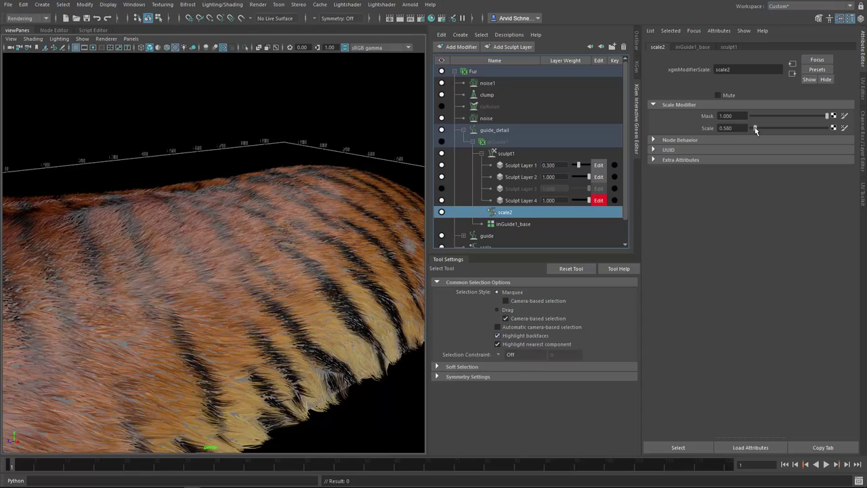
View the shortened fur from a new angle and check a small region of it in an Arnold render
{"action": "left_click_drag", "start_coordinate": [325, 245], "coordinate": [307, 256], "text": "alt"}
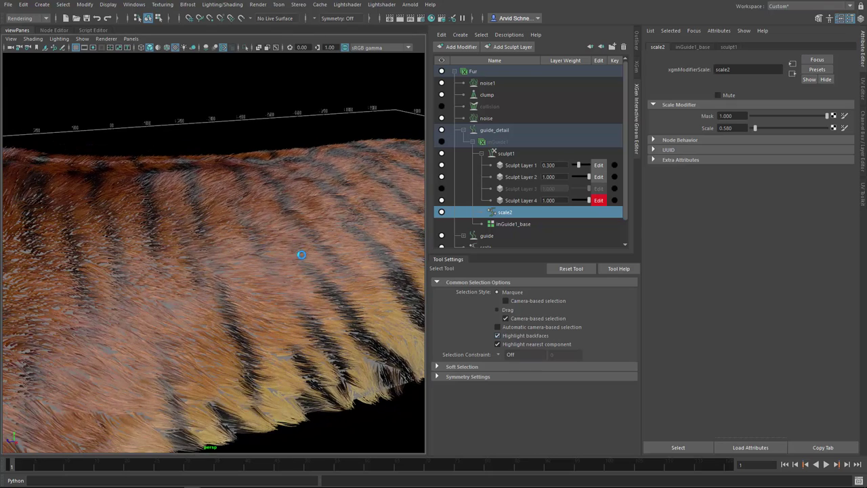
{"action": "left_click", "coordinate": [414, 5]}
{"action": "left_click", "coordinate": [426, 28]}
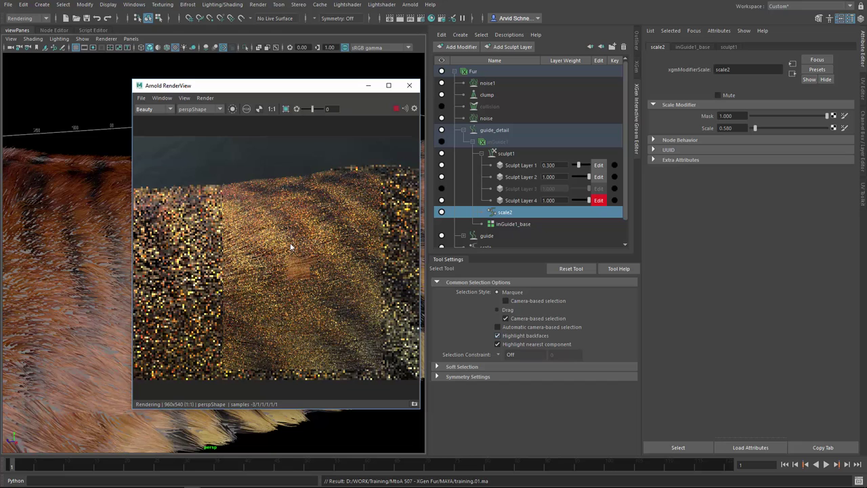
{"action": "mouse_move", "coordinate": [249, 178]}
{"action": "left_mouse_down", "text": "shift"}
{"action": "mouse_move", "coordinate": [274, 253]}
{"action": "mouse_move", "coordinate": [327, 252]}
{"action": "left_mouse_up", "text": "shift"}
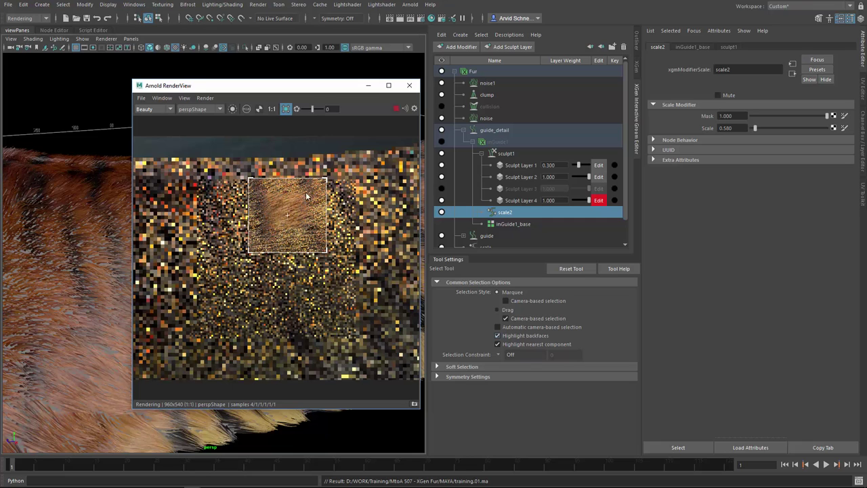
{"action": "left_click", "coordinate": [409, 85]}
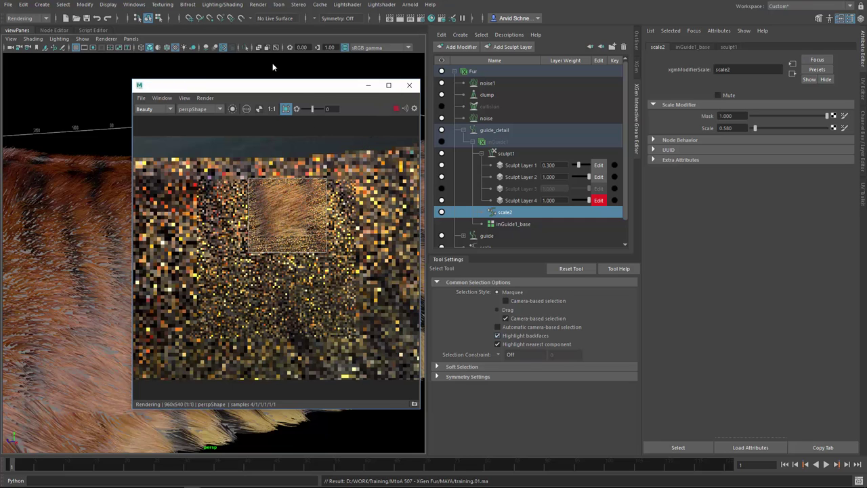
Connect the file1 texture's color output to the base color of aiStandardSurface1 and set its base Weight to about 0.58
{"action": "left_click", "coordinate": [54, 31]}
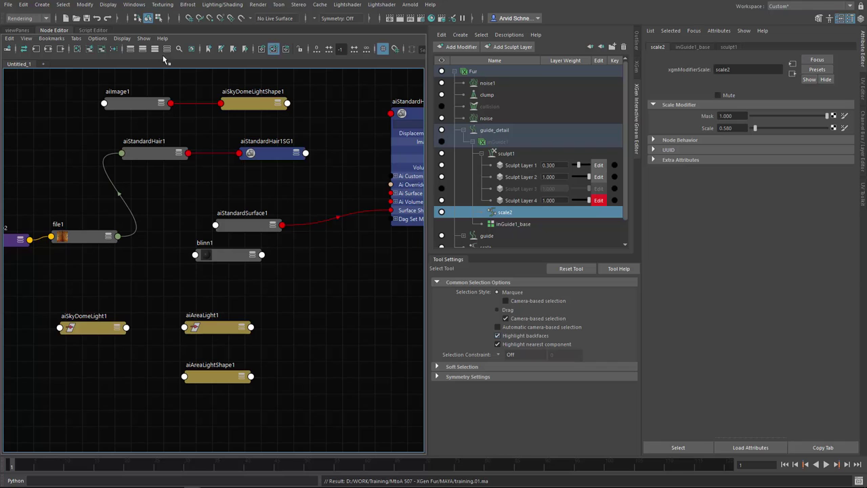
{"action": "middle_click_drag", "start_coordinate": [226, 230], "coordinate": [707, 162], "text": "alt"}
{"action": "left_click", "coordinate": [301, 227]}
{"action": "left_click_drag", "start_coordinate": [807, 157], "coordinate": [795, 156]}
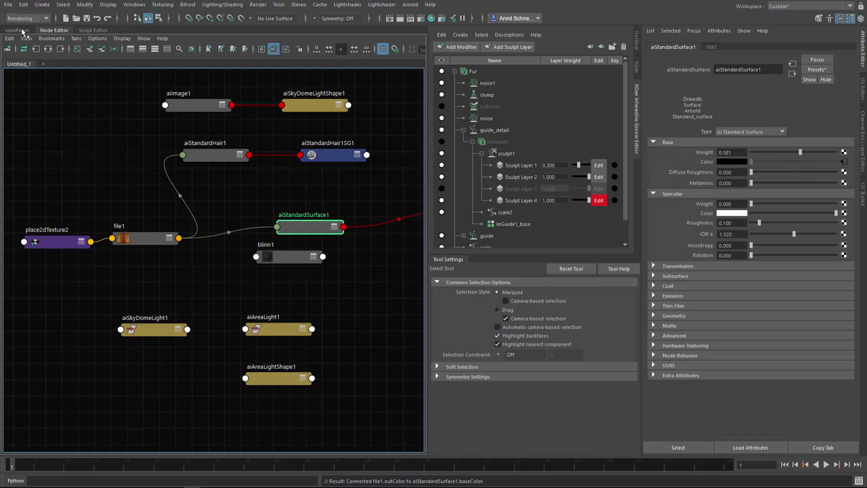
Reframe the perspective view on the fur and render a square region in the middle of its flank with Arnold
{"action": "left_click", "coordinate": [20, 31]}
{"action": "left_click_drag", "start_coordinate": [195, 267], "coordinate": [241, 224], "text": "alt"}
{"action": "left_click", "coordinate": [410, 5]}
{"action": "left_click", "coordinate": [420, 21]}
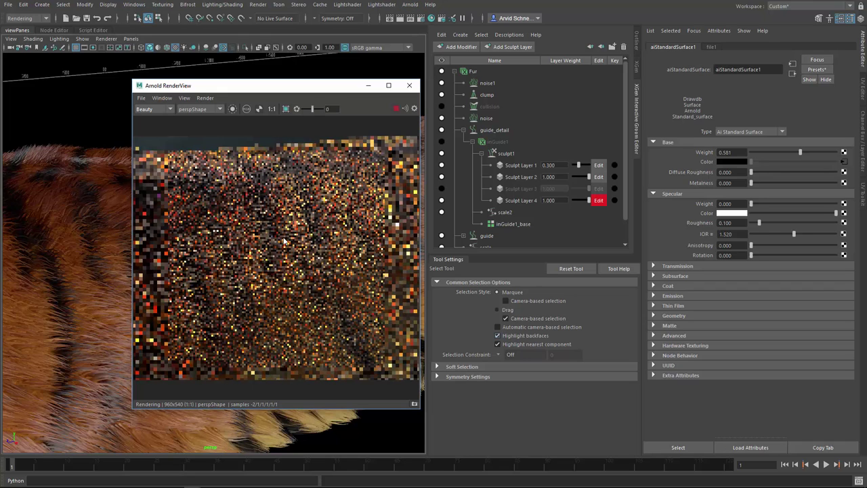
{"action": "left_click_drag", "start_coordinate": [229, 176], "coordinate": [354, 305]}
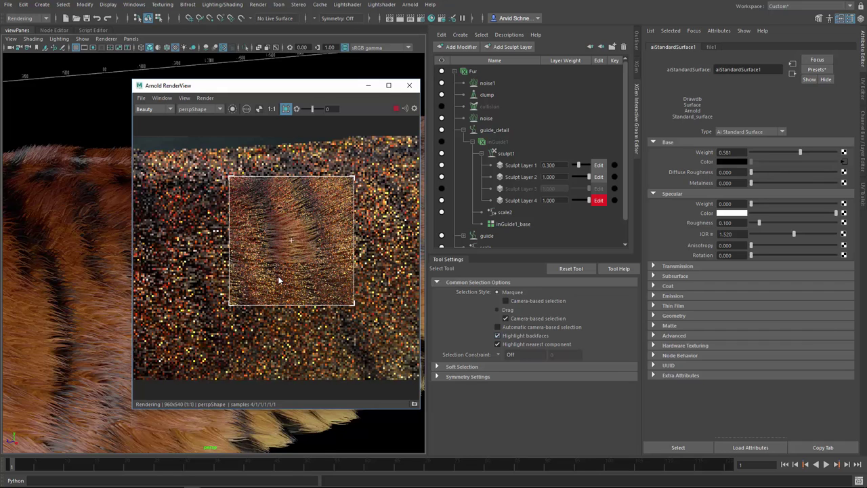
Close the Arnold render, switch the viewport to wireframe and create a locator in the scene
{"action": "left_click", "coordinate": [409, 85]}
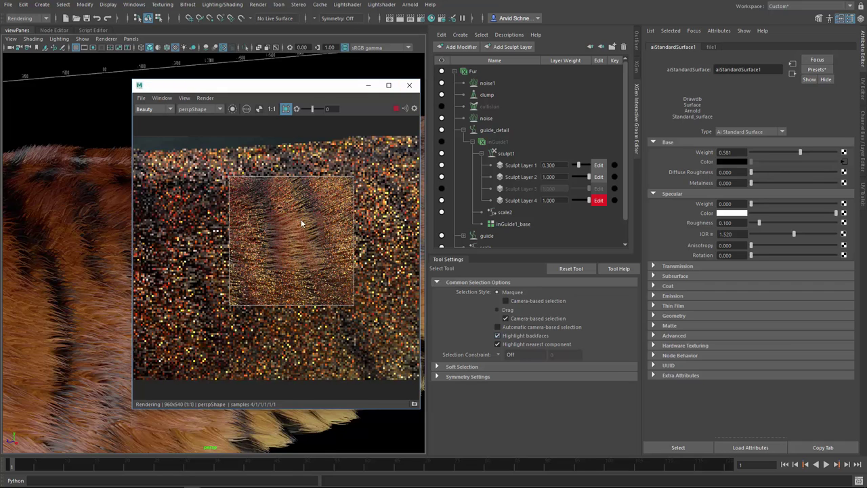
{"action": "left_click_drag", "start_coordinate": [299, 217], "coordinate": [334, 226], "text": "alt"}
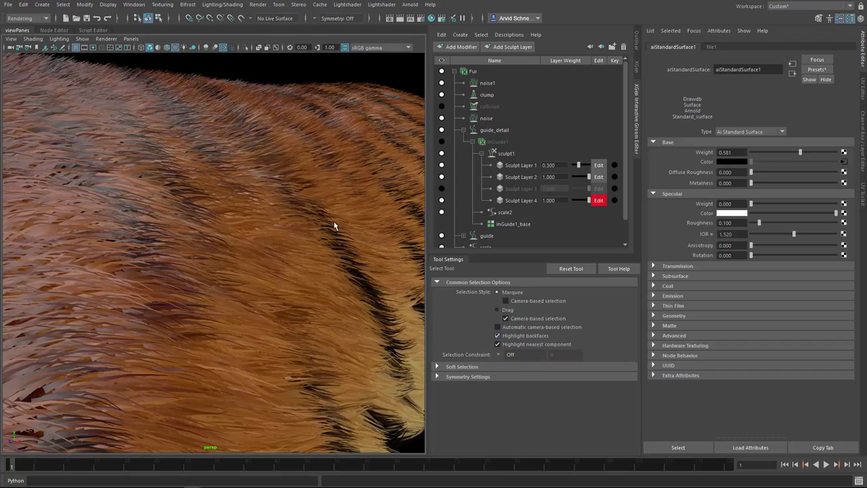
{"action": "left_click", "coordinate": [296, 75]}
{"action": "key", "text": "4"}
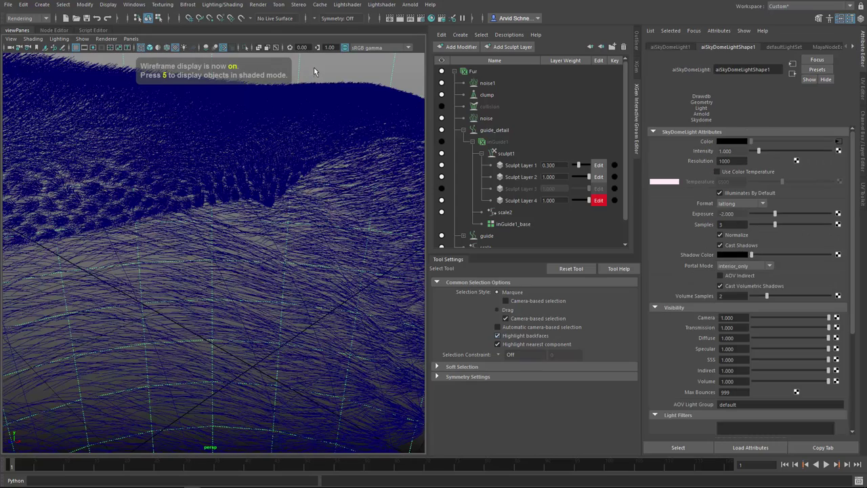
{"action": "left_click", "coordinate": [326, 67]}
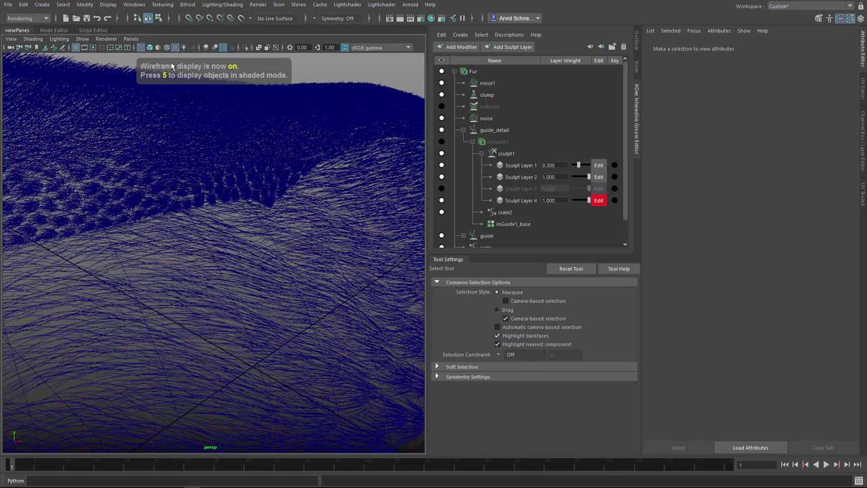
{"action": "key", "text": "space"}
{"action": "left_click_drag", "start_coordinate": [111, 104], "coordinate": [150, 237]}
Restore the shaded, textured viewport display of the fur
{"action": "key", "text": "5"}
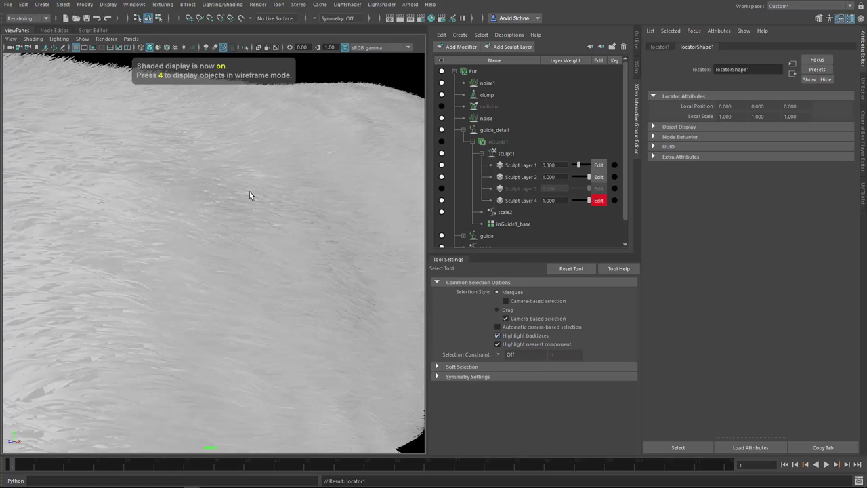
{"action": "key", "text": "4"}
{"action": "key", "text": "5"}
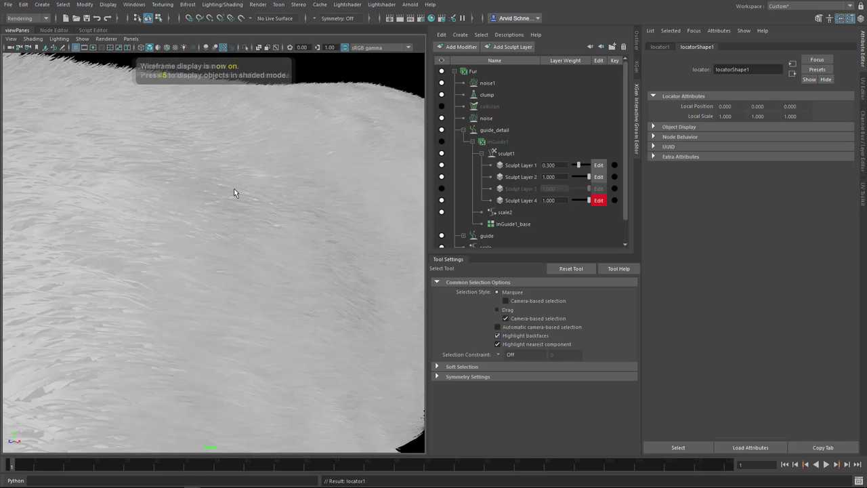
{"action": "left_click", "coordinate": [157, 48]}
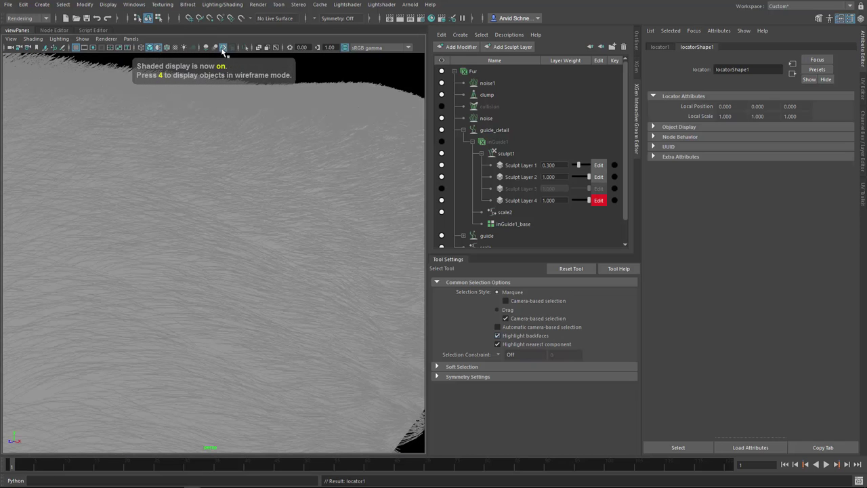
{"action": "left_click", "coordinate": [163, 48]}
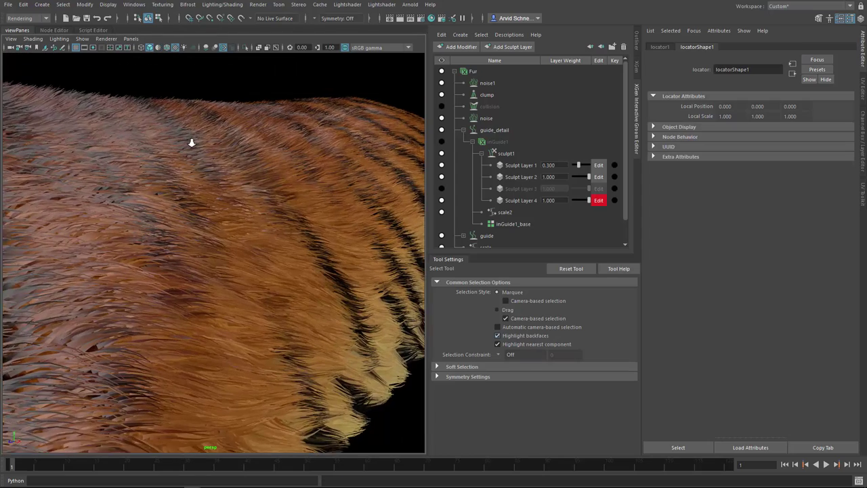
Move locator1 onto the middle of the tiger fur's flank using point snapping
{"action": "left_click_drag", "start_coordinate": [213, 193], "coordinate": [240, 219], "text": "alt"}
{"action": "key", "text": "w"}
{"action": "left_click", "coordinate": [637, 44]}
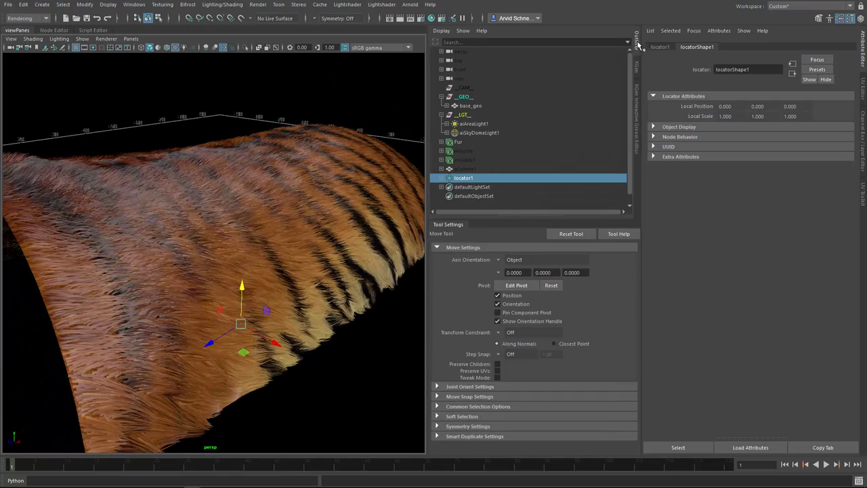
{"action": "mouse_move", "coordinate": [237, 250]}
{"action": "left_mouse_down", "text": "alt"}
{"action": "mouse_move", "coordinate": [238, 239]}
{"action": "mouse_move", "coordinate": [240, 245]}
{"action": "left_mouse_up", "text": "alt"}
{"action": "key", "text": "v"}
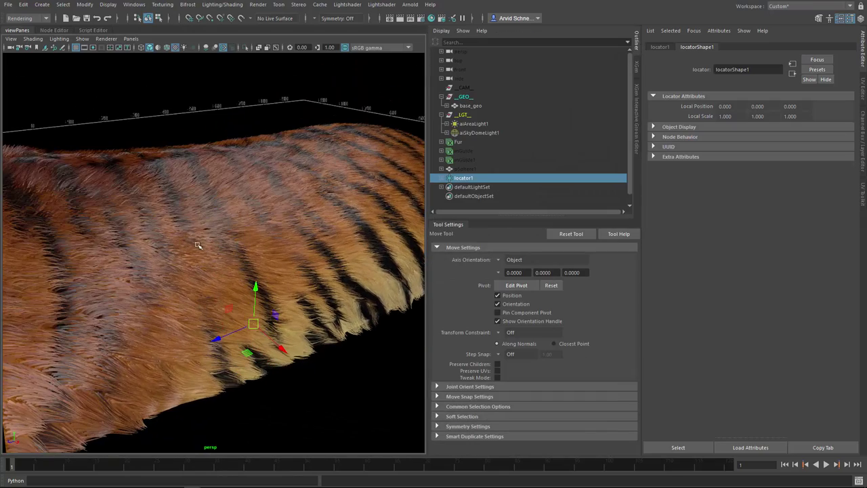
{"action": "middle_click_drag", "start_coordinate": [197, 244], "coordinate": [202, 239]}
{"action": "left_click_drag", "start_coordinate": [202, 238], "coordinate": [198, 241]}
{"action": "left_click_drag", "start_coordinate": [295, 217], "coordinate": [175, 252], "text": "alt"}
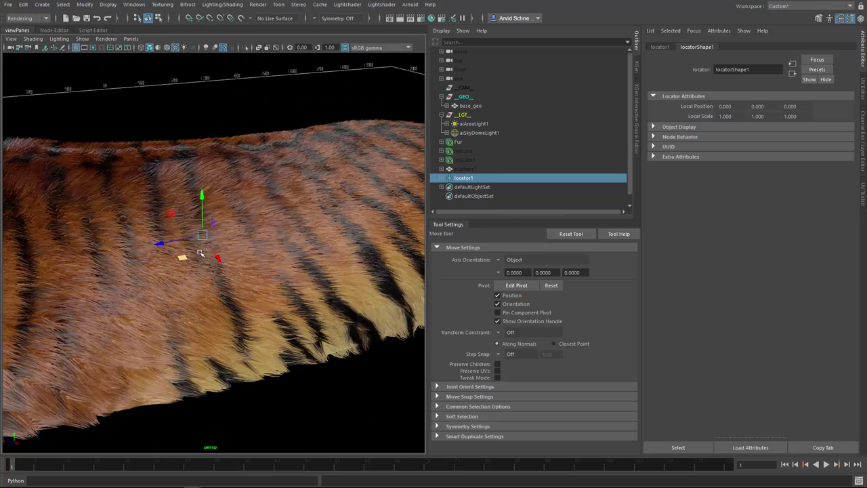
{"action": "left_click_drag", "start_coordinate": [205, 235], "coordinate": [233, 244]}
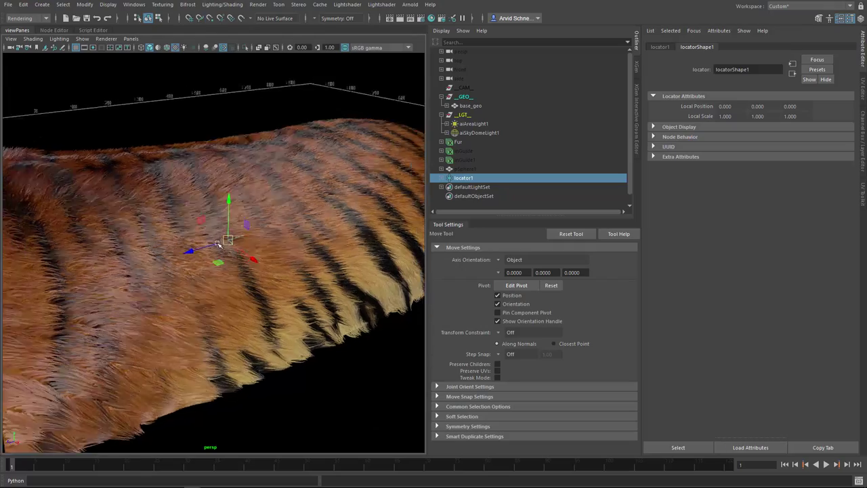
Show the resolution gate in the perspective view and raise locator1 slightly on the fur
{"action": "right_click_drag", "start_coordinate": [233, 244], "coordinate": [359, 209], "text": "alt"}
{"action": "left_click_drag", "start_coordinate": [359, 210], "coordinate": [243, 138], "text": "alt"}
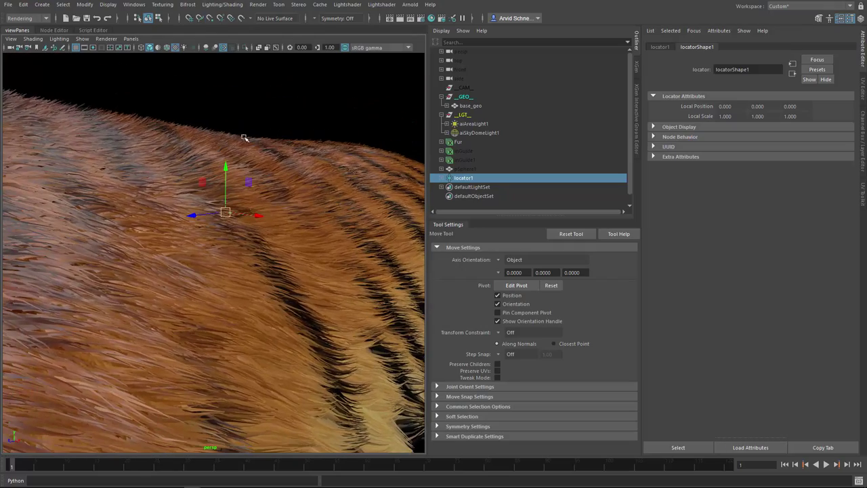
{"action": "left_click", "coordinate": [101, 47]}
{"action": "left_click_drag", "start_coordinate": [191, 234], "coordinate": [245, 233], "text": "alt"}
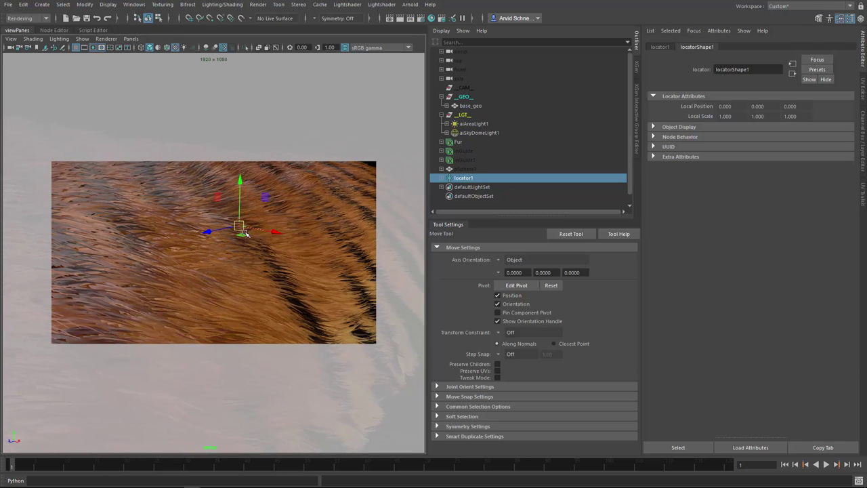
{"action": "left_click_drag", "start_coordinate": [245, 181], "coordinate": [242, 173]}
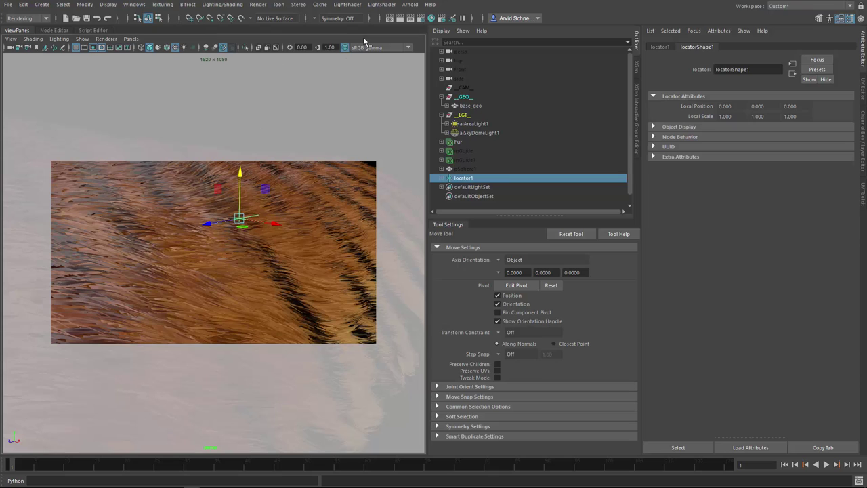
Turn on the Object Details heads-up display to show locator1's distance from the camera
{"action": "key", "text": "space"}
{"action": "left_click", "coordinate": [168, 122]}
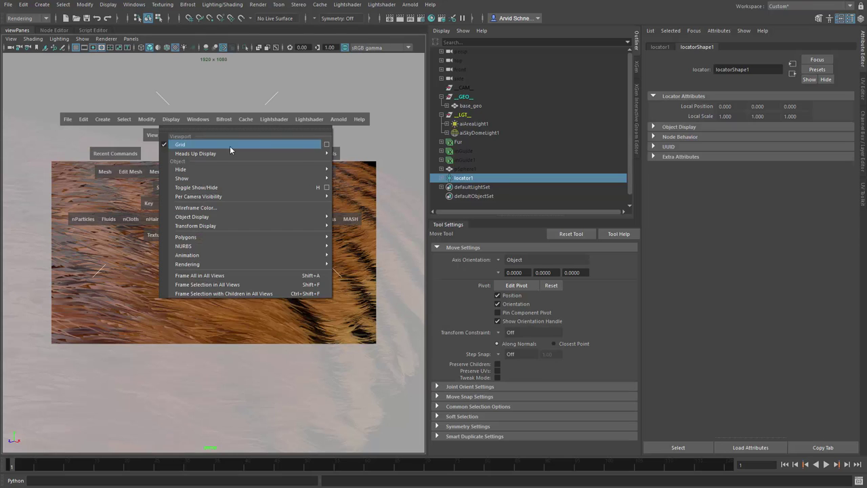
{"action": "mouse_move", "coordinate": [300, 152]}
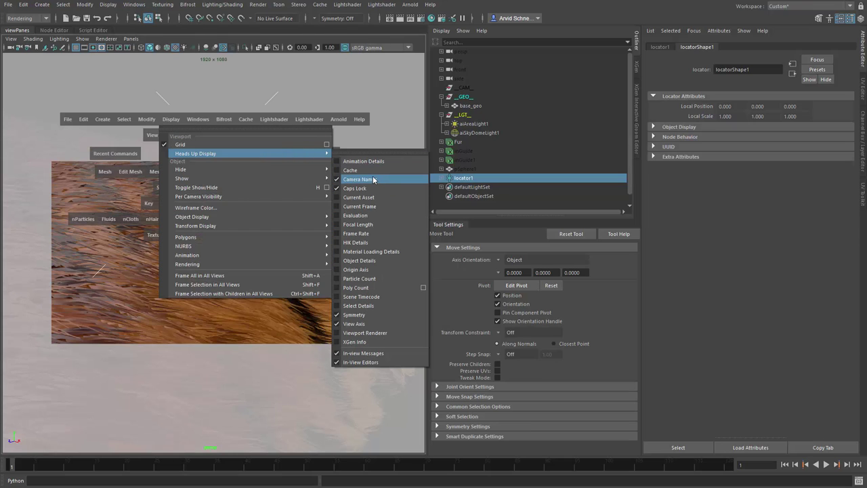
{"action": "left_click", "coordinate": [357, 260]}
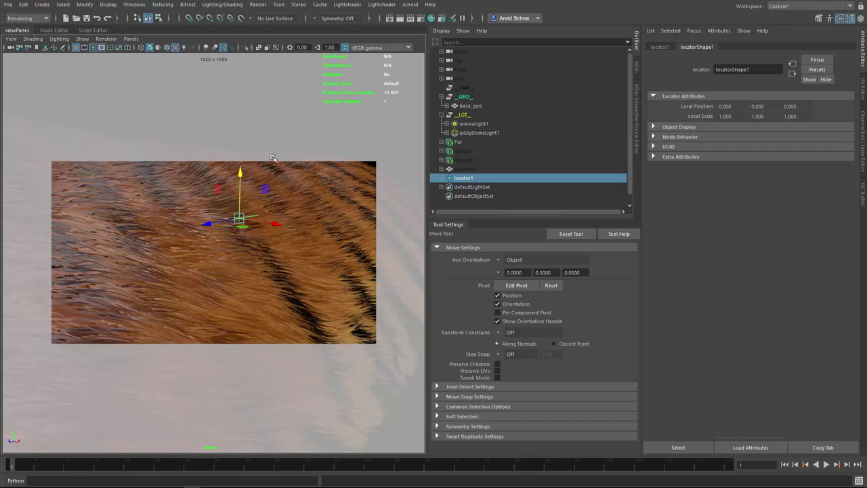
Set the Focus Distance to 10.043 in the persp camera's Arnold attributes
{"action": "left_click", "coordinate": [12, 49]}
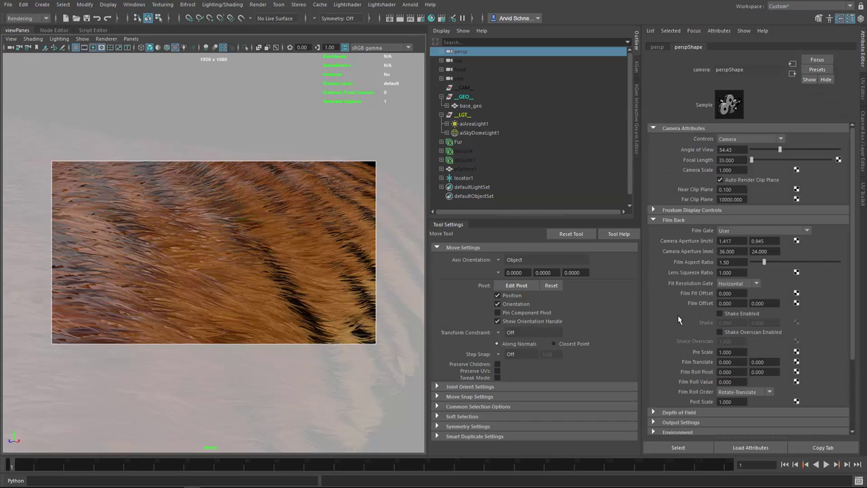
{"action": "scroll", "coordinate": [679, 319], "scroll_direction": "down", "scroll_amount": 4}
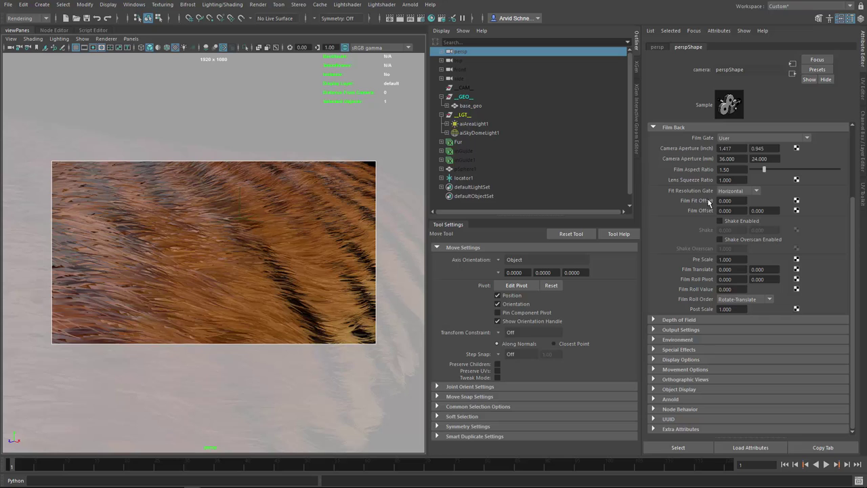
{"action": "left_click", "coordinate": [671, 399]}
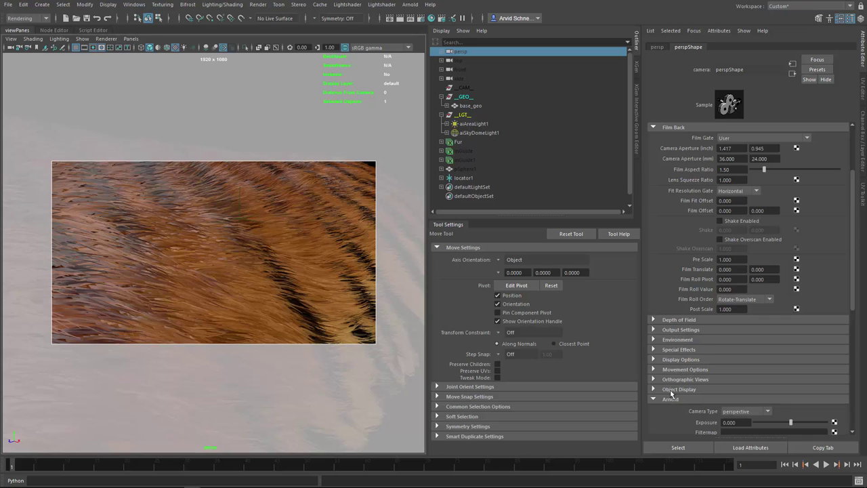
{"action": "scroll", "coordinate": [693, 264], "scroll_direction": "down", "scroll_amount": 10}
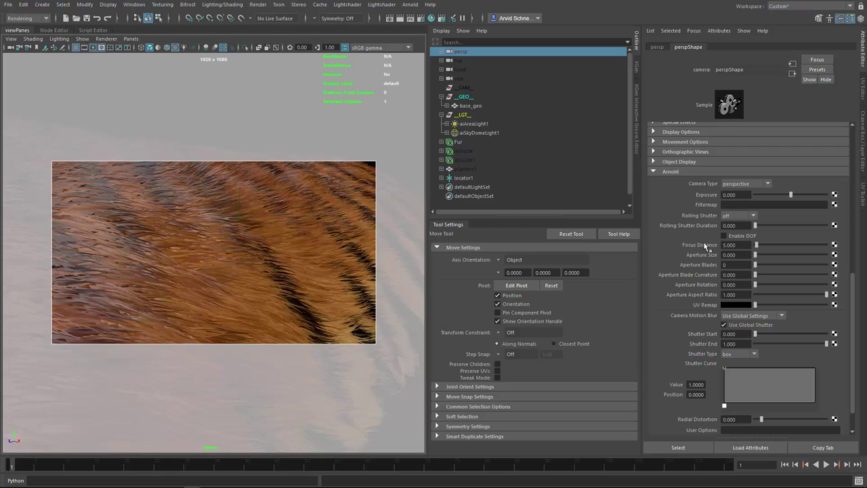
{"action": "left_click", "coordinate": [744, 245]}
{"action": "key", "text": "Return"}
Check locator1's distance from the camera against the focus distance, and enable DOF in perspShape's Arnold attributes
{"action": "left_click", "coordinate": [464, 177]}
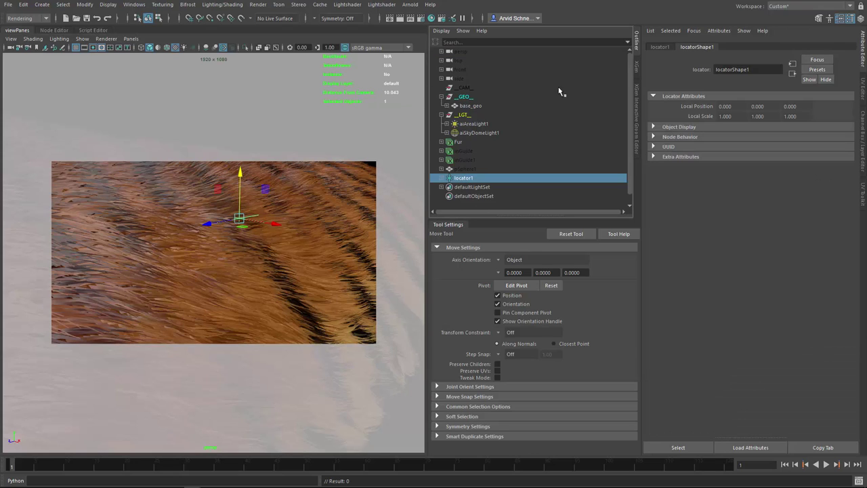
{"action": "left_click", "coordinate": [702, 32]}
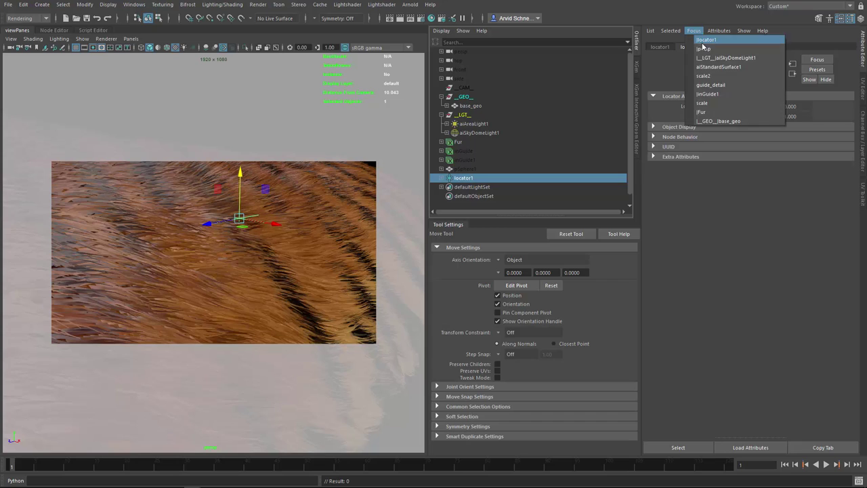
{"action": "left_click", "coordinate": [709, 57]}
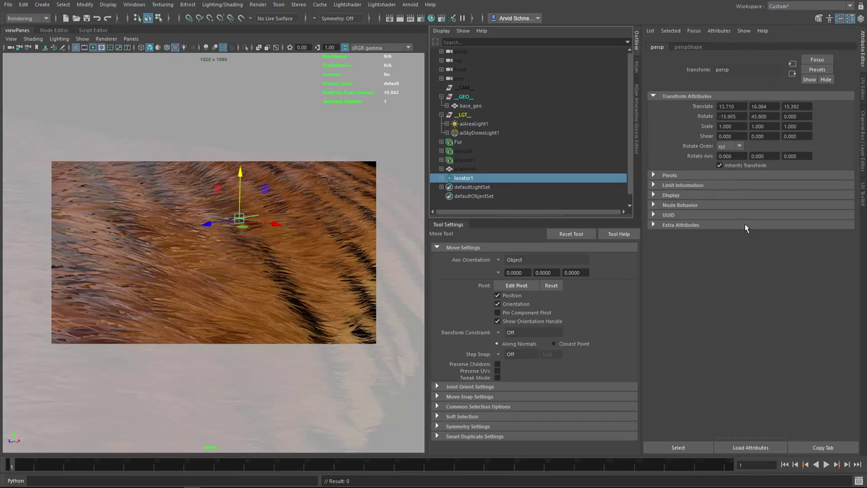
{"action": "left_click", "coordinate": [688, 47]}
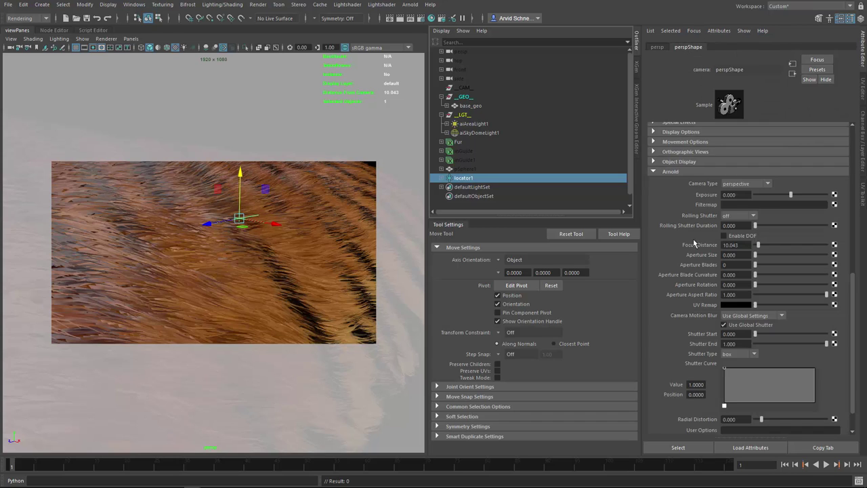
{"action": "scroll", "coordinate": [654, 333], "scroll_direction": "down", "scroll_amount": 2}
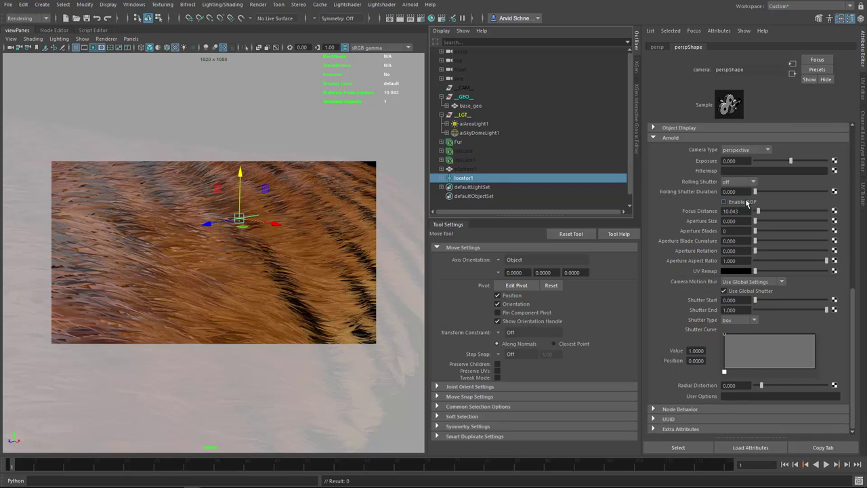
Hide the Fur groom, render the bare base_geo with Arnold and fit the image to the render window
{"action": "left_click", "coordinate": [470, 141]}
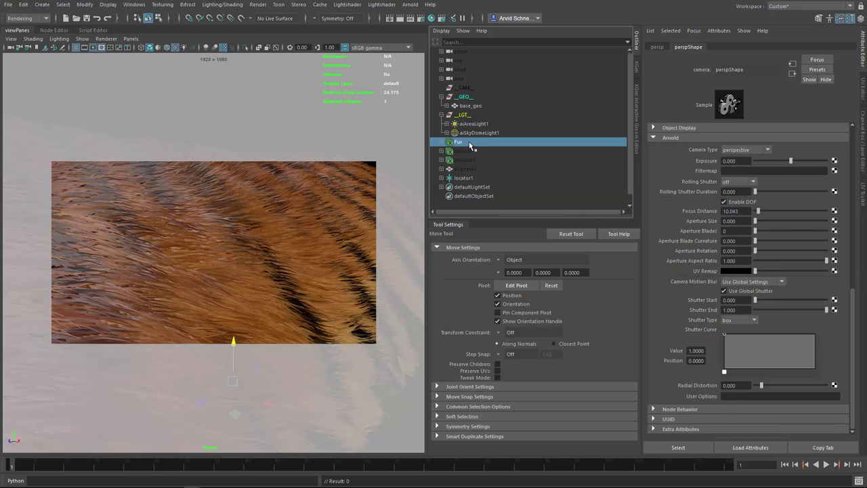
{"action": "key", "text": "ctrl+h"}
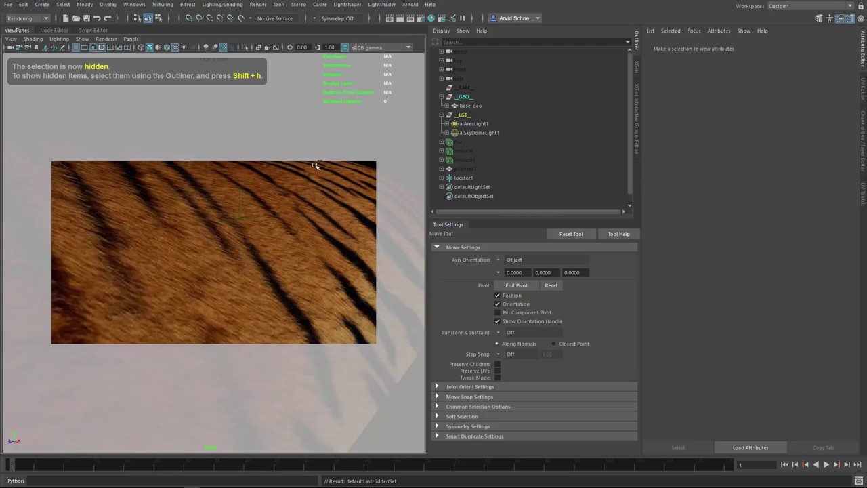
{"action": "left_click", "coordinate": [411, 4]}
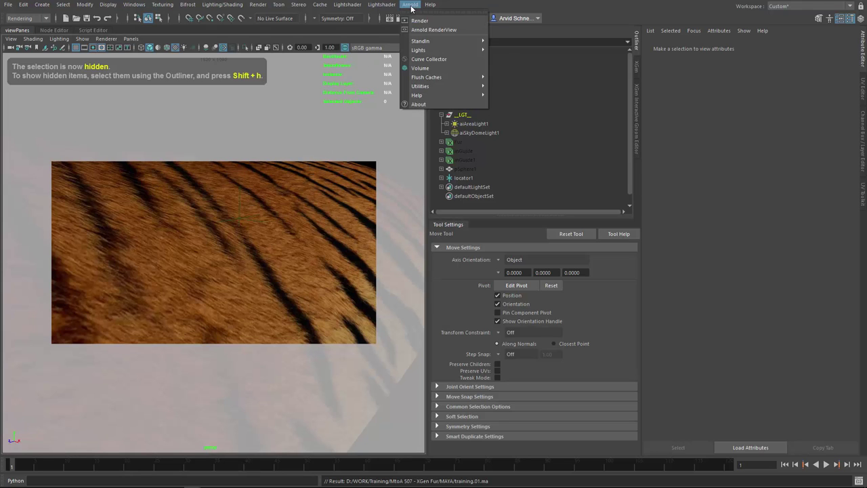
{"action": "left_click", "coordinate": [426, 21]}
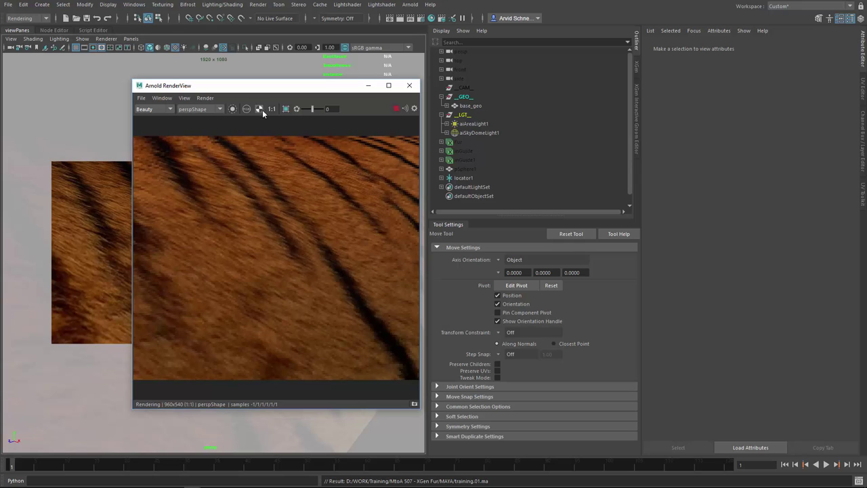
{"action": "key", "text": "f"}
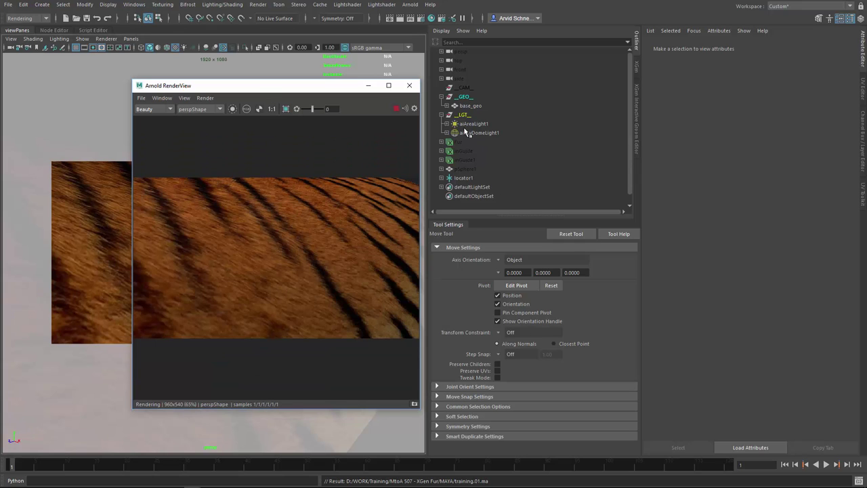
Set the Aperture Size to 0.39 in perspShape's Arnold attributes and check the blur with region renders of the far corner and centre
{"action": "left_click", "coordinate": [694, 31]}
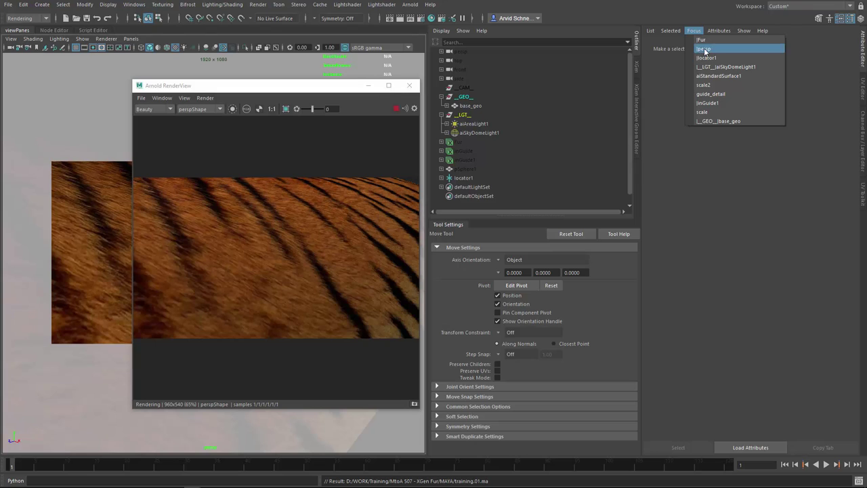
{"action": "left_click", "coordinate": [678, 47]}
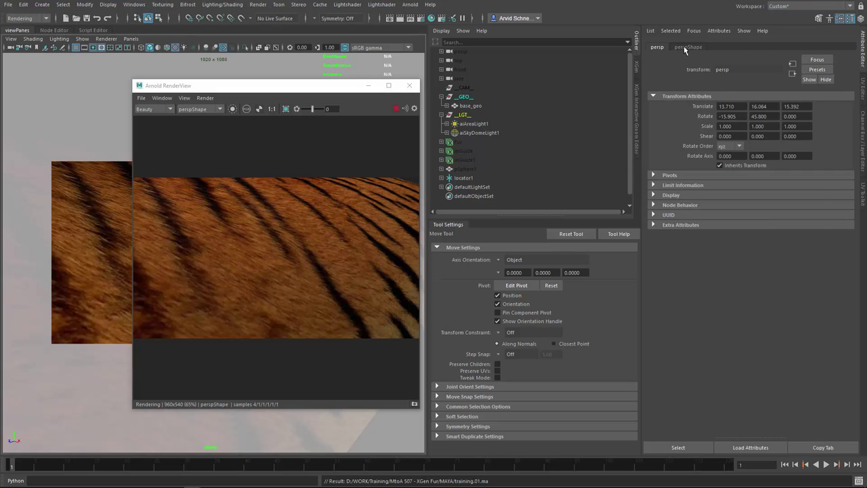
{"action": "left_click", "coordinate": [685, 47]}
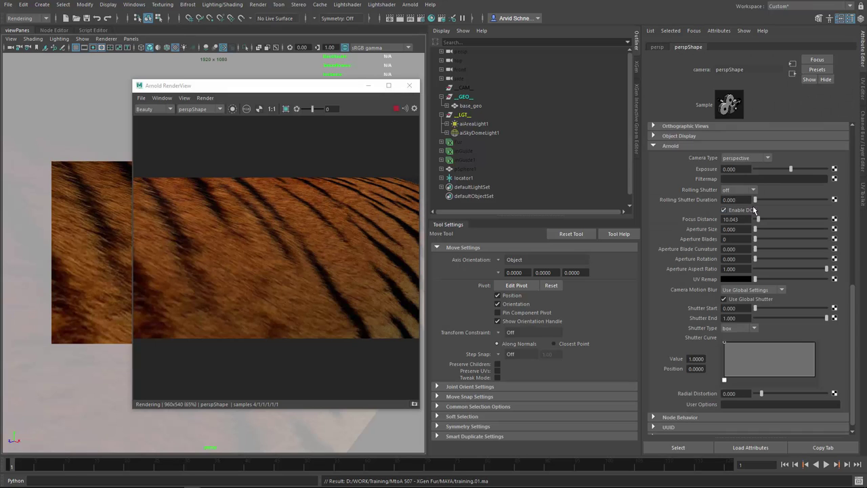
{"action": "left_click_drag", "start_coordinate": [303, 222], "coordinate": [247, 224], "text": "alt"}
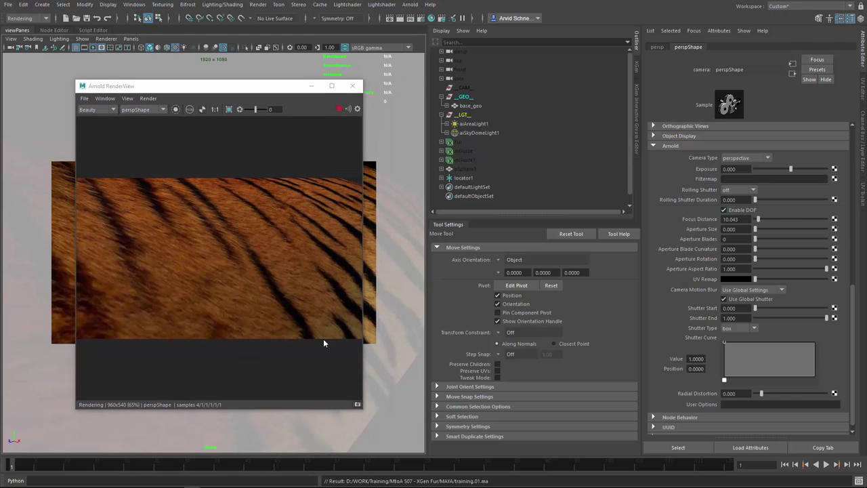
{"action": "key", "text": "super"}
{"action": "left_click", "coordinate": [743, 229]}
{"action": "type", "text": "0.39"}
{"action": "key", "text": "Return"}
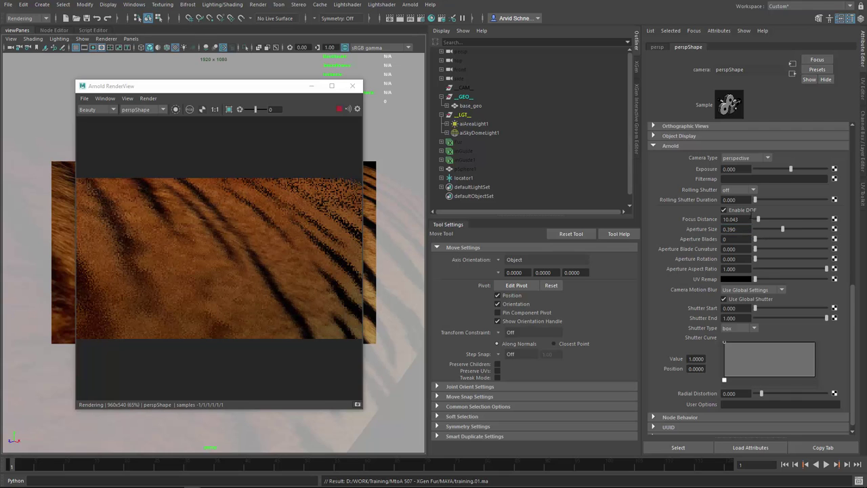
{"action": "left_click_drag", "start_coordinate": [293, 179], "coordinate": [361, 217], "text": "ctrl"}
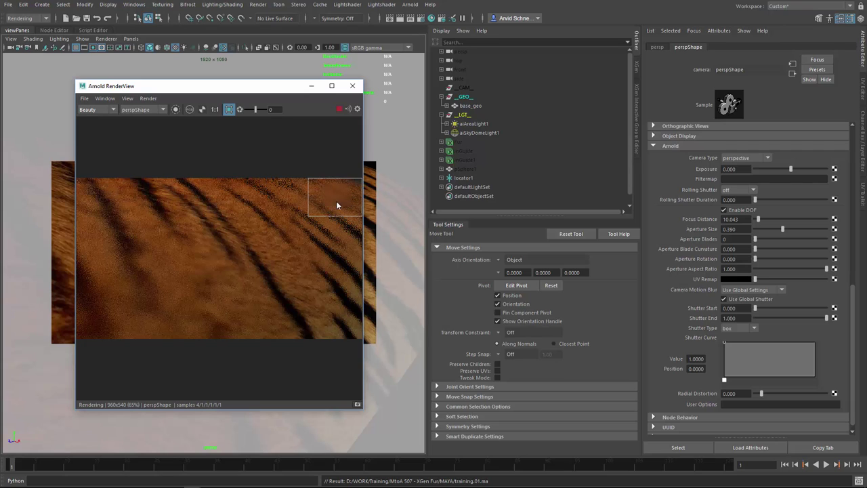
{"action": "left_click_drag", "start_coordinate": [174, 189], "coordinate": [252, 276], "text": "shift"}
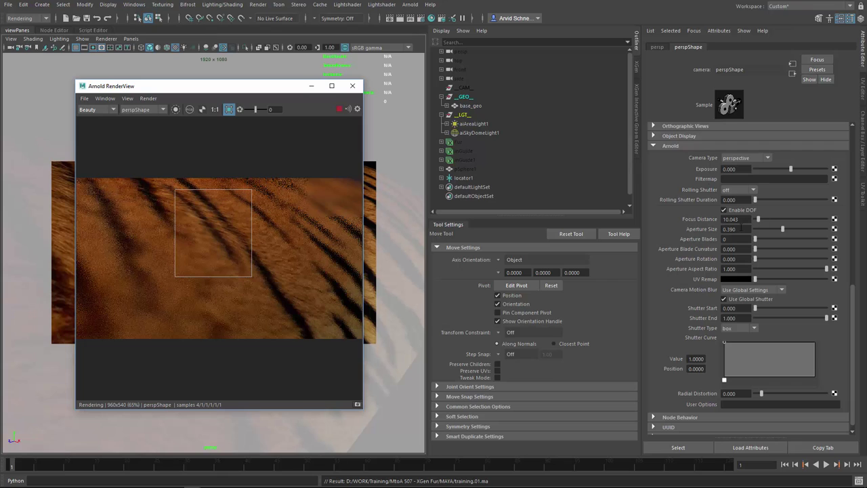
Reduce the Aperture Size to 0.26 and re-render regions up to the whole frame in an enlarged render window to check the blur
{"action": "left_click_drag", "start_coordinate": [782, 229], "coordinate": [774, 229]}
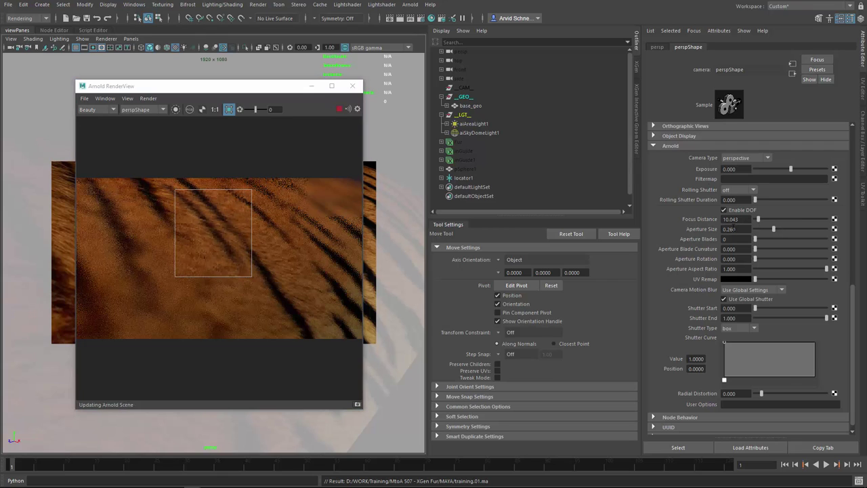
{"action": "left_click_drag", "start_coordinate": [321, 165], "coordinate": [103, 274], "text": "shift"}
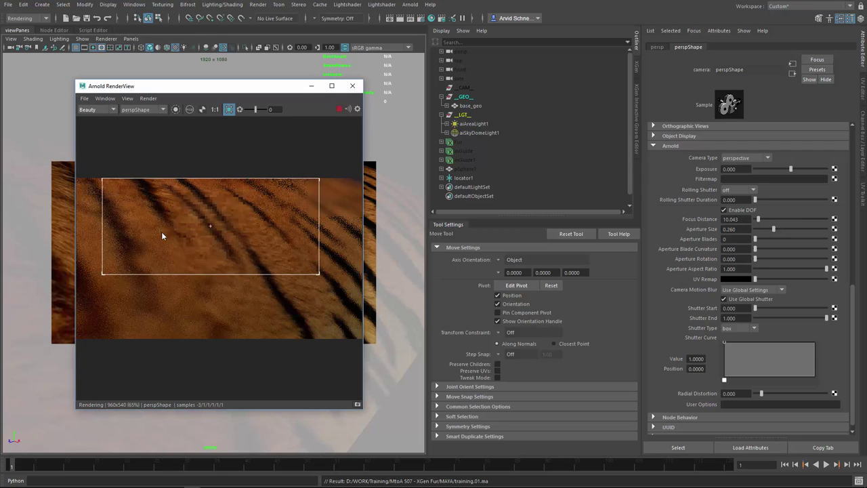
{"action": "left_click_drag", "start_coordinate": [73, 166], "coordinate": [76, 167]}
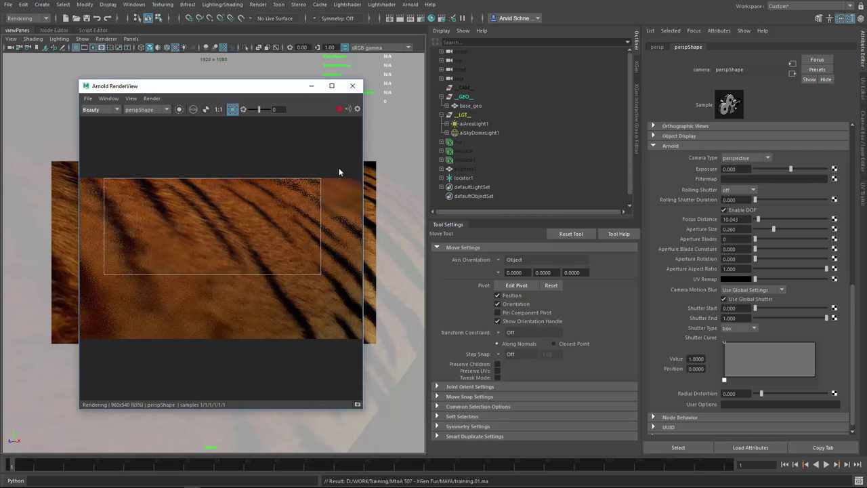
{"action": "left_click_drag", "start_coordinate": [363, 80], "coordinate": [501, 65]}
{"action": "left_click_drag", "start_coordinate": [433, 171], "coordinate": [379, 207], "text": "shift"}
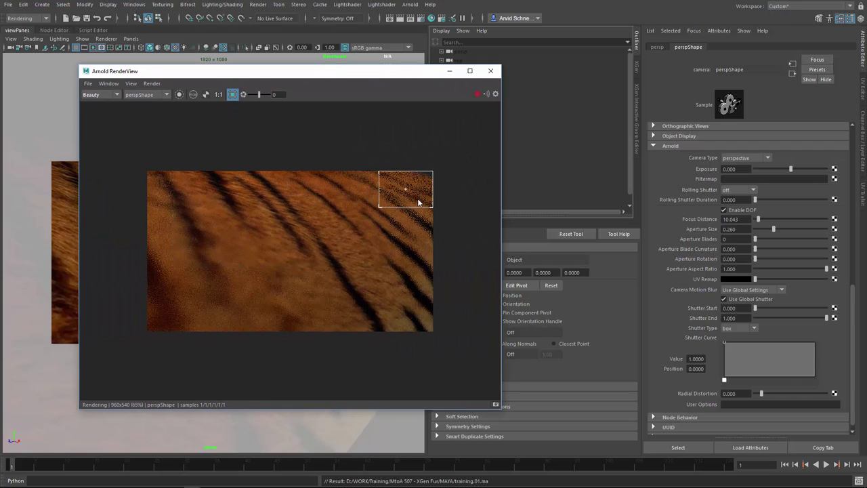
{"action": "left_click_drag", "start_coordinate": [464, 141], "coordinate": [146, 341], "text": "shift"}
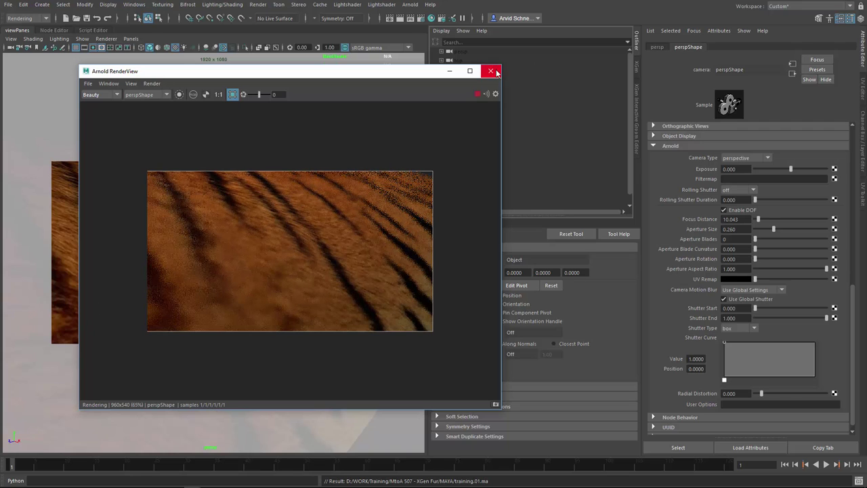
{"action": "left_click", "coordinate": [484, 95]}
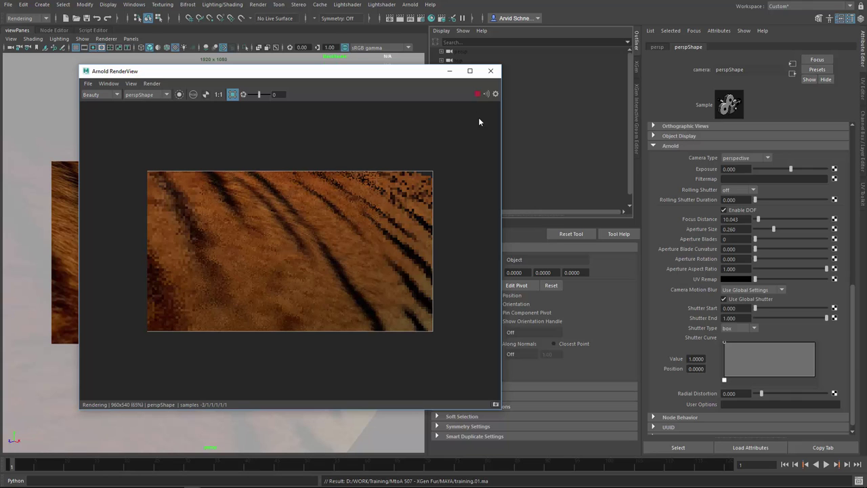
{"action": "left_click_drag", "start_coordinate": [429, 71], "coordinate": [431, 109]}
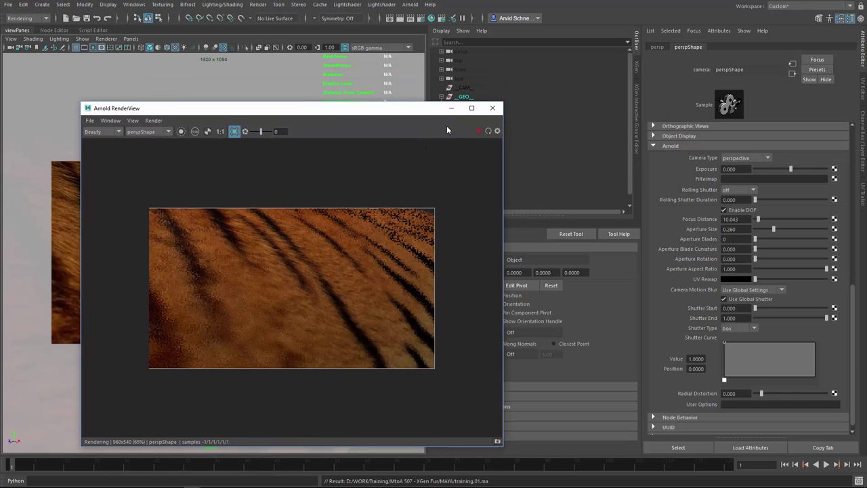
Close the render window, unhide the Fur groom and render it with Arnold
{"action": "left_click", "coordinate": [493, 108]}
{"action": "left_click", "coordinate": [470, 142]}
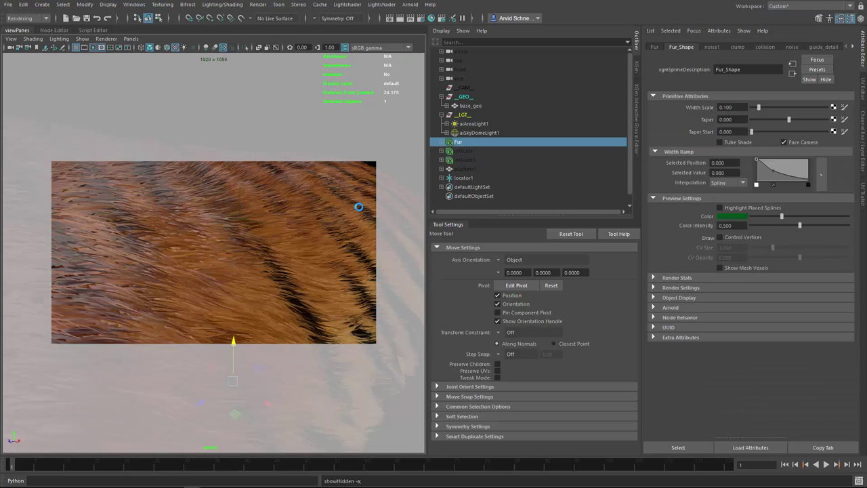
{"action": "left_click", "coordinate": [411, 5]}
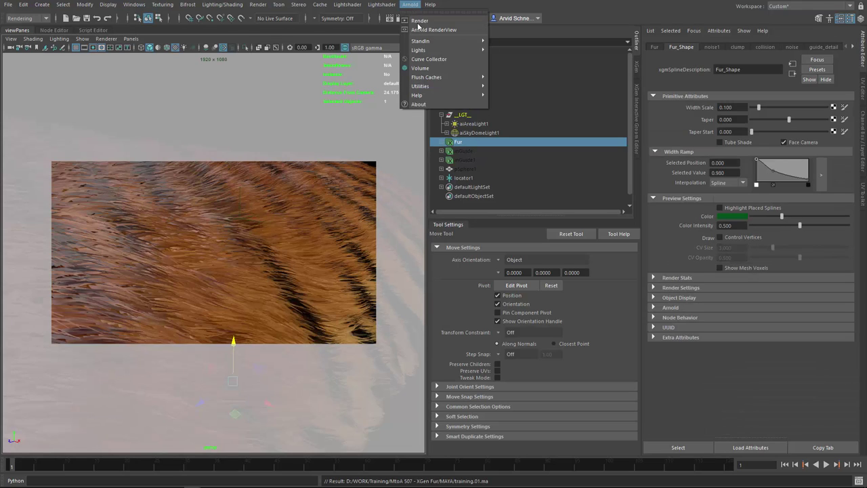
{"action": "left_click", "coordinate": [420, 21]}
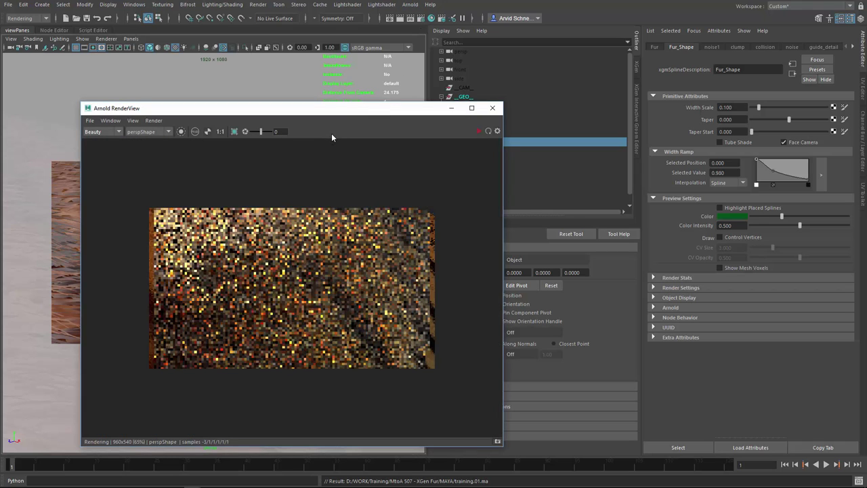
Examine the depth of field on the fur by region-rendering the far corner and the upper middle of the image
{"action": "left_click_drag", "start_coordinate": [446, 186], "coordinate": [368, 262]}
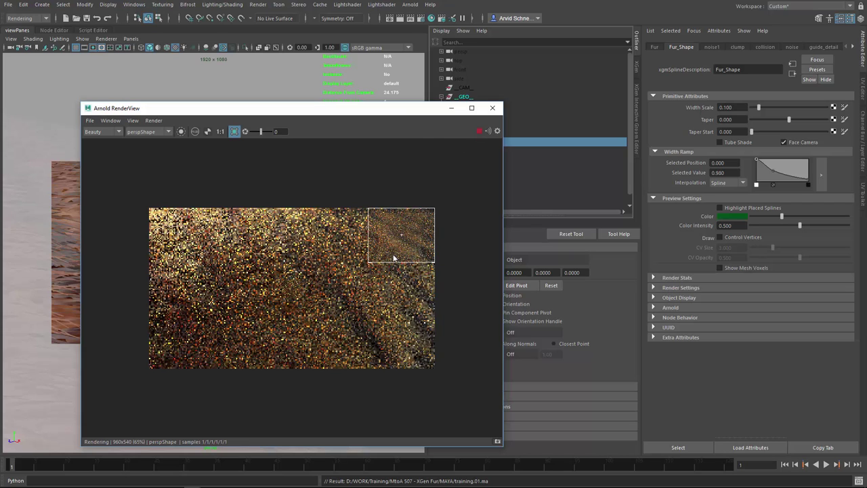
{"action": "left_click", "coordinate": [220, 131]}
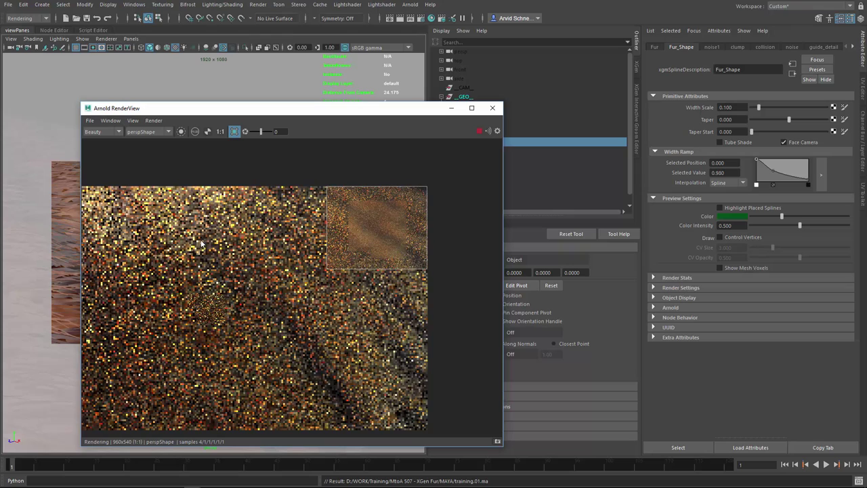
{"action": "middle_click_drag", "start_coordinate": [195, 242], "coordinate": [285, 208], "text": "alt"}
{"action": "right_click_drag", "start_coordinate": [285, 208], "coordinate": [256, 225], "text": "alt"}
{"action": "middle_click_drag", "start_coordinate": [256, 228], "coordinate": [286, 261]}
{"action": "left_click_drag", "start_coordinate": [276, 217], "coordinate": [361, 297]}
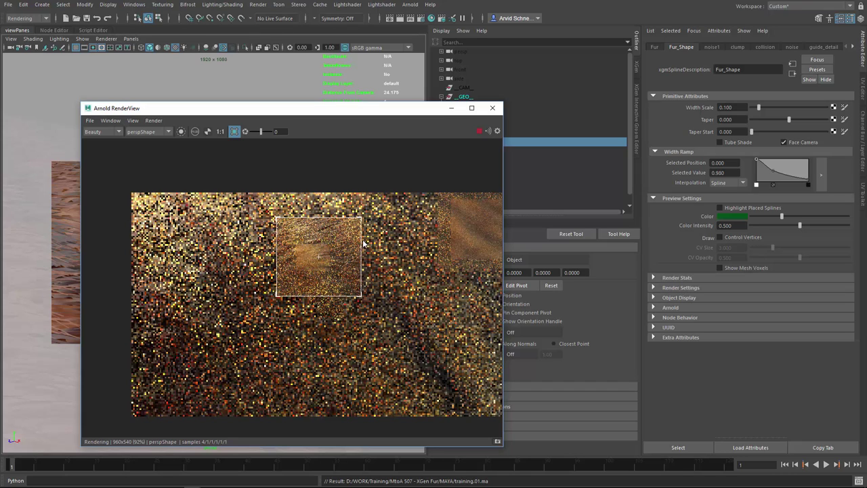
{"action": "left_click_drag", "start_coordinate": [418, 193], "coordinate": [316, 264]}
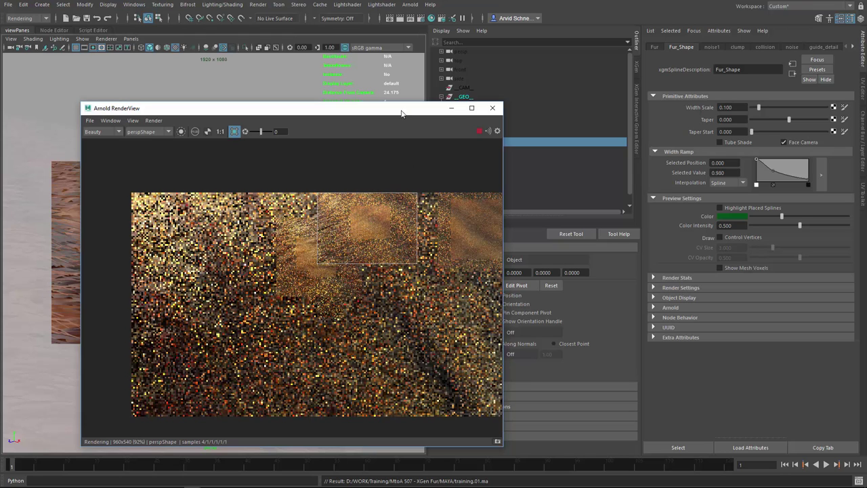
Set the Aperture Size to 0.1 in perspShape's Arnold attributes
{"action": "left_click_drag", "start_coordinate": [270, 108], "coordinate": [237, 104]}
{"action": "left_click", "coordinate": [694, 31]}
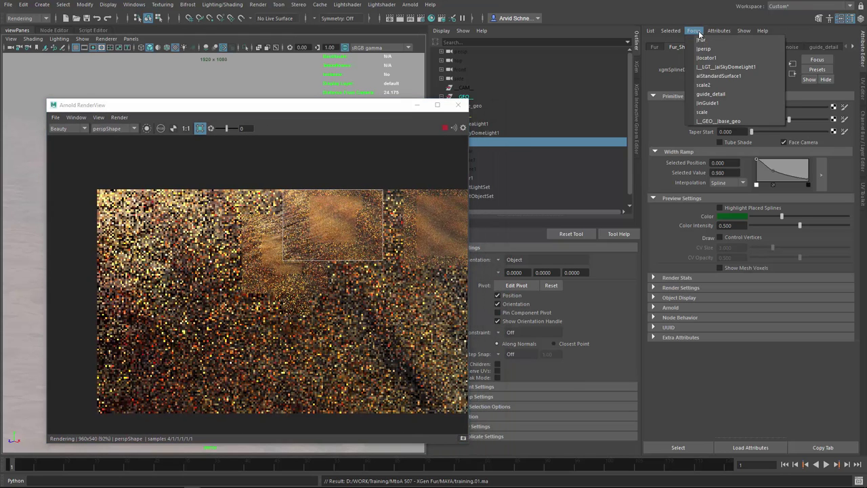
{"action": "left_click", "coordinate": [692, 58]}
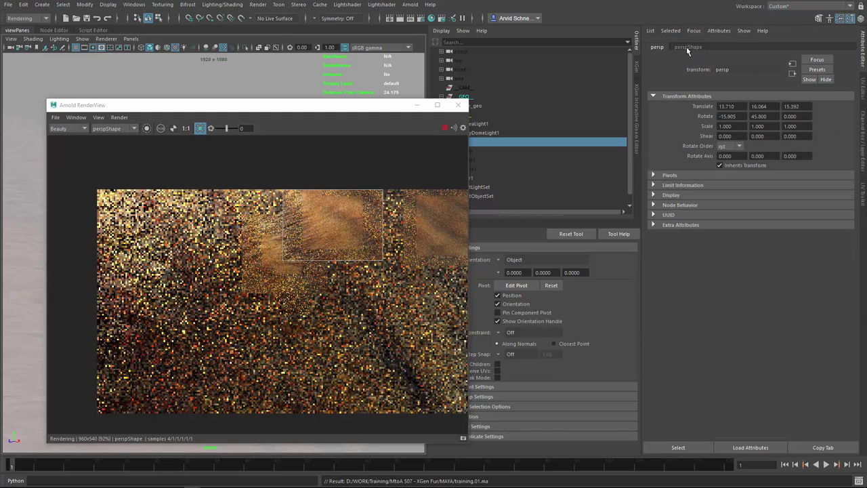
{"action": "left_click", "coordinate": [690, 48]}
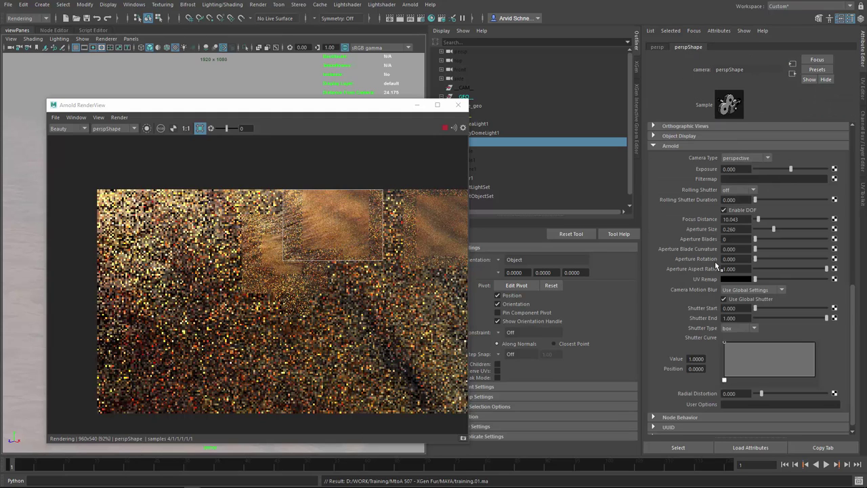
{"action": "scroll", "coordinate": [721, 247], "scroll_direction": "down", "scroll_amount": 1}
{"action": "left_click", "coordinate": [737, 220]}
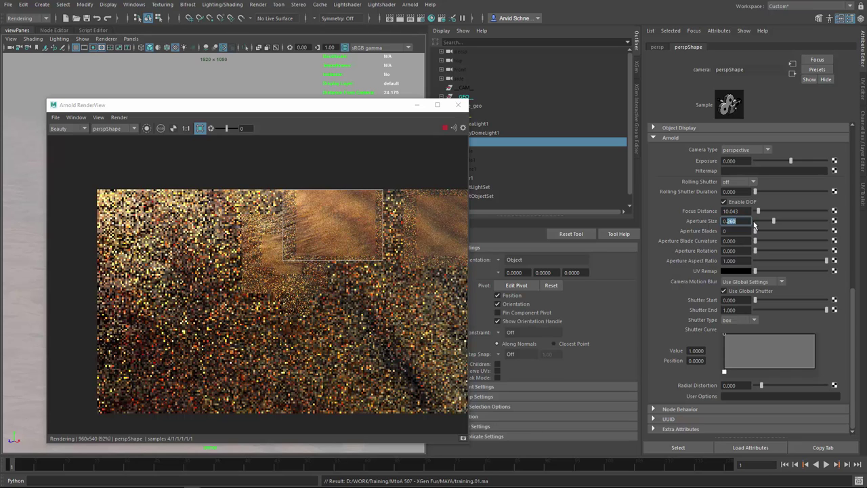
{"action": "type", "text": "0.1"}
{"action": "key", "text": "Return"}
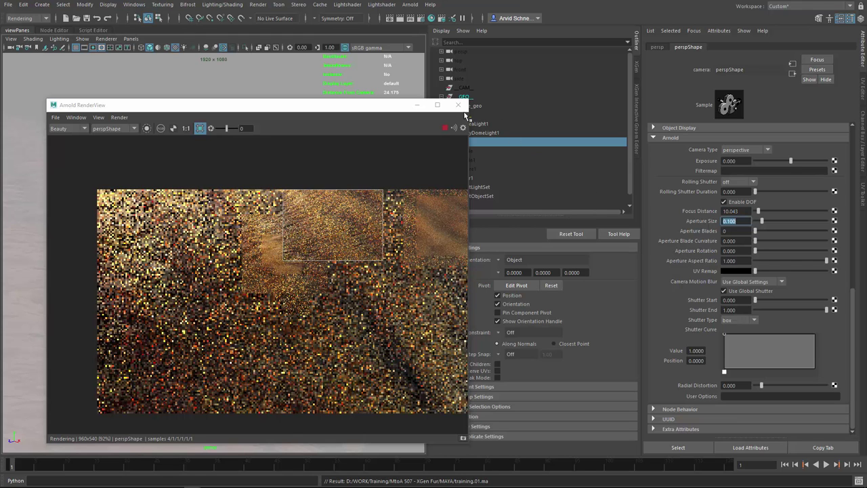
Enlarge the render window and set the Arnold samples to Camera (AA) 6, Diffuse 2 and Specular 3 in the render settings
{"action": "left_click_drag", "start_coordinate": [468, 100], "coordinate": [592, 49]}
{"action": "left_click_drag", "start_coordinate": [359, 55], "coordinate": [351, 72]}
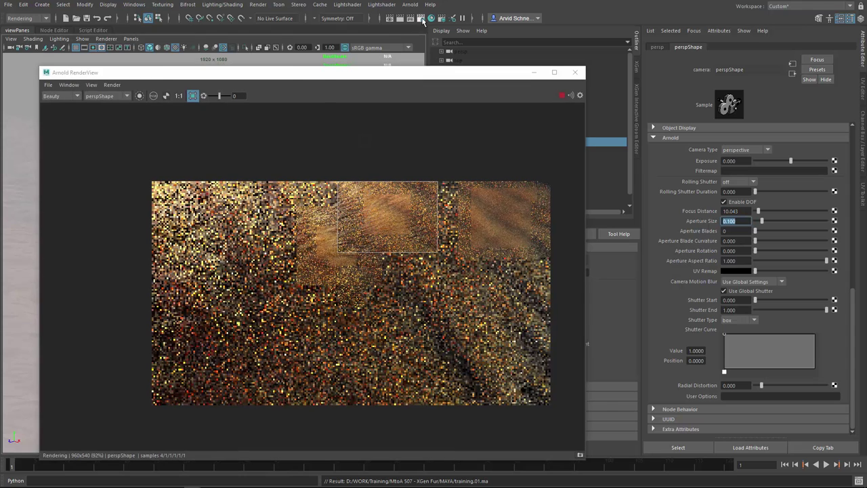
{"action": "left_click", "coordinate": [421, 18]}
{"action": "mouse_move", "coordinate": [233, 190]}
{"action": "left_mouse_down", "text": "alt"}
{"action": "mouse_move", "coordinate": [489, 149]}
{"action": "mouse_move", "coordinate": [580, 165]}
{"action": "mouse_move", "coordinate": [524, 160]}
{"action": "left_mouse_up", "text": "alt"}
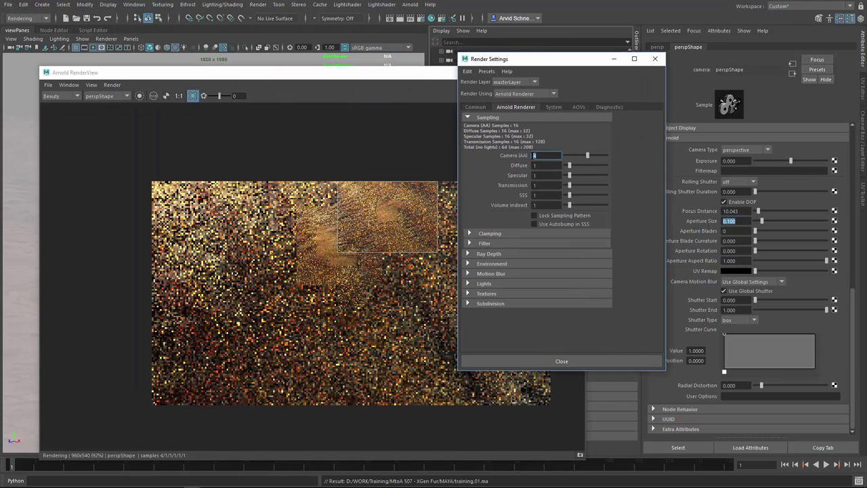
{"action": "type", "text": "6"}
{"action": "key", "text": "Tab"}
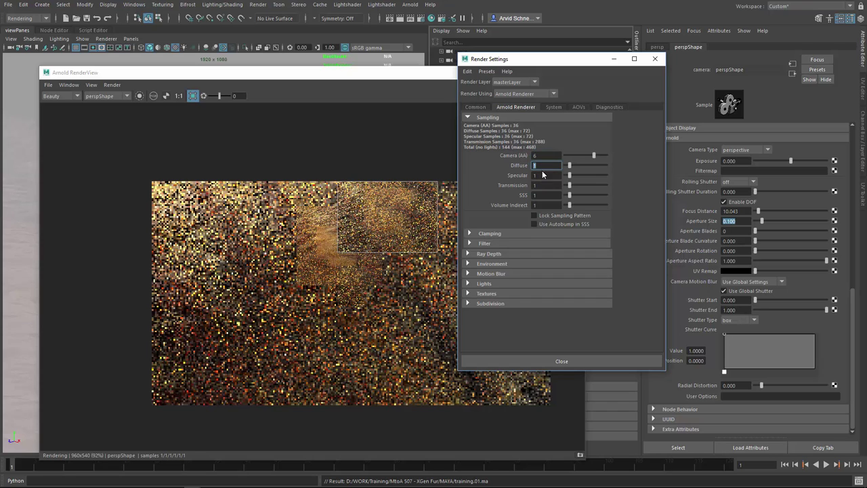
{"action": "key", "text": "Tab"}
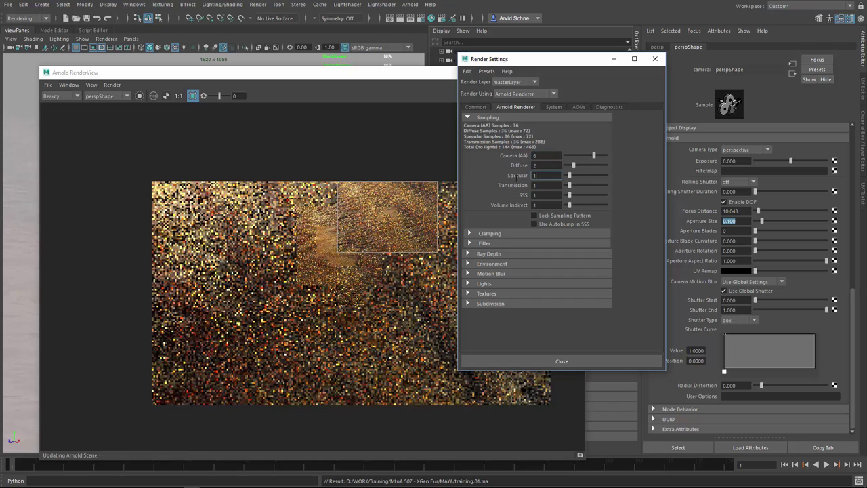
{"action": "type", "text": "3"}
{"action": "key", "text": "Return"}
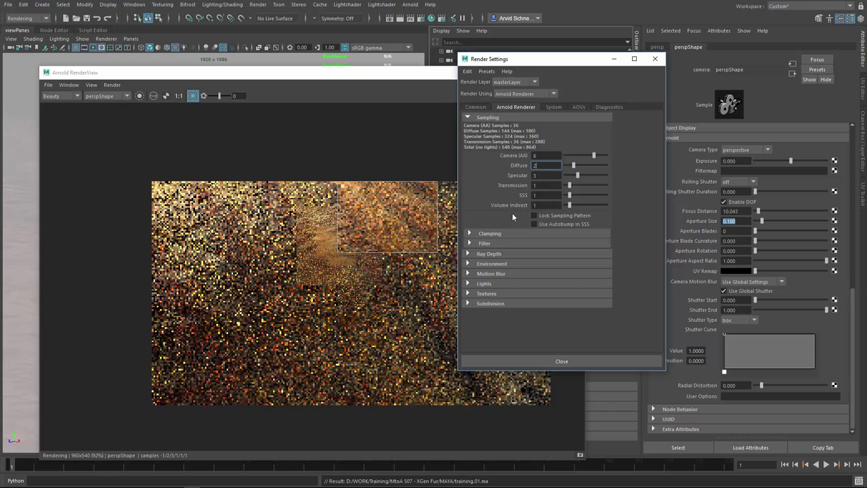
Set the Indirect Clamp Value to 5 in the Arnold clamping settings and close the render settings
{"action": "left_click", "coordinate": [490, 254]}
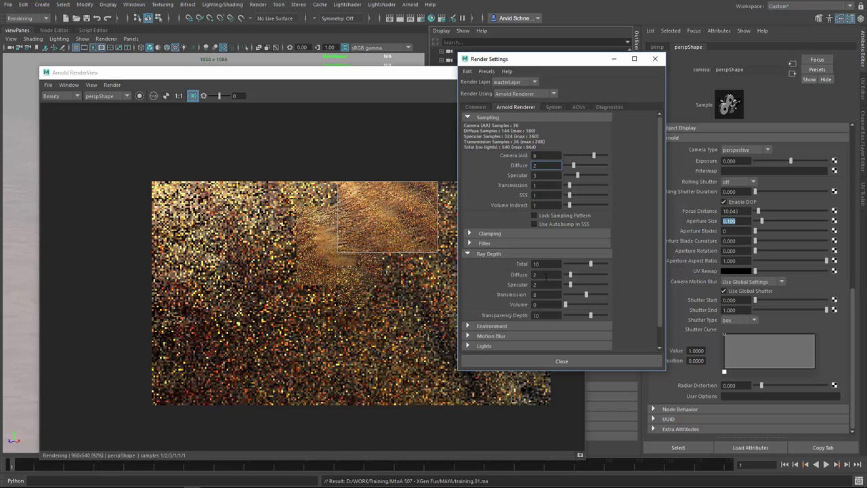
{"action": "left_click", "coordinate": [504, 254]}
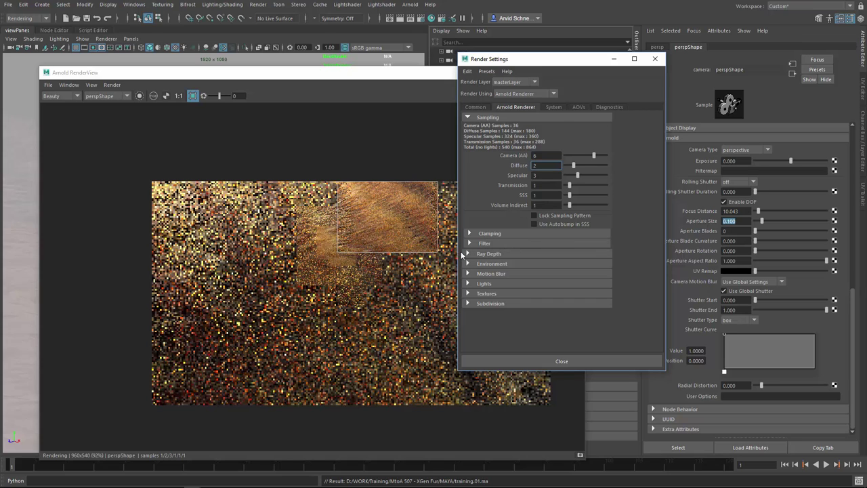
{"action": "left_click", "coordinate": [483, 243]}
{"action": "left_click", "coordinate": [485, 243]}
{"action": "left_click", "coordinate": [488, 233]}
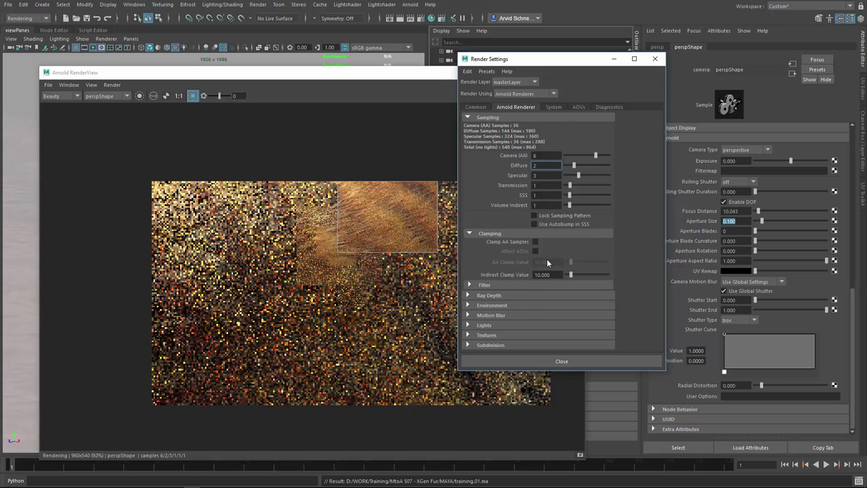
{"action": "left_click", "coordinate": [544, 274]}
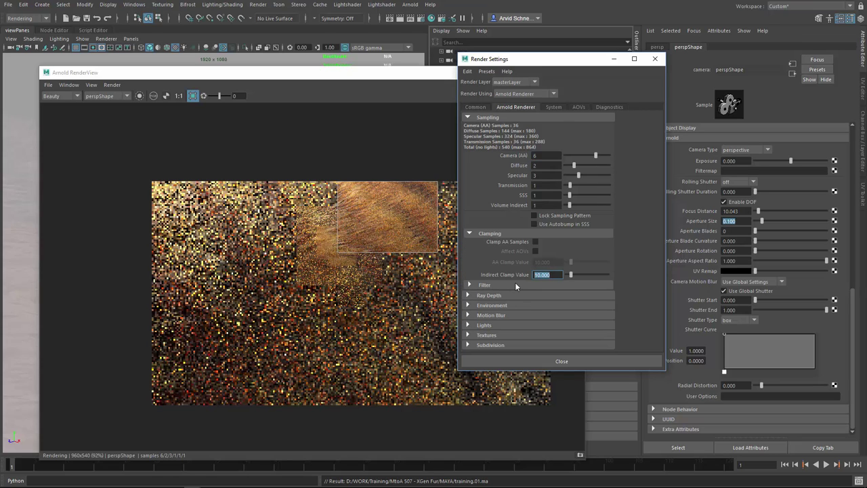
{"action": "type", "text": "5"}
{"action": "left_click", "coordinate": [556, 195]}
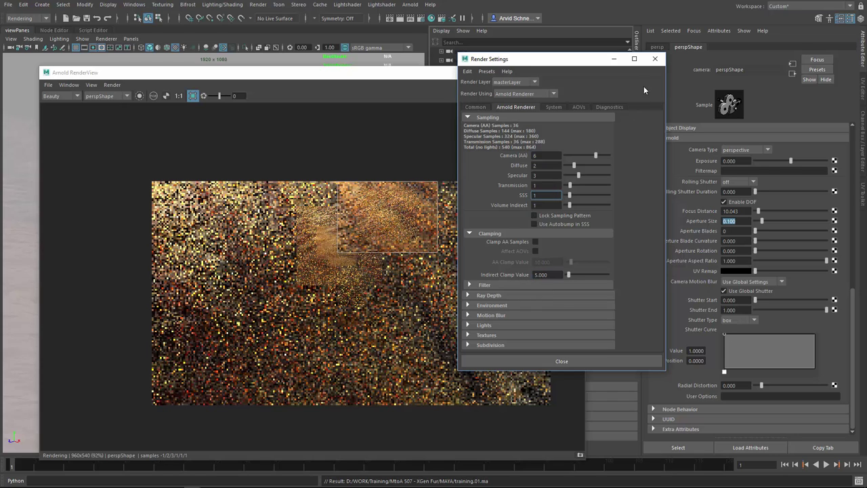
{"action": "left_click", "coordinate": [553, 107]}
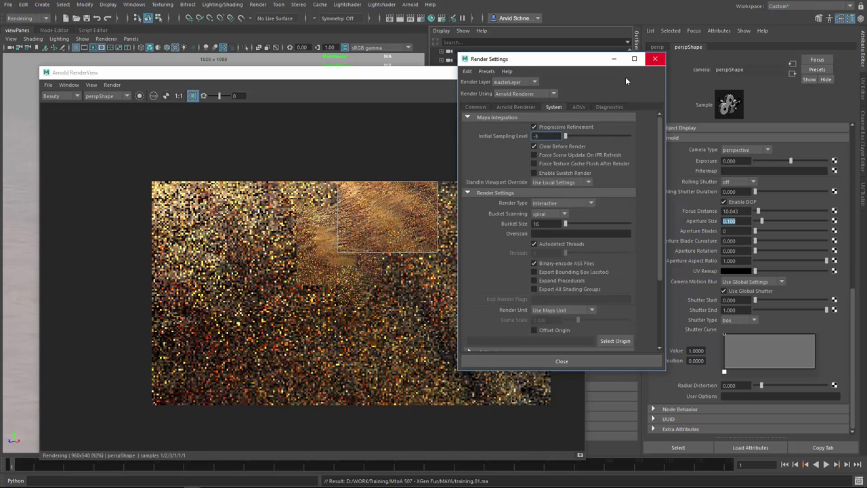
{"action": "left_click", "coordinate": [654, 59]}
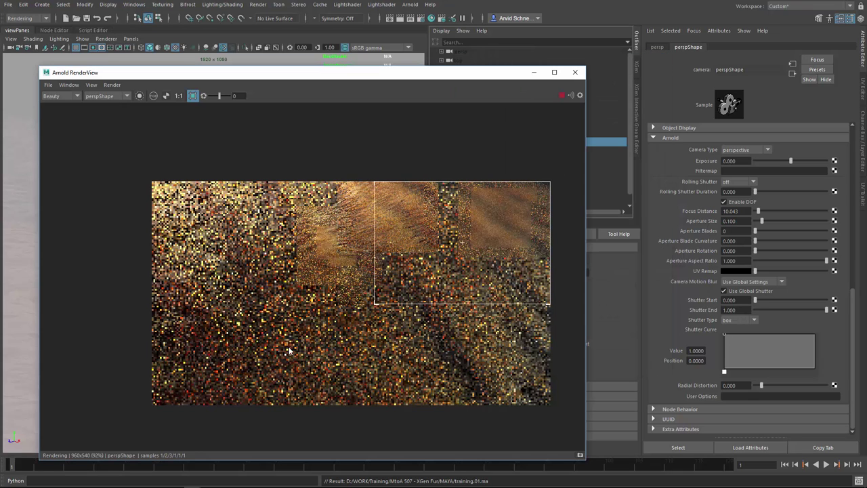
Extend the render region over the whole frame to re-render the fur, and reposition the render window
{"action": "left_click_drag", "start_coordinate": [290, 348], "coordinate": [116, 437]}
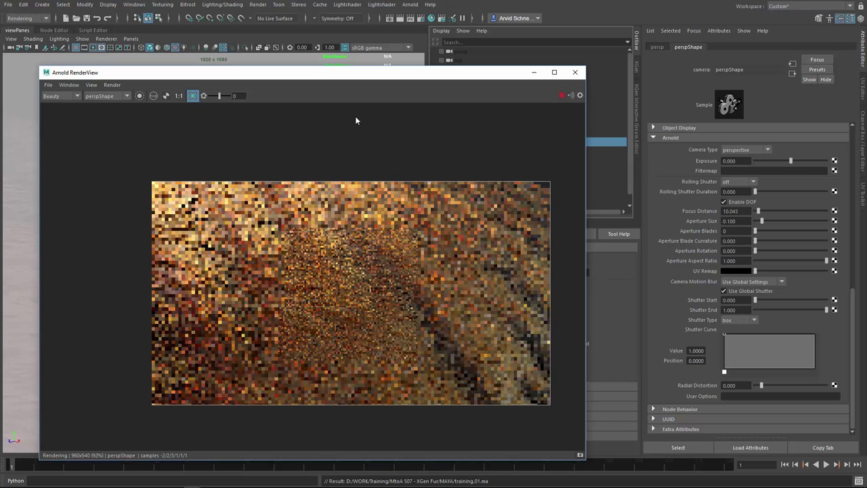
{"action": "left_click_drag", "start_coordinate": [361, 149], "coordinate": [438, 118], "text": "alt"}
{"action": "right_click_drag", "start_coordinate": [626, 74], "coordinate": [635, 111], "text": "alt"}
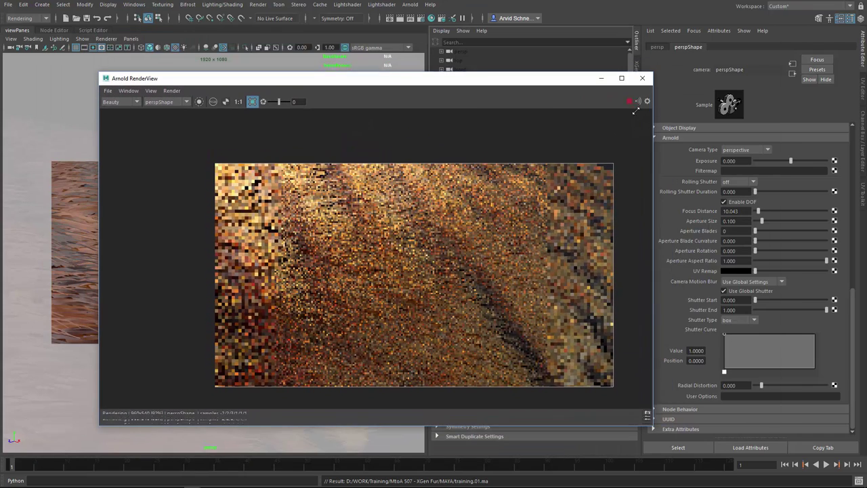